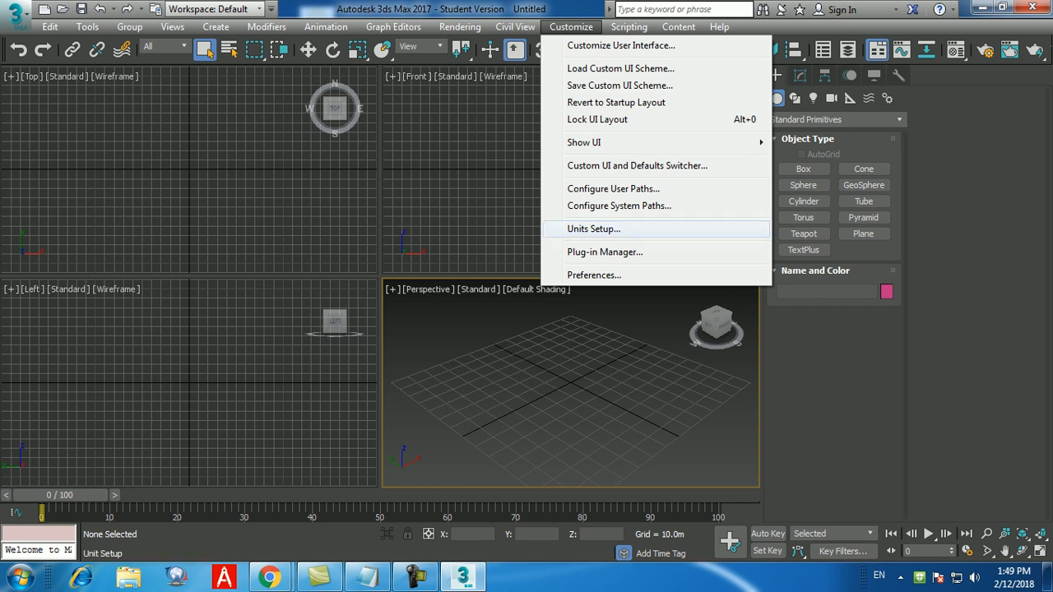
- Review and accept the units setup with metres as display unit and 1 system unit equal to 1.0 metre
left_click(593, 229)
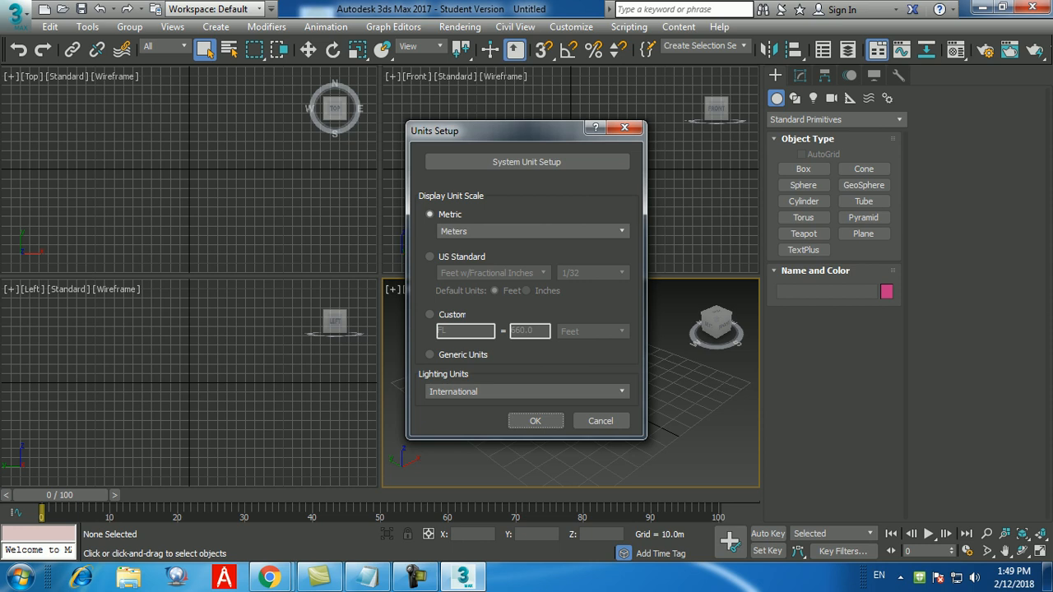
left_click(526, 162)
left_click(526, 162)
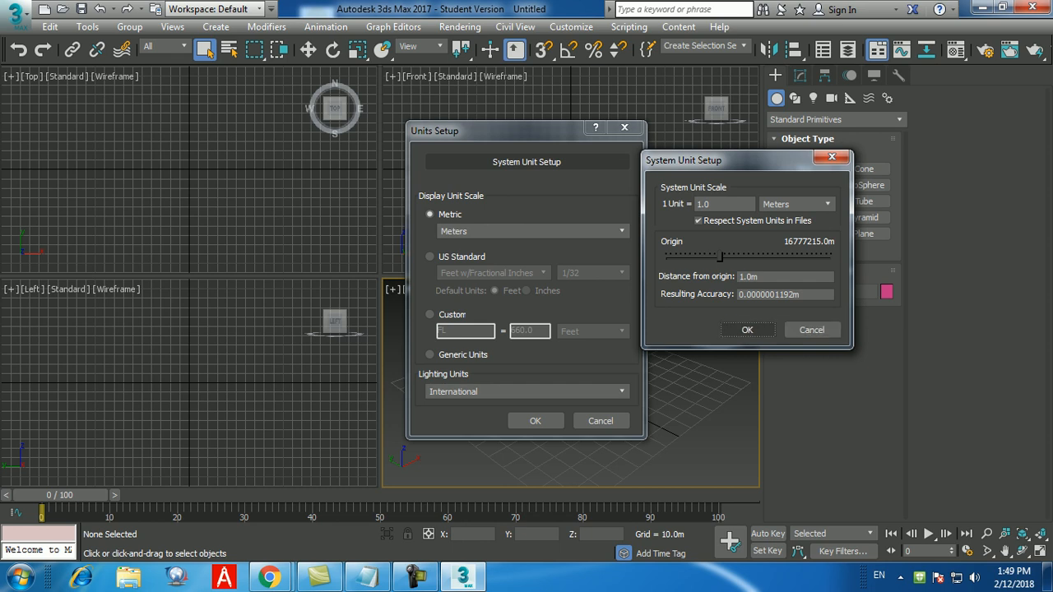
left_click(747, 329)
left_click(535, 420)
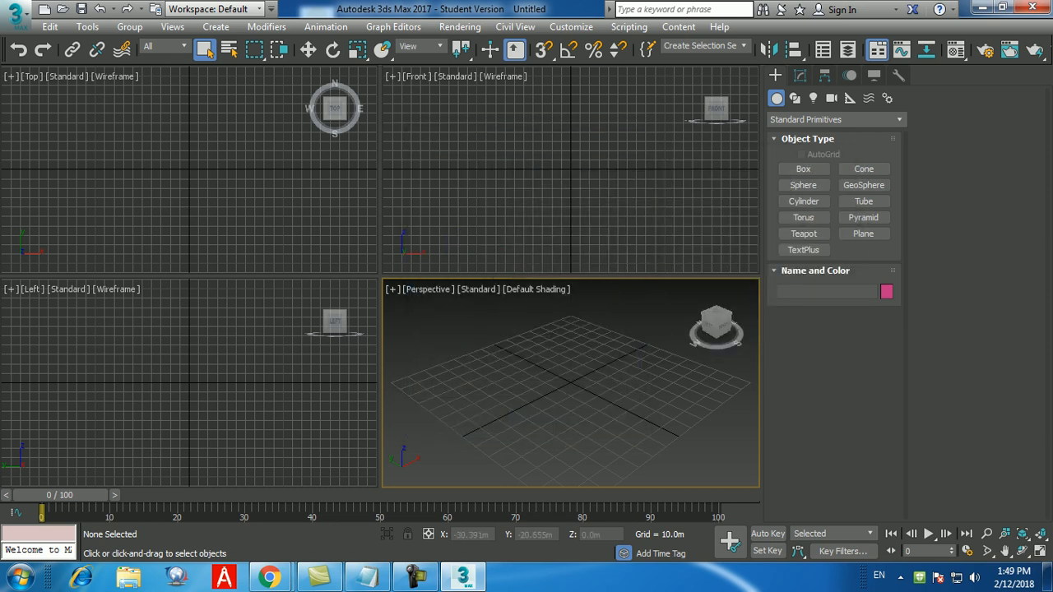
- Create a box at the origin 70 m long, 70 m wide and 300 m high in the maximized Perspective viewport, using exact keyboard-entry dimensions
key("alt+w")
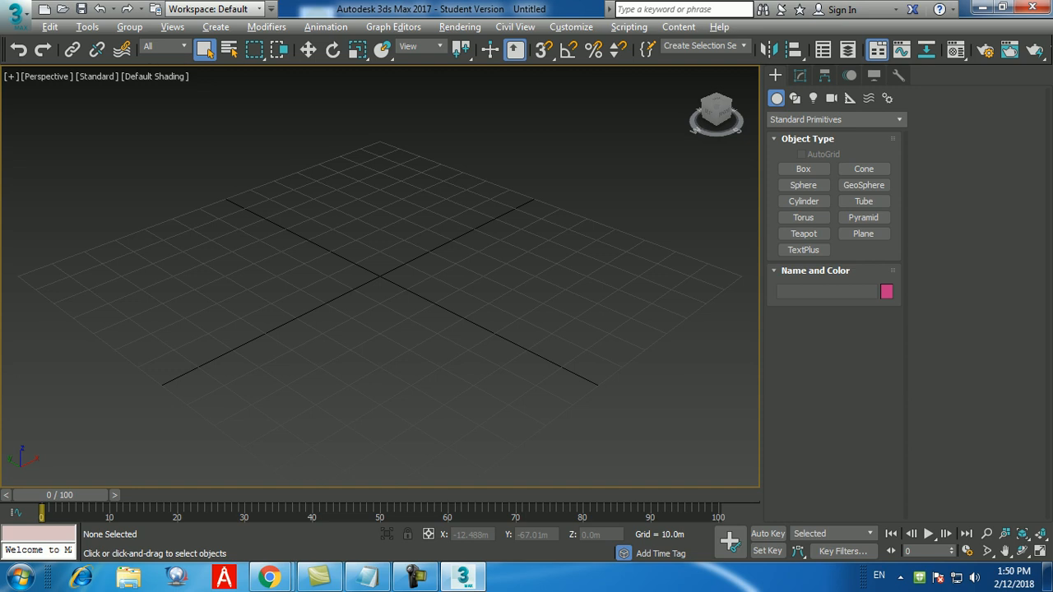
left_click(415, 578)
left_click(415, 578)
left_click(802, 168)
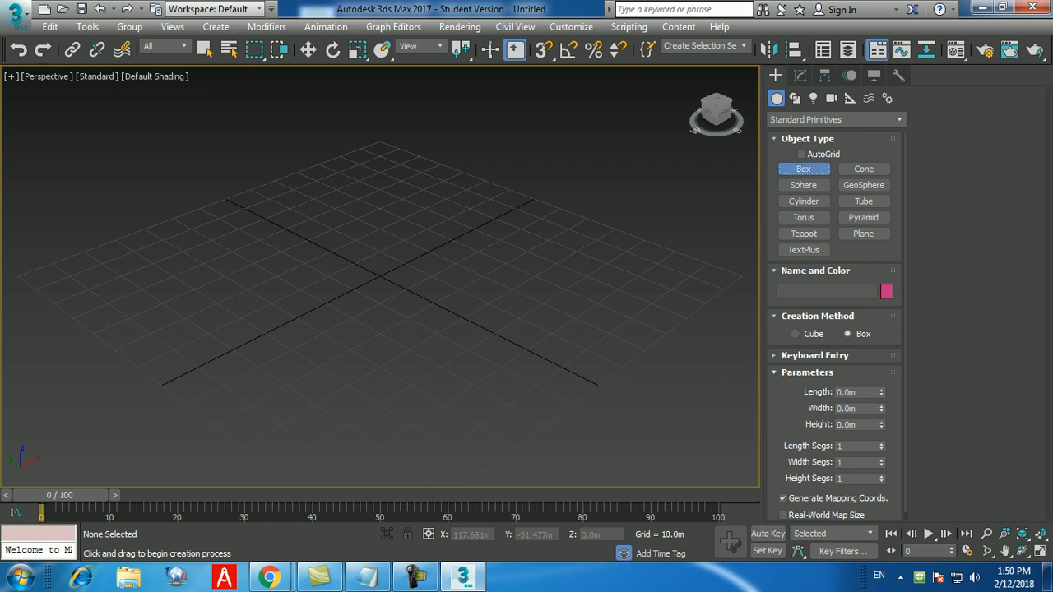
left_click(814, 356)
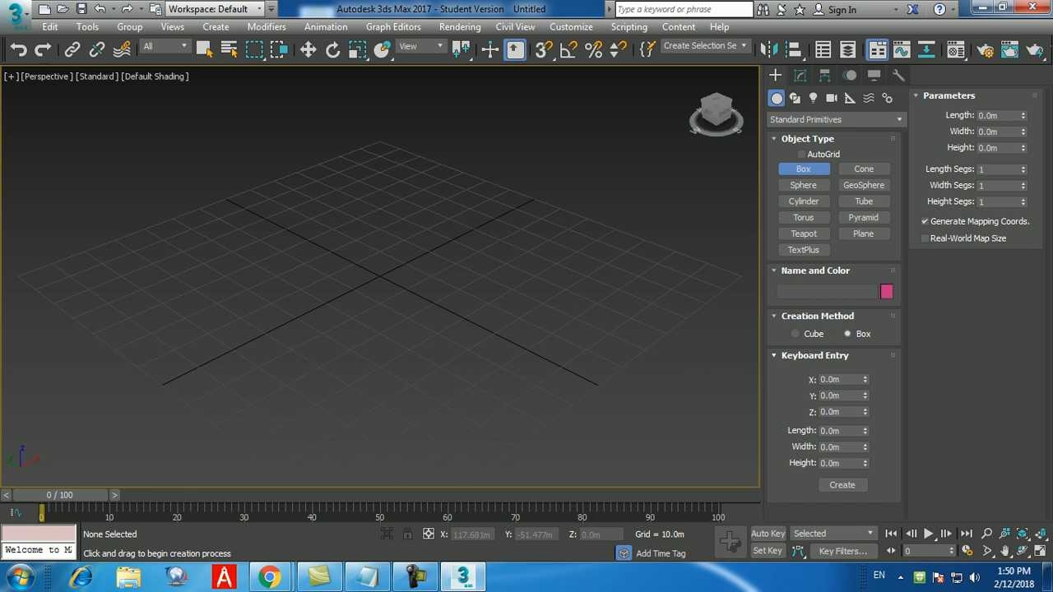
double_click(832, 431)
type("70")
key("Return")
key("Tab")
type("70")
key("Return")
key("Tab")
type("300")
key("Return")
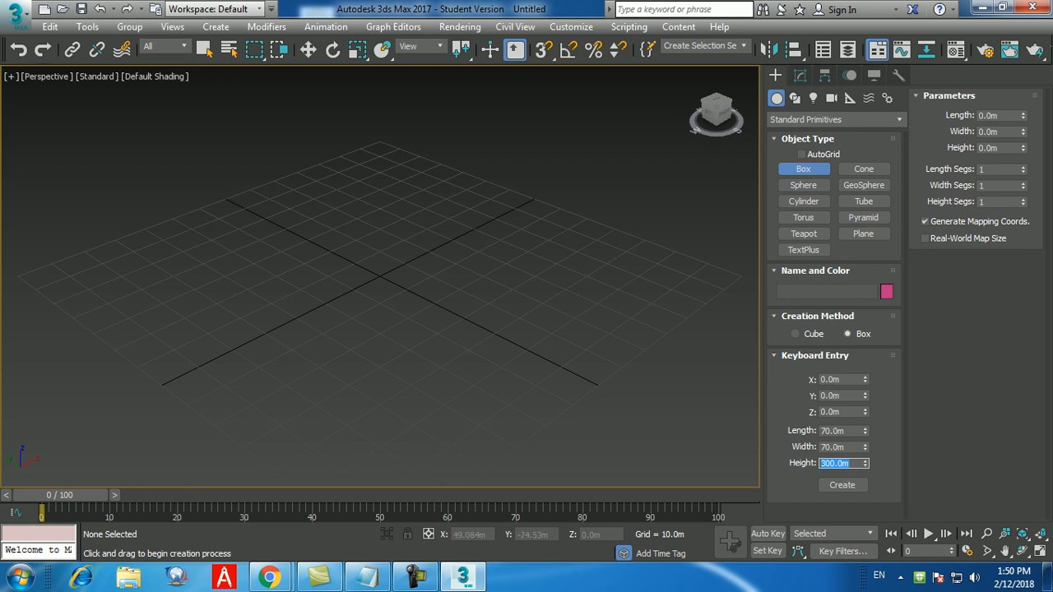
left_click(841, 484)
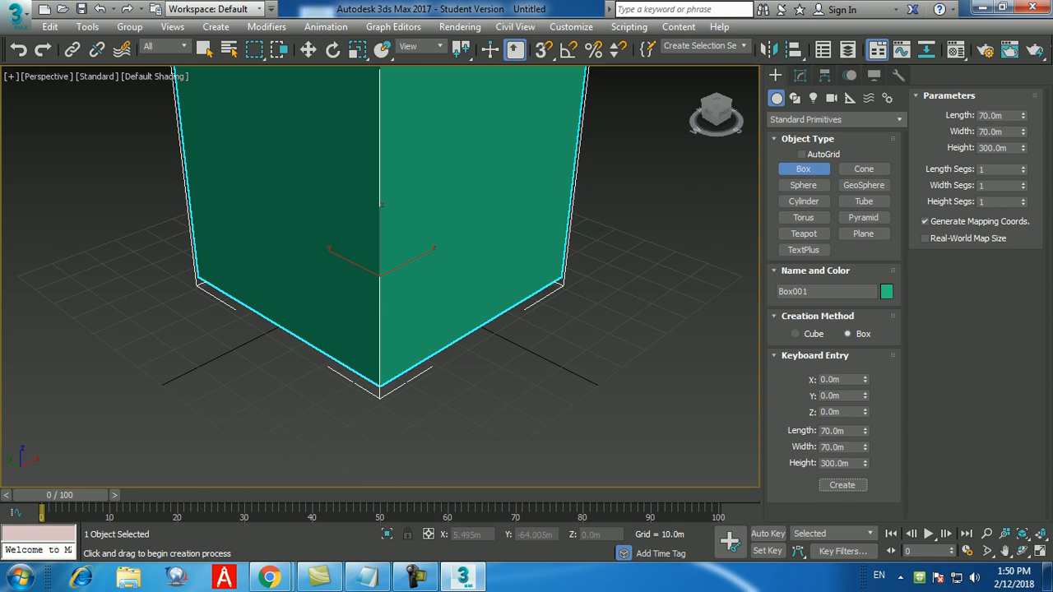
- End box creation, bring the whole box into the Perspective view and display it with edged faces
right_click(588, 361)
middle_click_drag(518, 340, 501, 384)
scroll(518, 372, "down", 6)
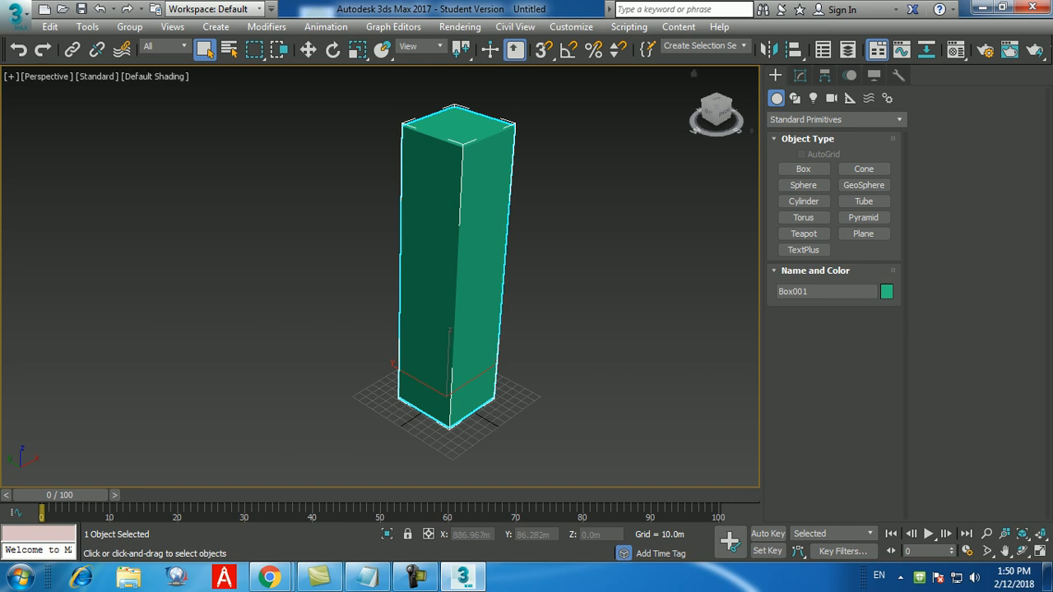
key("F4")
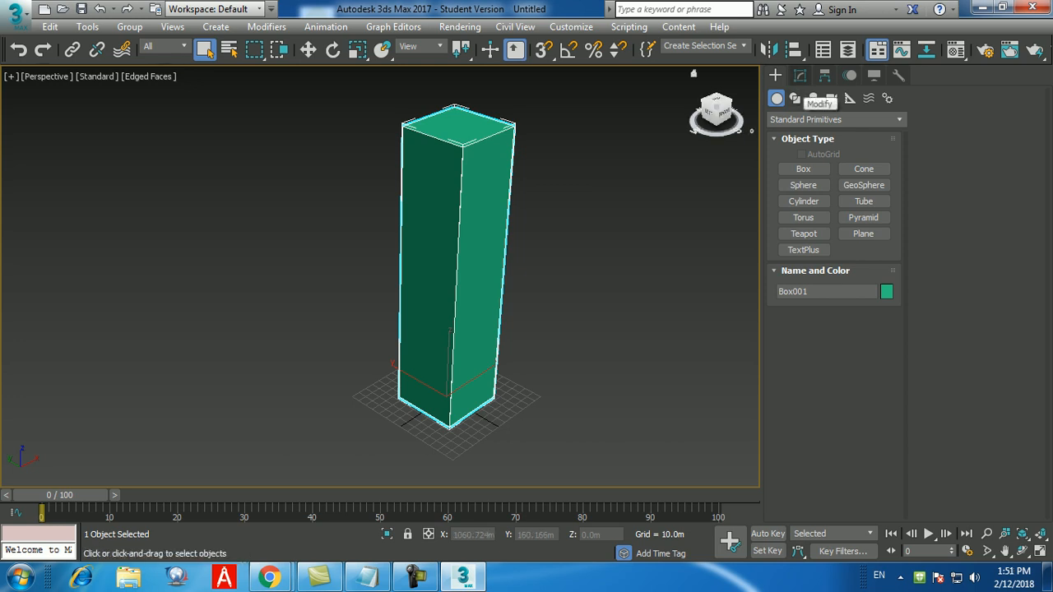
- Set the box's segments to 7 in length, 7 in width and 50 in height
left_click(799, 75)
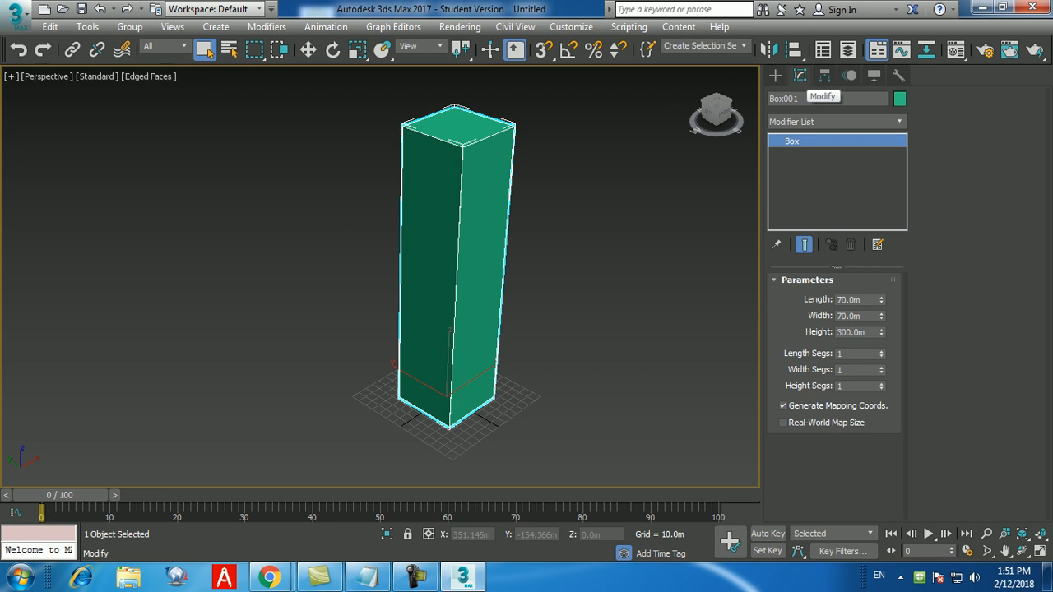
double_click(849, 353)
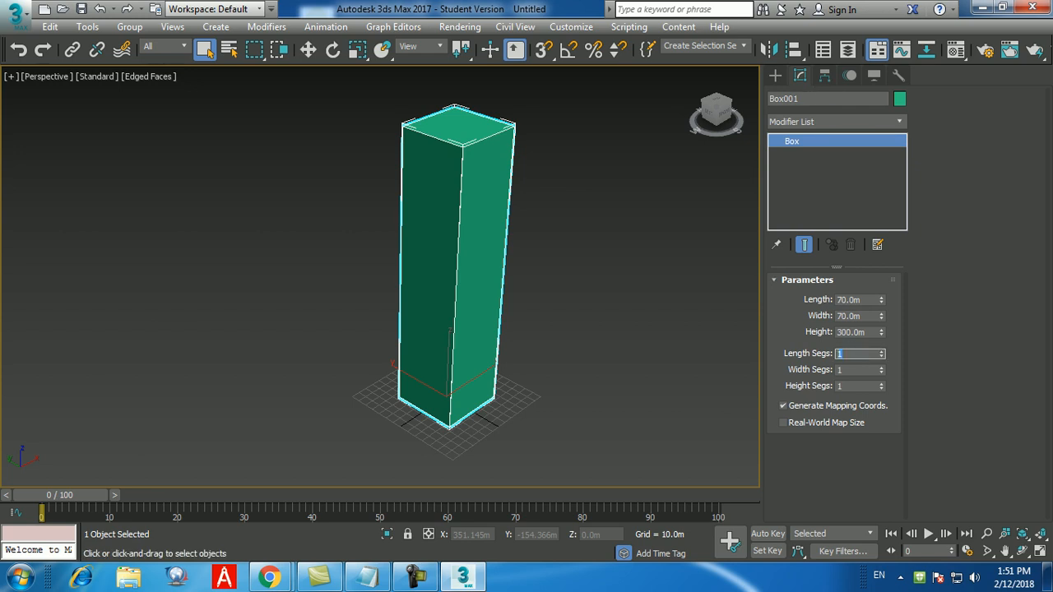
type("7")
key("Return")
key("Tab")
type("7")
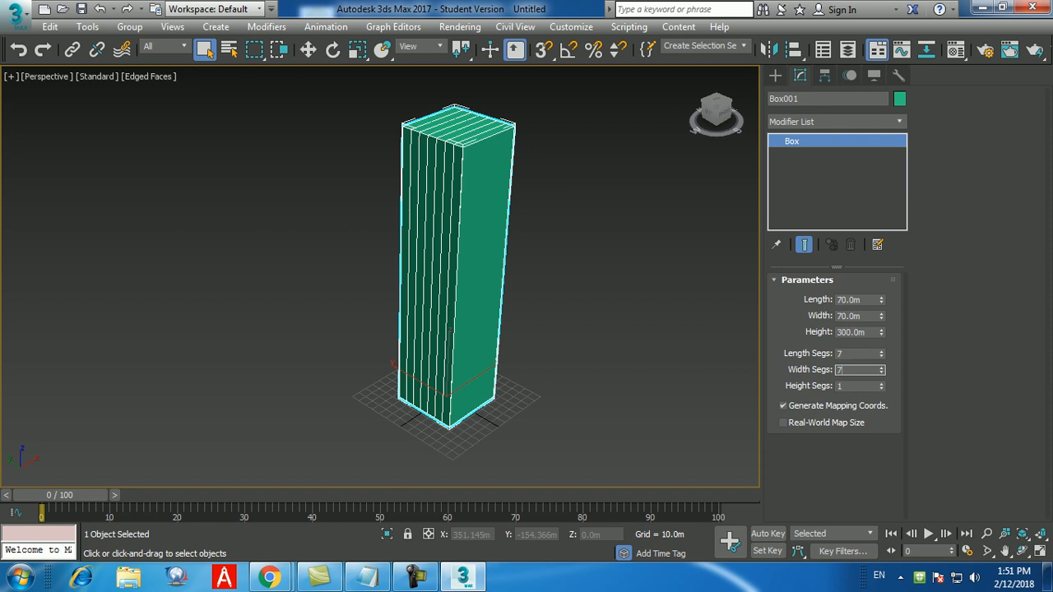
key("Return")
key("Tab")
type("50")
key("Return")
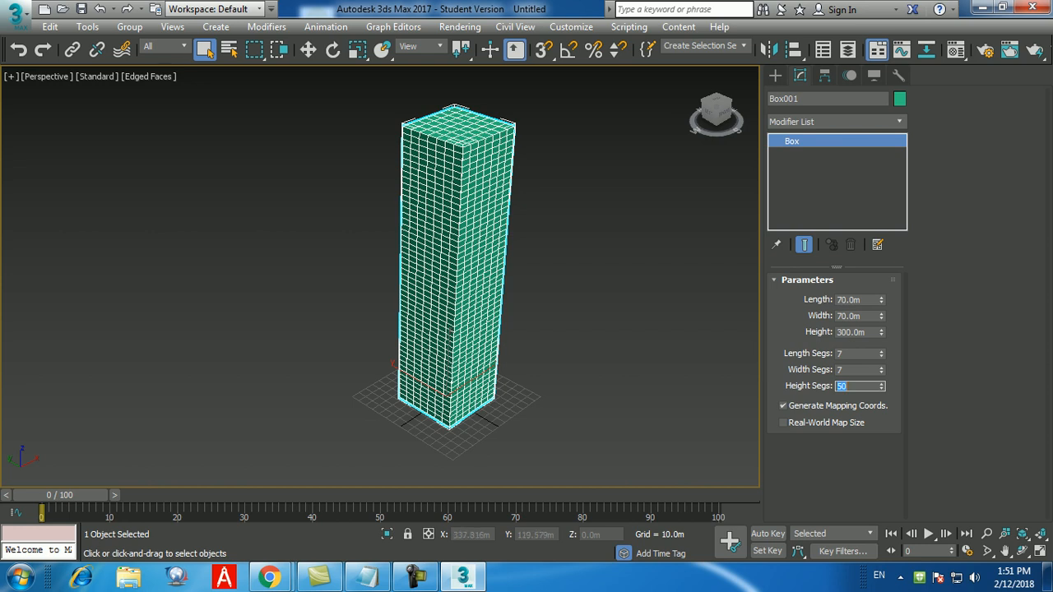
middle_click_drag(547, 268, 541, 274)
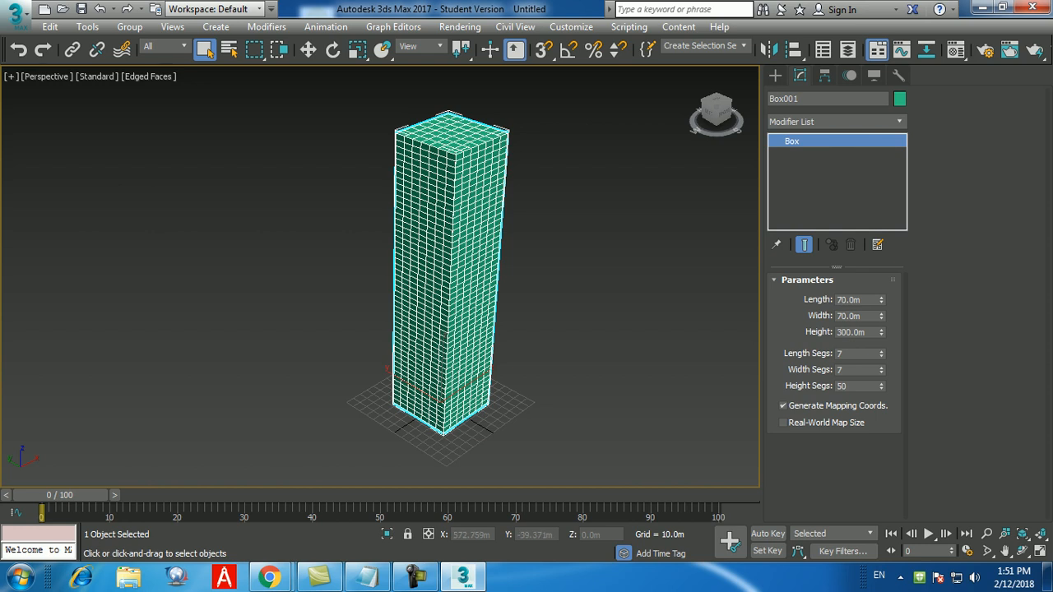
double_click(842, 354)
key("Tab")
key("Tab")
- Rename the box as Glass
left_click_drag(808, 99, 764, 99)
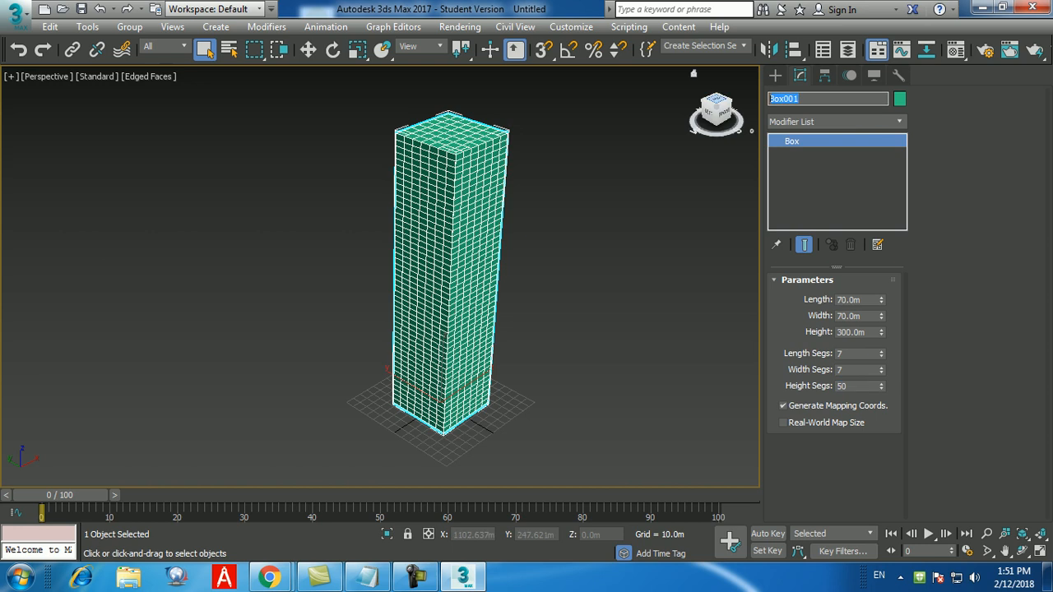
type("Glass")
key("Return")
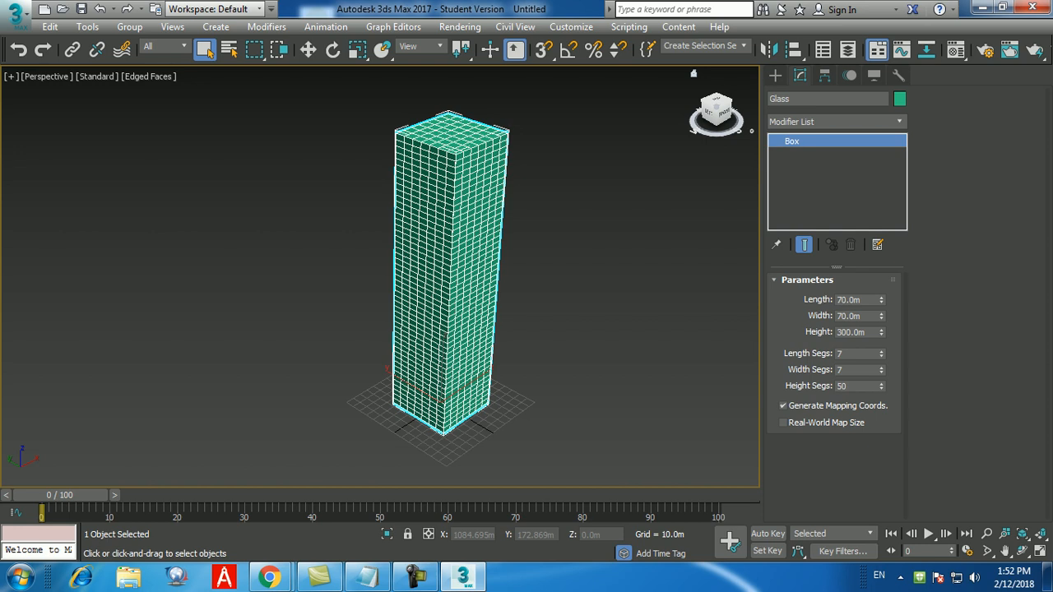
- Add a Taper modifier to the Glass box
left_click(899, 122)
left_click(899, 121)
left_click(899, 122)
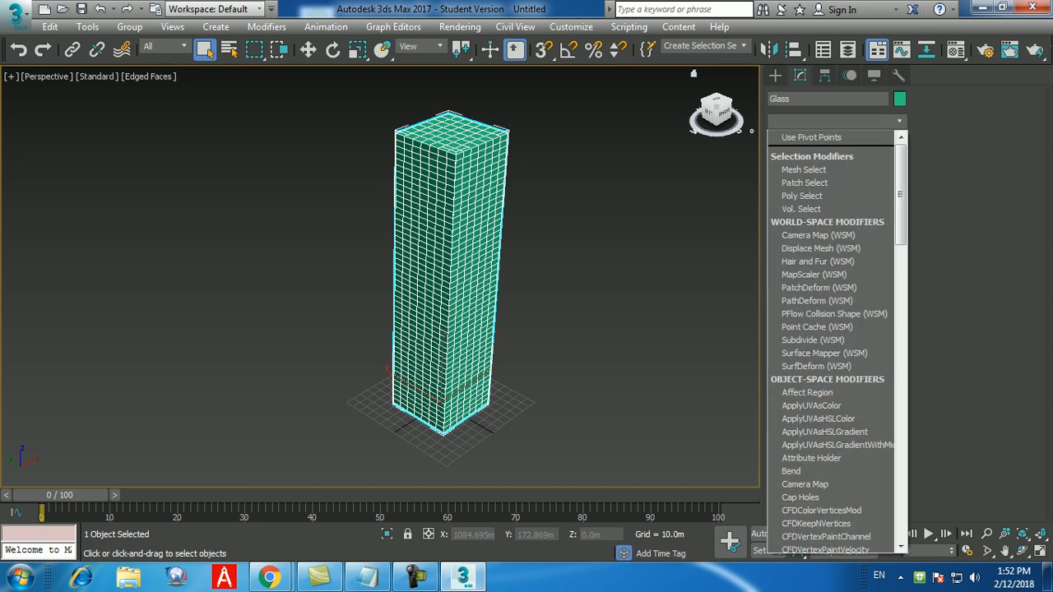
key("t")
key("Return")
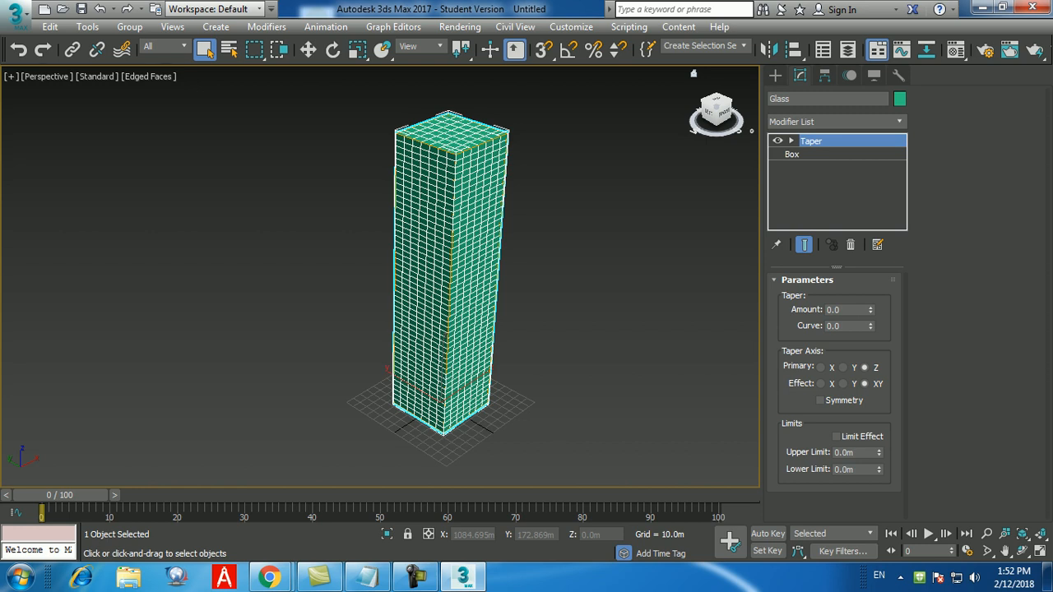
- Set the taper amount to -0.45 and the taper curve to -0.9
double_click(841, 310)
type("-0.5")
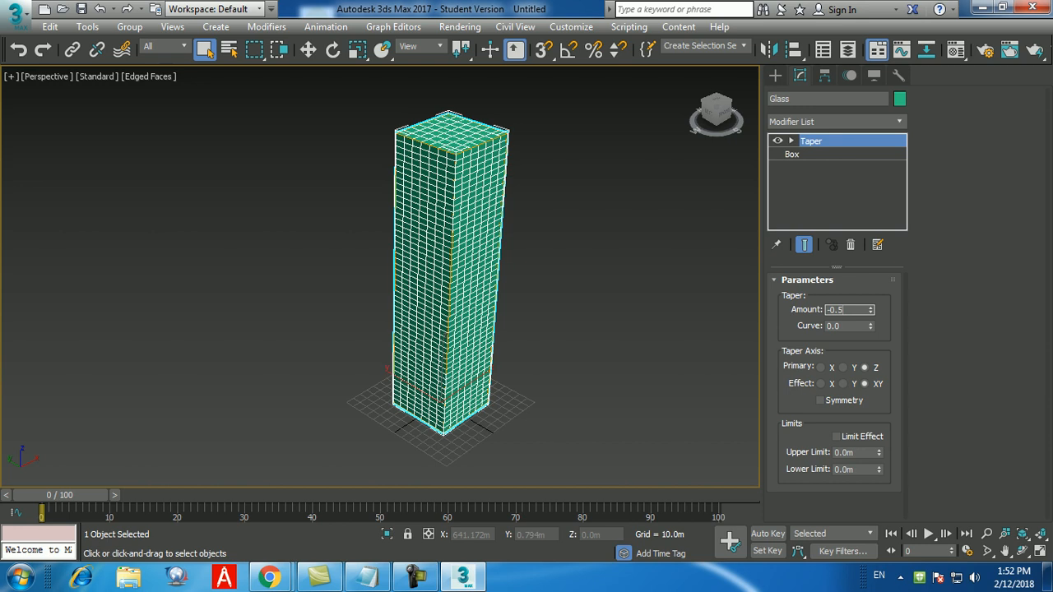
key("BackSpace")
type("45")
key("Return")
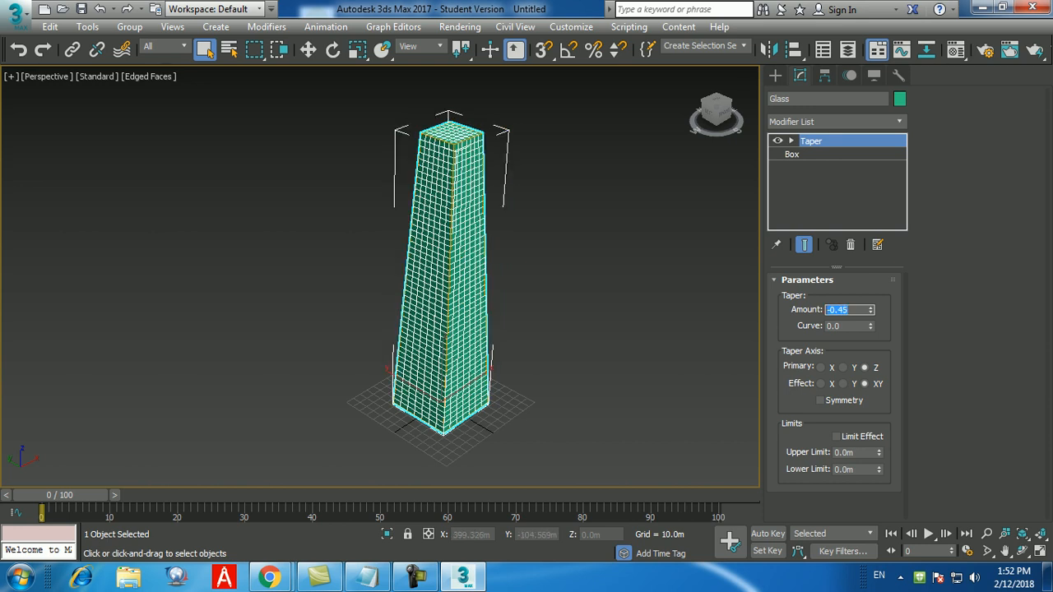
key("Tab")
type("-0.9")
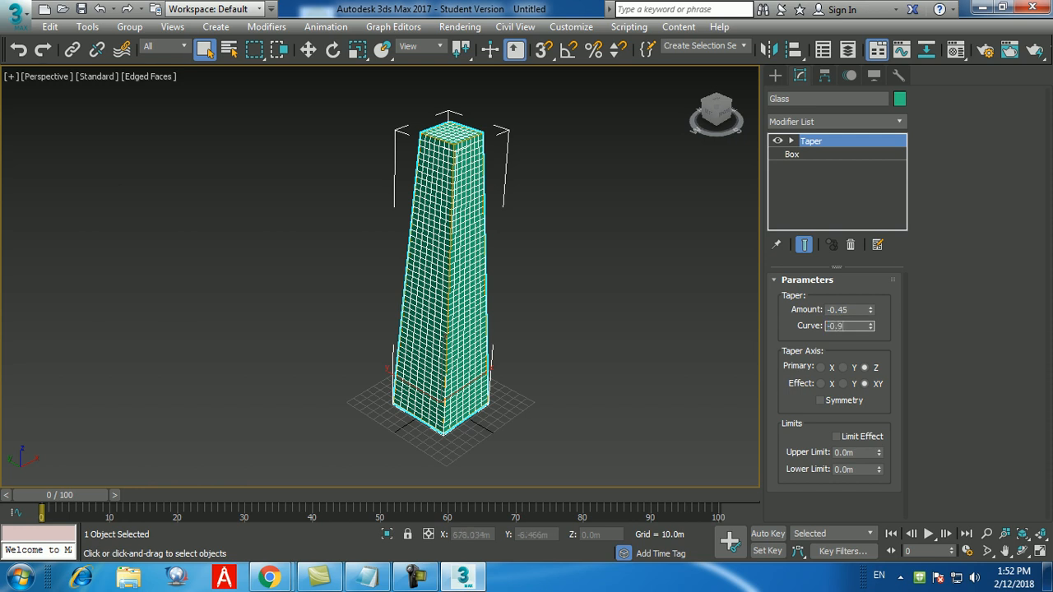
key("Return")
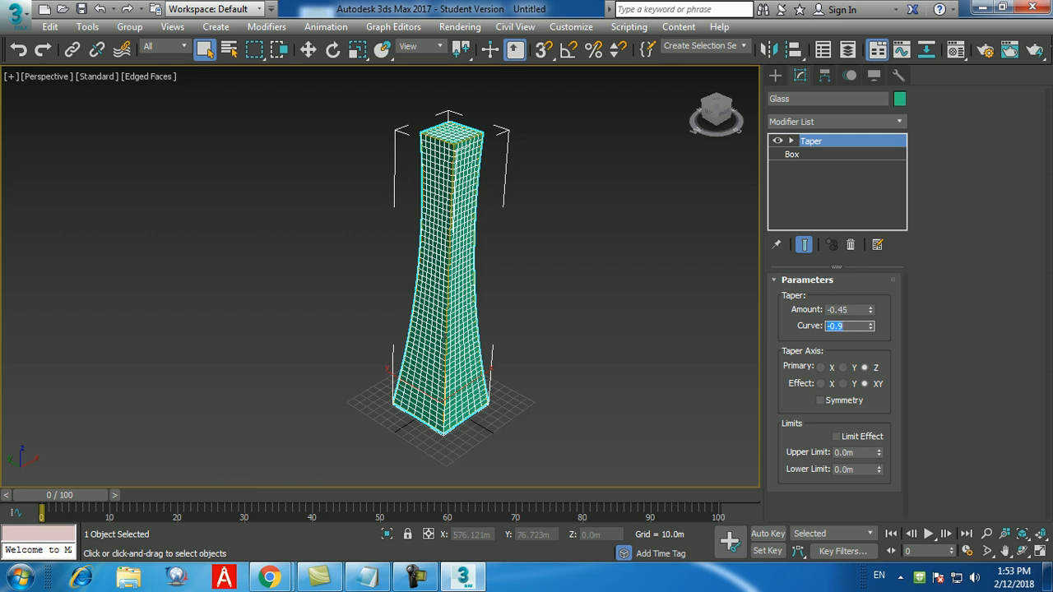
- Add a Twist modifier above the Taper with an angle of 90 and a bias of 45
left_click(898, 121)
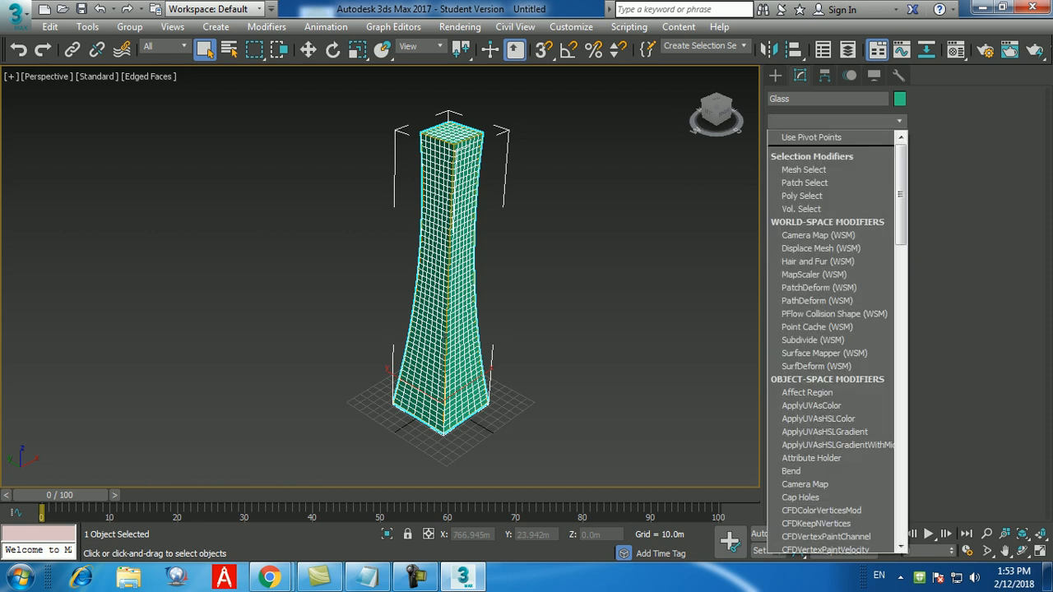
type("tw")
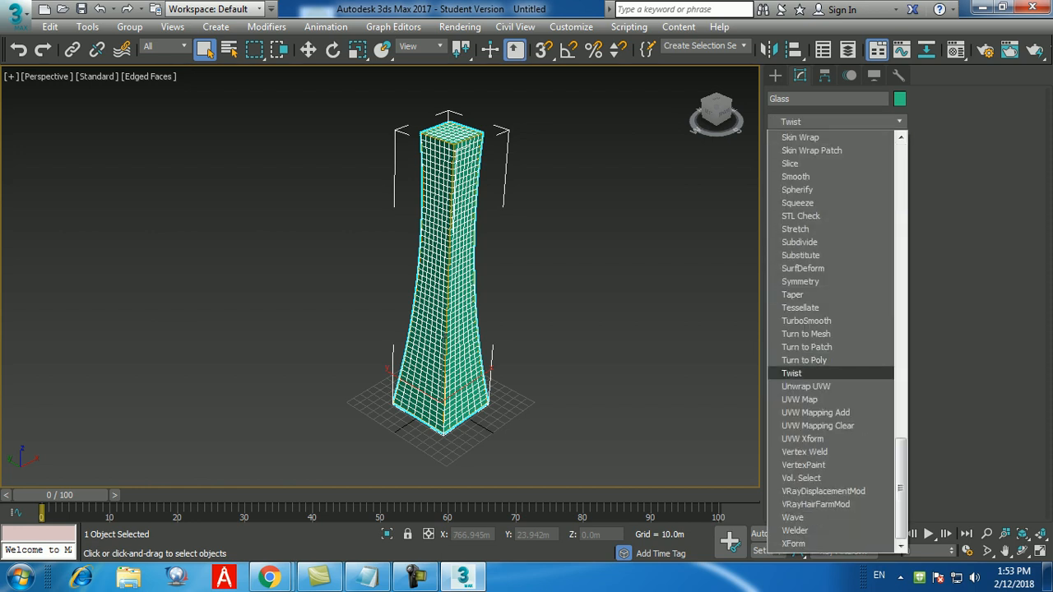
key("Return")
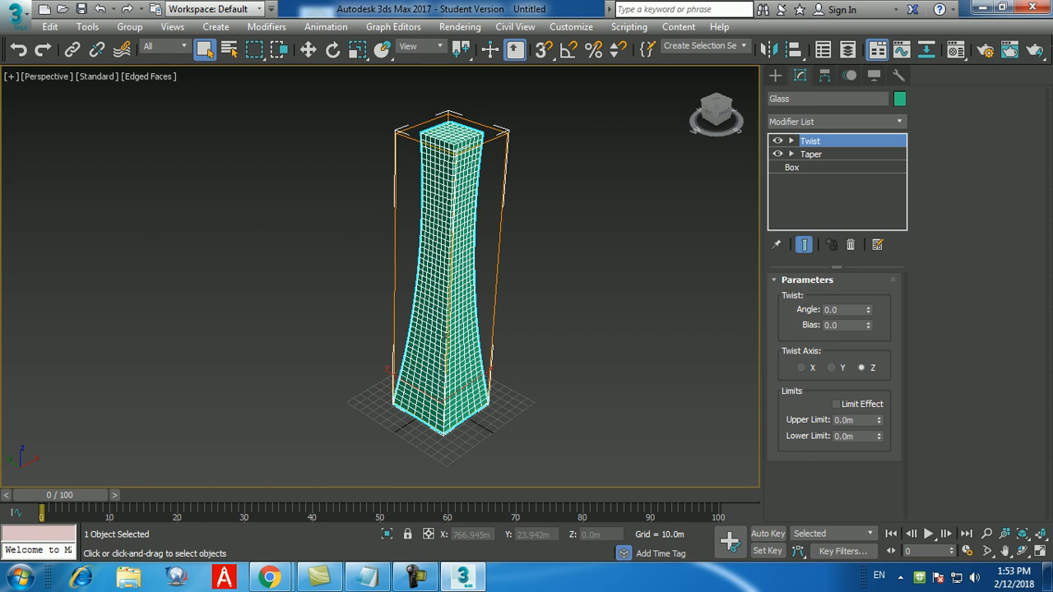
double_click(834, 310)
type("90")
key("Return")
key("Tab")
type("45")
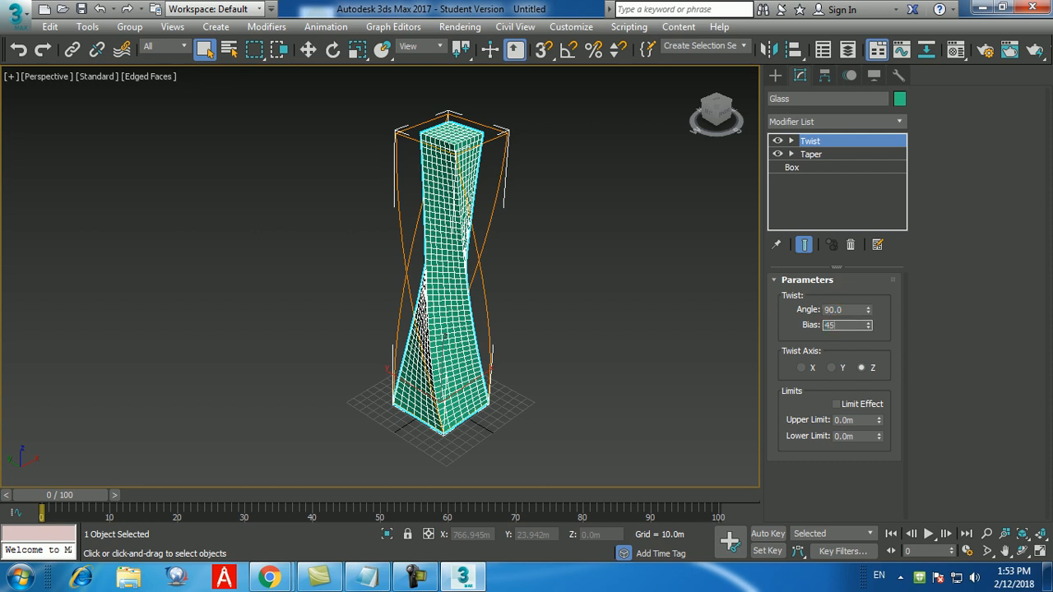
key("Return")
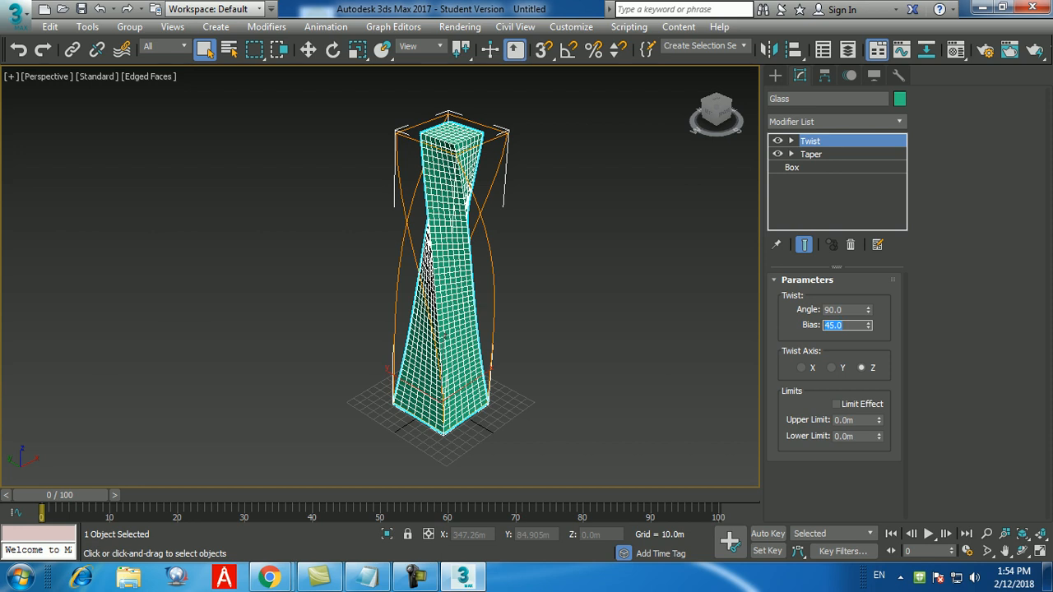
- Switch from the Perspective to a maximized Front viewport and frame the entire tower in it
key("alt+w")
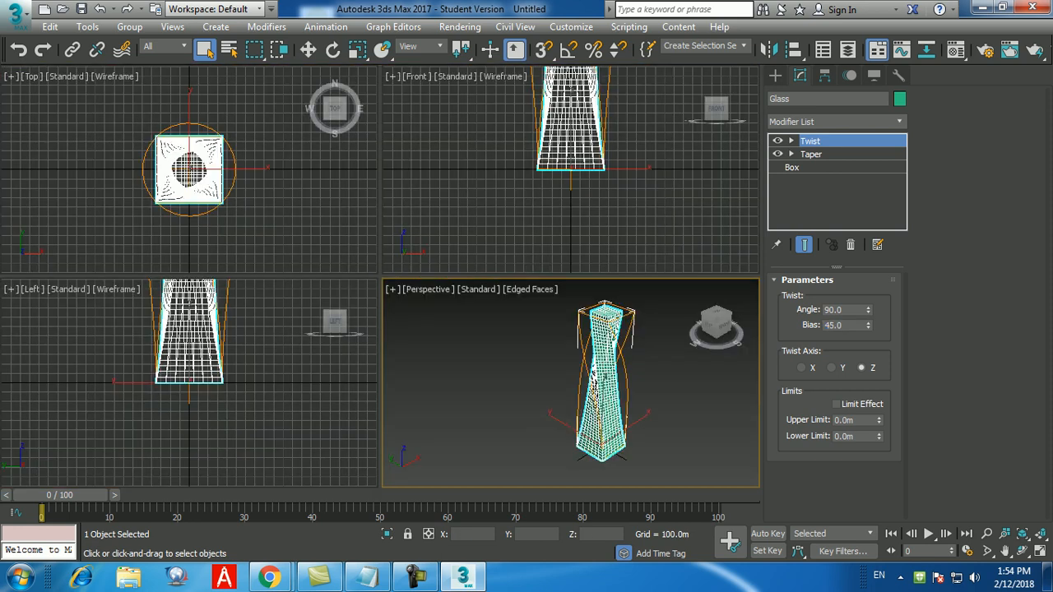
left_click(535, 242)
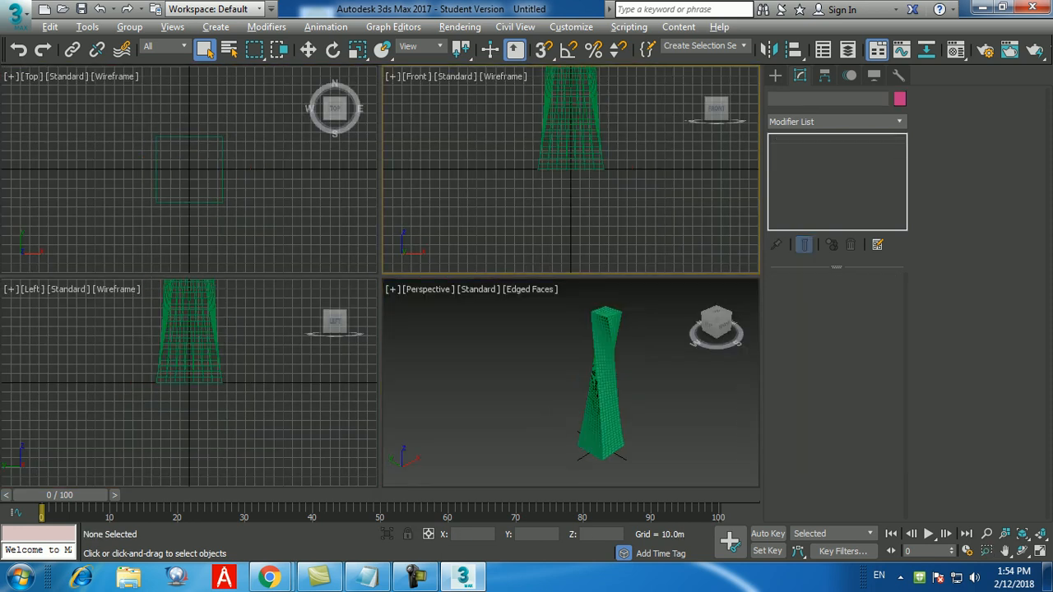
key("alt+w")
middle_click_drag(537, 254, 542, 329)
scroll(542, 329, "down", 5)
scroll(492, 282, "up", 4)
scroll(456, 345, "down", 3)
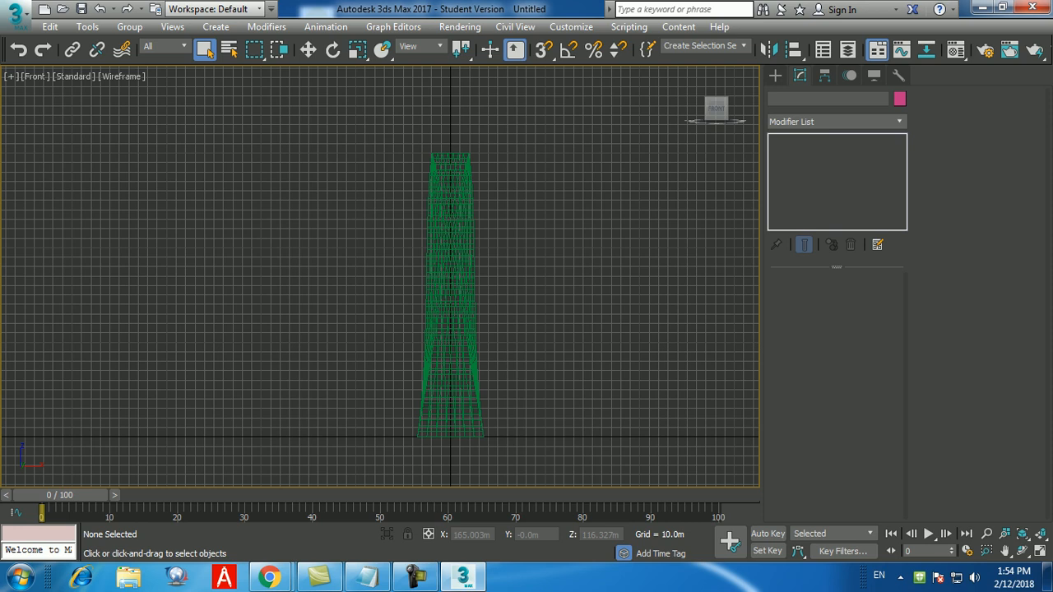
- Add an FFD(box) modifier to the Glass tower above its Twist modifier
left_click(448, 367)
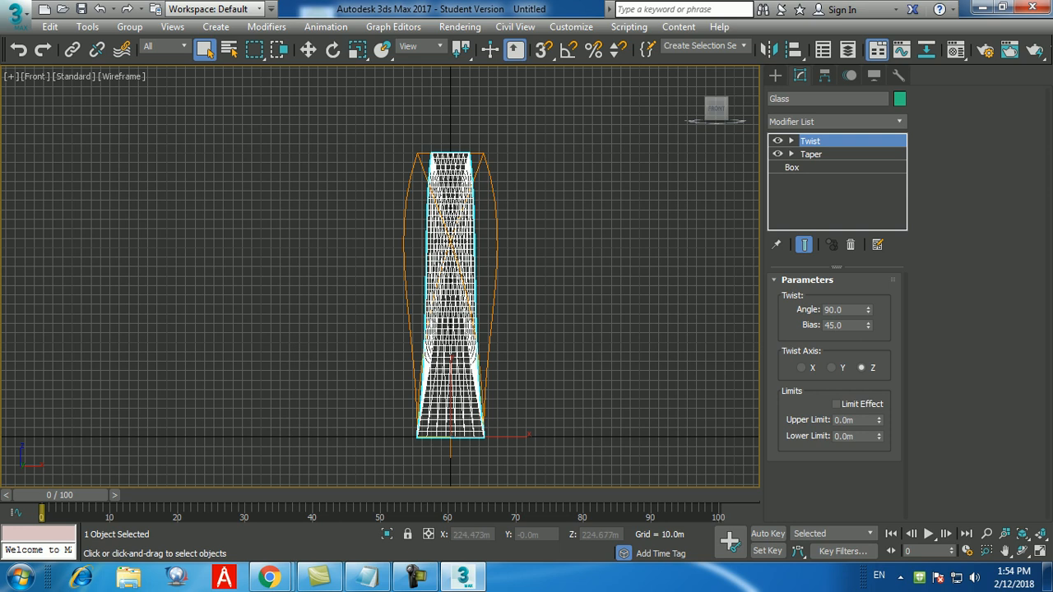
left_click(836, 121)
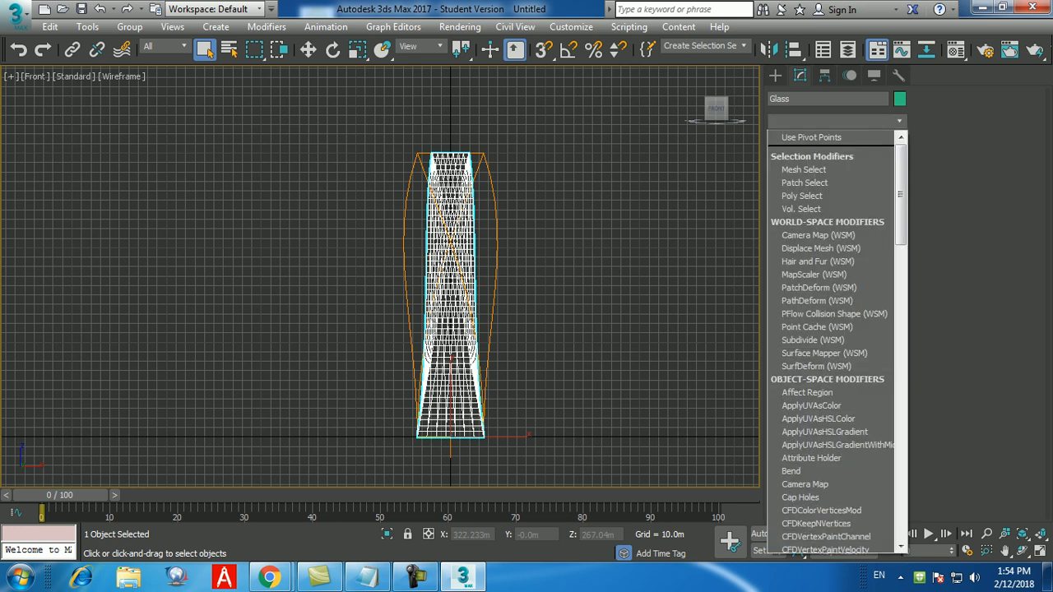
key("f")
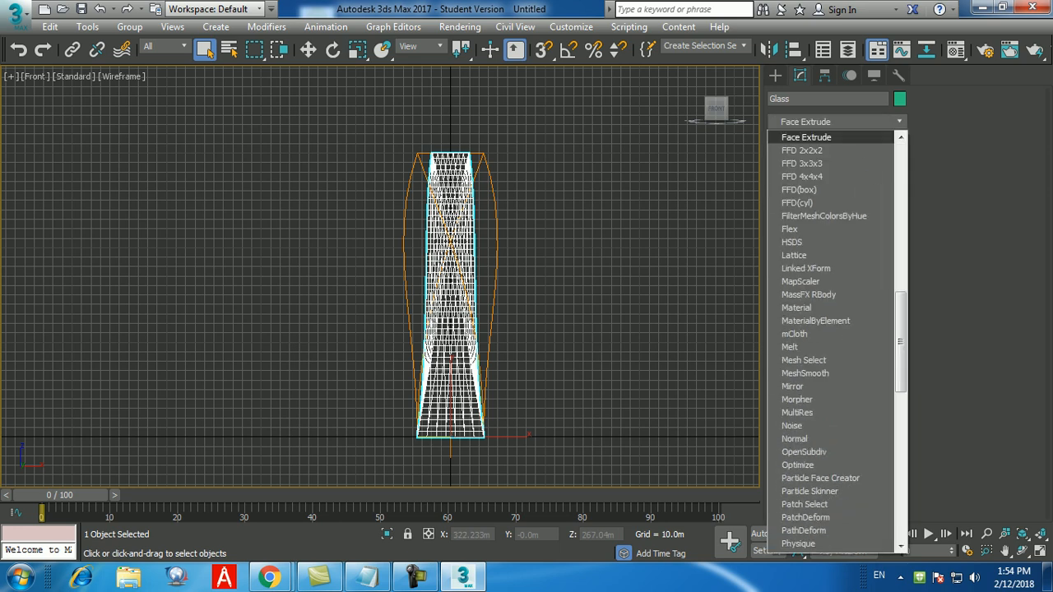
key("Down")
key("Down")
key("Down")
key("Down")
key("Down")
key("Up")
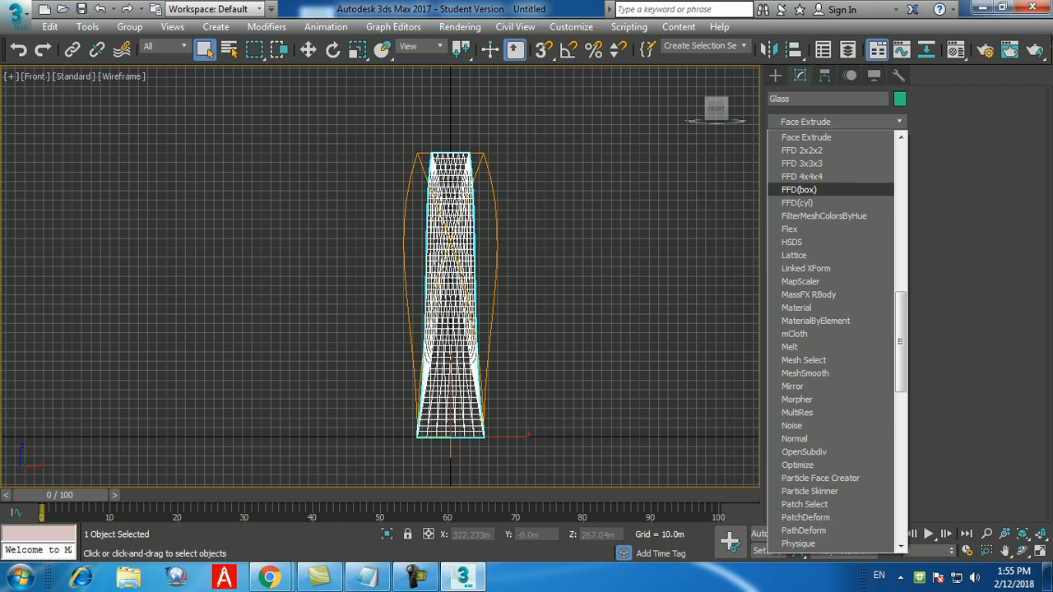
left_click(798, 189)
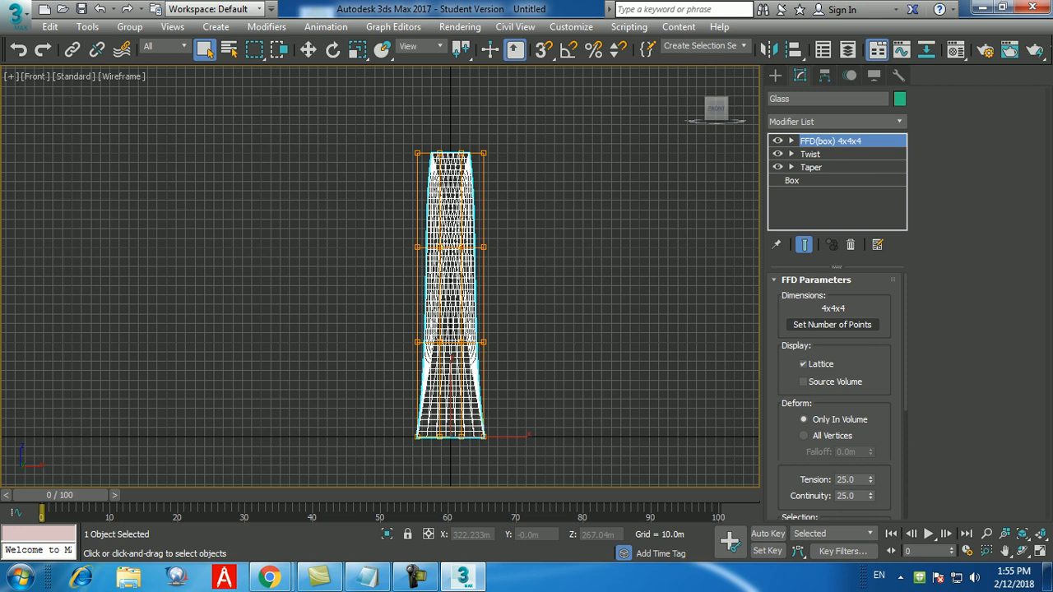
- Set the FFD(box) number of points to length 2, width 2 and height 7
left_click(831, 324)
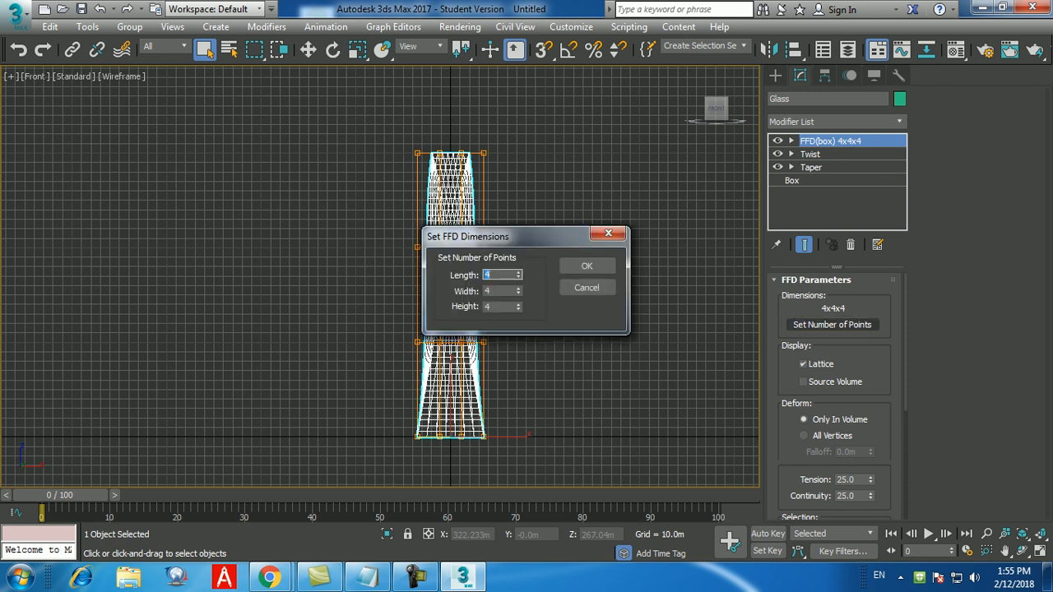
type("2")
key("Tab")
type("2")
key("Tab")
type("7")
key("Return")
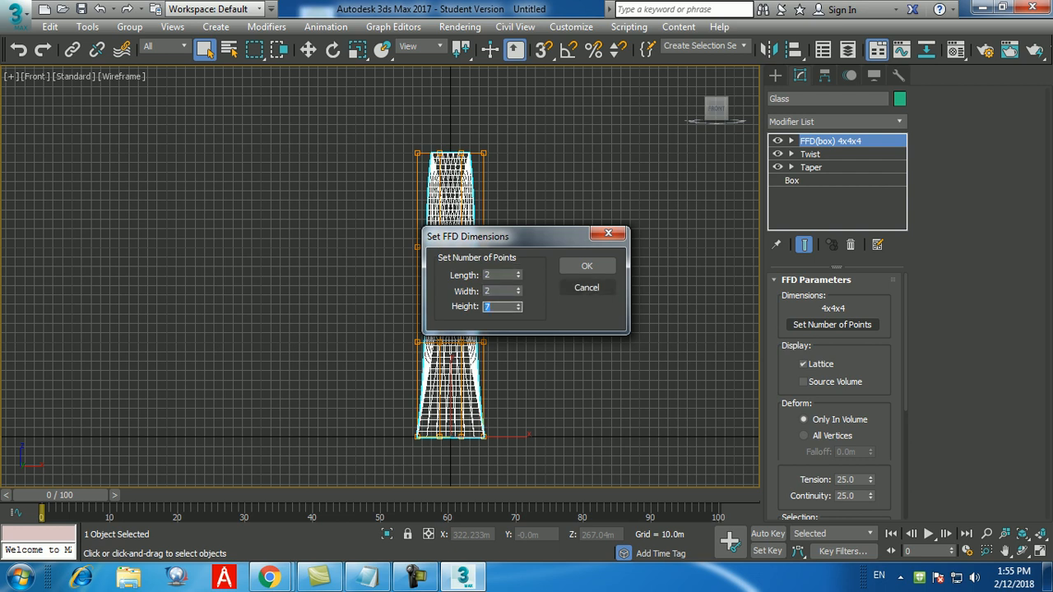
left_click(595, 268)
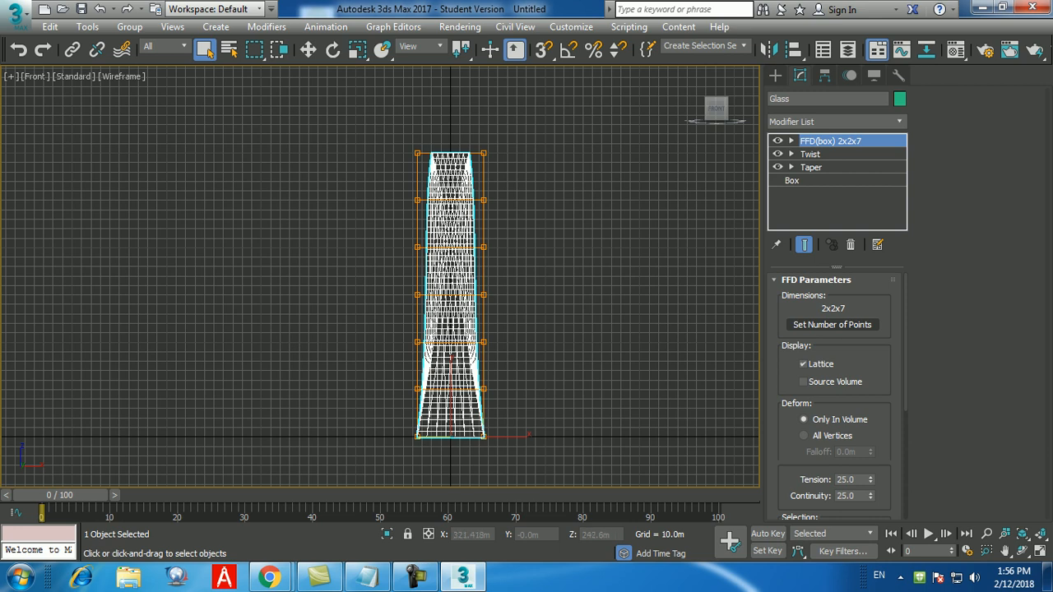
- Enter the Control Points level of the FFD(box) and region-select the top and middle rows of lattice points
left_click(791, 140)
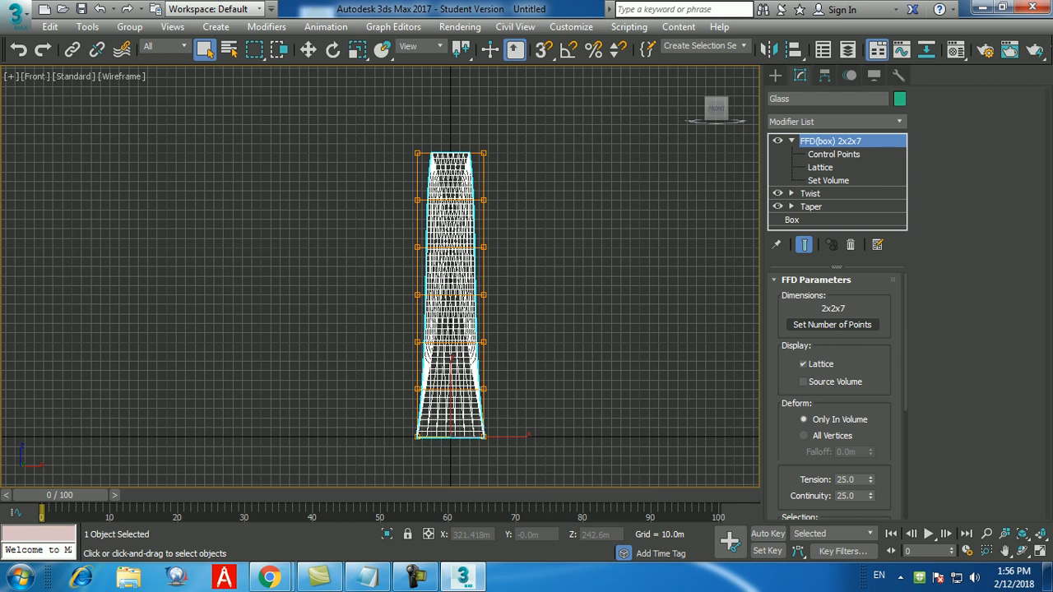
left_click(833, 154)
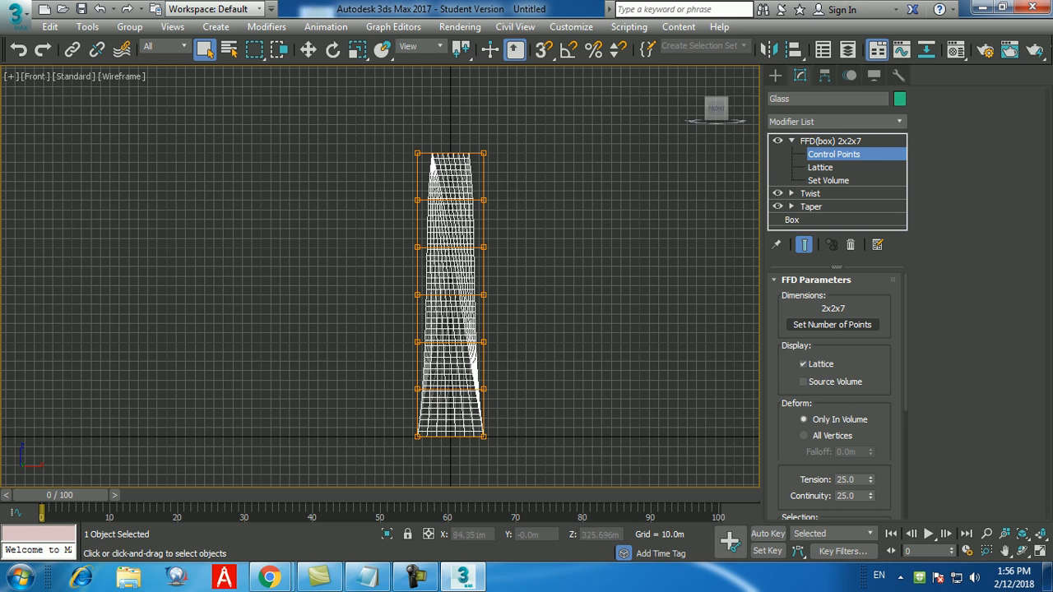
left_click_drag(503, 126, 414, 158)
left_click_drag(544, 120, 365, 175)
left_click_drag(511, 284, 371, 307)
- Try moving a single top corner control point far outward in the maximized Perspective viewport, and undo the move
key("alt+w")
left_click(518, 338)
key("alt+w")
key("w")
left_click_drag(506, 132, 747, 170)
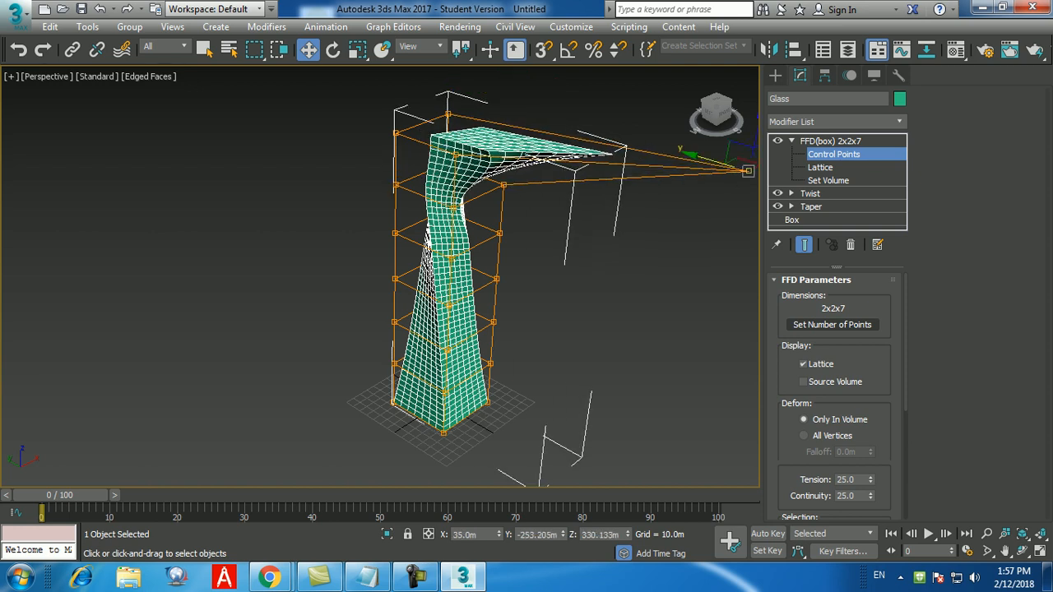
key("ctrl+z")
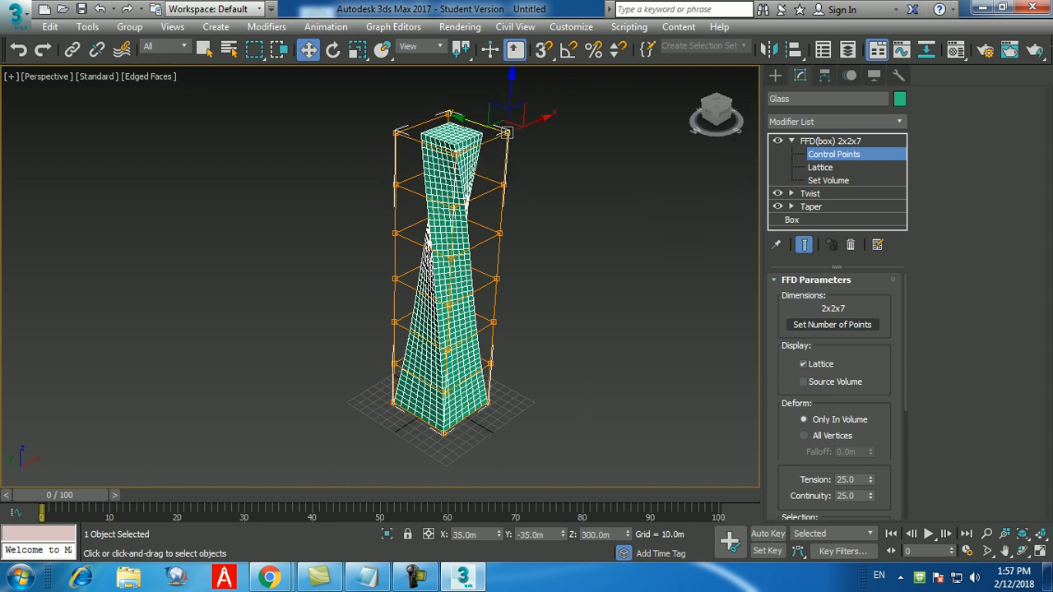
- In the maximized Front viewport, select the top row and the middle row of lattice control points together
key("alt+w")
key("alt+w")
left_click_drag(544, 126, 410, 164)
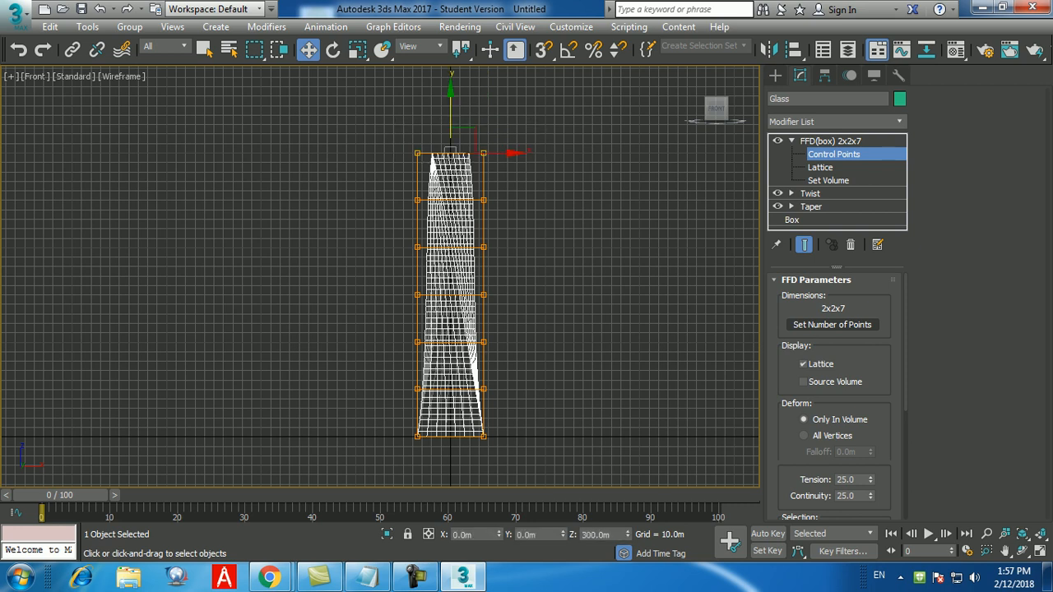
left_click_drag(359, 321, 358, 321, "ctrl")
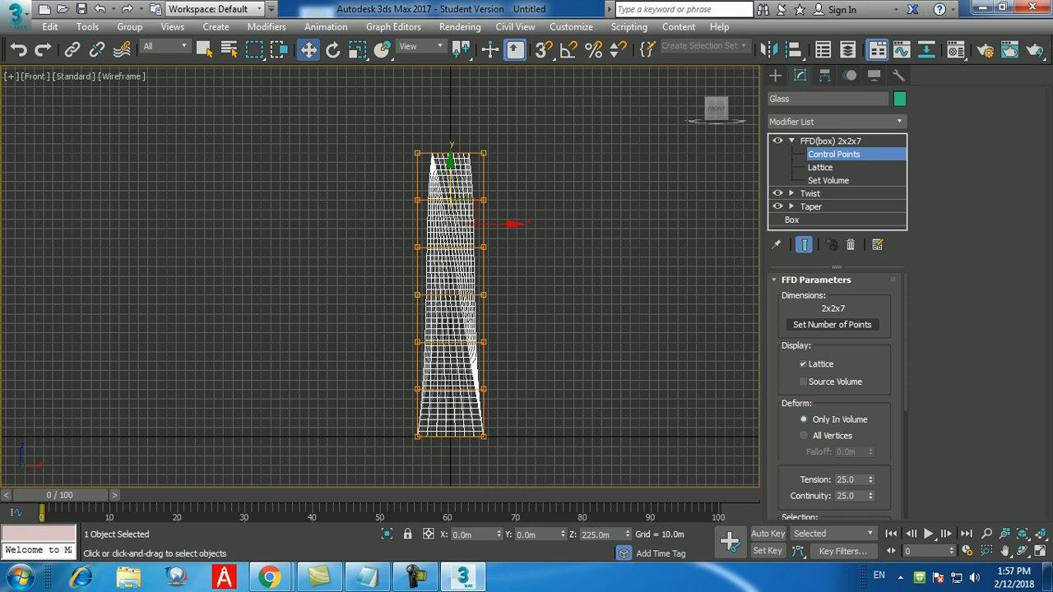
- Try X positions of 100, 50, 3 and 30 m for the selected control points
double_click(465, 535)
type("100")
key("Return")
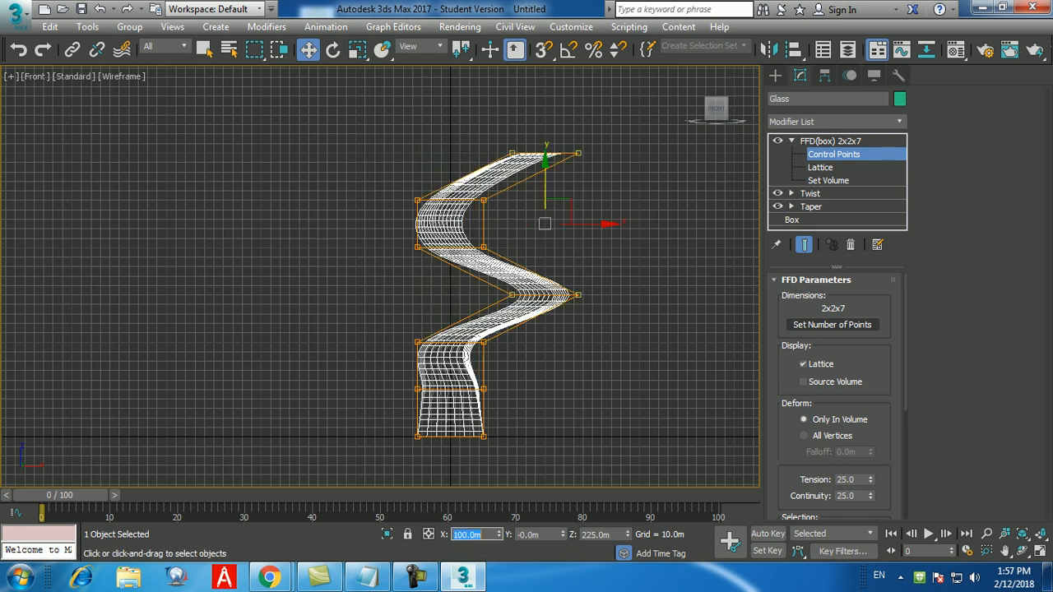
type("50")
key("Return")
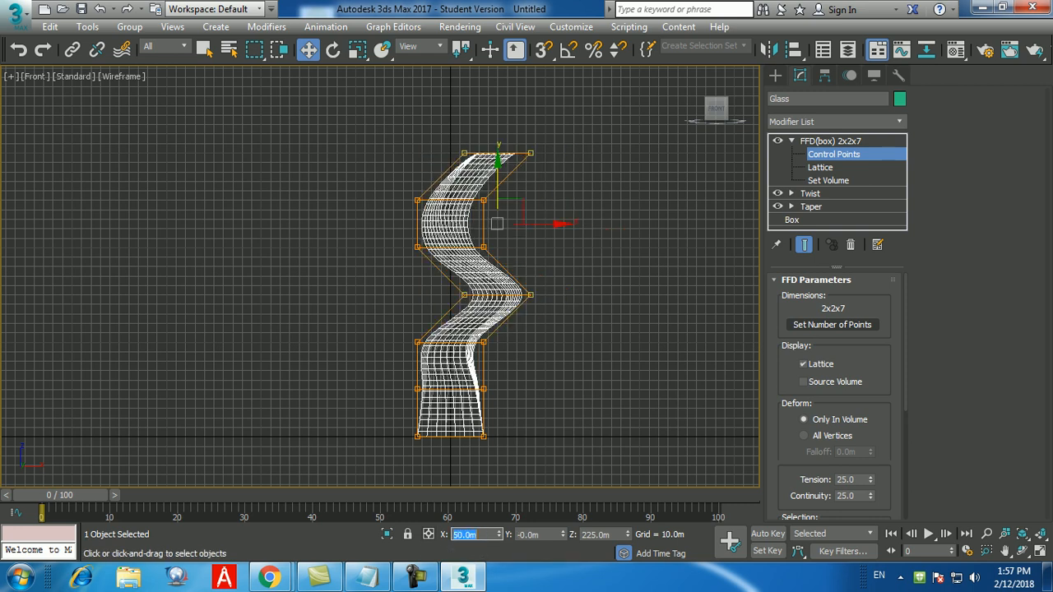
type("3")
key("Return")
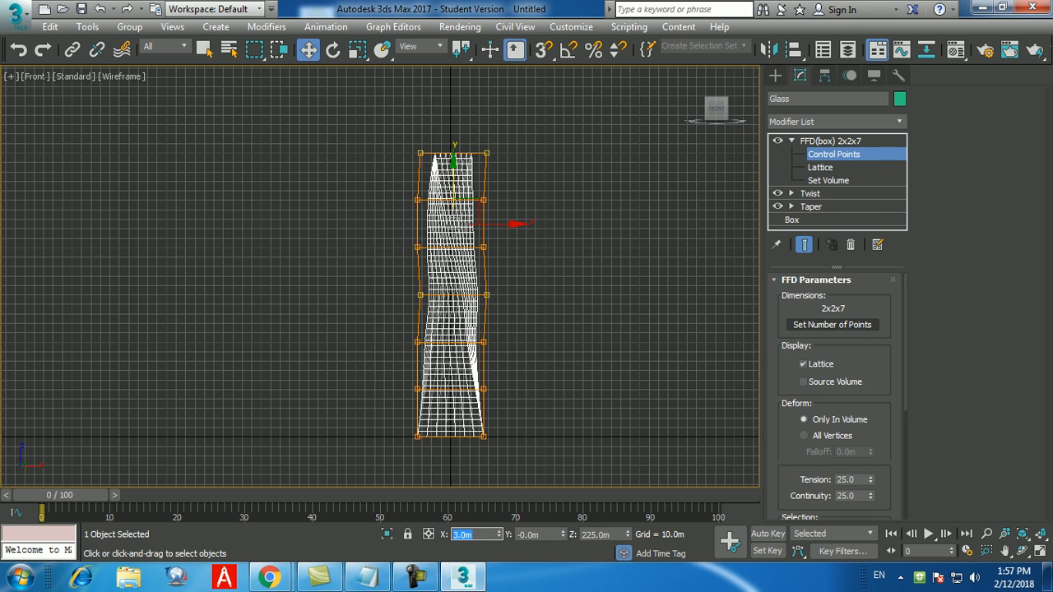
type("30")
key("Return")
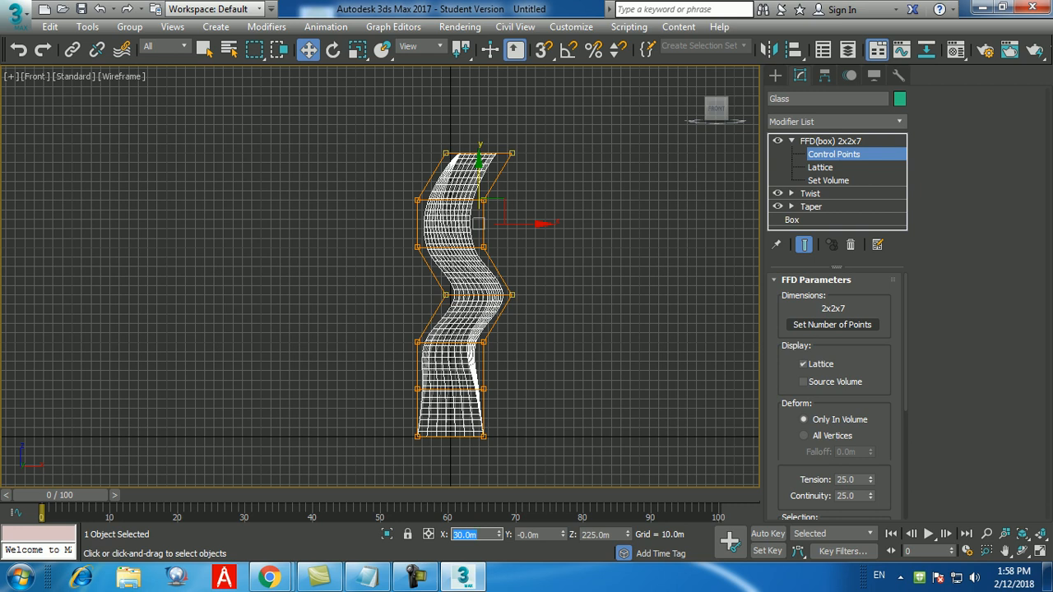
- Settle the selected control points at an X position of 20 m after trying 30 m again, and leave control-point editing
type("20")
key("Return")
type("30")
key("Return")
type("20")
key("Return")
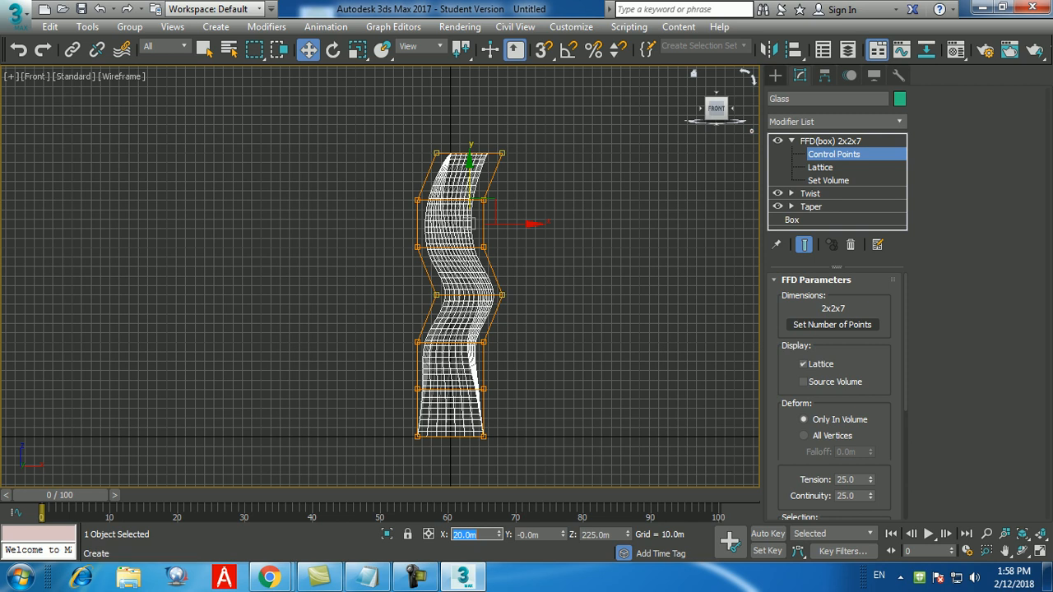
left_click(775, 74)
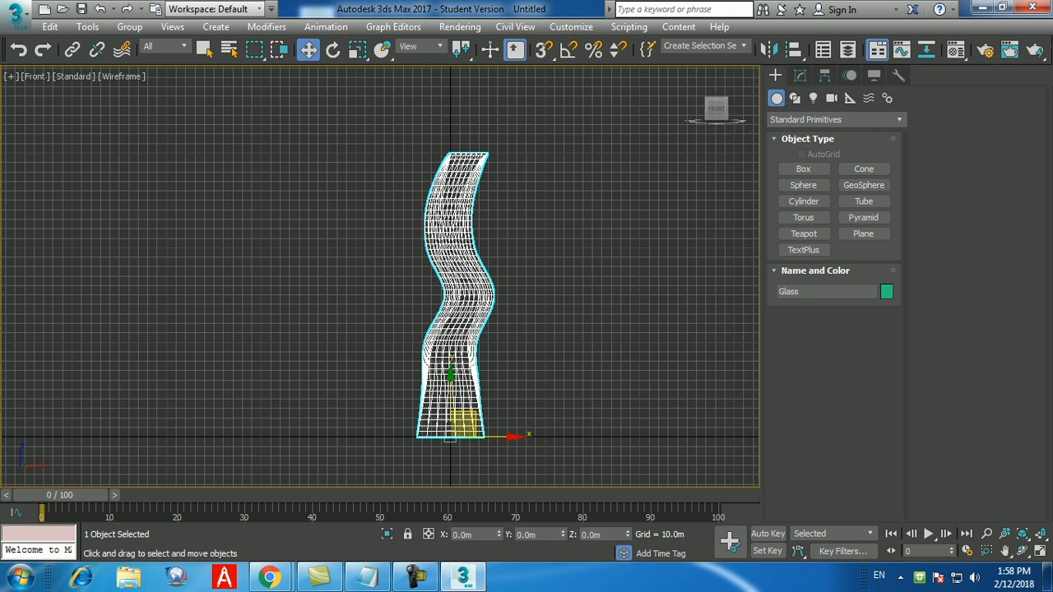
- Switch to the maximized Perspective viewport and frame the whole bent tower in it
key("alt+w")
key("alt+w")
middle_click_drag(534, 353, 473, 321)
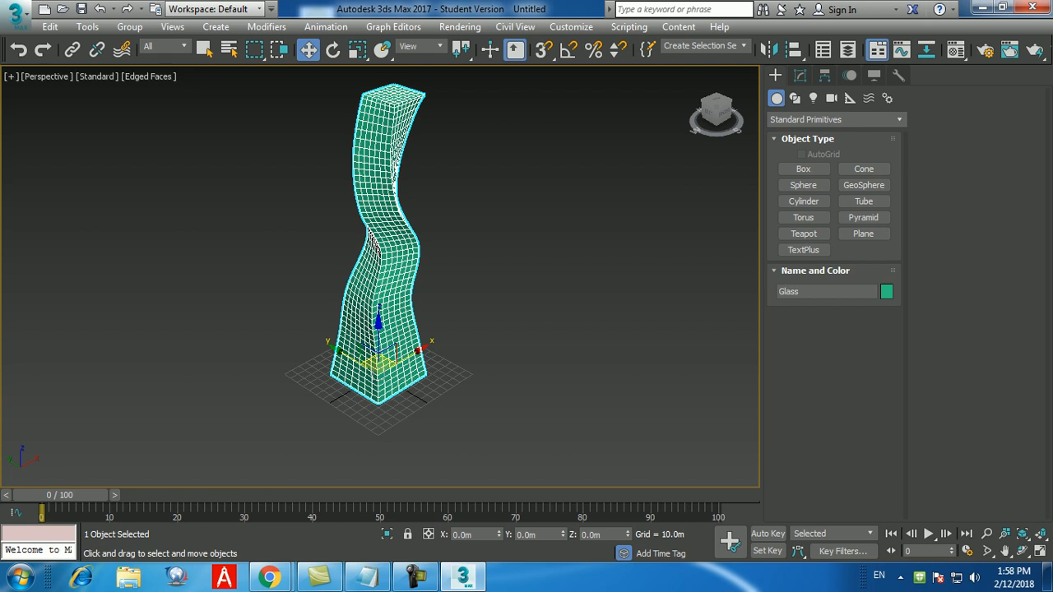
scroll(393, 92, "up", 5)
scroll(387, 288, "down", 5)
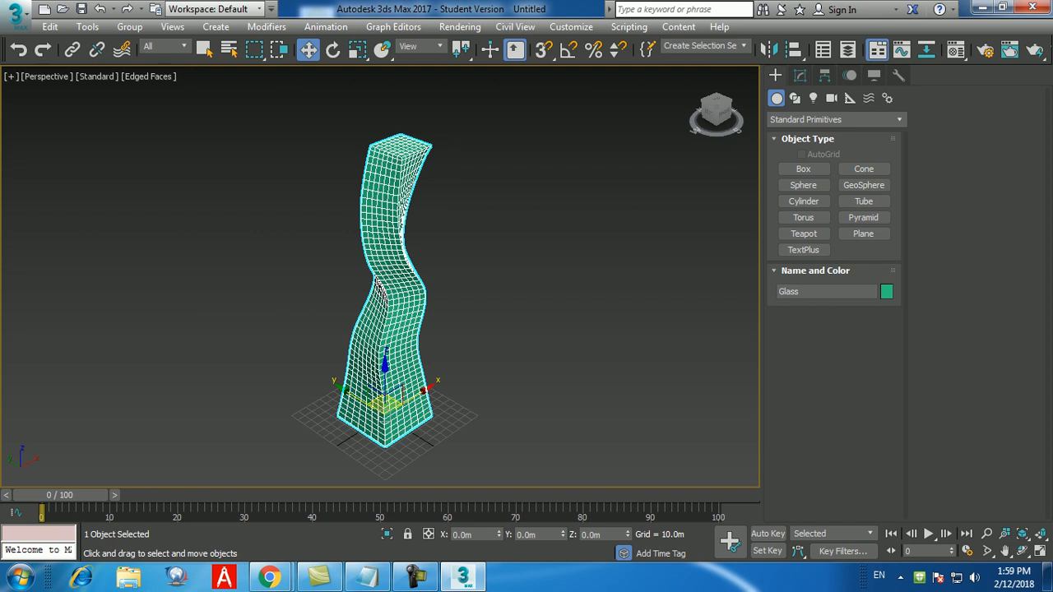
mouse_move(412, 399)
left_mouse_down("shift")
mouse_move(515, 330)
mouse_move(504, 334)
left_mouse_up("shift")
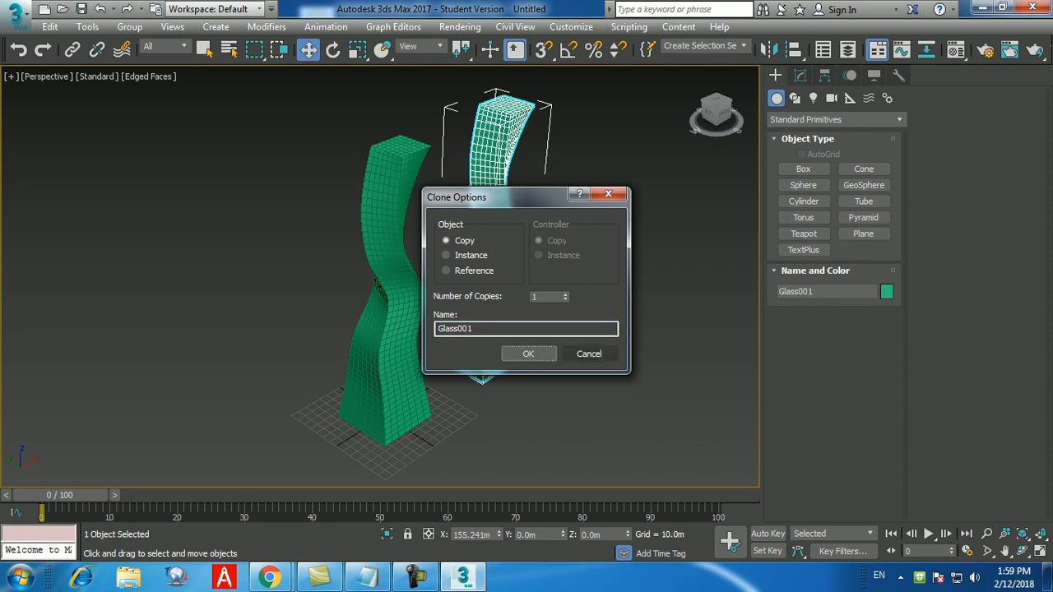
left_click(589, 354)
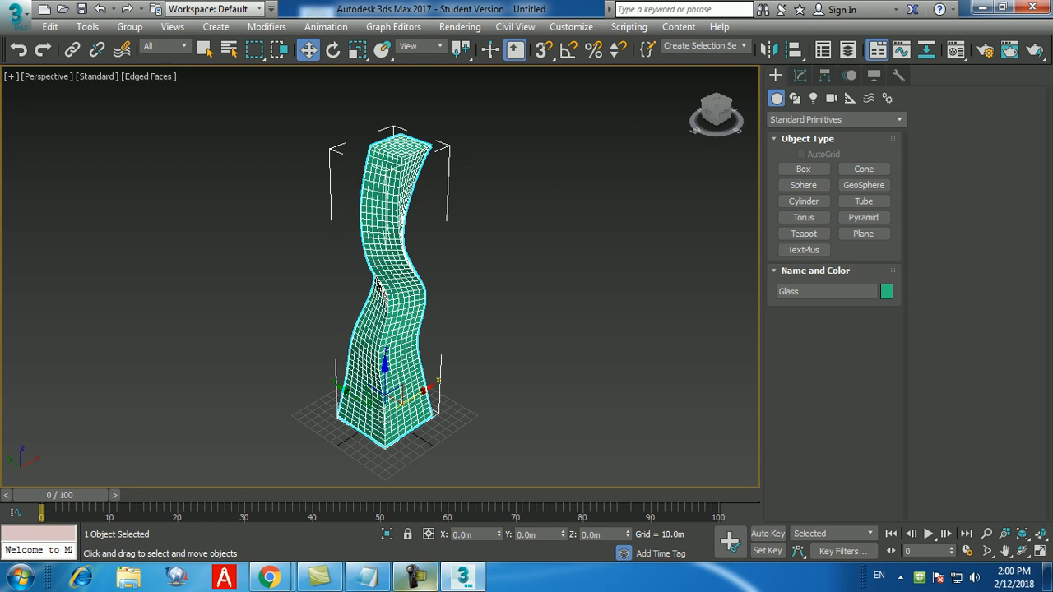
left_click(419, 577)
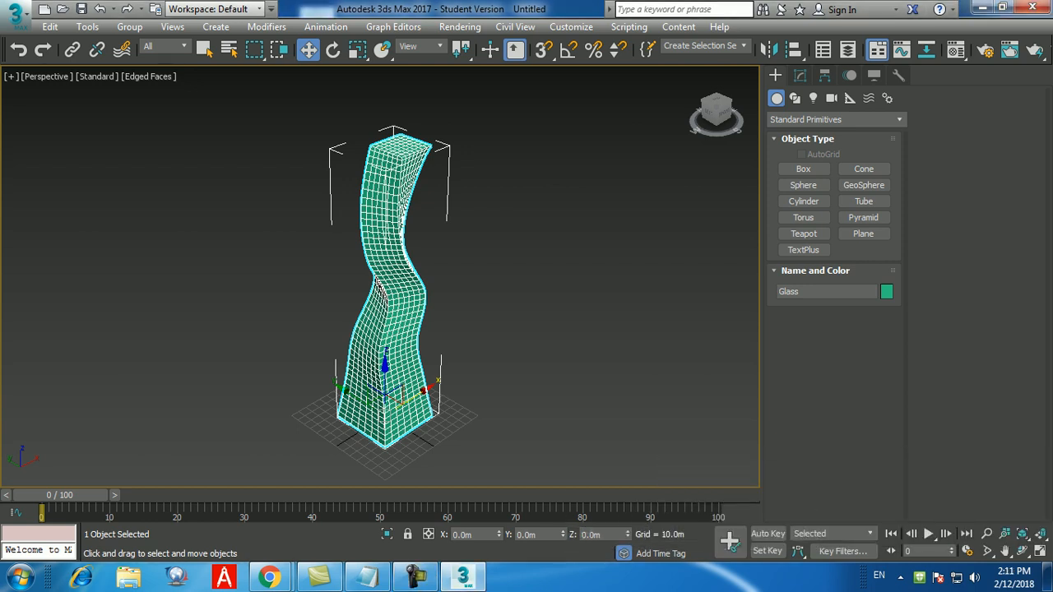
- Clone the Glass tower about 164 m along the X axis as a single Reference named Mullion
left_click_drag(414, 396, 507, 337, "shift")
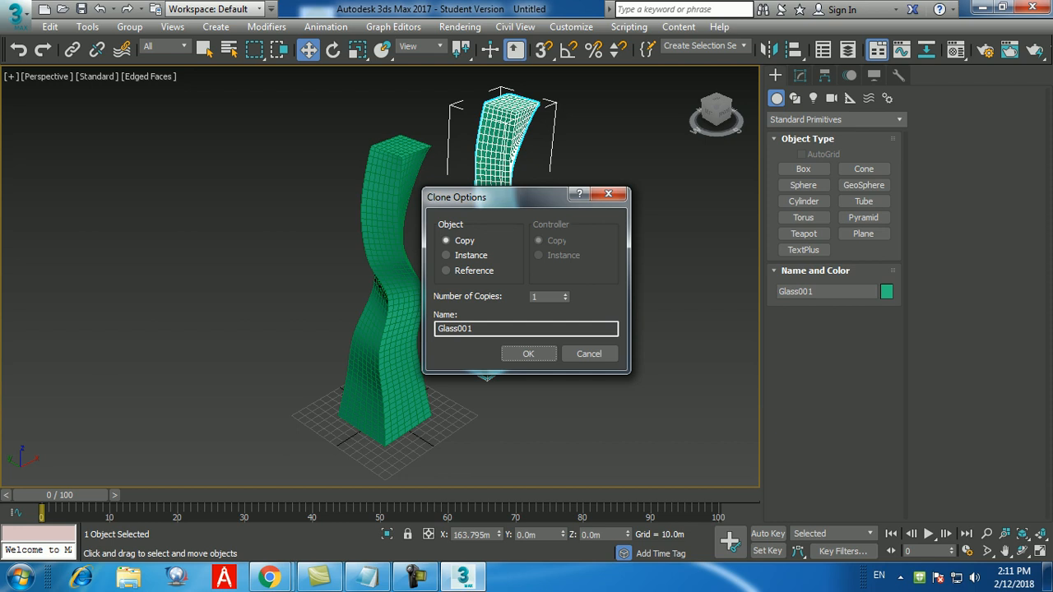
left_click(461, 271)
double_click(457, 329)
type("M")
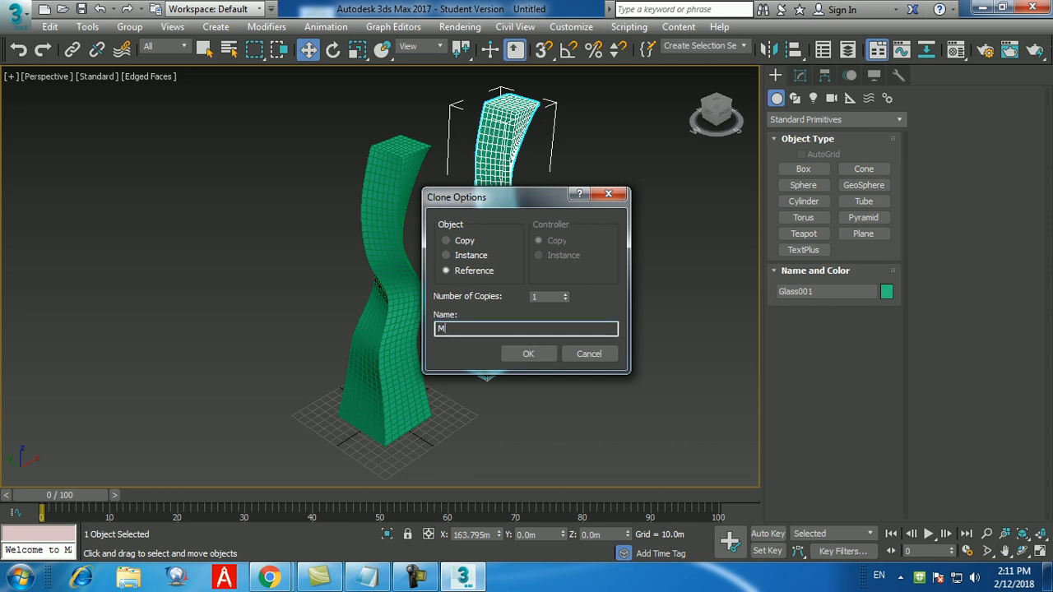
type("ullion")
key("shift+Home")
left_click(528, 354)
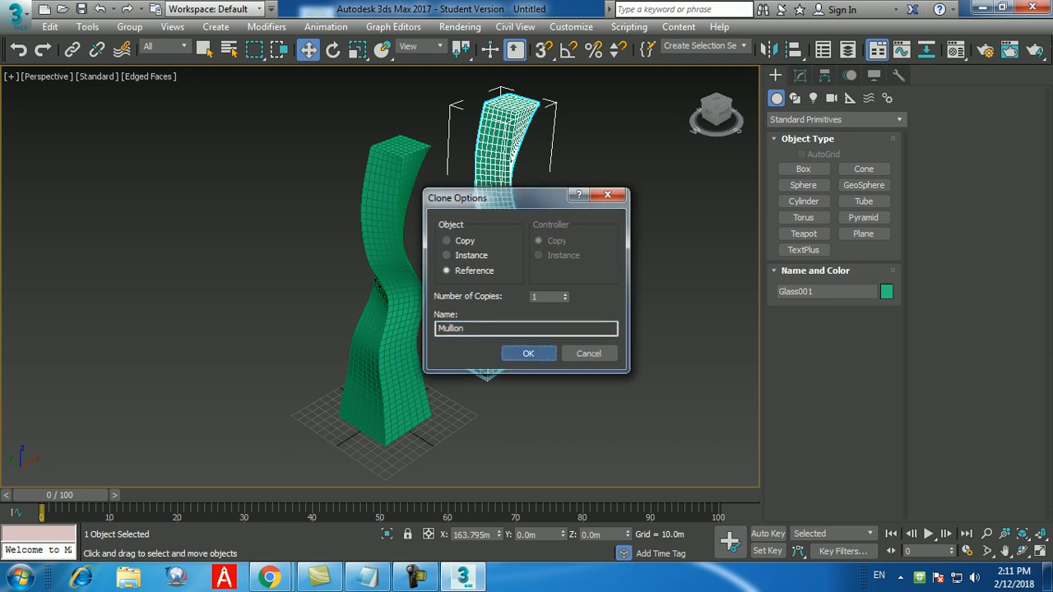
- Select the Mullion tower and isolate it in the Perspective viewport, switching the isolation off and on again once
middle_click_drag(555, 368, 496, 348, "alt")
middle_click_drag(496, 349, 424, 404)
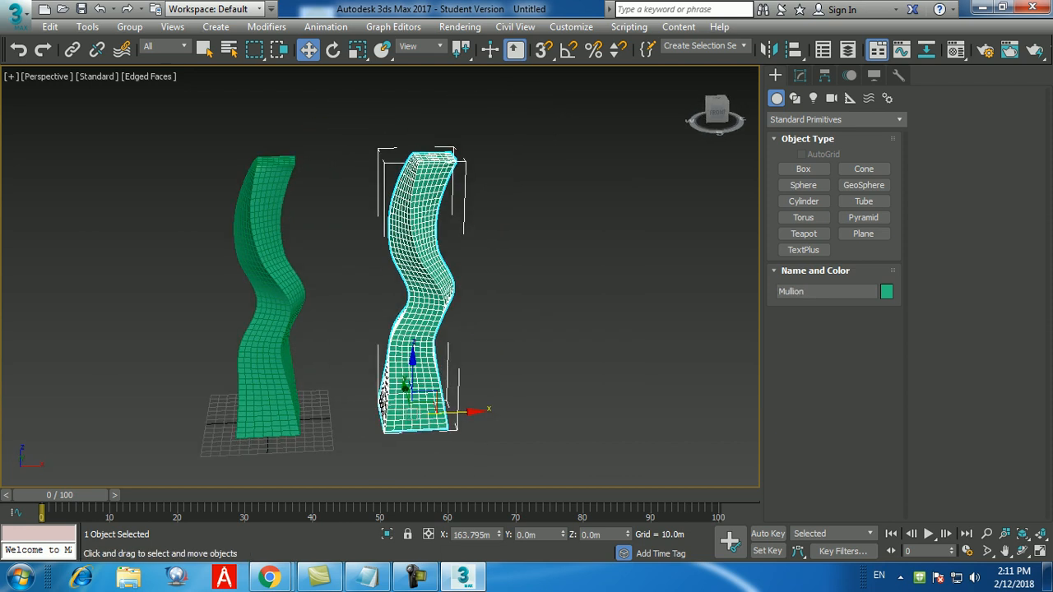
left_click(494, 345)
middle_click_drag(494, 344, 497, 345, "alt")
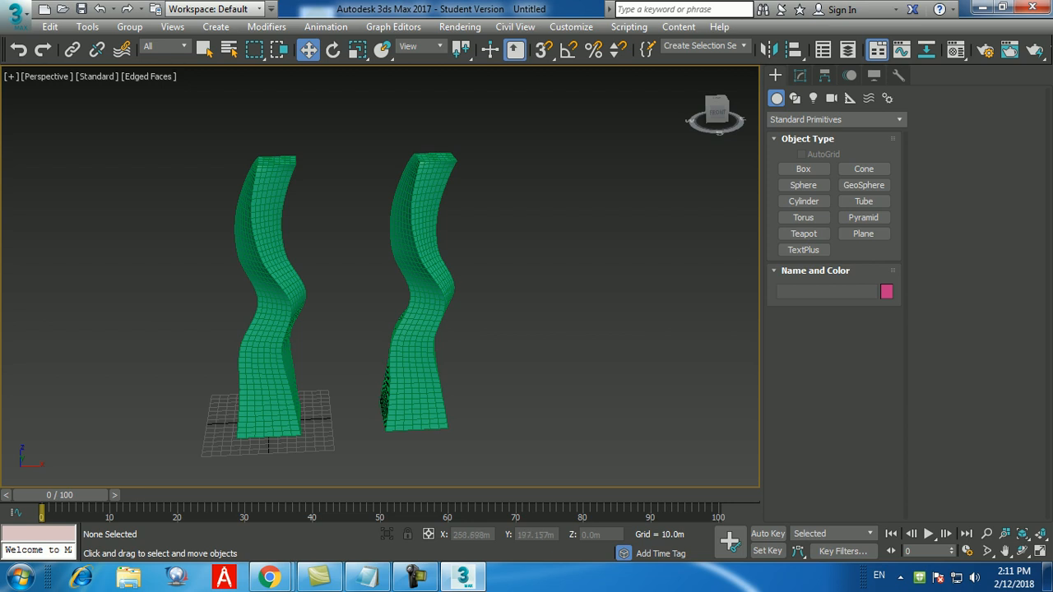
middle_click_drag(411, 301, 439, 327, "alt")
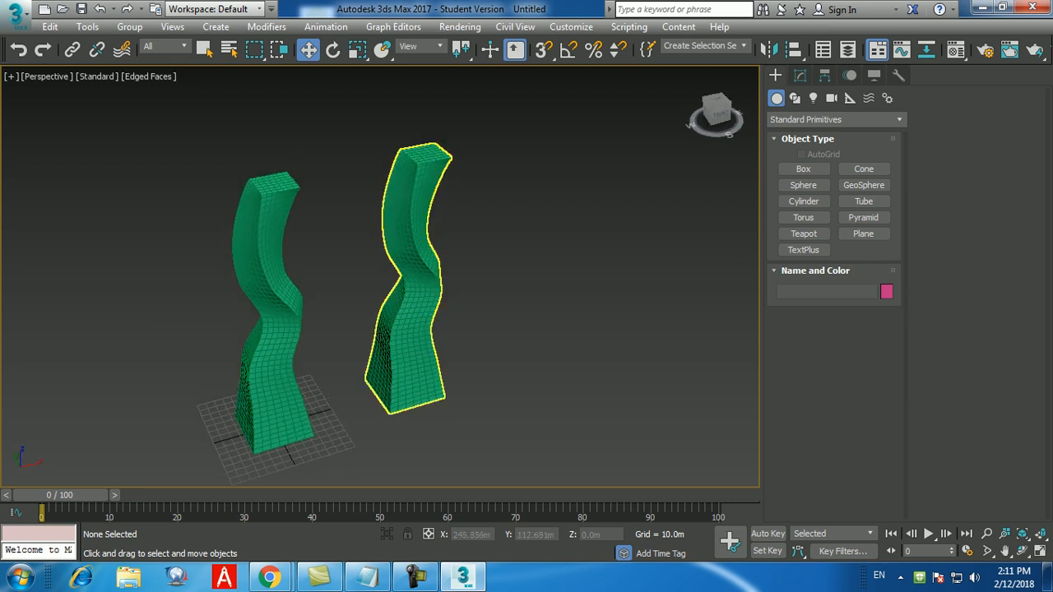
left_click(408, 280)
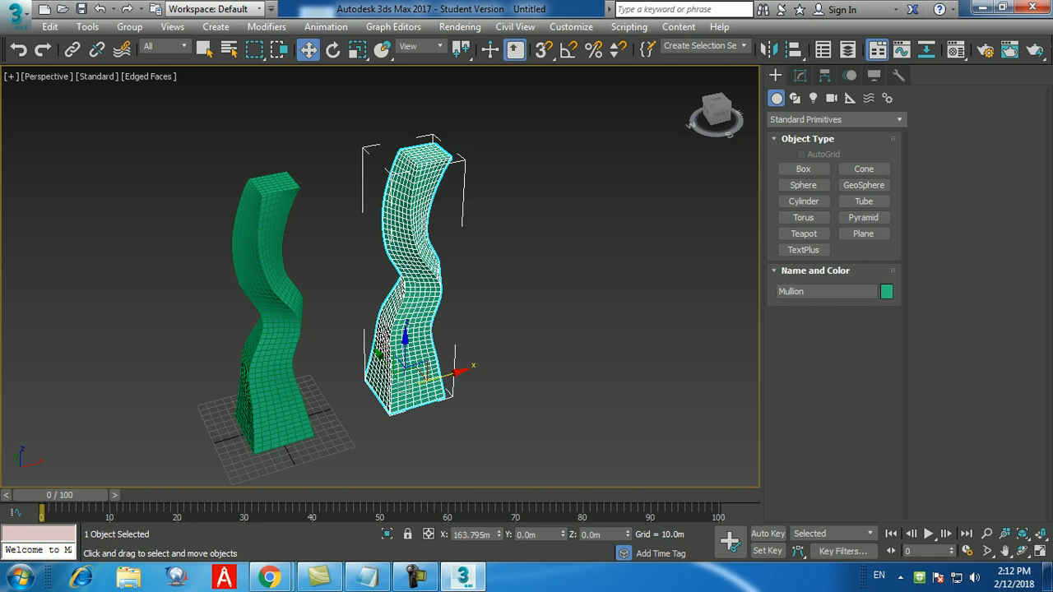
key("alt+q")
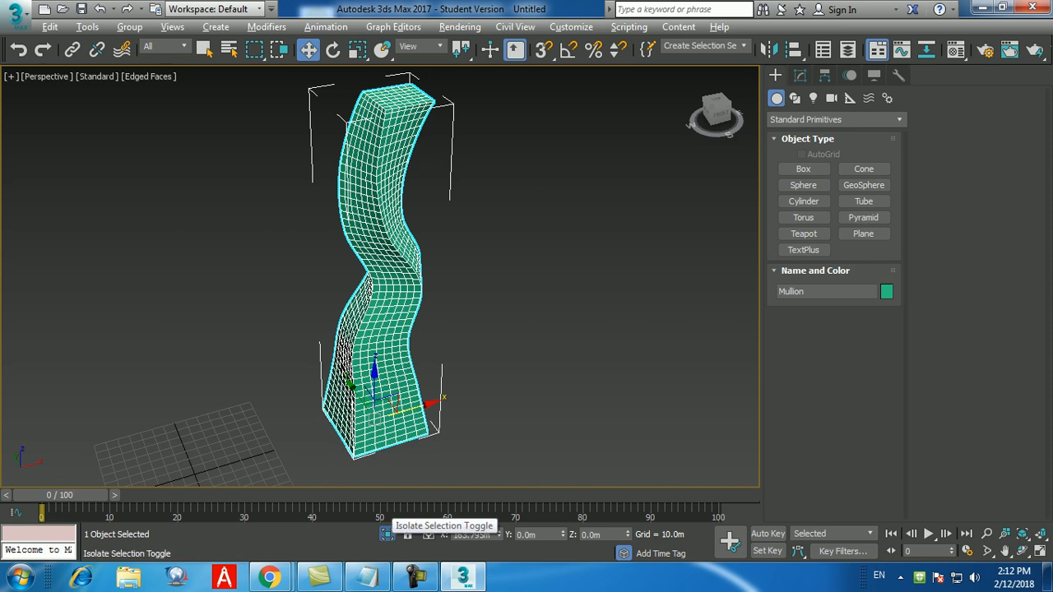
left_click(386, 534)
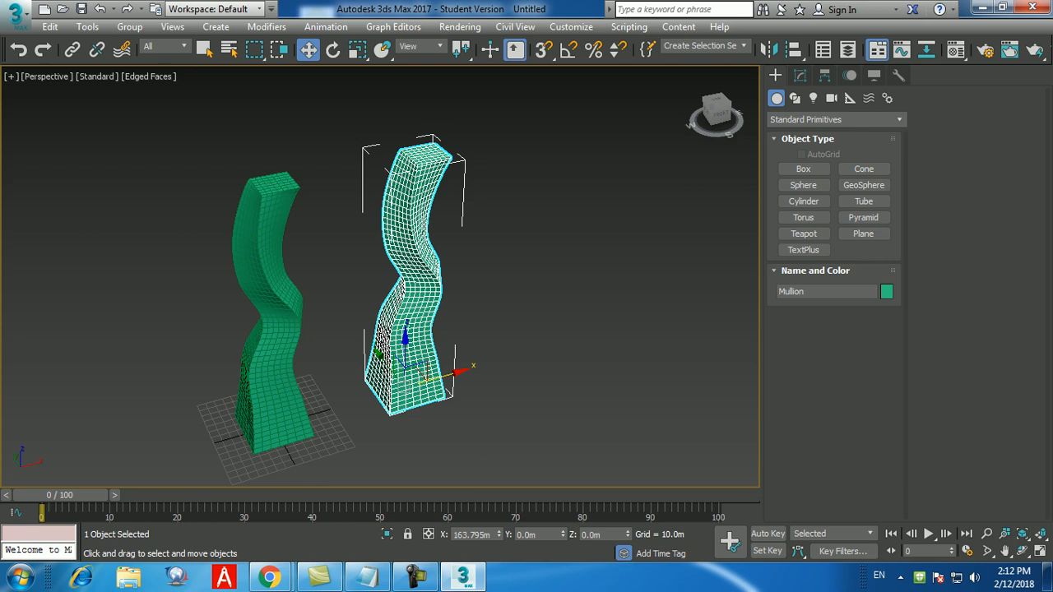
key("alt+q")
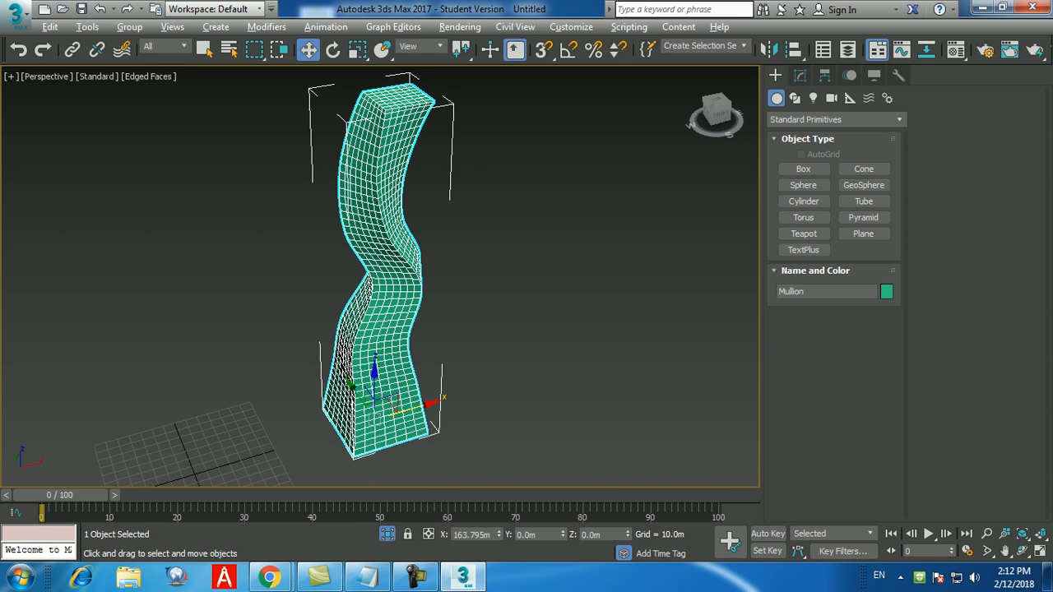
- Toggle the isolation of the Mullion tower off and on repeatedly, keeping it isolated in the Perspective viewport
left_click(385, 533)
left_click(387, 534)
left_click(386, 534)
left_click(387, 534)
left_click(386, 534)
left_click(387, 533)
left_click(386, 533)
left_click(386, 534)
left_click(387, 534)
left_click(387, 533)
right_click(436, 298)
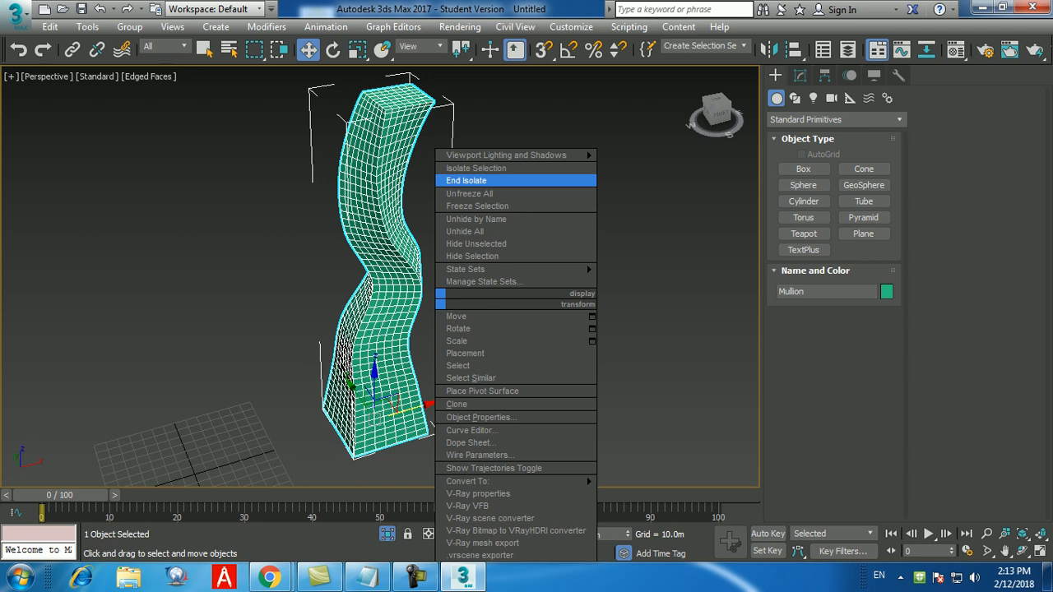
left_click(465, 180)
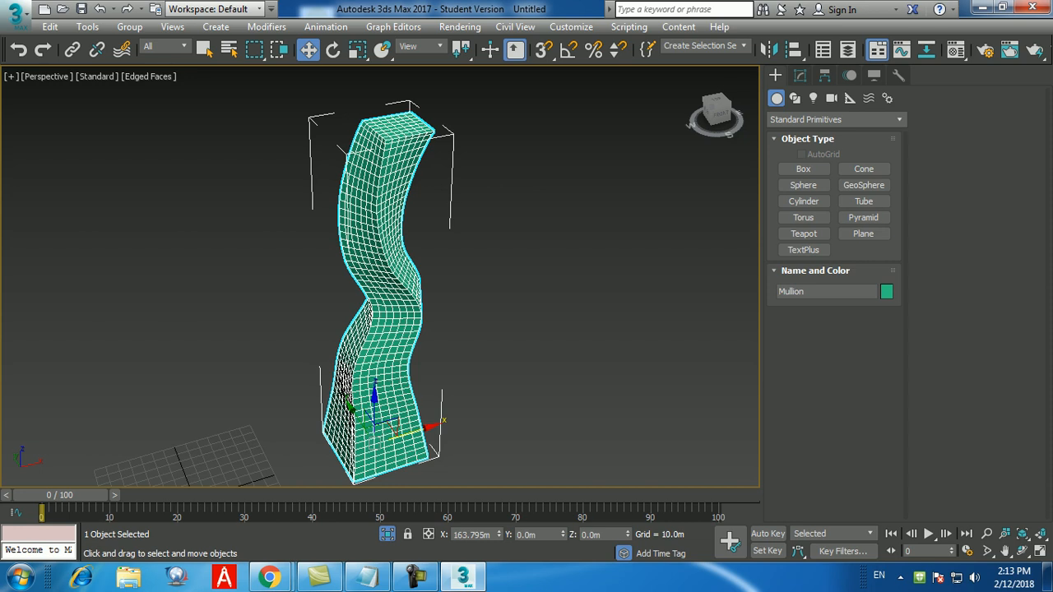
- Add an Edit Poly modifier on top of the FFD(box) in the Mullion's modifier stack
middle_click_drag(460, 238, 466, 321)
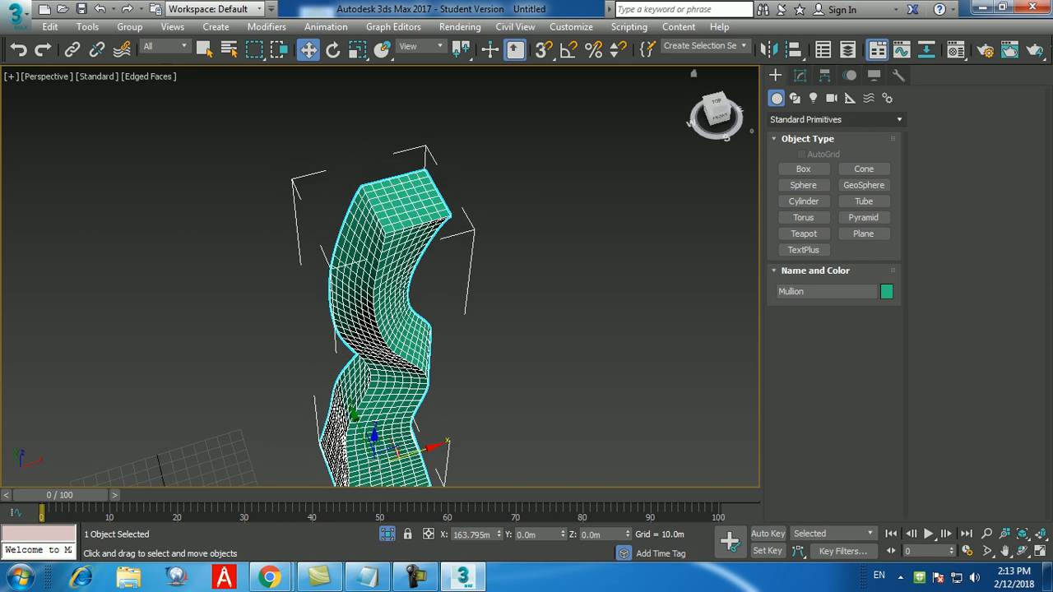
left_click(799, 76)
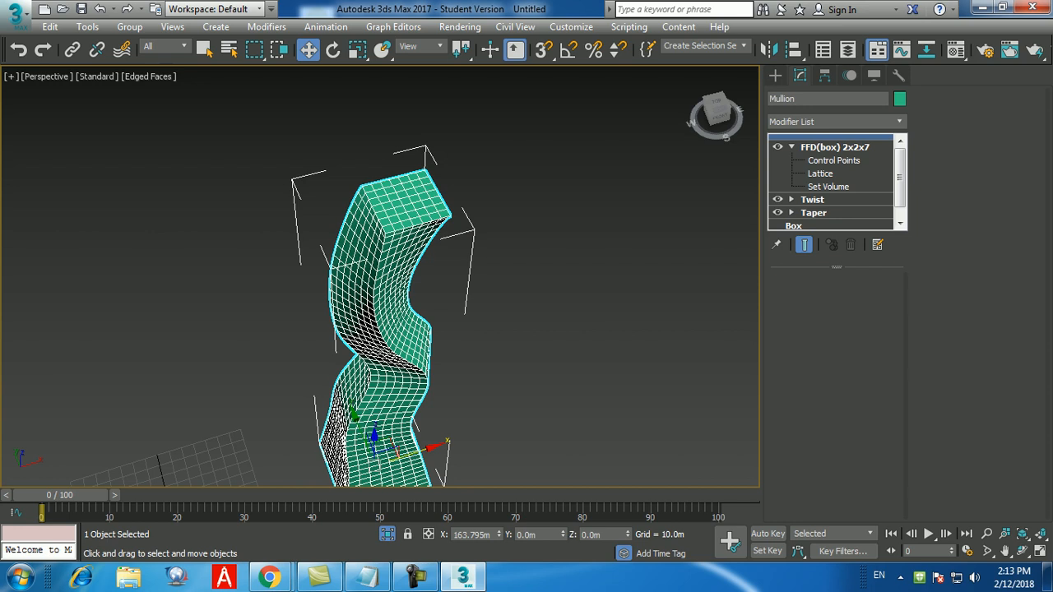
left_click(898, 121)
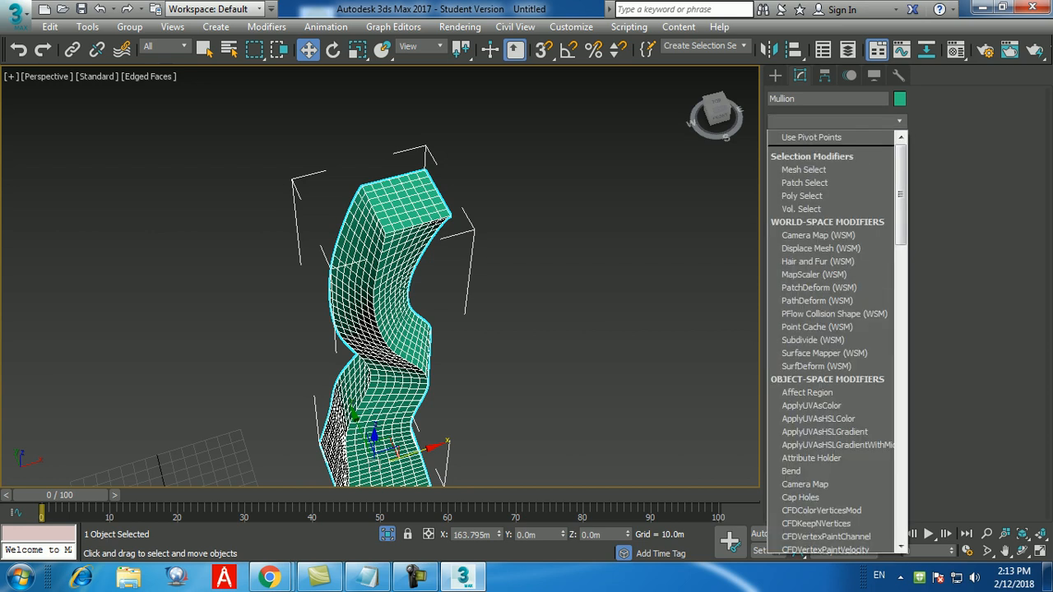
key("e")
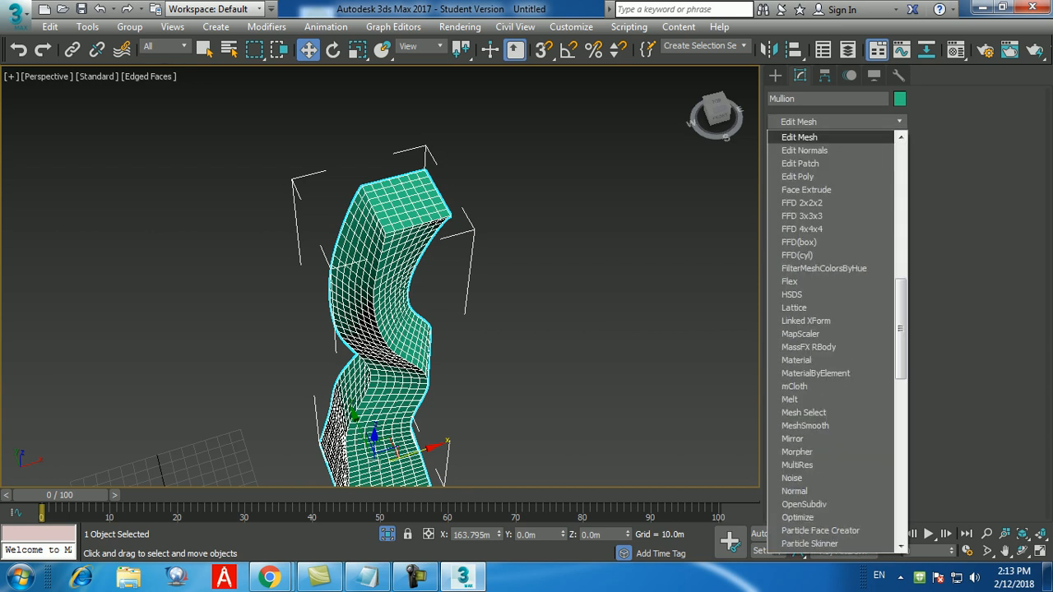
left_click(796, 176)
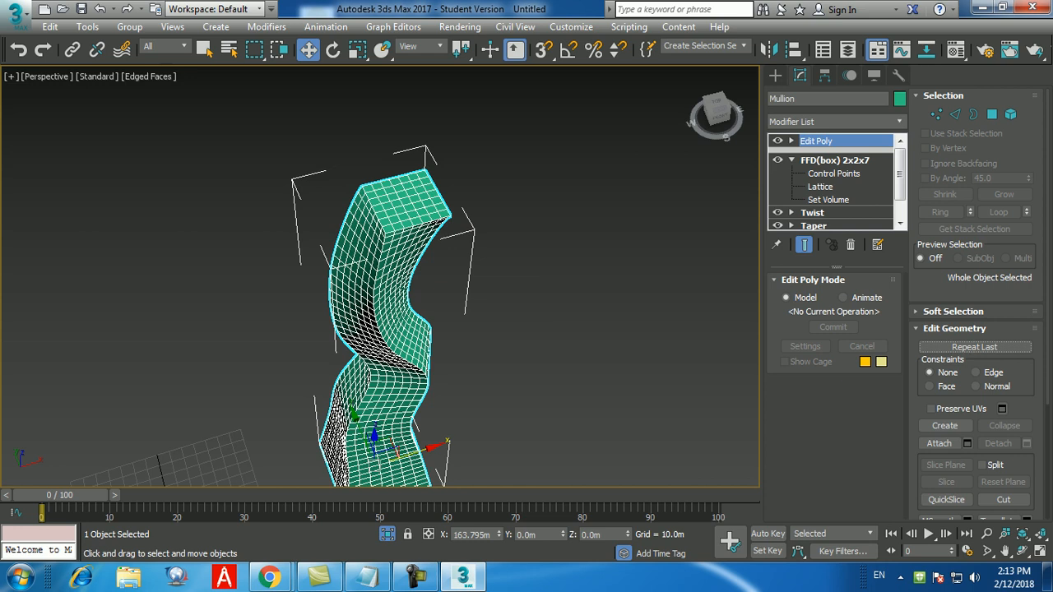
- Select the central polygon of the Mullion's top cap, grow the selection to the whole cap, and delete it
scroll(395, 203, "up", 8)
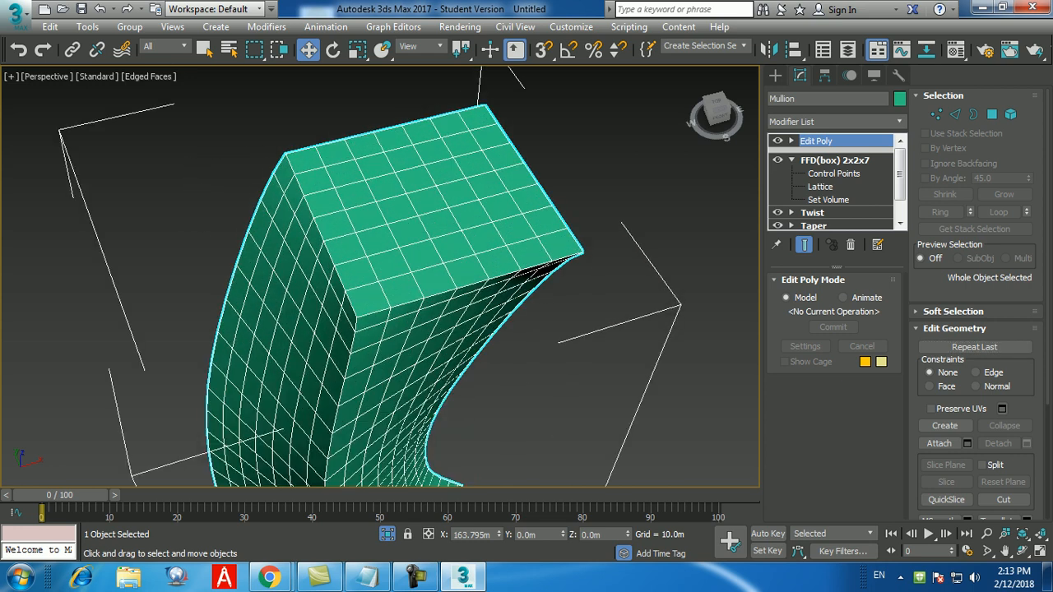
left_click(992, 114)
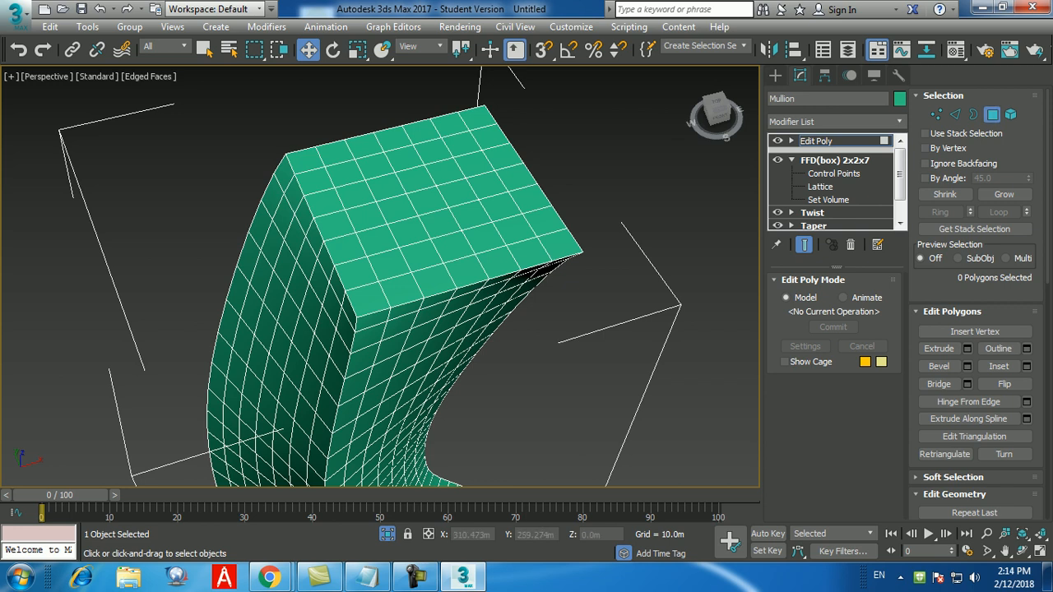
left_click(427, 200)
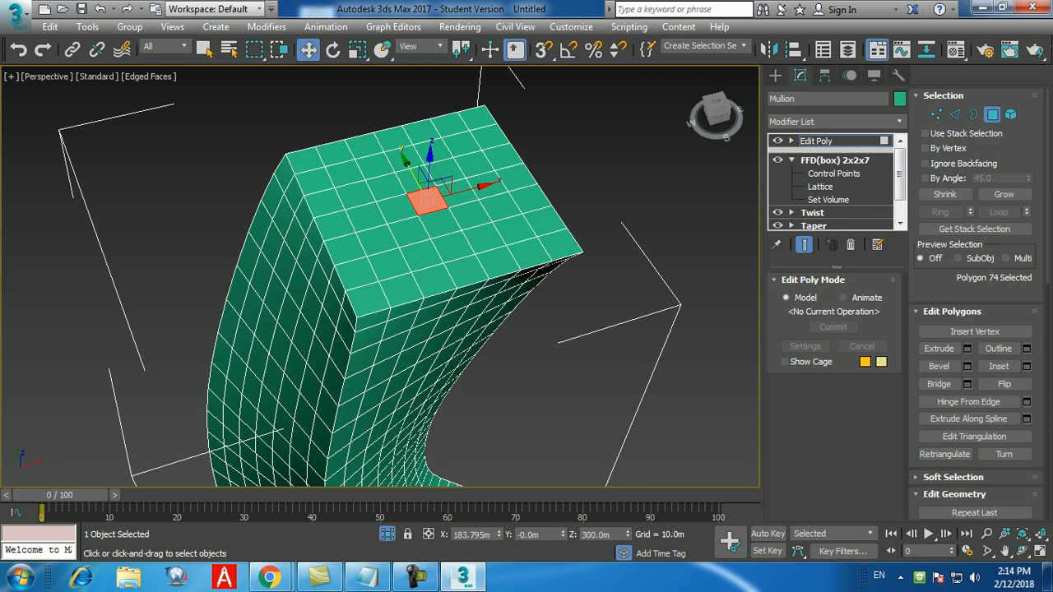
left_click(1003, 194)
left_click(1004, 194)
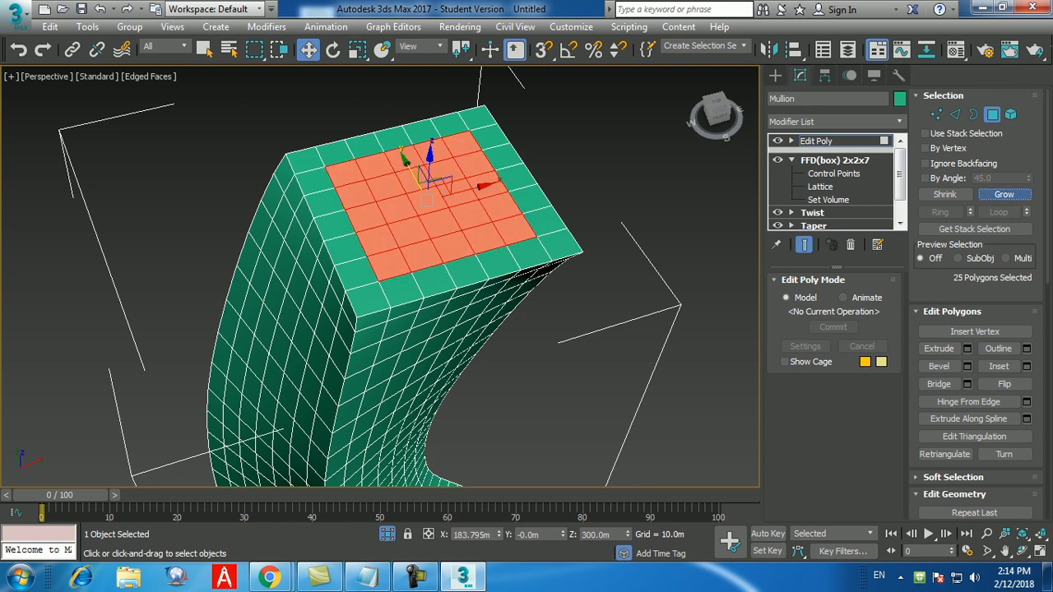
left_click(1003, 194)
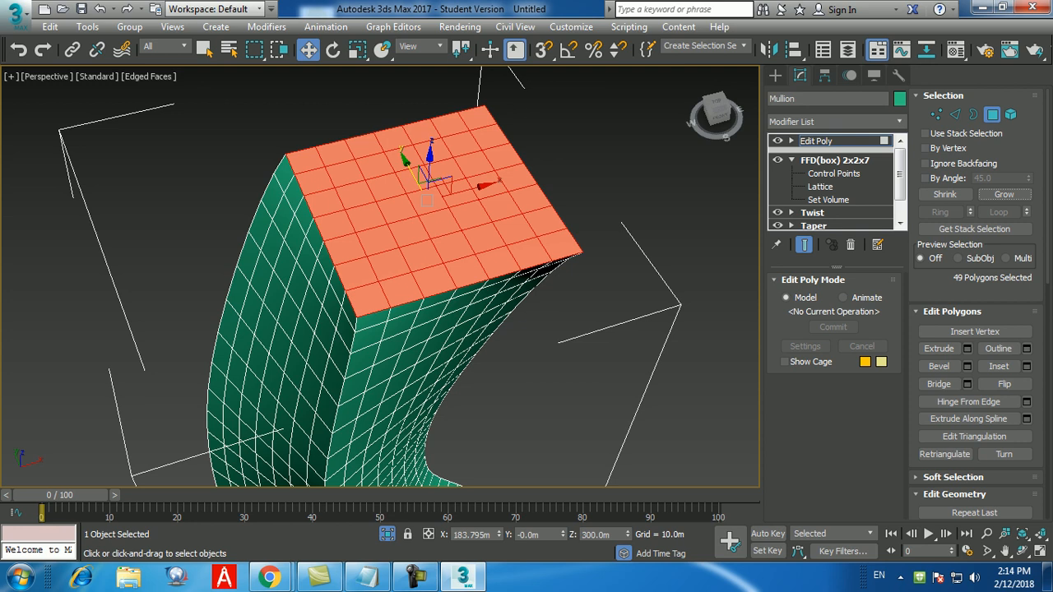
key("Delete")
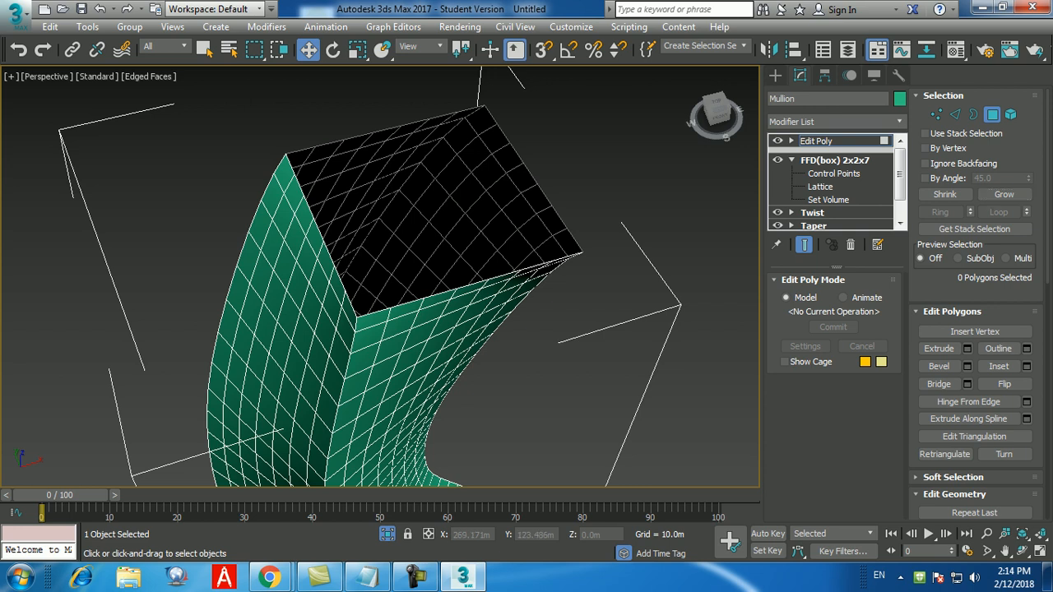
- Select the central polygon on the Mullion's underside, grow the selection to the whole bottom cap, and delete it
scroll(469, 217, "down", 8)
scroll(477, 306, "up", 2)
middle_click_drag(460, 309, 488, 148, "alt")
scroll(443, 403, "up", 4)
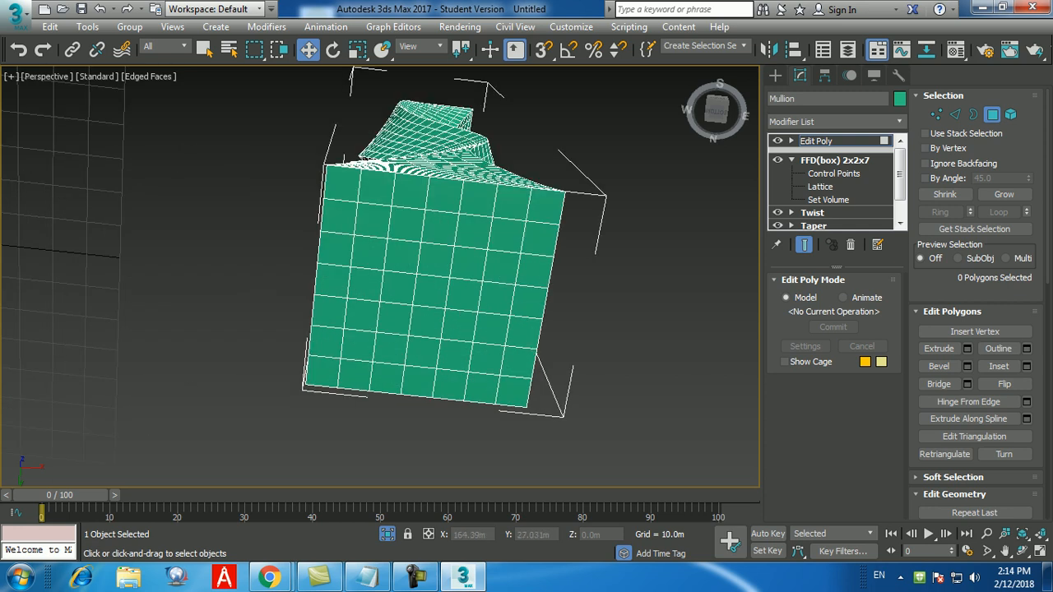
mouse_move(436, 246)
middle_mouse_down("alt")
mouse_move(448, 353)
mouse_move(435, 231)
middle_mouse_up("alt")
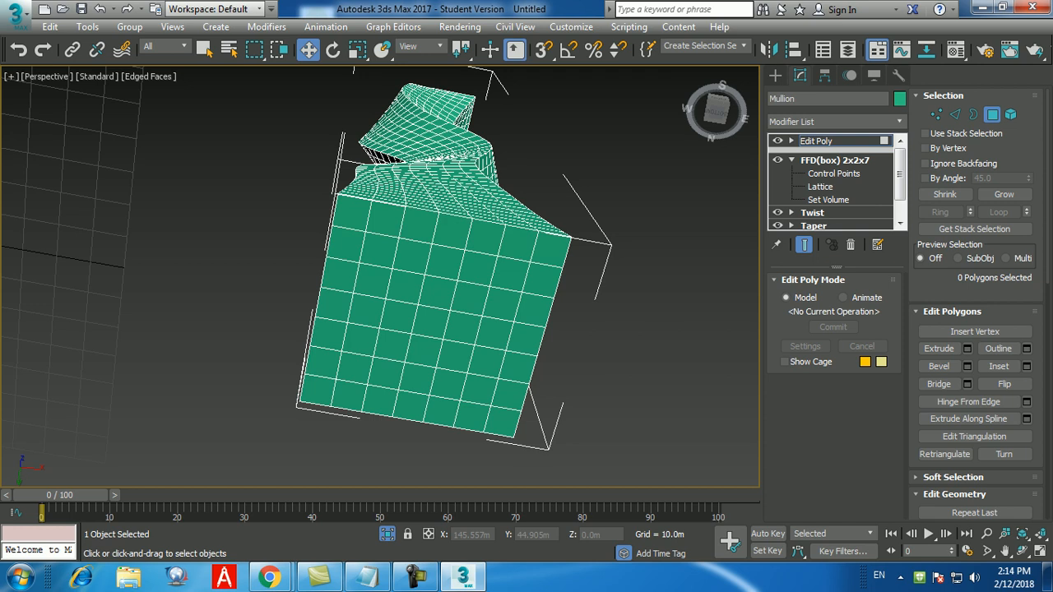
middle_click_drag(427, 247, 457, 263, "alt")
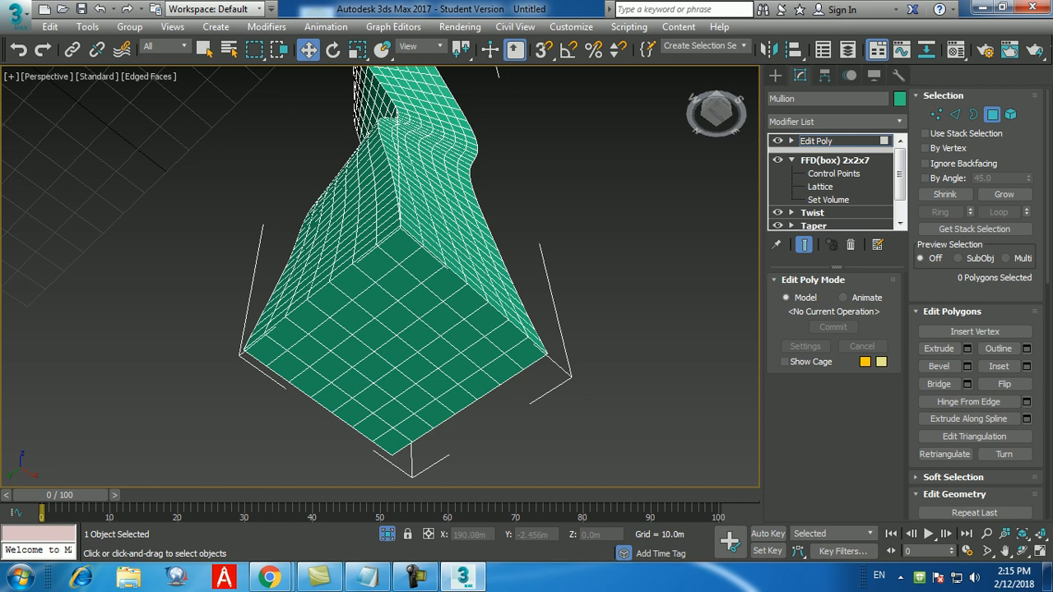
left_click(396, 352)
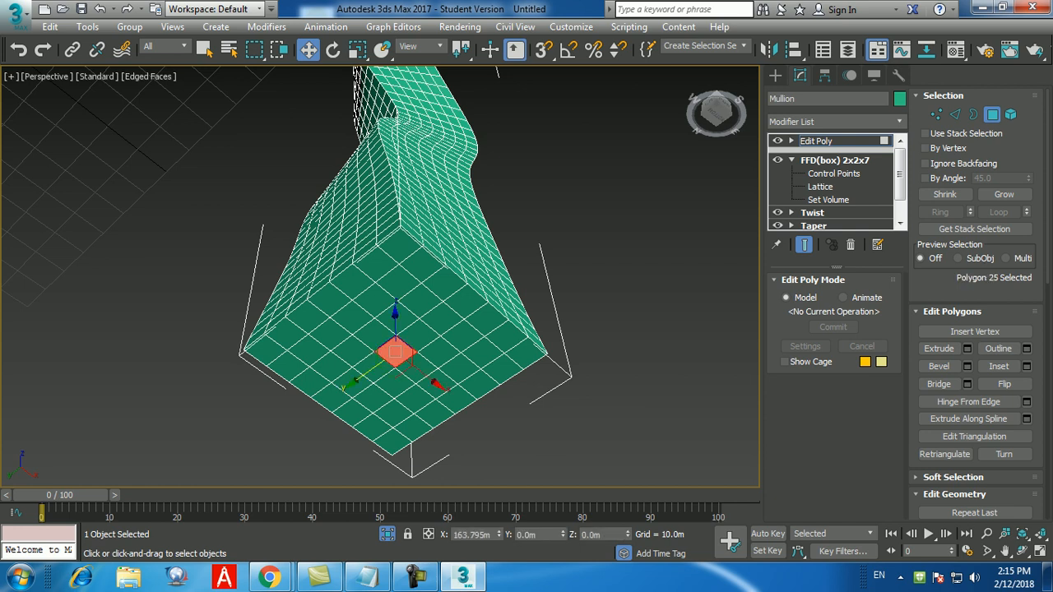
left_click(1003, 194)
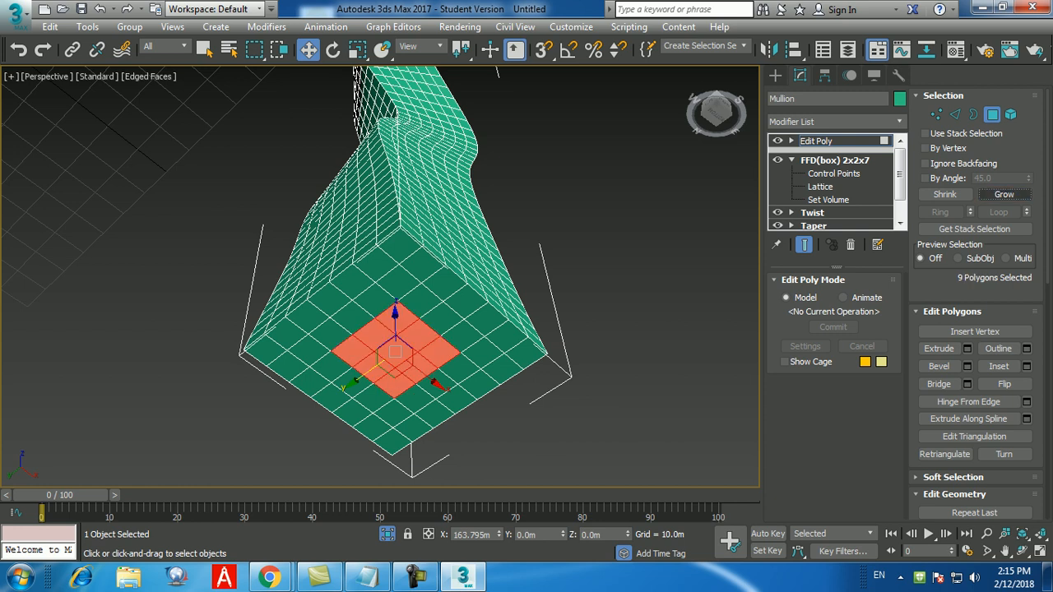
left_click(1003, 194)
left_click(1003, 195)
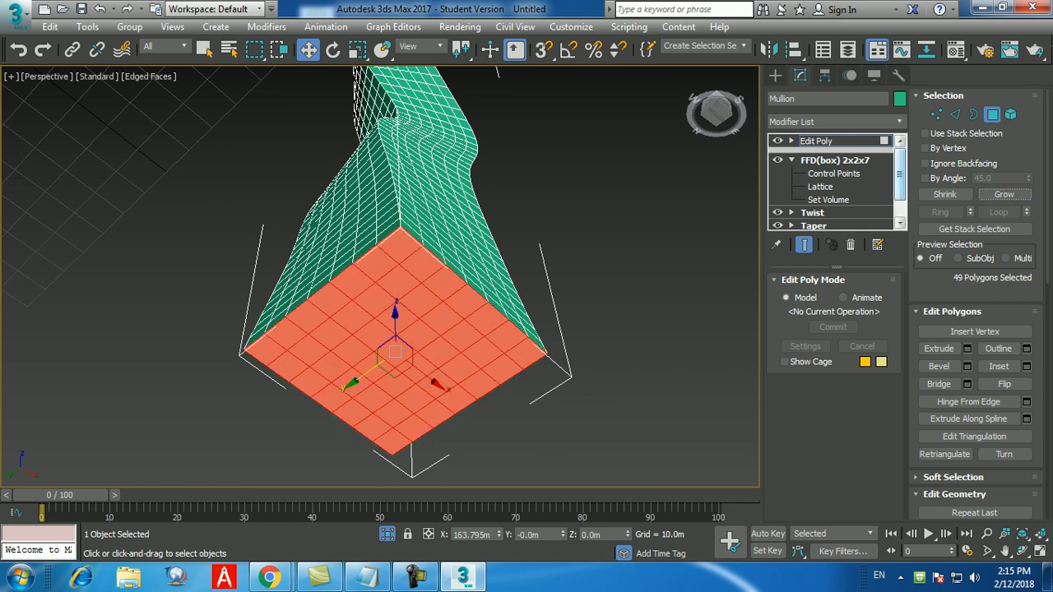
key("Delete")
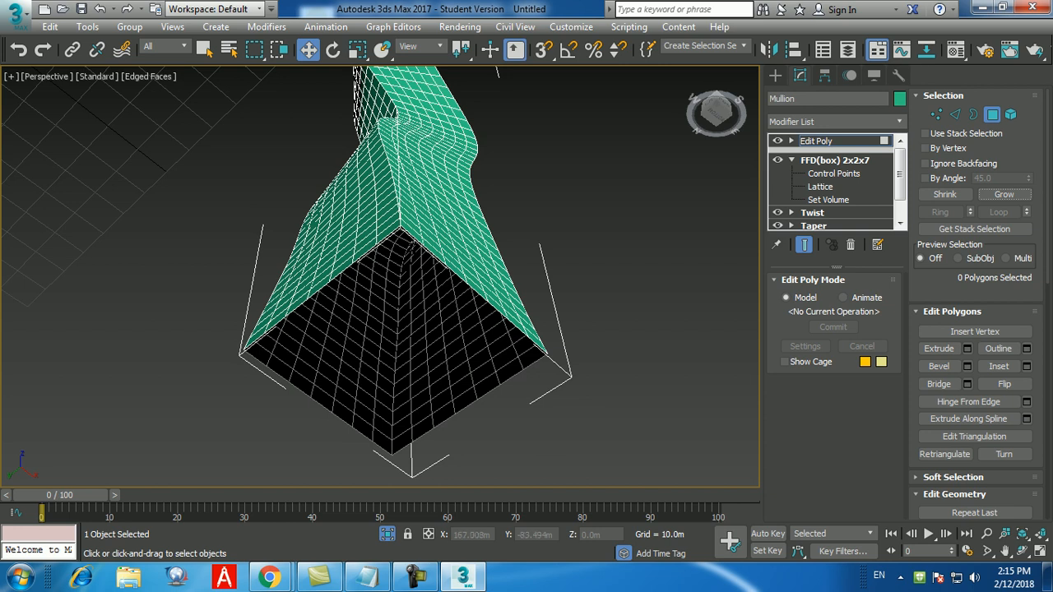
- Select all remaining side polygons of the Mullion tower
middle_click_drag(403, 271, 401, 350, "alt")
scroll(402, 349, "down", 4)
scroll(395, 279, "up", 4)
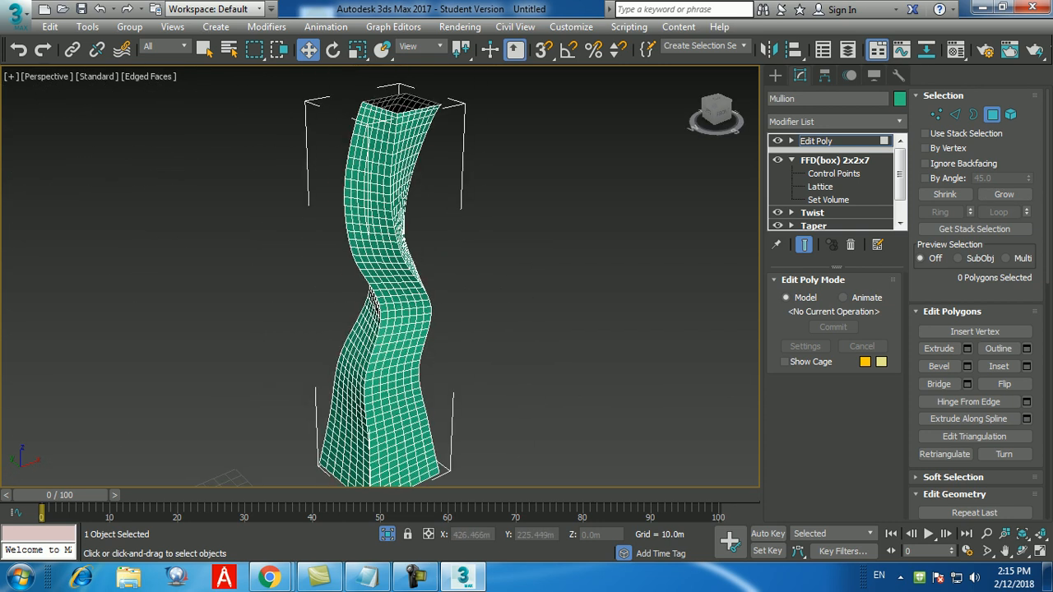
key("ctrl+a")
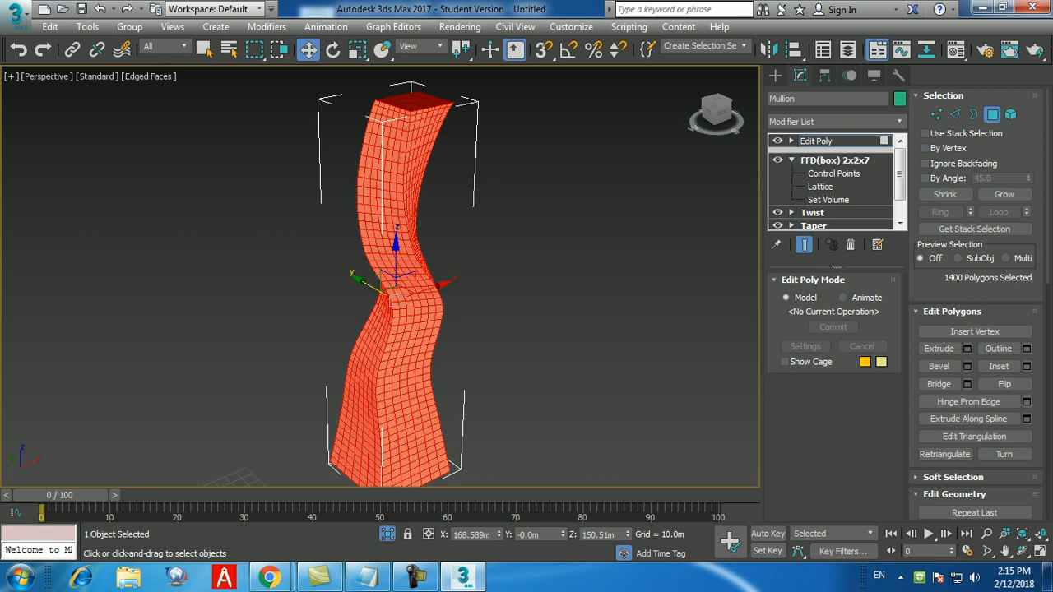
scroll(418, 197, "up", 6)
scroll(418, 198, "down", 3)
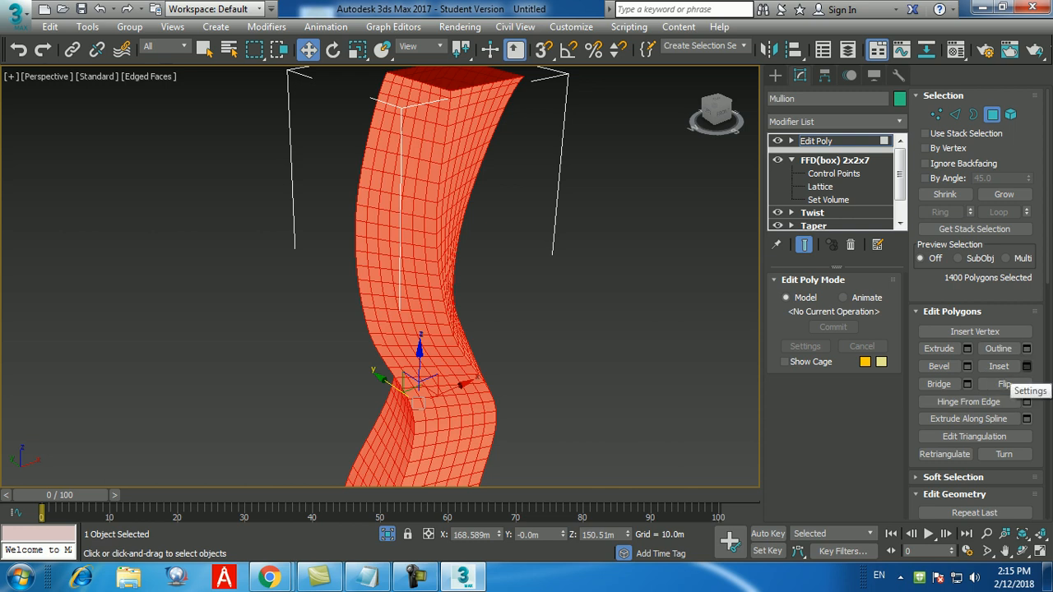
- Start an Inset with settings on the selected polygons and set its type to By Polygon
left_click(1025, 366)
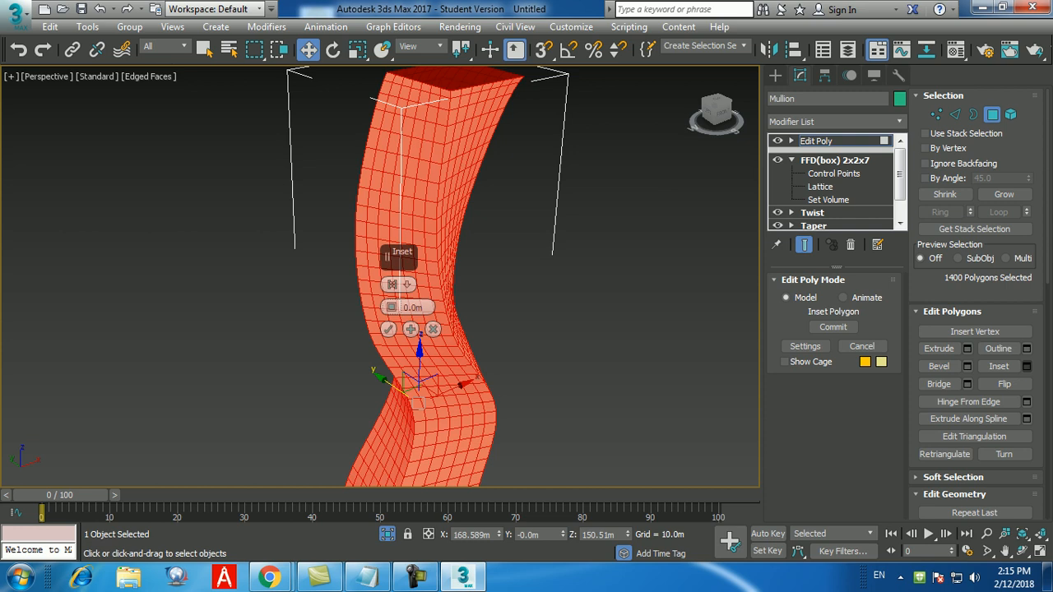
middle_click_drag(559, 304, 493, 282)
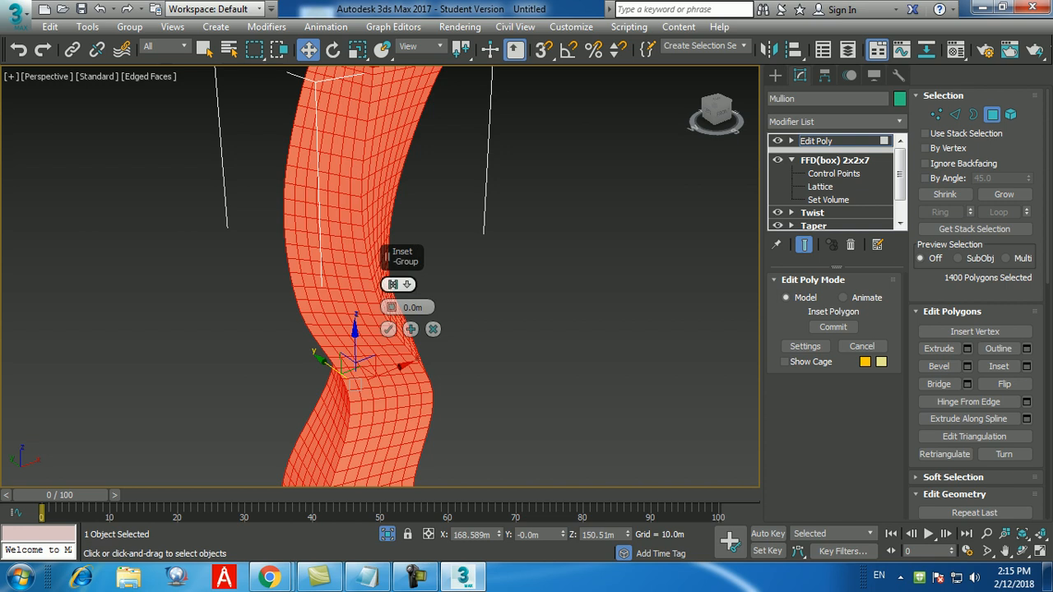
left_click(392, 284)
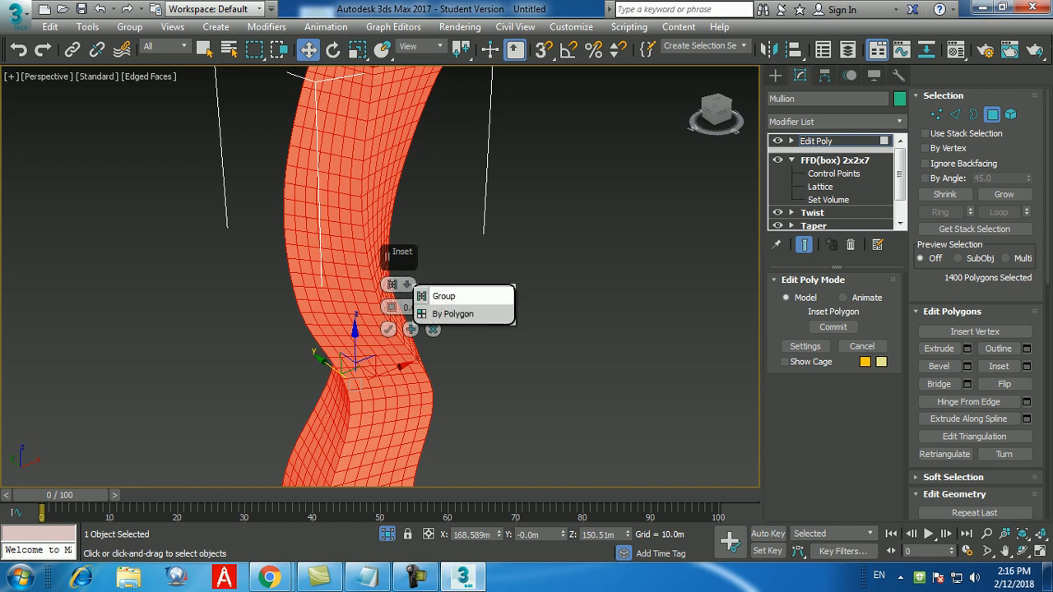
left_click(452, 313)
middle_click_drag(452, 313, 454, 320)
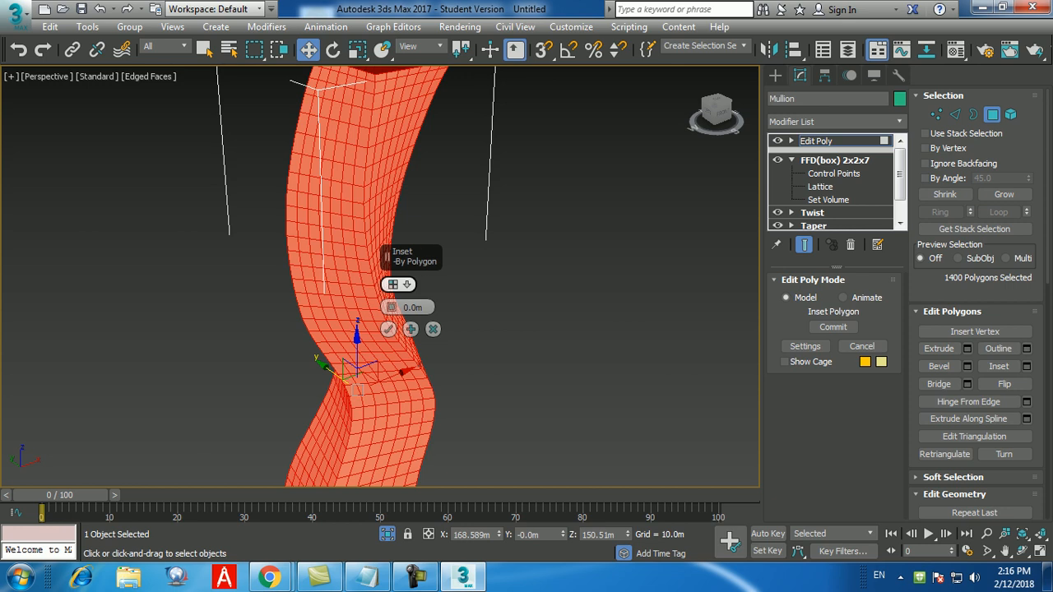
left_click(393, 284)
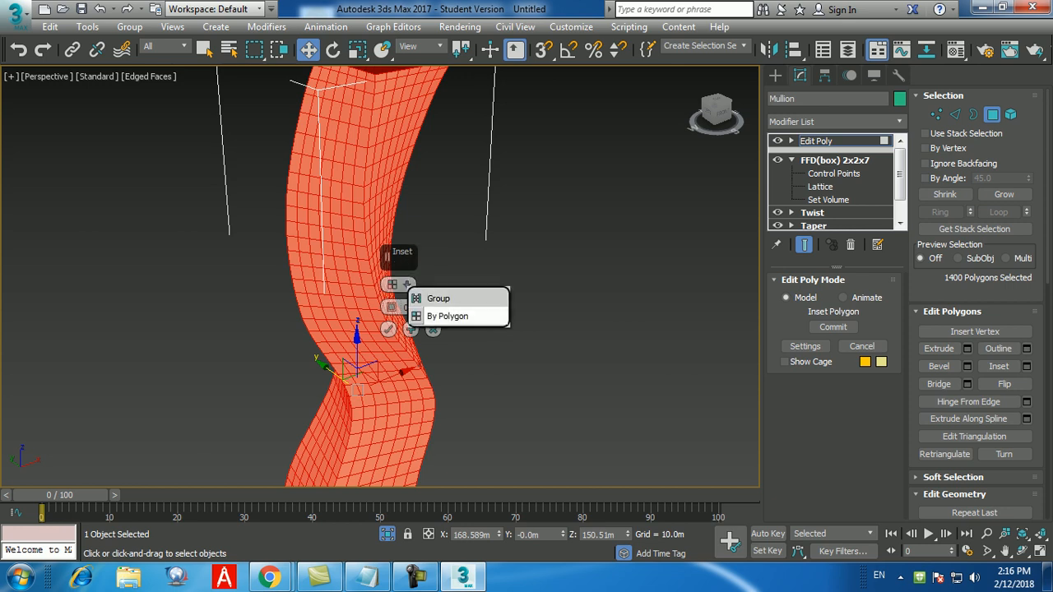
left_click(449, 316)
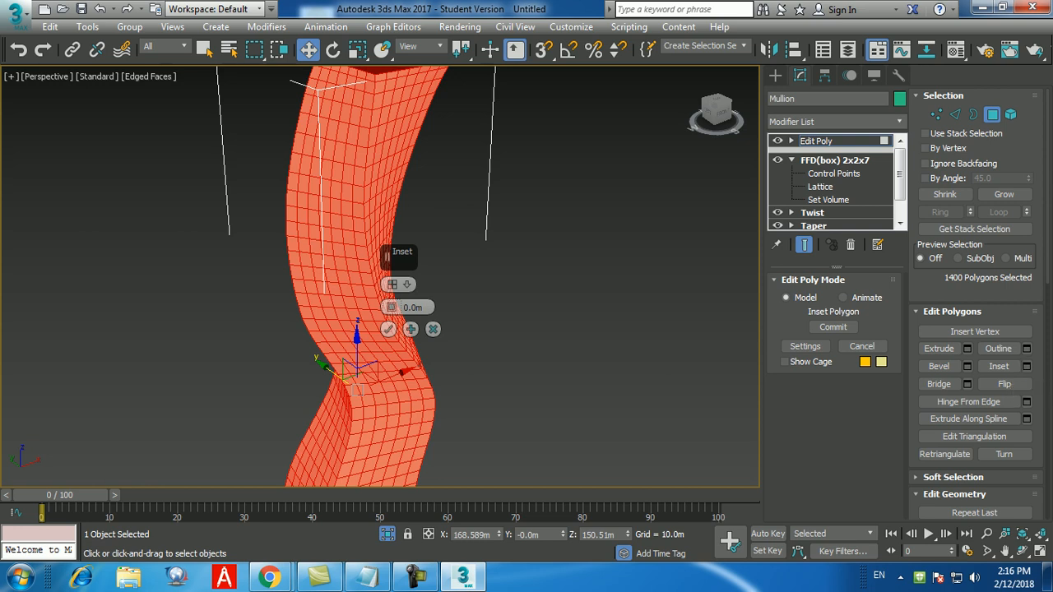
left_click(416, 578)
left_click(392, 284)
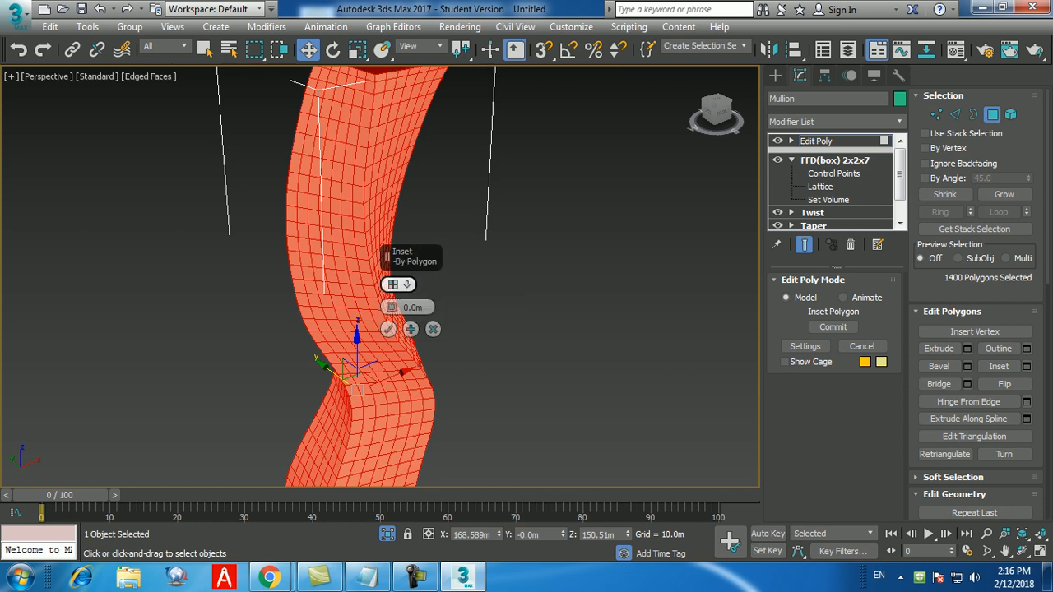
left_click(407, 284)
left_click(449, 313)
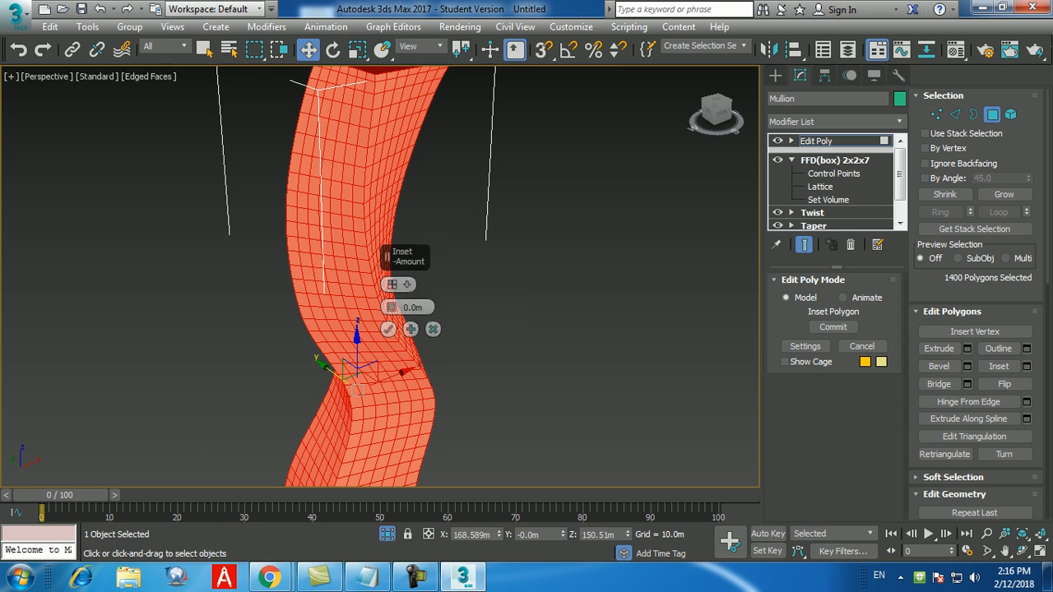
left_click(407, 284)
left_click(450, 313)
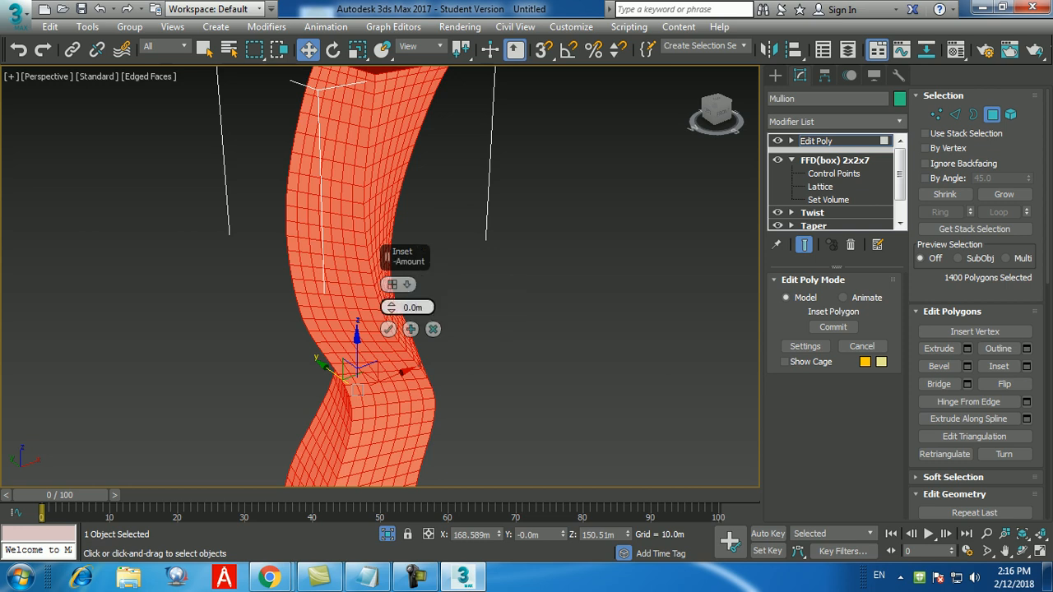
- Inset each selected polygon by 0.3 m and delete the inner polygons, leaving only the mullion grid
key("BackSpace")
key("BackSpace")
type("3")
key("Return")
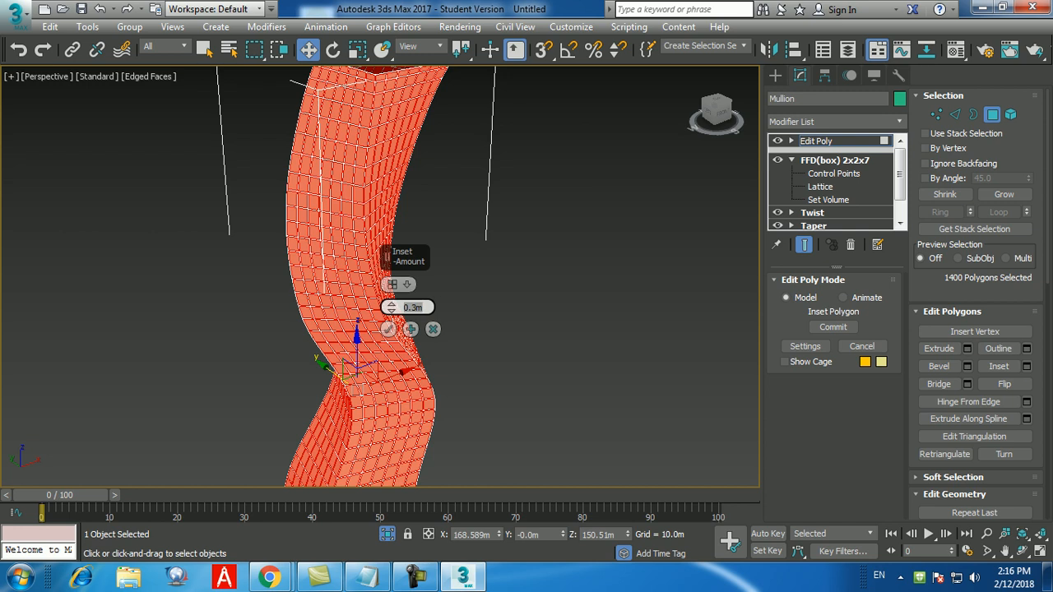
left_click(388, 329)
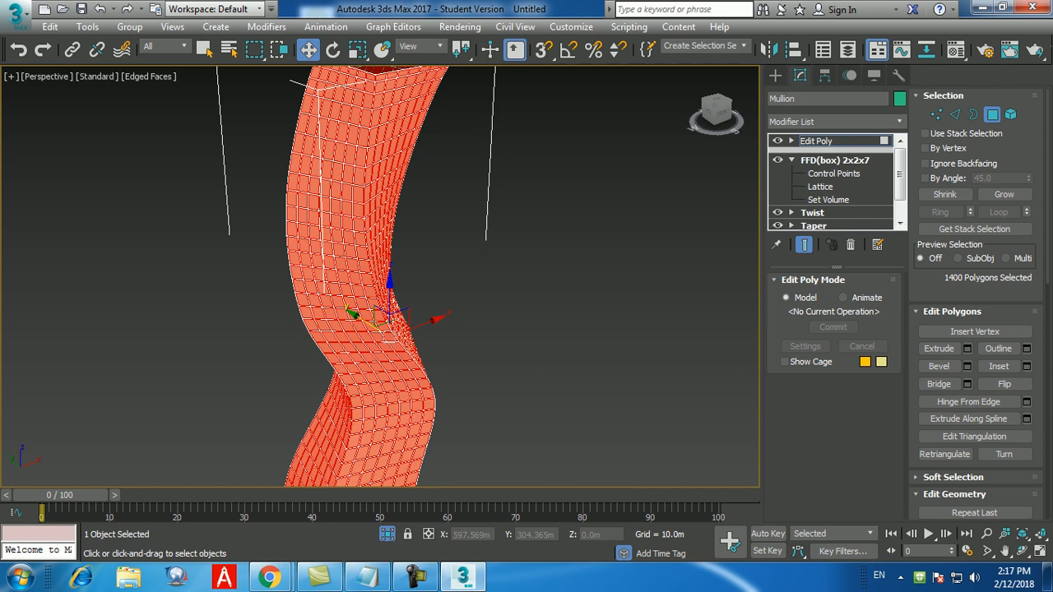
key("Delete")
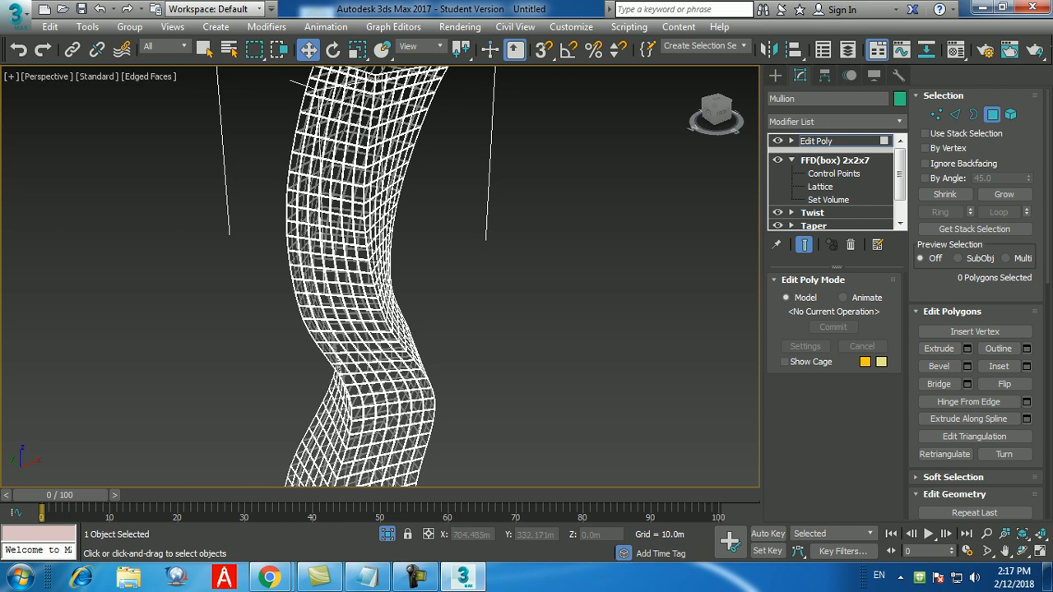
- Add a Shell modifier to the Mullion grid and set its outer amount to 0.3 m
left_click(835, 121)
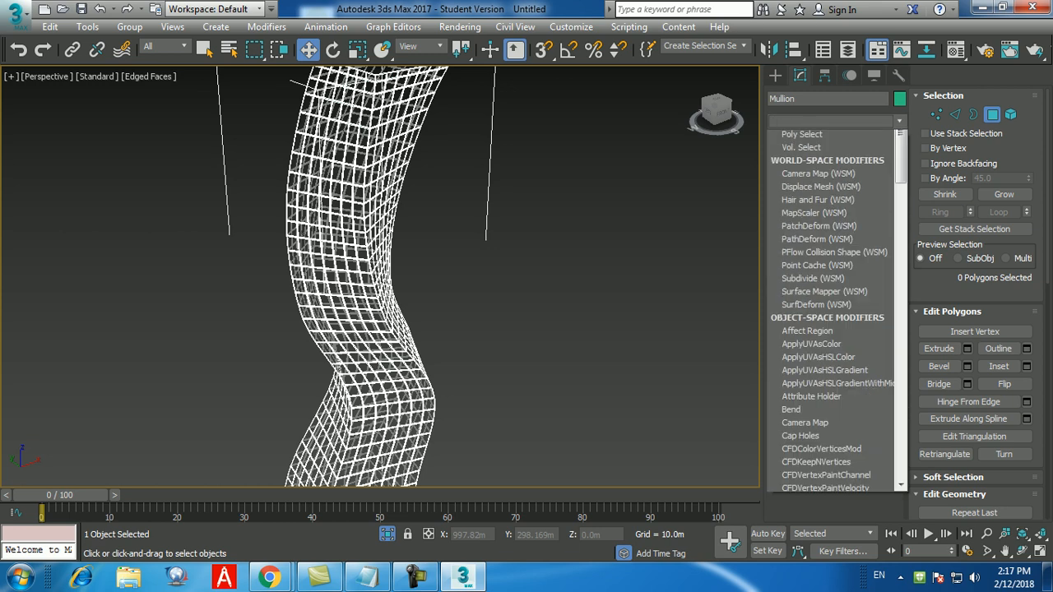
type("sh")
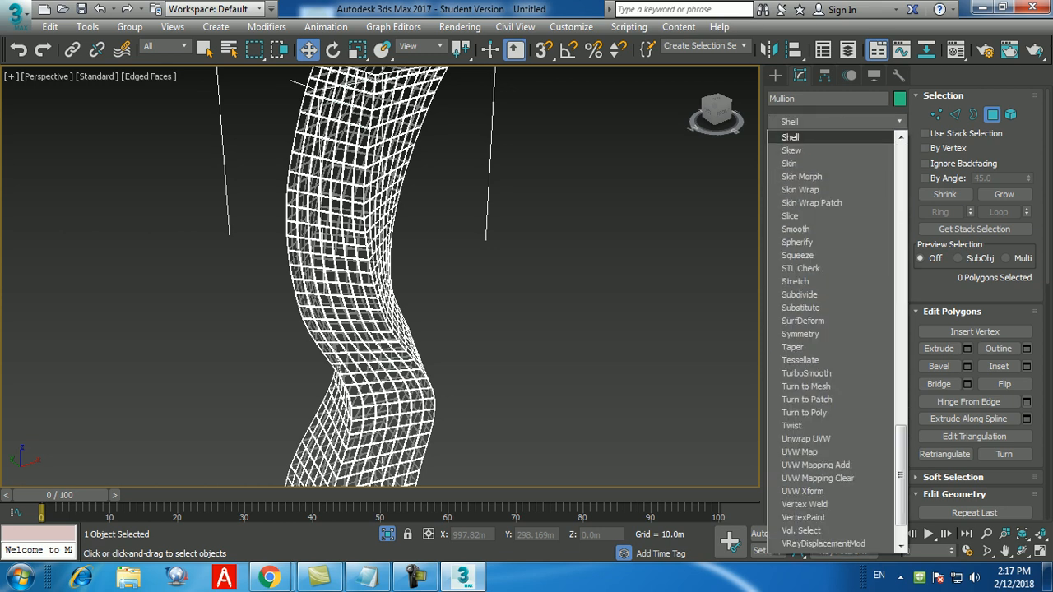
key("Return")
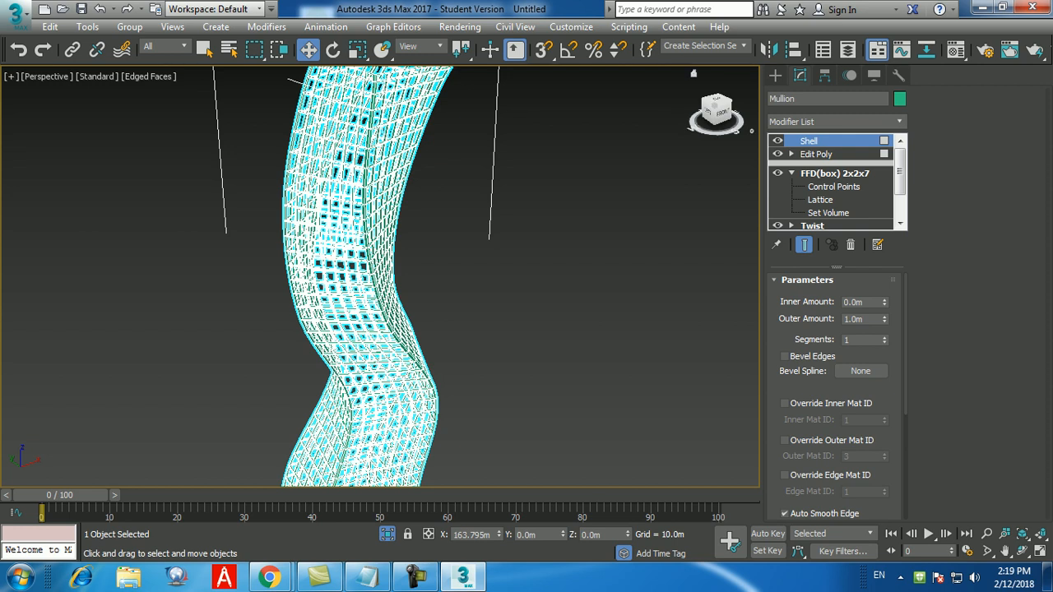
double_click(853, 319)
type("0.3")
key("Return")
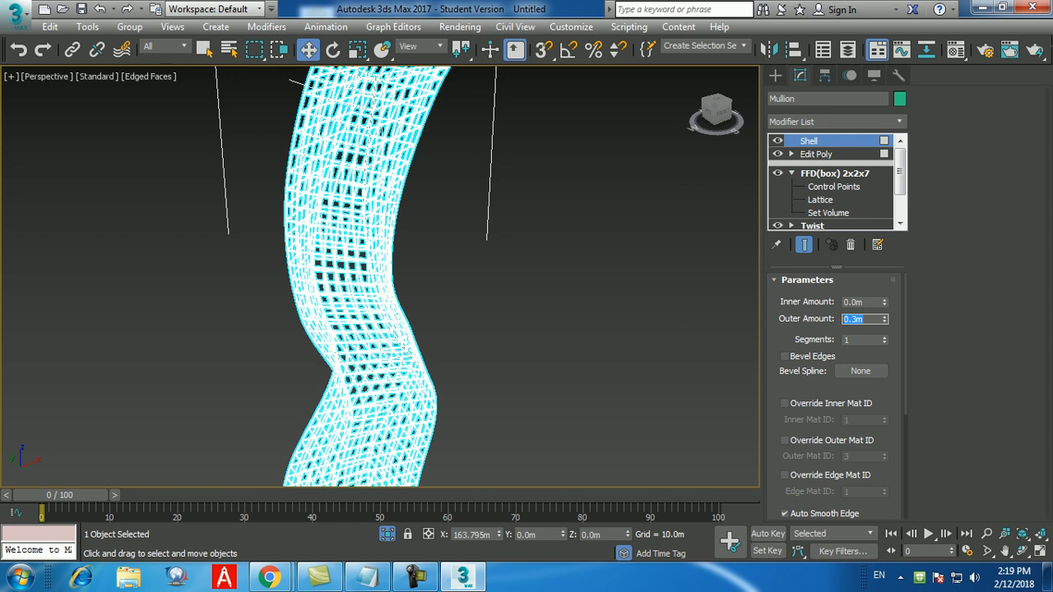
- End the isolation of the Mullion so all towers show again, and clear the selection
left_click(775, 76)
middle_click_drag(493, 271, 503, 236)
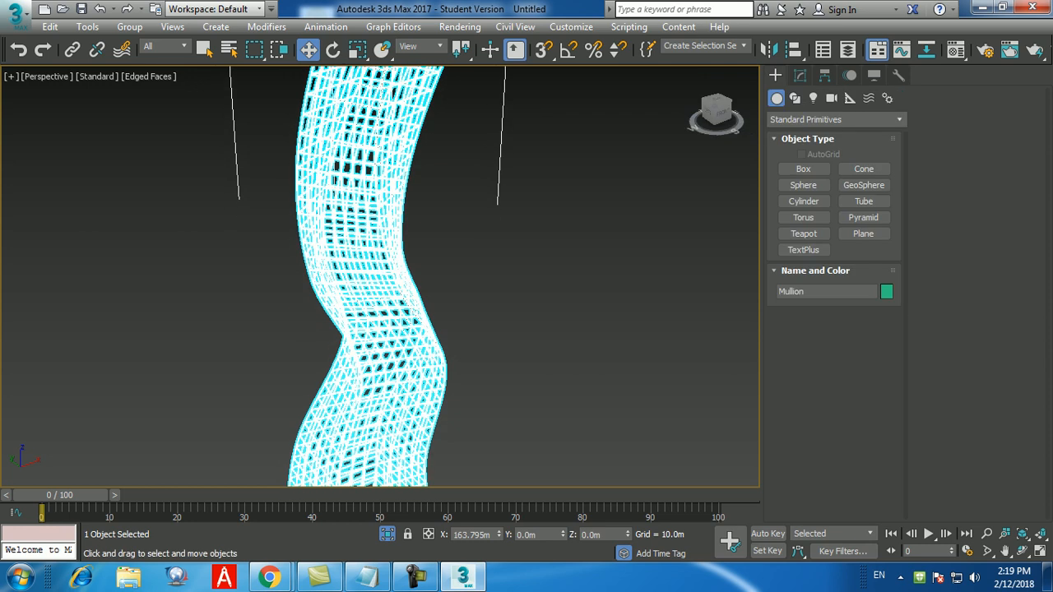
scroll(468, 344, "down", 6)
scroll(469, 344, "up", 1)
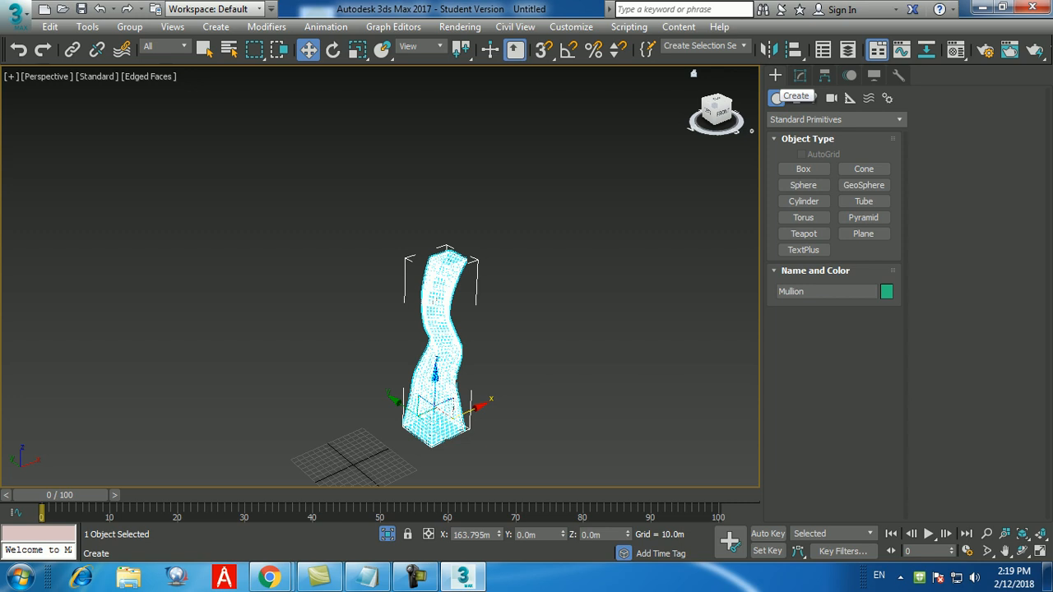
middle_click_drag(444, 353, 447, 322)
left_click(388, 534)
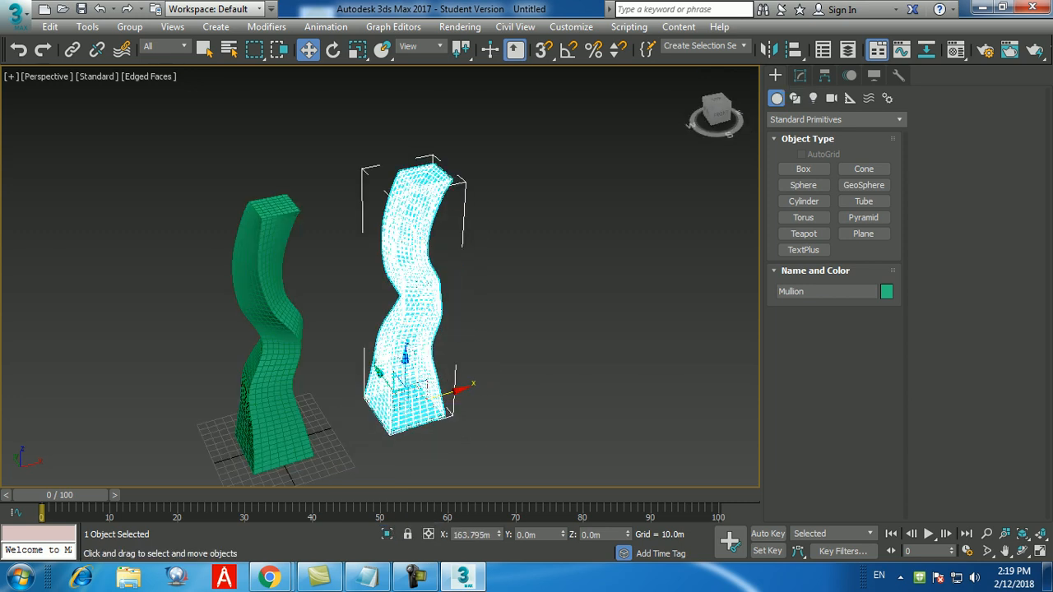
middle_click_drag(395, 379, 466, 340)
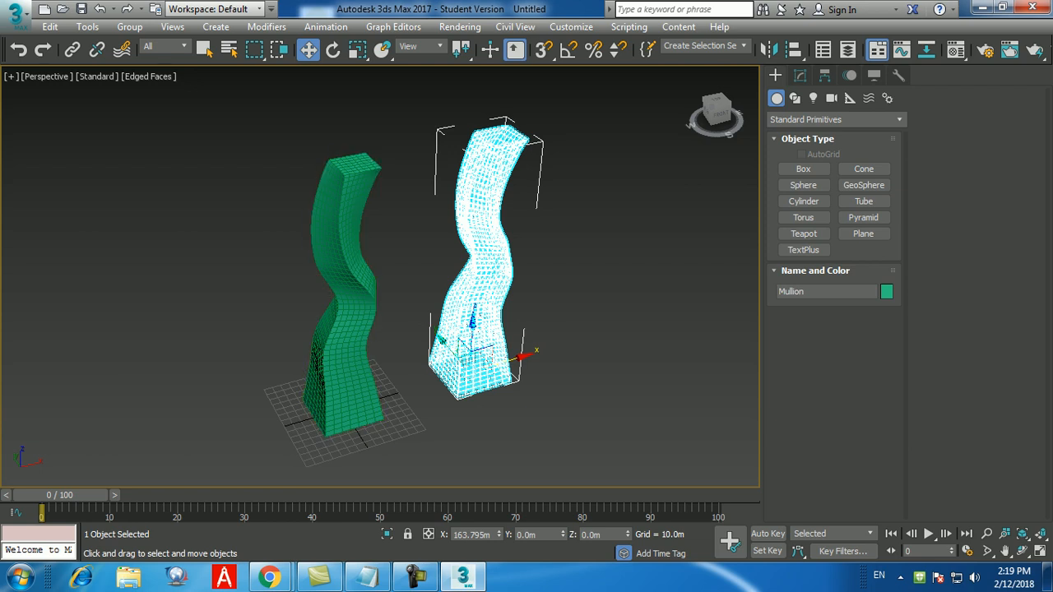
left_click(609, 427)
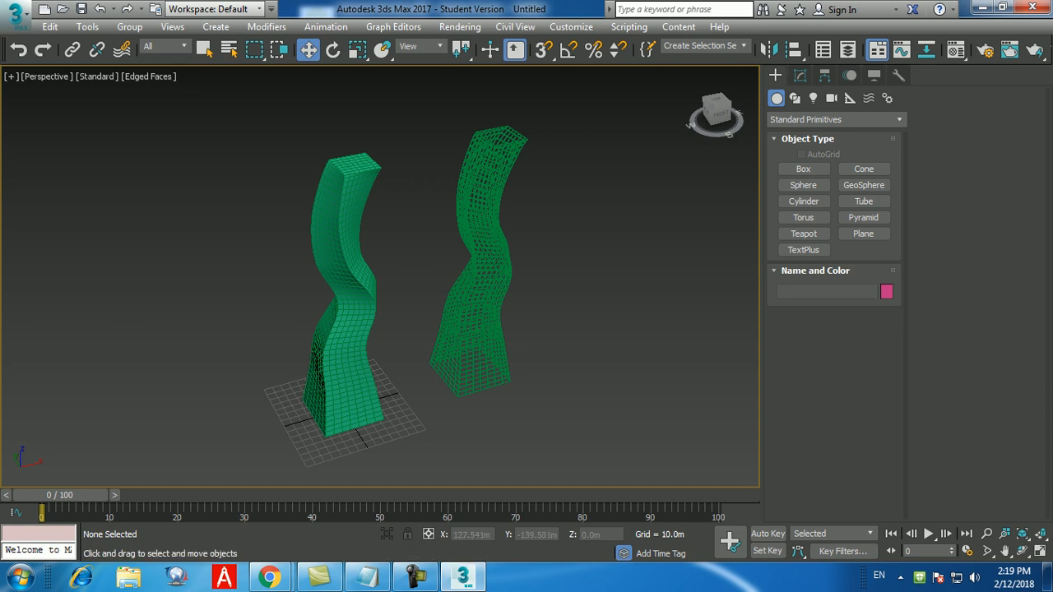
middle_click_drag(501, 416, 566, 384)
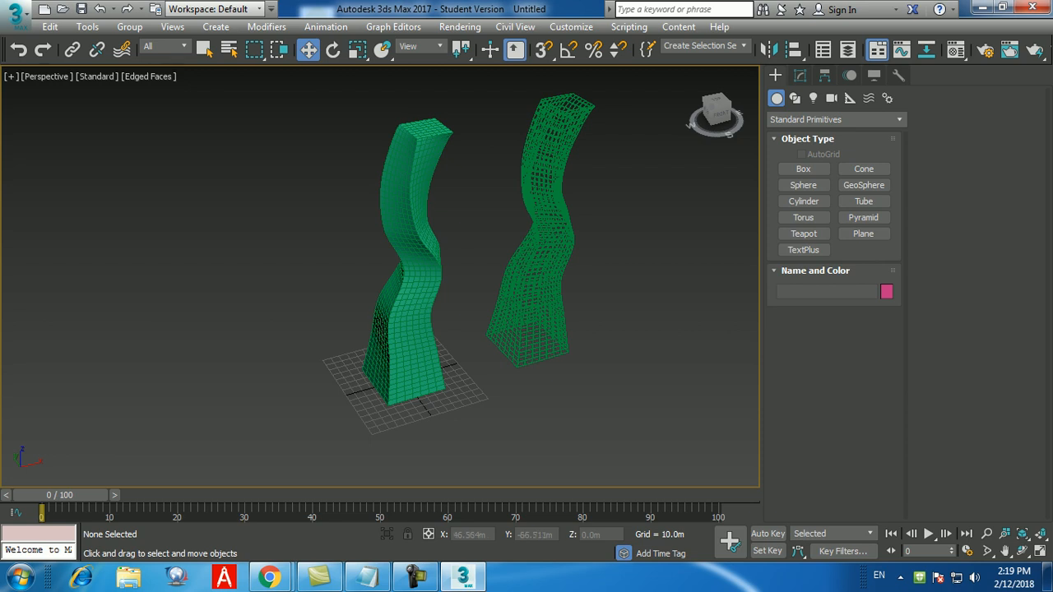
- Clone the Glass tower as a reference to about X -161 m, on the side opposite the Mullion, and name it metallic shell
left_click(422, 360)
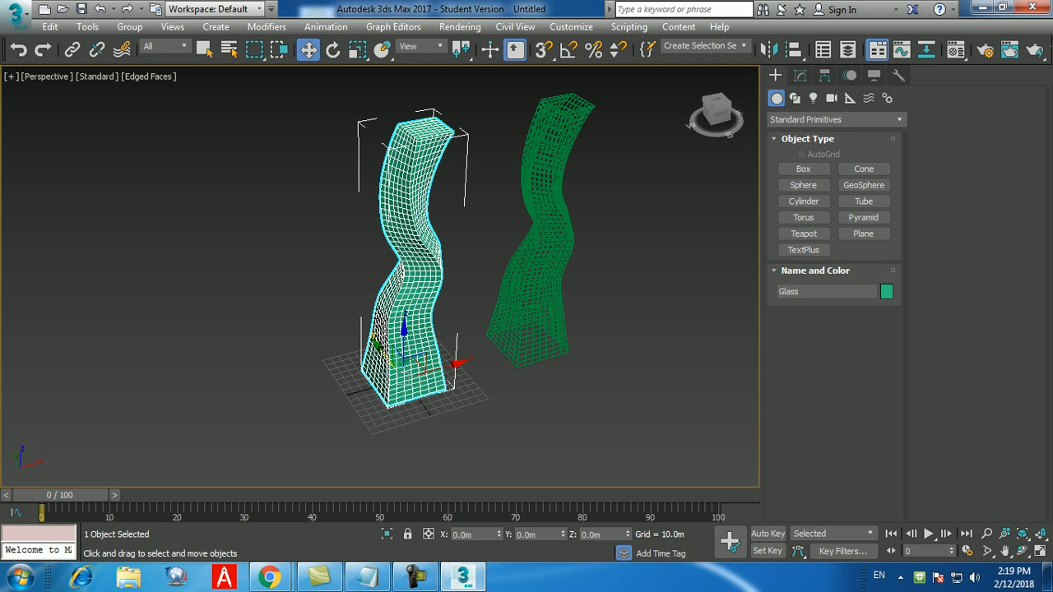
middle_click_drag(433, 370, 456, 370)
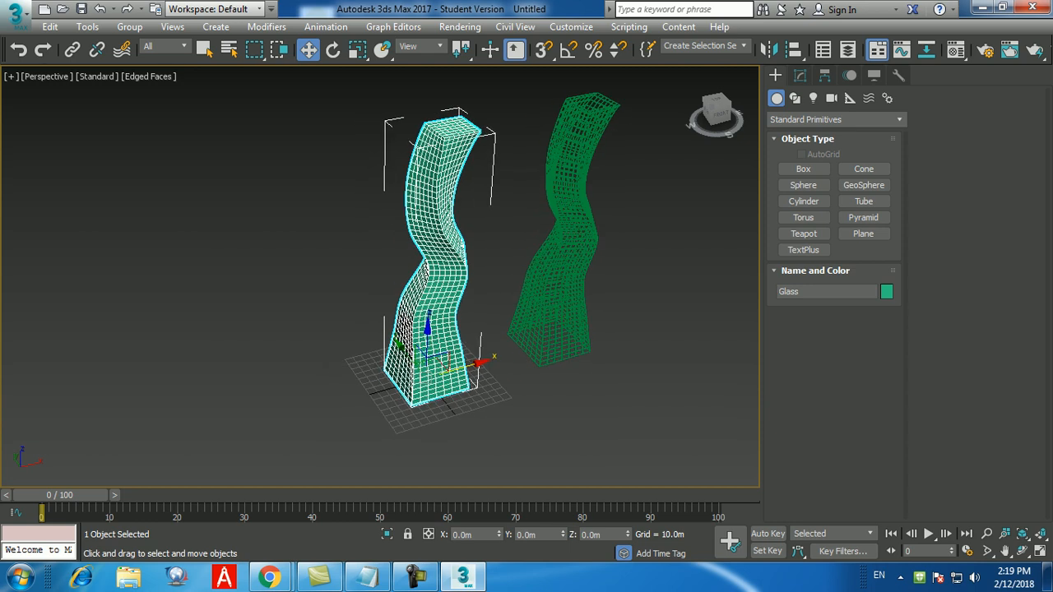
left_click_drag(457, 369, 316, 404, "shift")
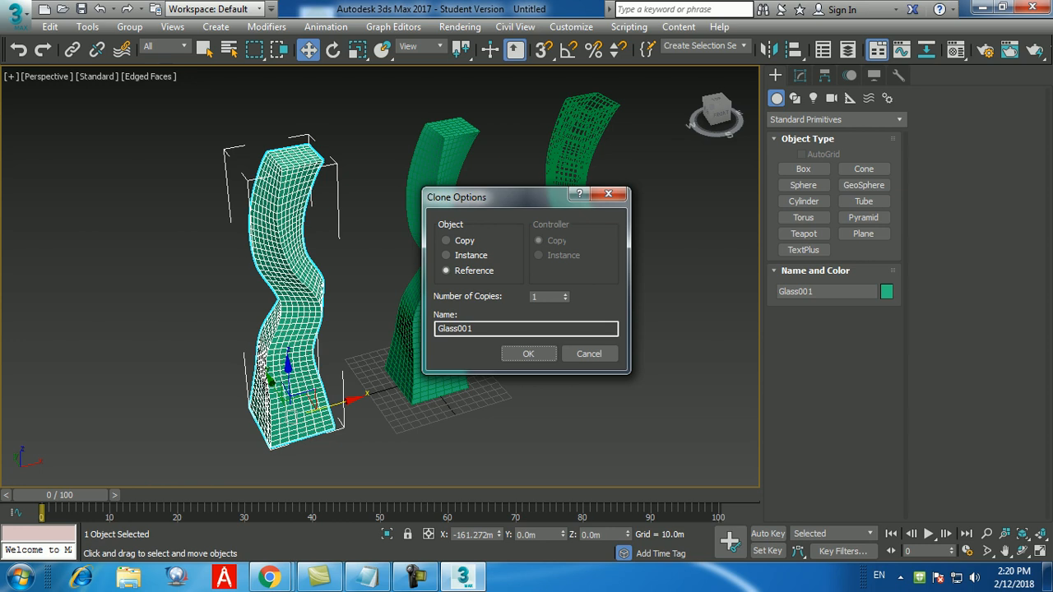
double_click(456, 329)
type("metallic shell")
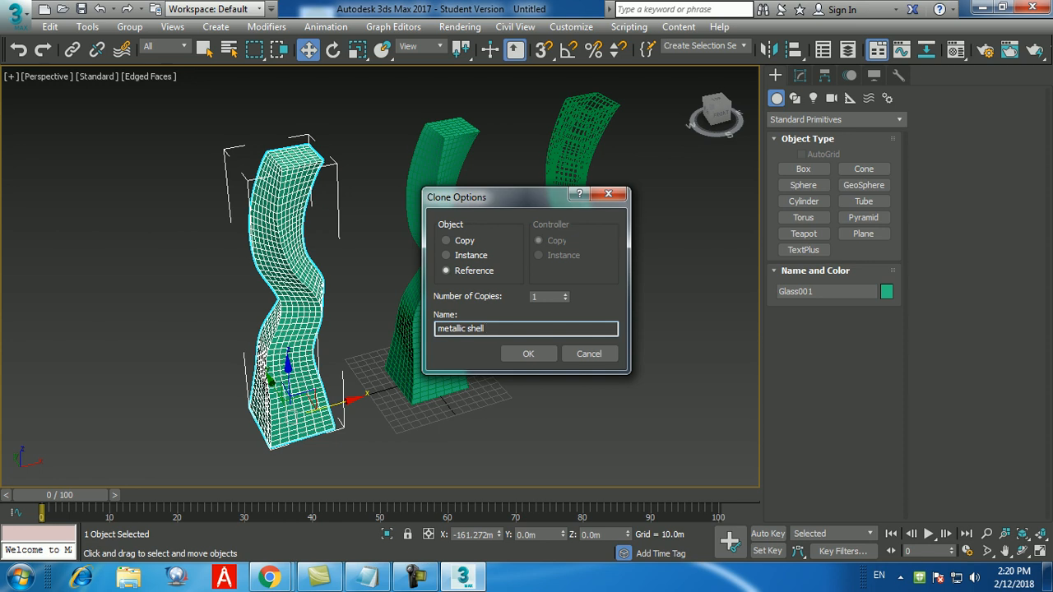
key("Return")
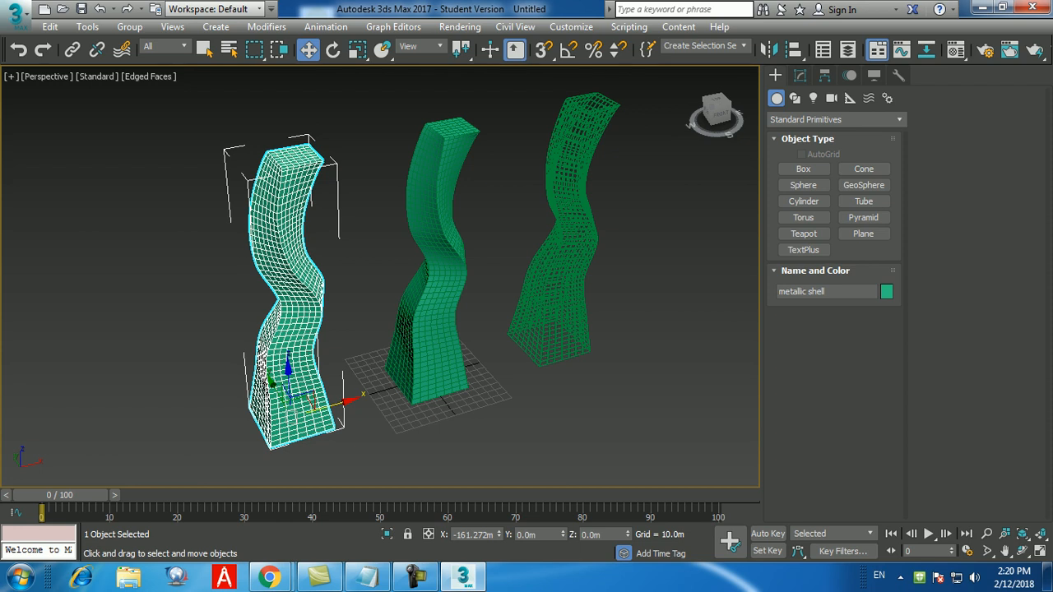
- Isolate the metallic shell tower in the Perspective view
left_click(360, 305)
left_click(298, 312)
key("alt+q")
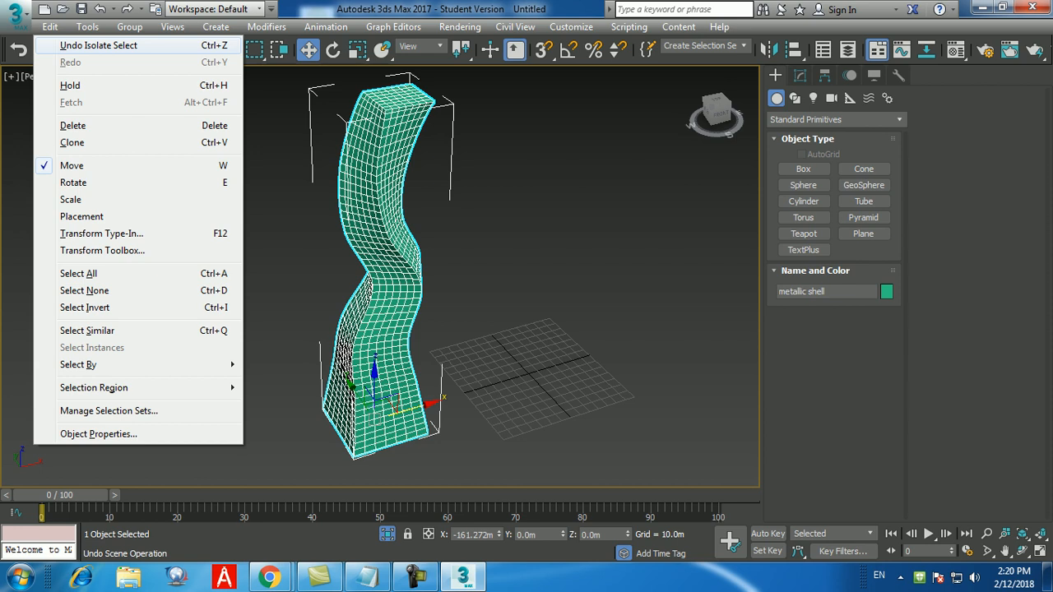
left_click(99, 45)
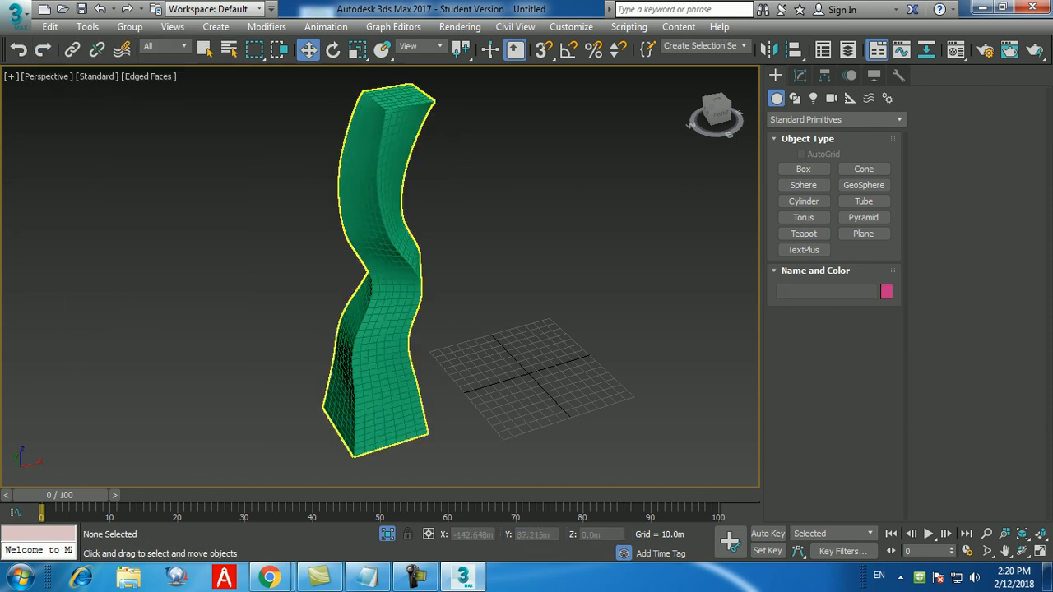
- Turn off the FFD(box) 2x2x7, Twist and Taper modifiers of the metallic shell to work on its straight box
left_click(382, 279)
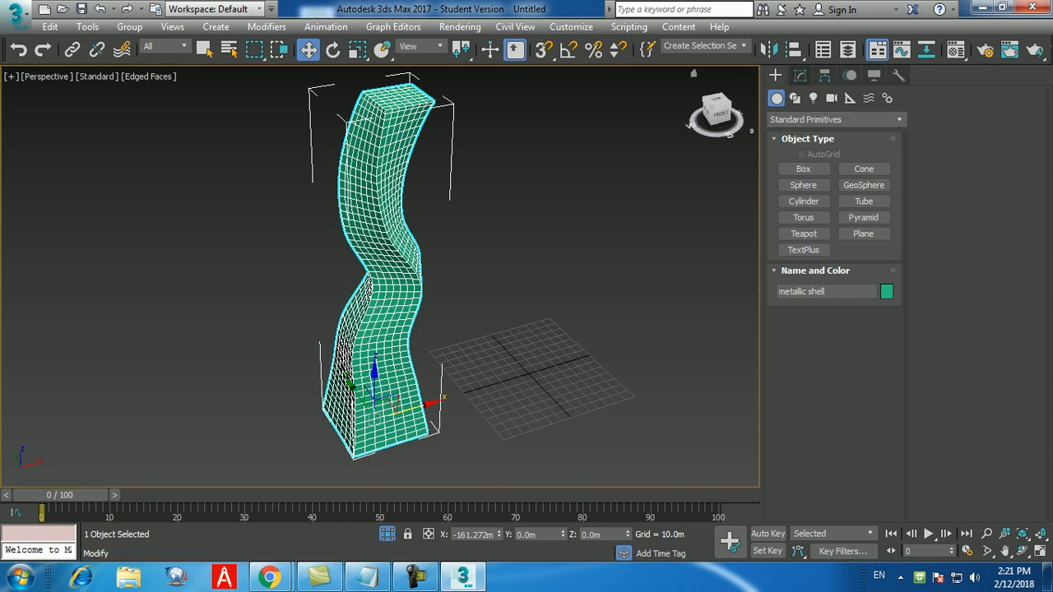
left_click(799, 76)
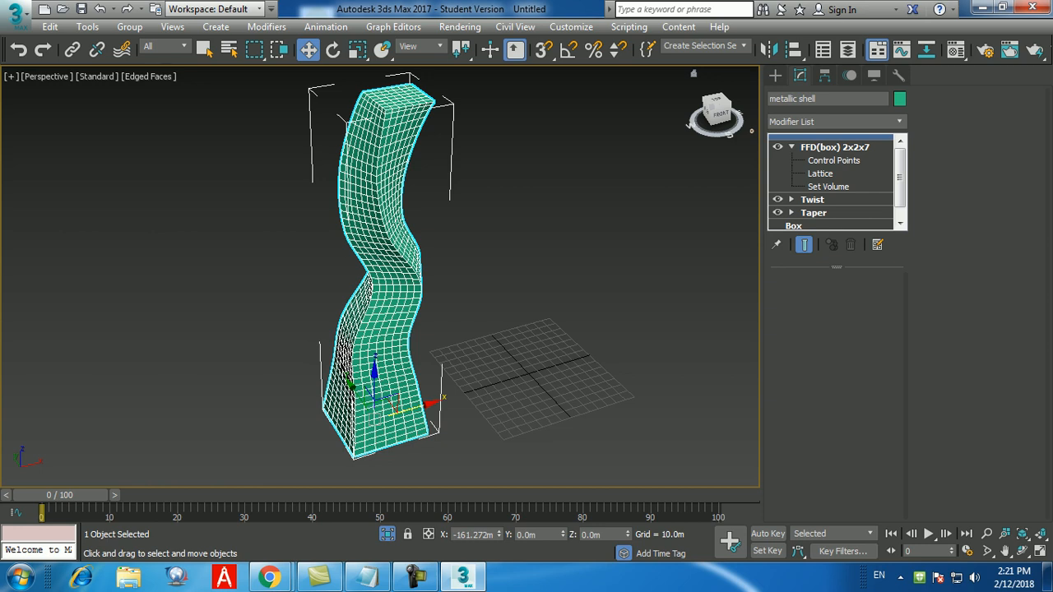
left_click(777, 147)
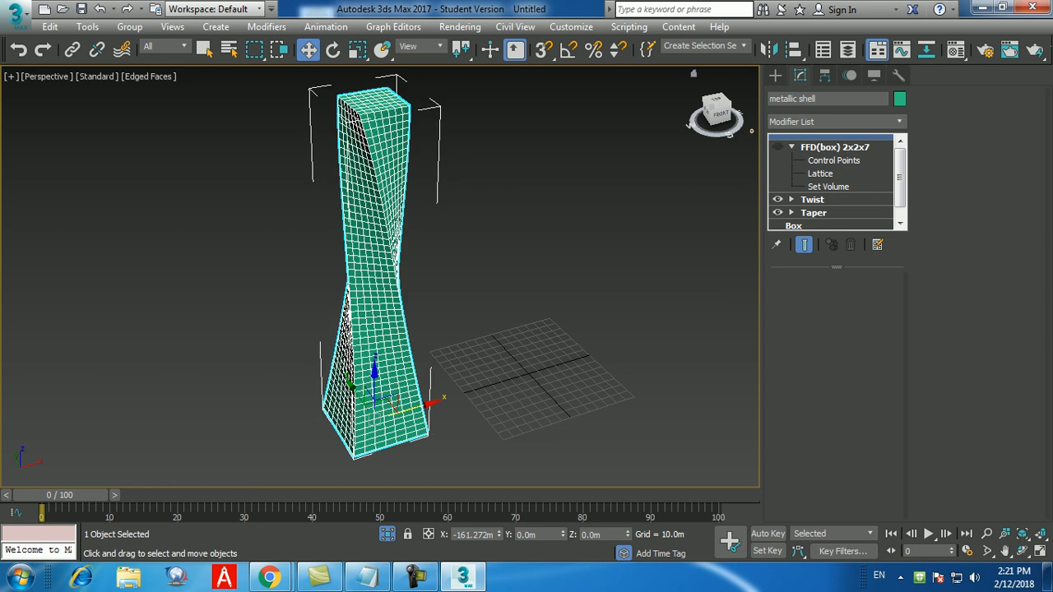
left_click(777, 199)
left_click(777, 212)
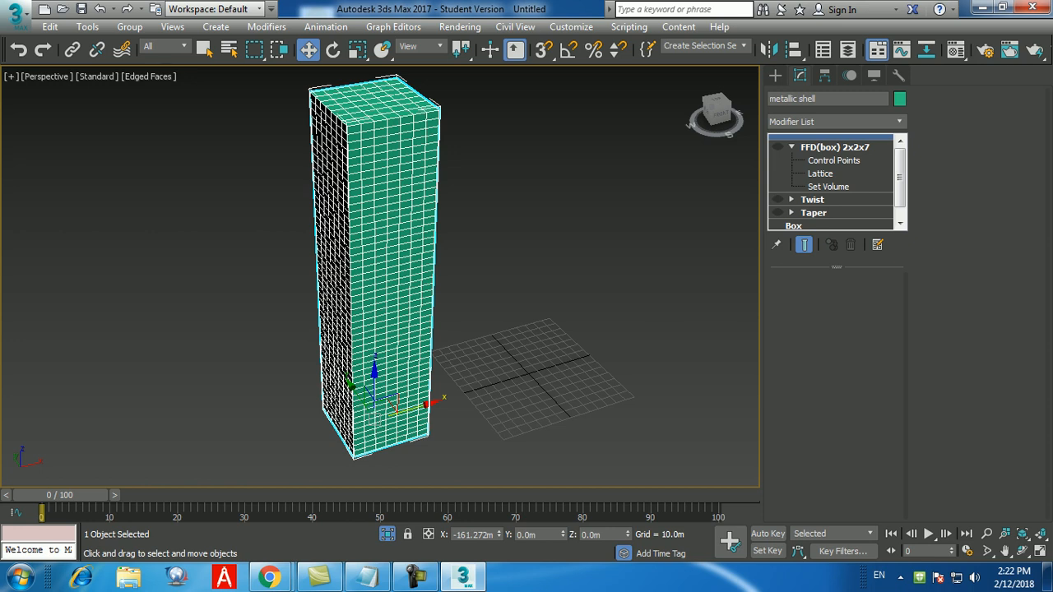
- Add an Edit Poly modifier on top of the metallic shell's stack and enter Polygon level
left_click(835, 122)
key("e")
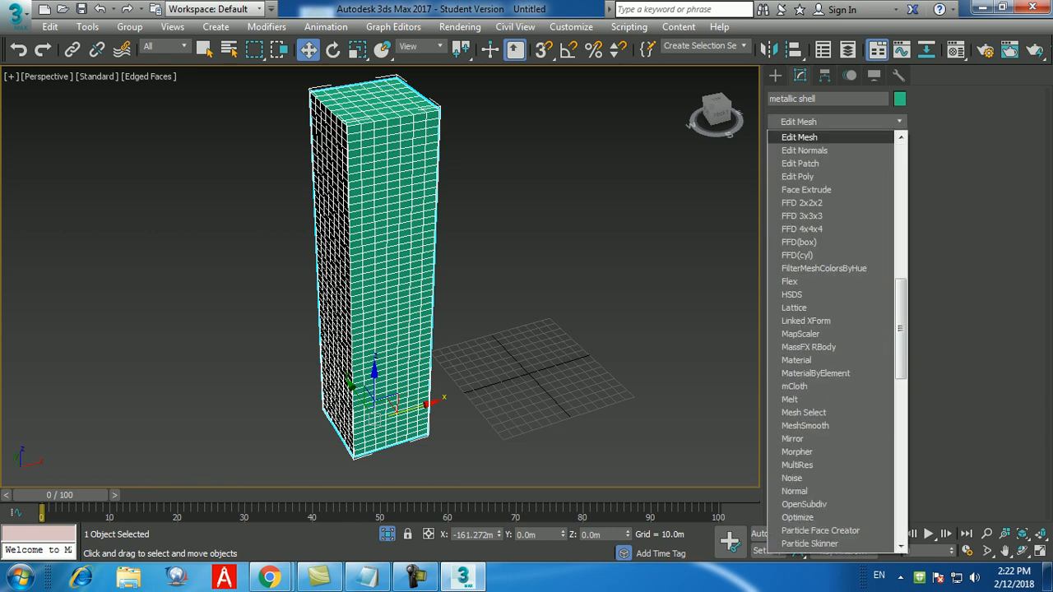
key("Return")
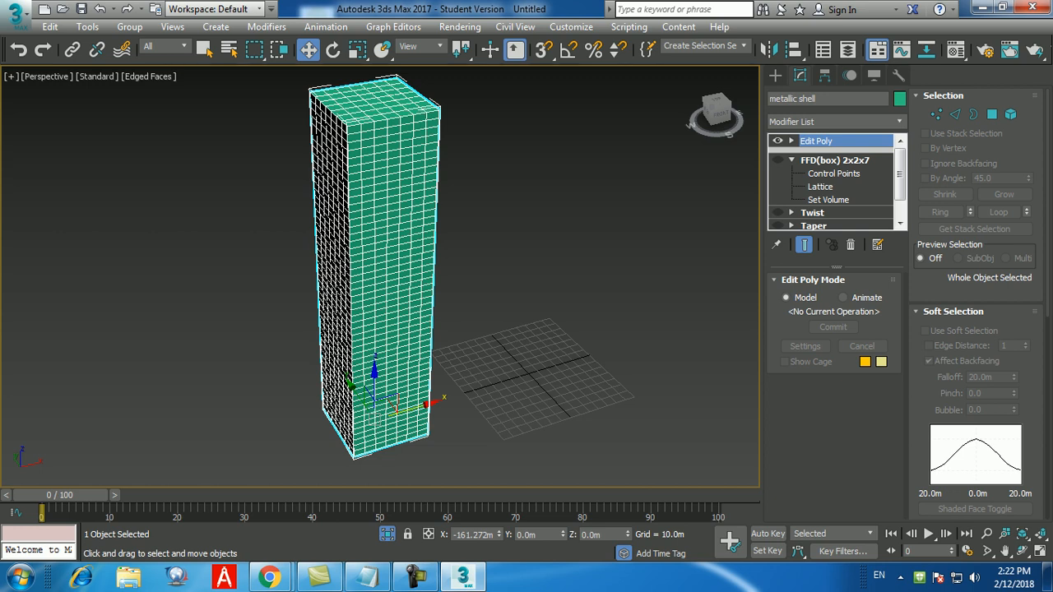
middle_click_drag(380, 255, 432, 348, "alt")
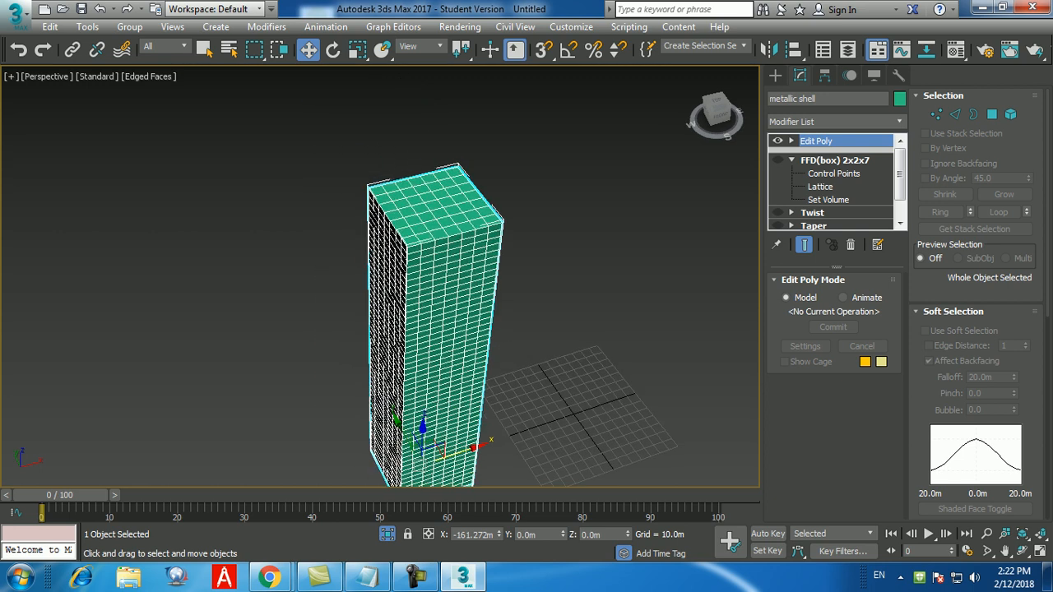
key("4")
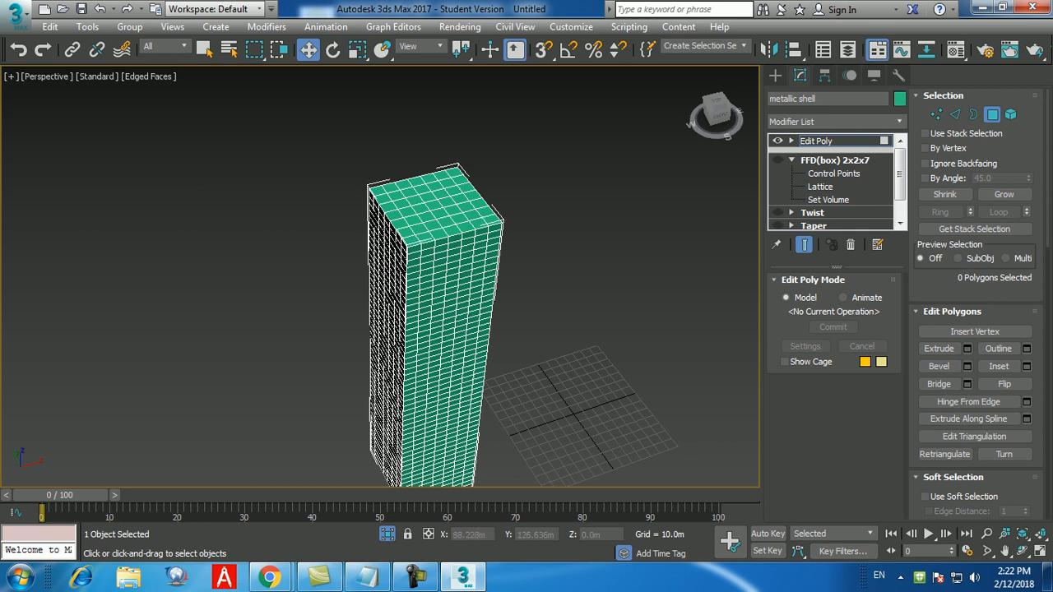
- Select the central polygon on the metallic shell's underside, grow the selection to the whole bottom cap, and delete it
middle_click_drag(569, 300, 560, 256, "alt")
middle_click_drag(555, 471, 579, 235)
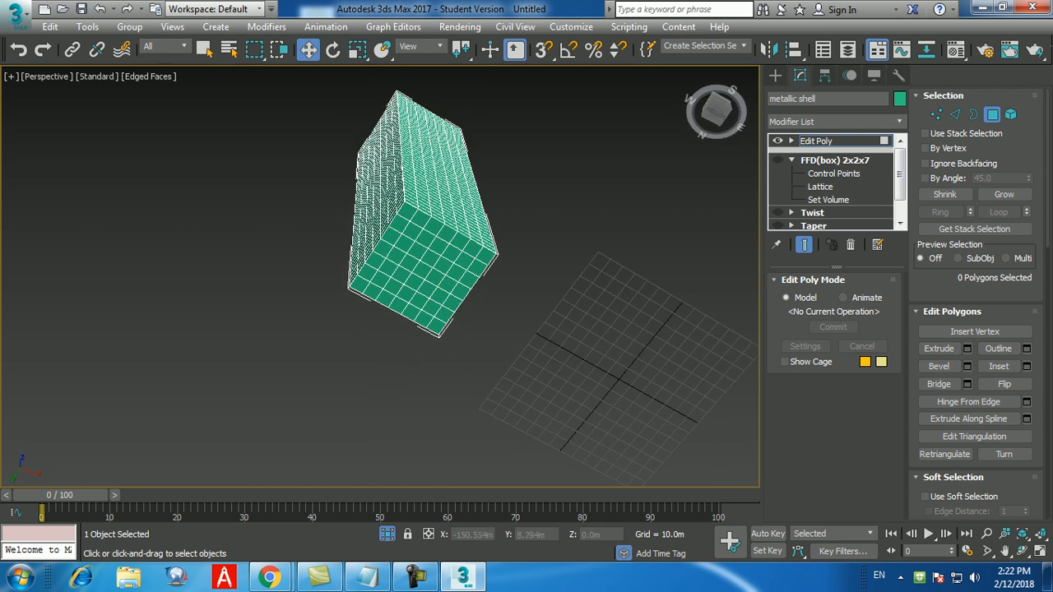
scroll(431, 288, "up", 2)
left_click(418, 260)
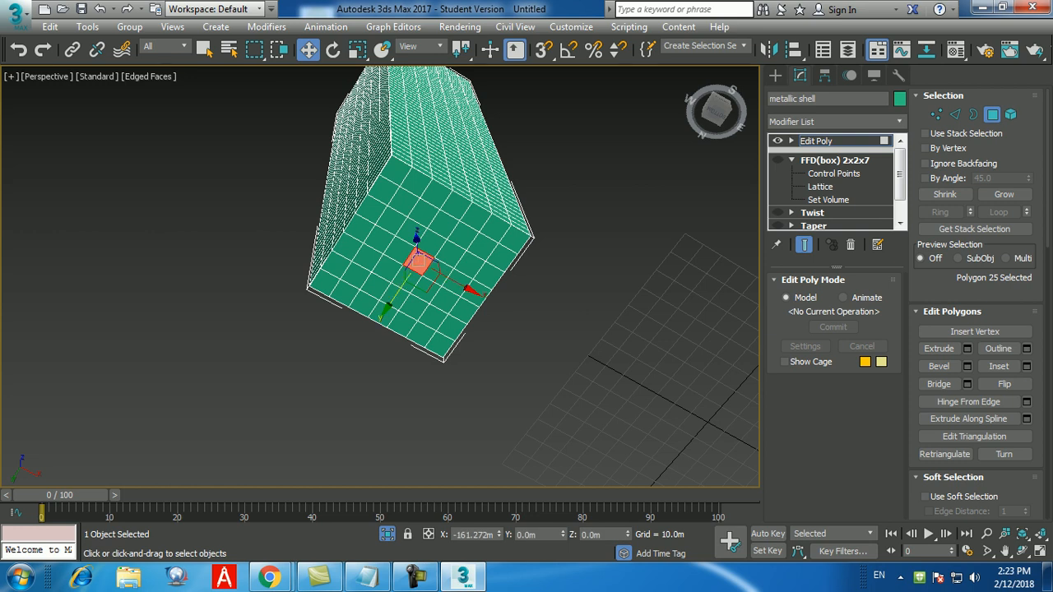
left_click(1003, 194)
left_click(1003, 194)
left_click(1004, 194)
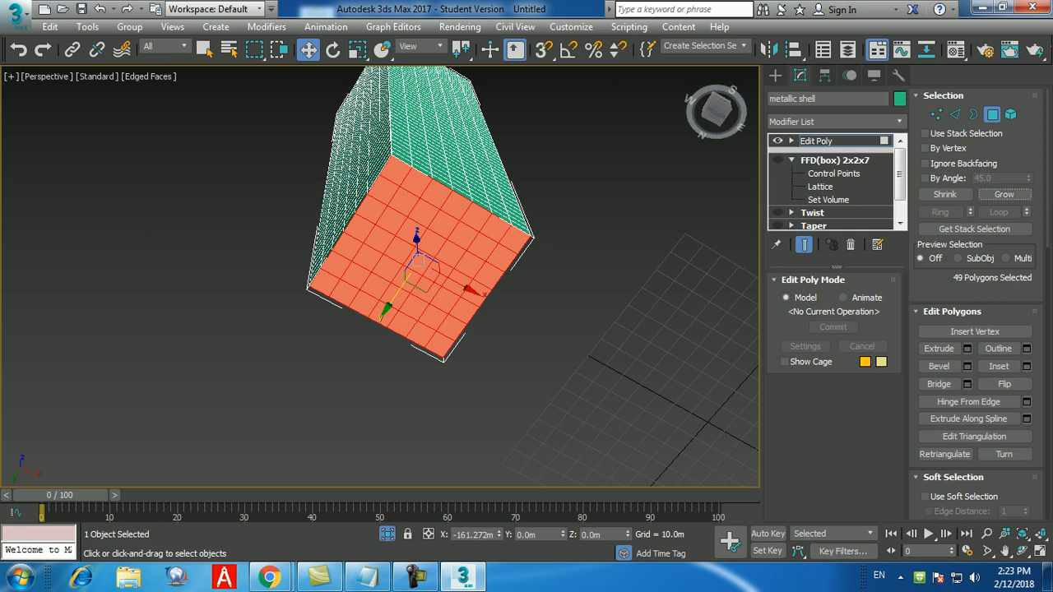
key("Delete")
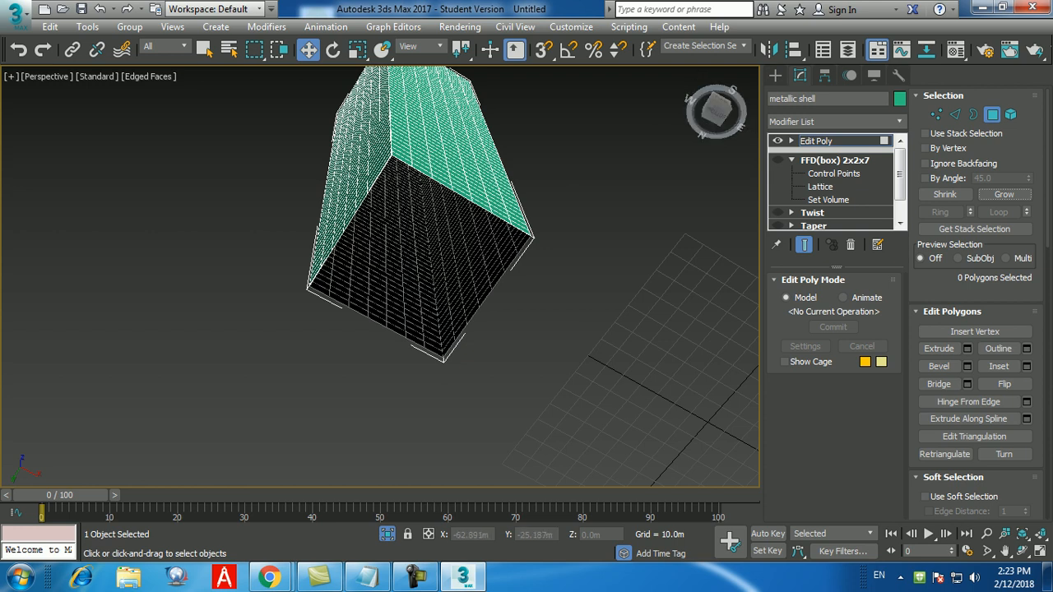
- Switch to the full-size Front view and select all remaining polygons of the metallic shell
key("alt+w")
left_click(493, 205)
key("alt+w")
middle_click_drag(382, 306, 470, 306)
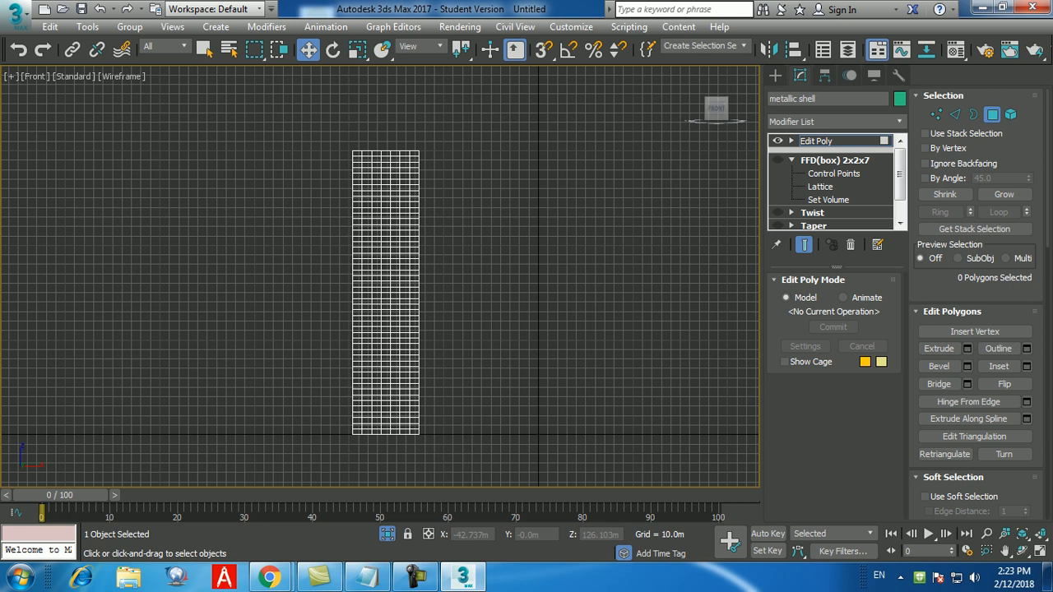
middle_click_drag(498, 314, 510, 315)
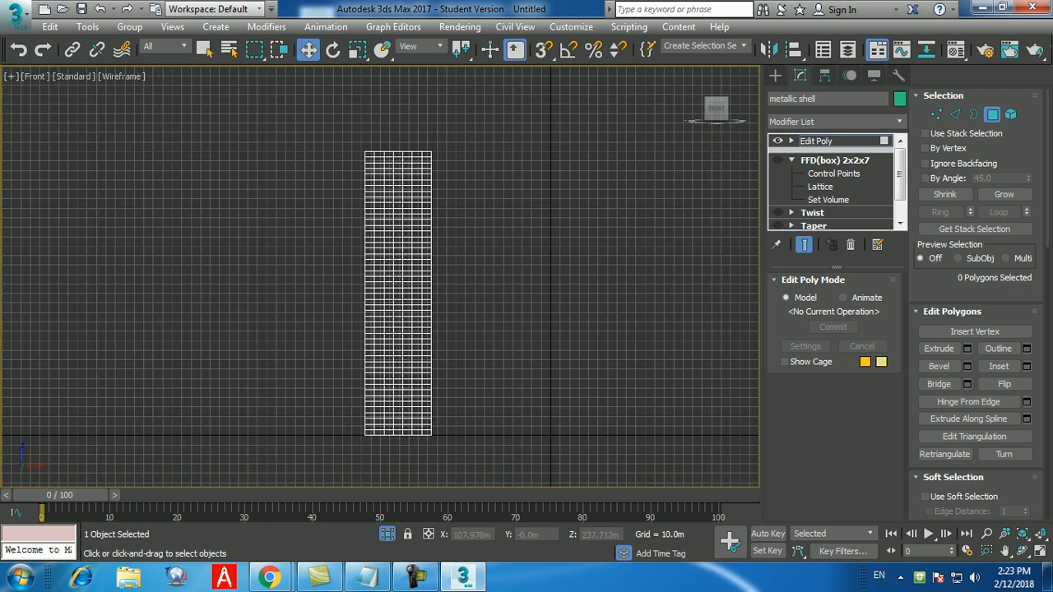
left_click_drag(544, 112, 288, 454)
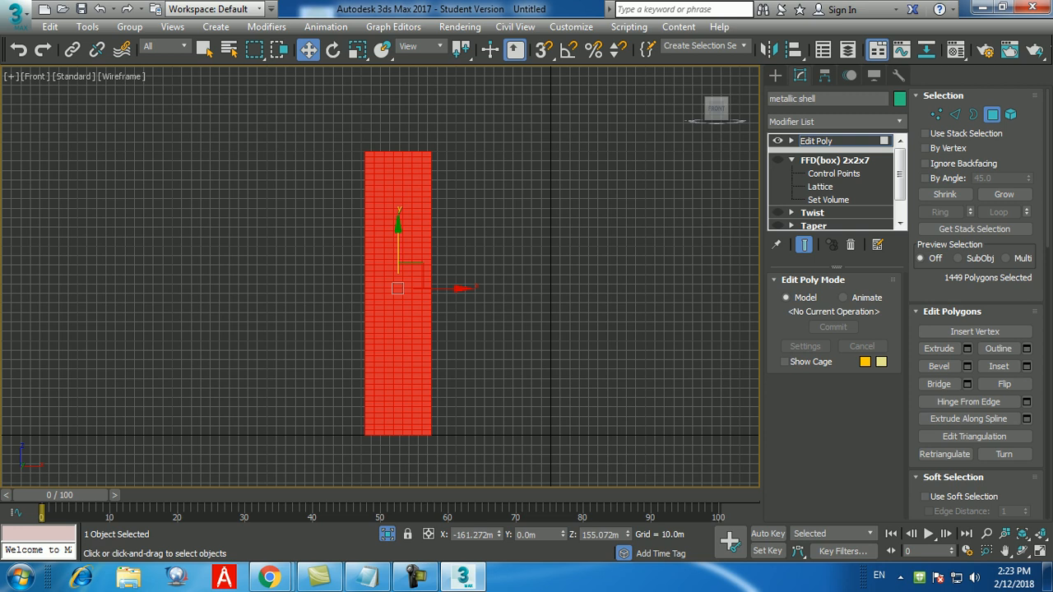
- Remove the full-height polygon column along the box's +X edge from the selection in the Front view
scroll(465, 289, "up", 3)
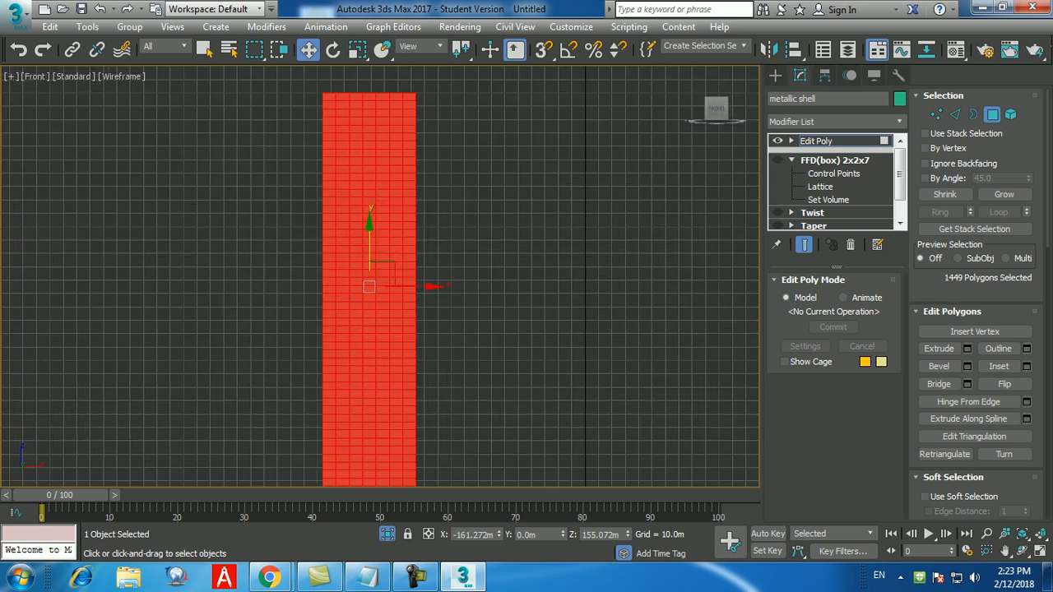
scroll(537, 251, "down", 3)
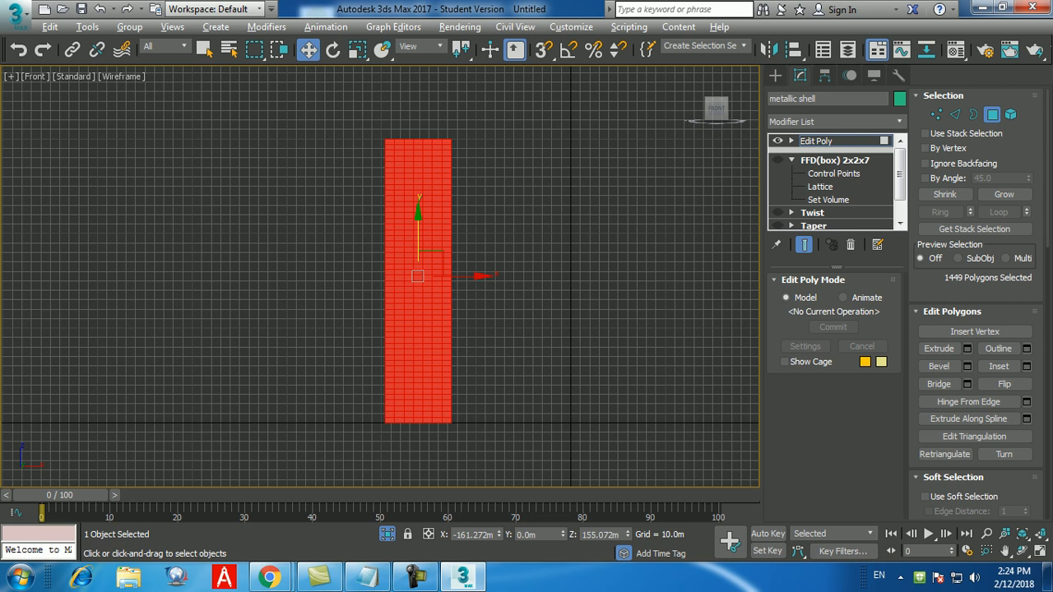
left_click_drag(562, 112, 448, 440)
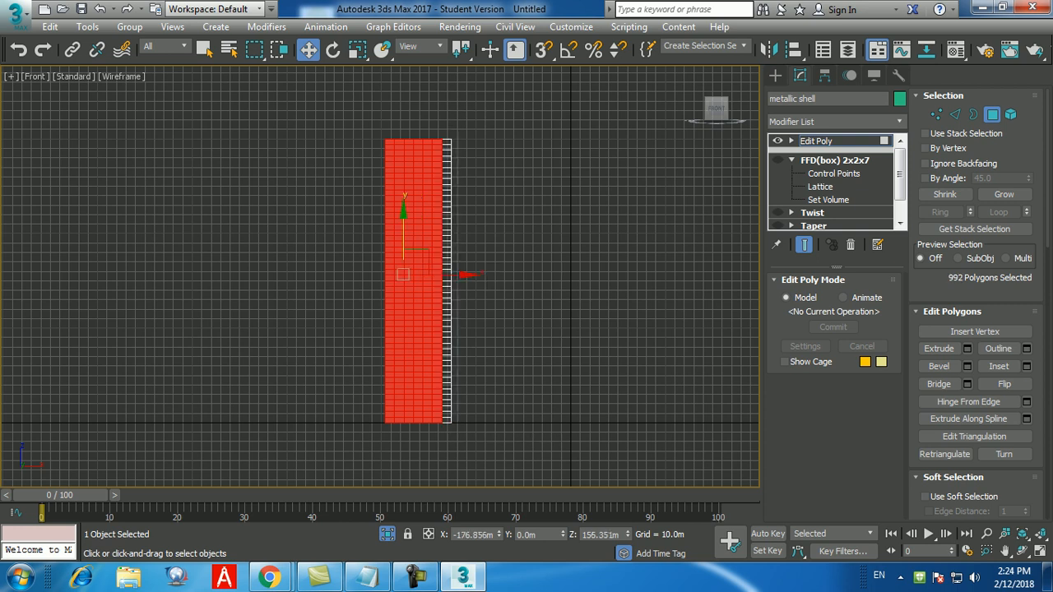
- Remove the full-height polygon column along the box's -X edge and the topmost polygon row from the selection
left_click_drag(330, 183, 389, 465)
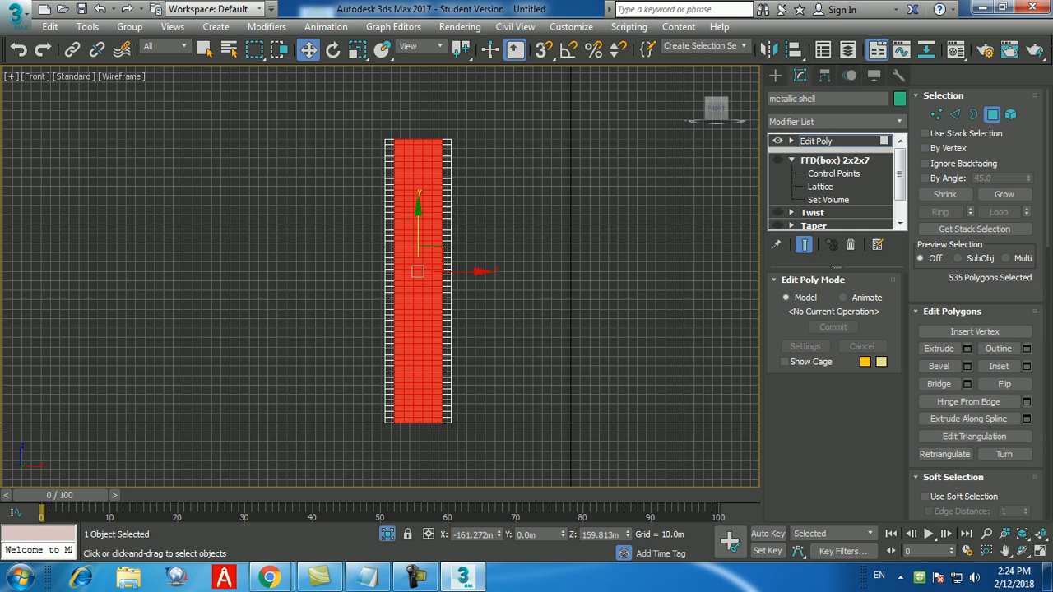
left_click_drag(474, 119, 326, 139)
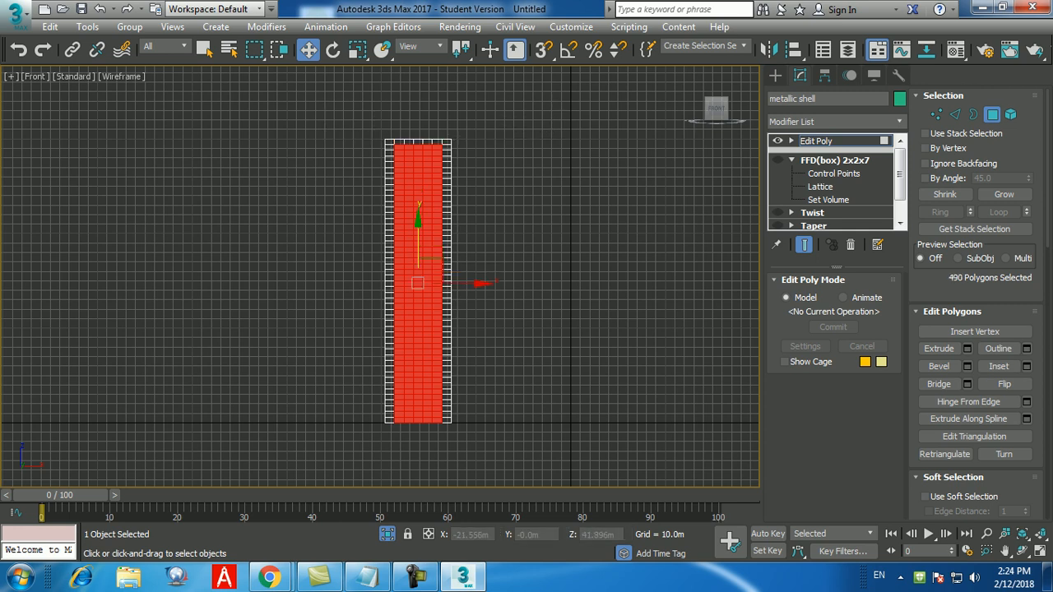
- Examine the rows of the metallic shell's selected polygon grid in the Front view and check the selection in Perspective
middle_click_drag(487, 193, 490, 198)
scroll(474, 187, "up", 2)
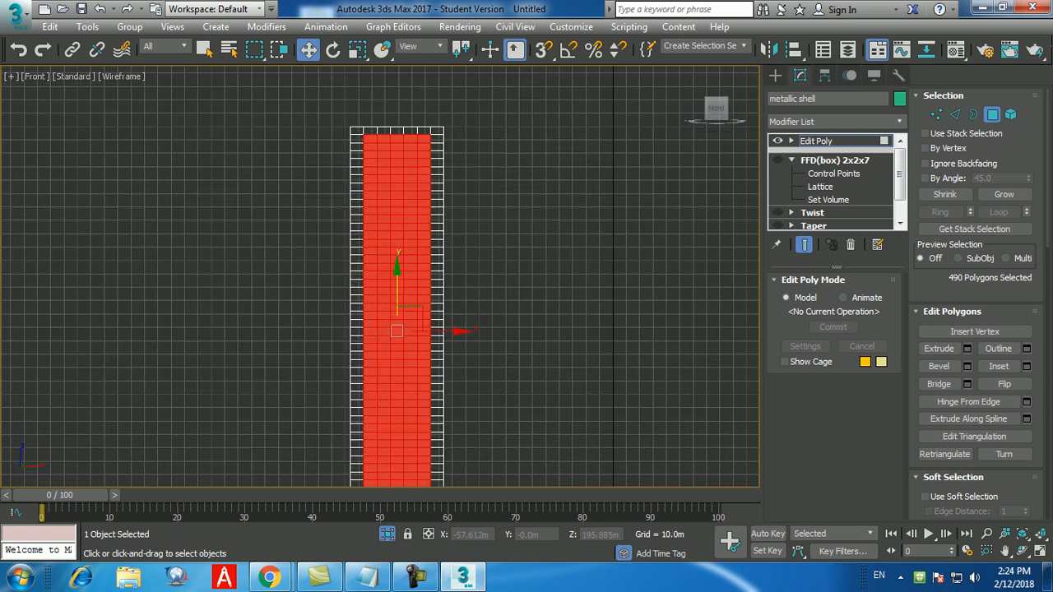
scroll(433, 124, "up", 4)
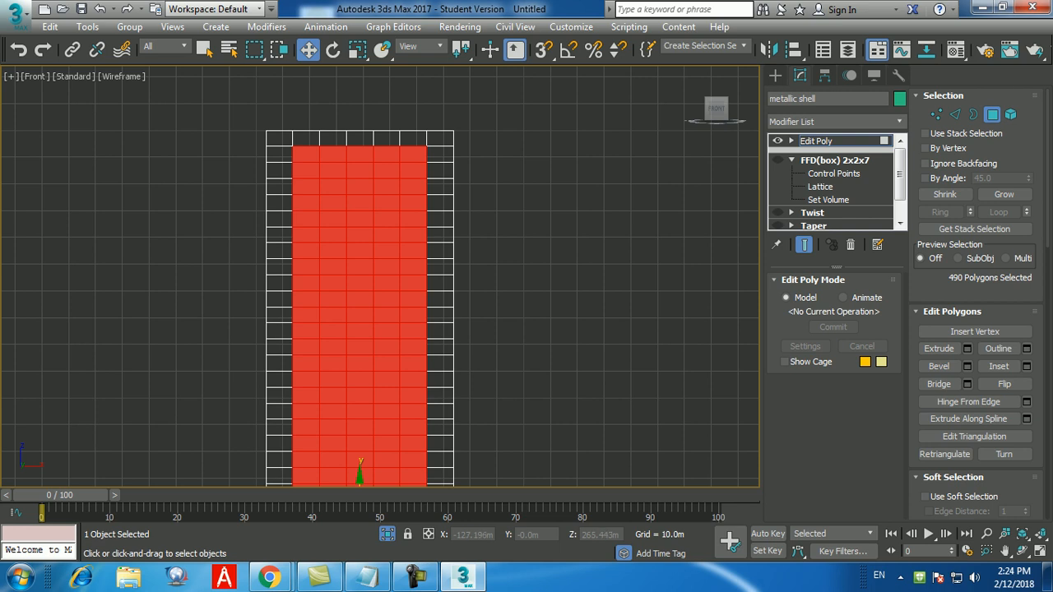
middle_click_drag(490, 237, 498, 184)
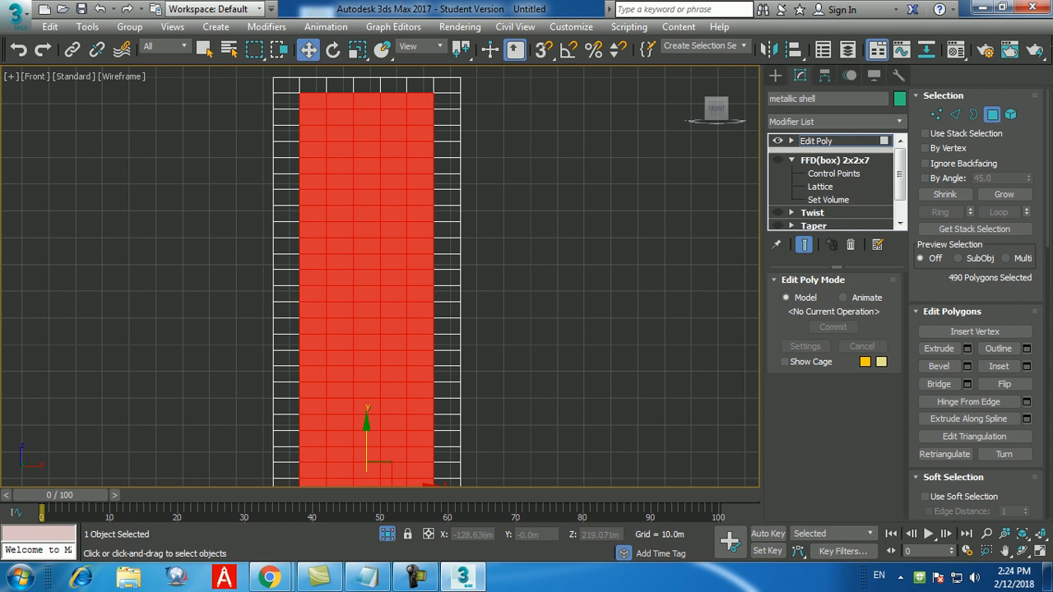
middle_click_drag(411, 338, 418, 251)
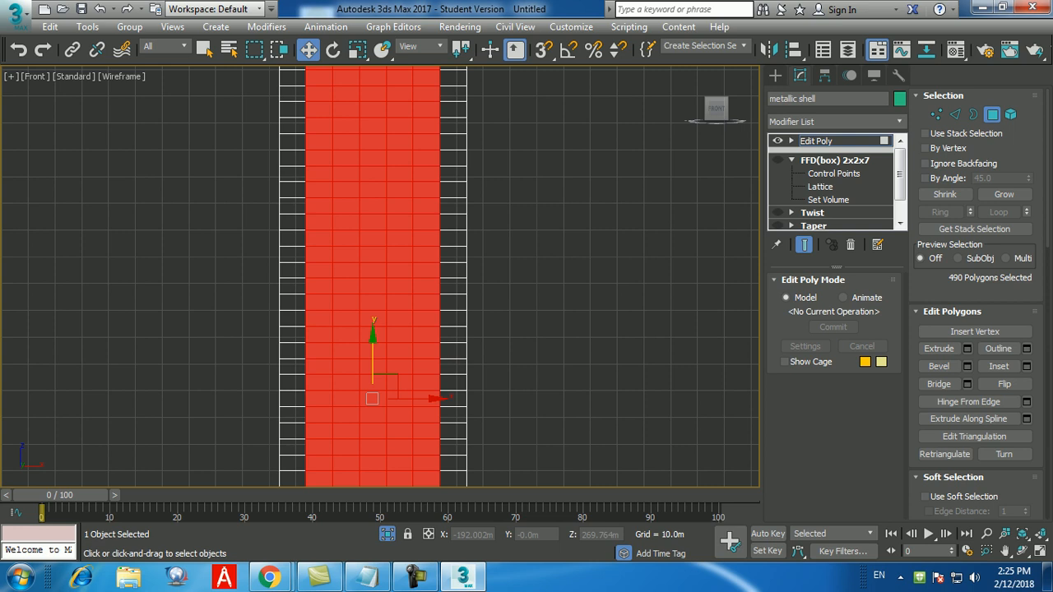
middle_click_drag(411, 222, 389, 280)
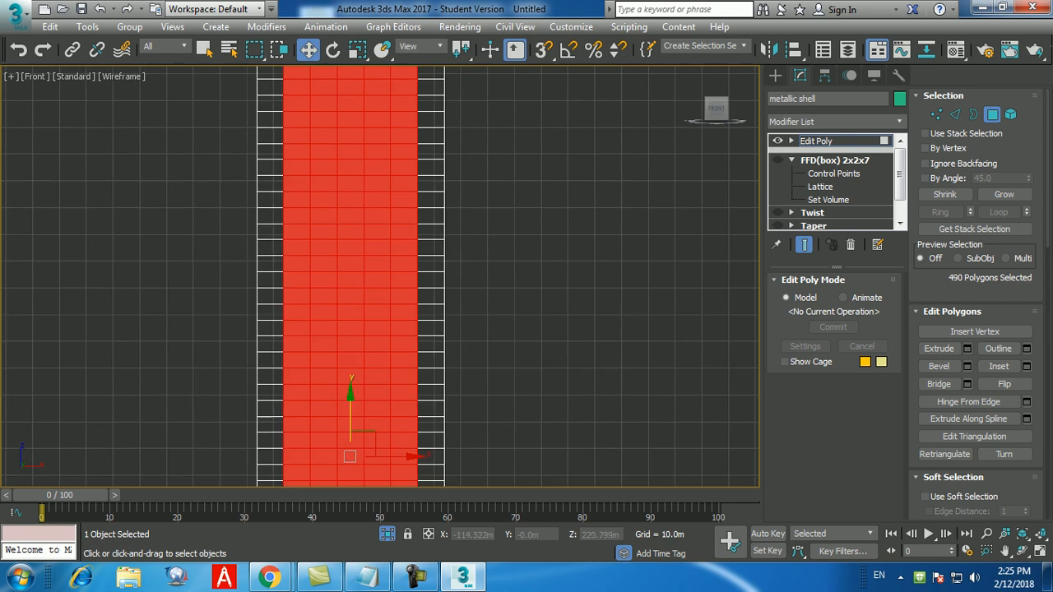
scroll(490, 323, "down", 2)
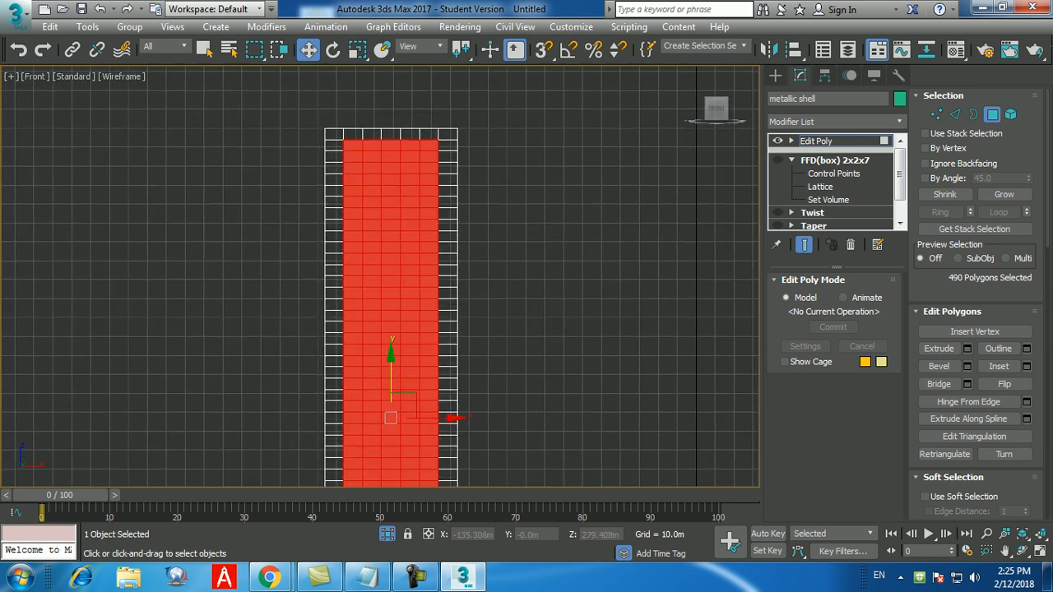
scroll(492, 115, "down", 3)
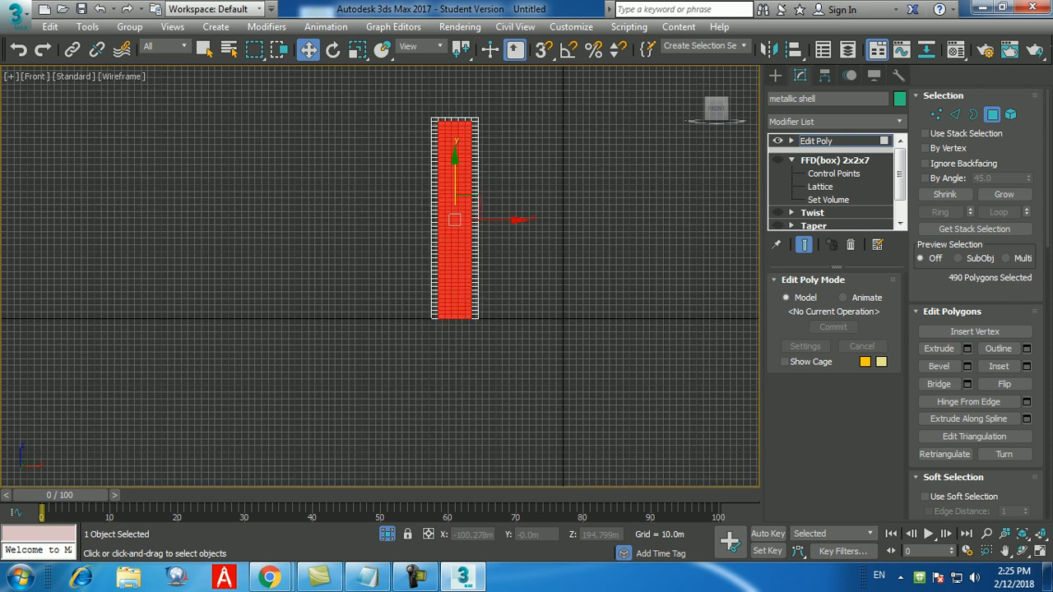
scroll(457, 339, "up", 2)
middle_click_drag(529, 266, 523, 431)
middle_click_drag(533, 119, 515, 224)
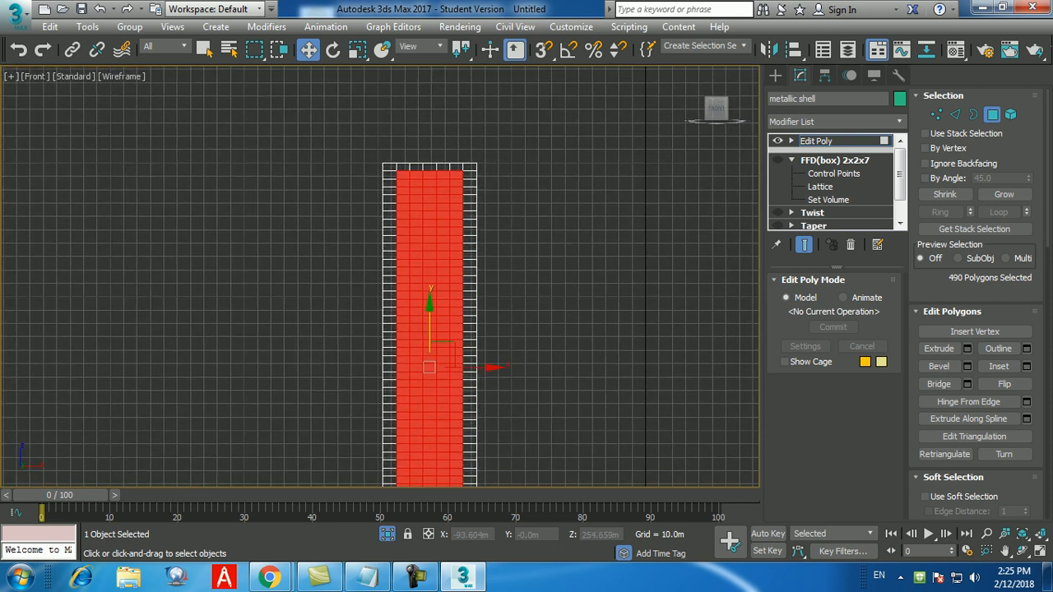
scroll(470, 179, "up", 2)
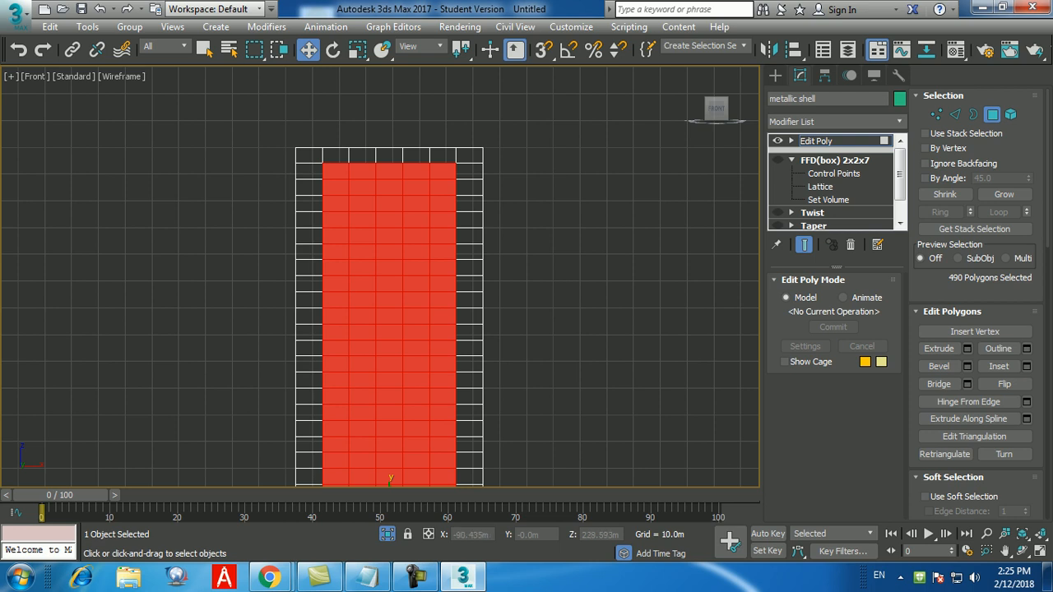
scroll(550, 246, "down", 4)
middle_click_drag(562, 252, 495, 216)
scroll(501, 218, "up", 2)
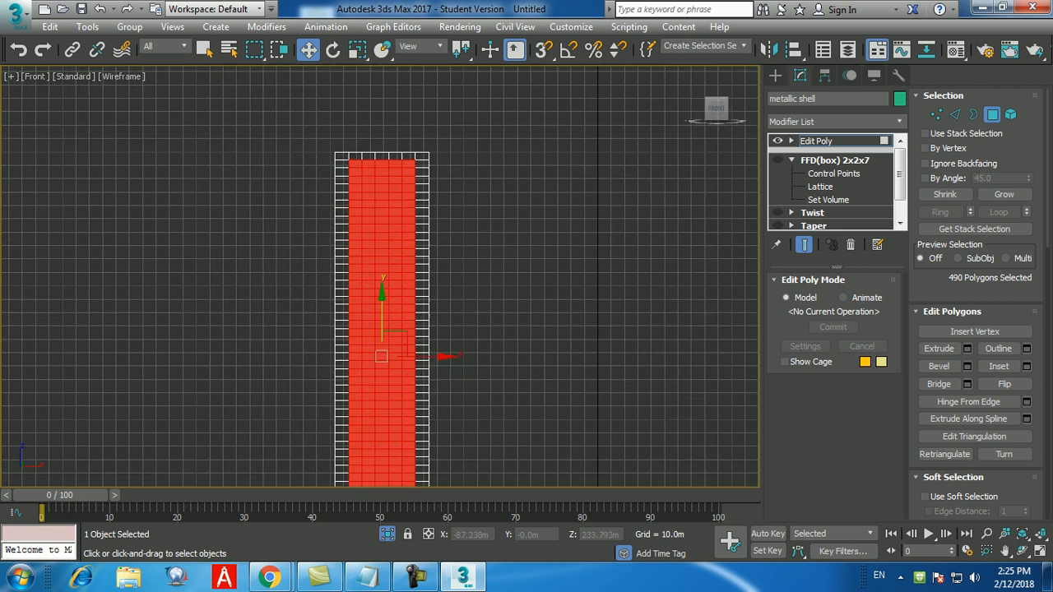
key("alt+w")
key("alt+w")
scroll(549, 412, "down", 4)
middle_click_drag(550, 412, 511, 457, "alt")
key("alt+w")
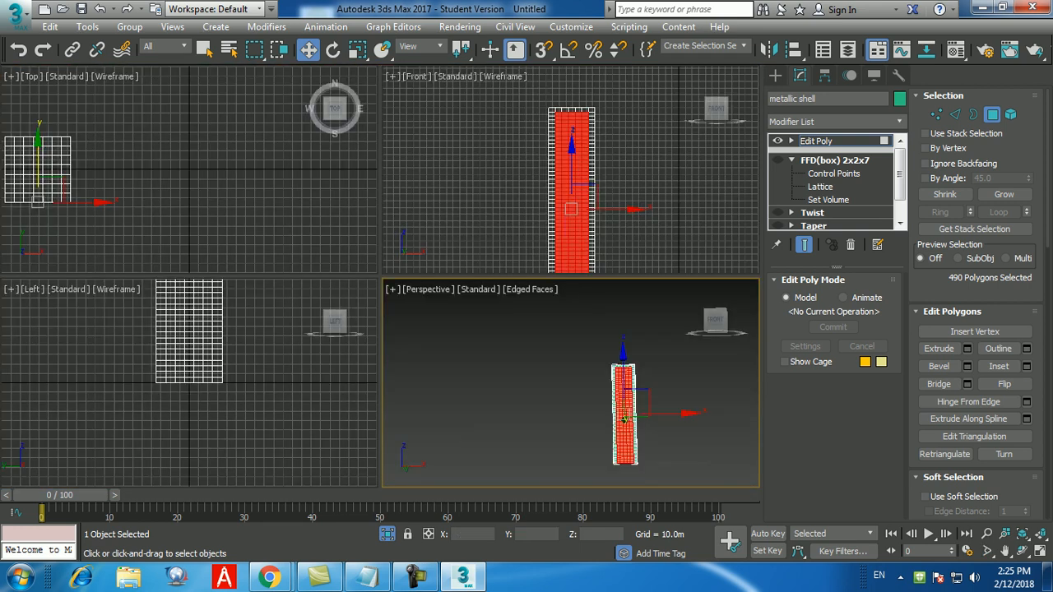
key("alt+w")
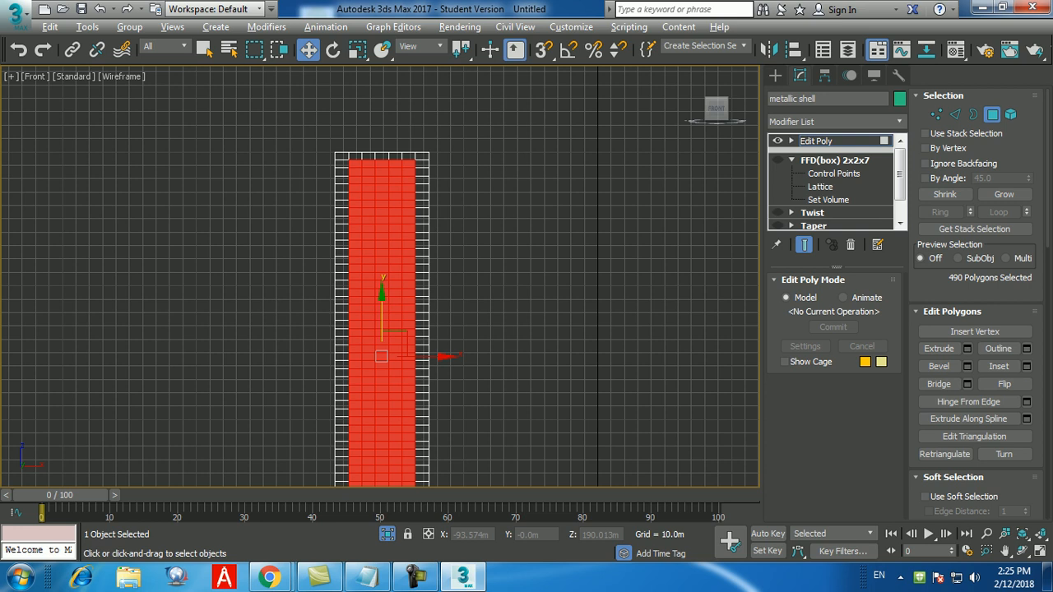
- Remove one horizontal polygon row about a third of the way down the shell from the selection in the Front view
middle_click_drag(480, 343, 473, 301)
scroll(409, 117, "up", 8)
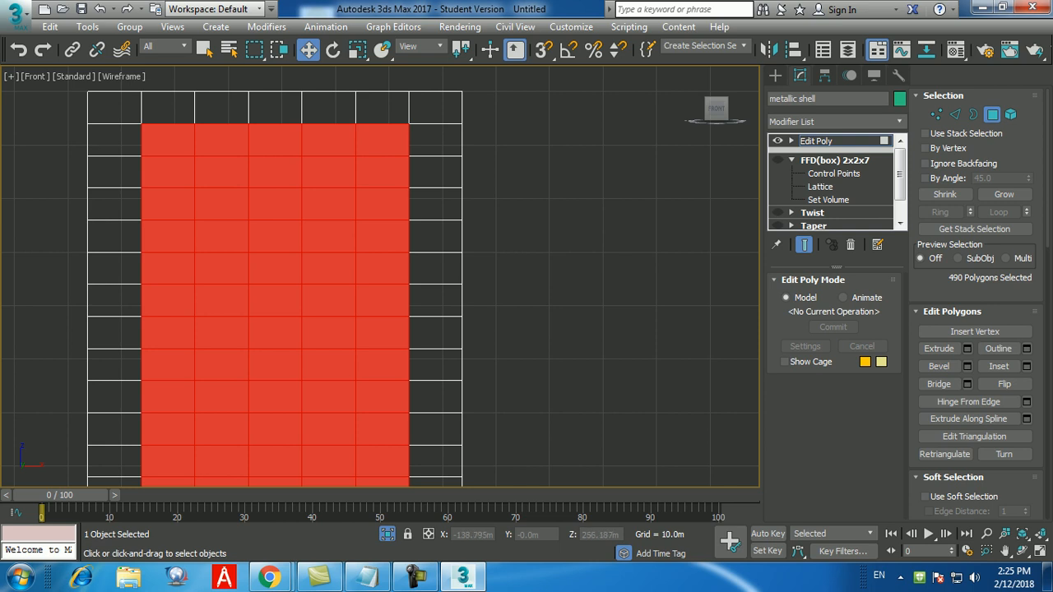
middle_click_drag(409, 329, 422, 160)
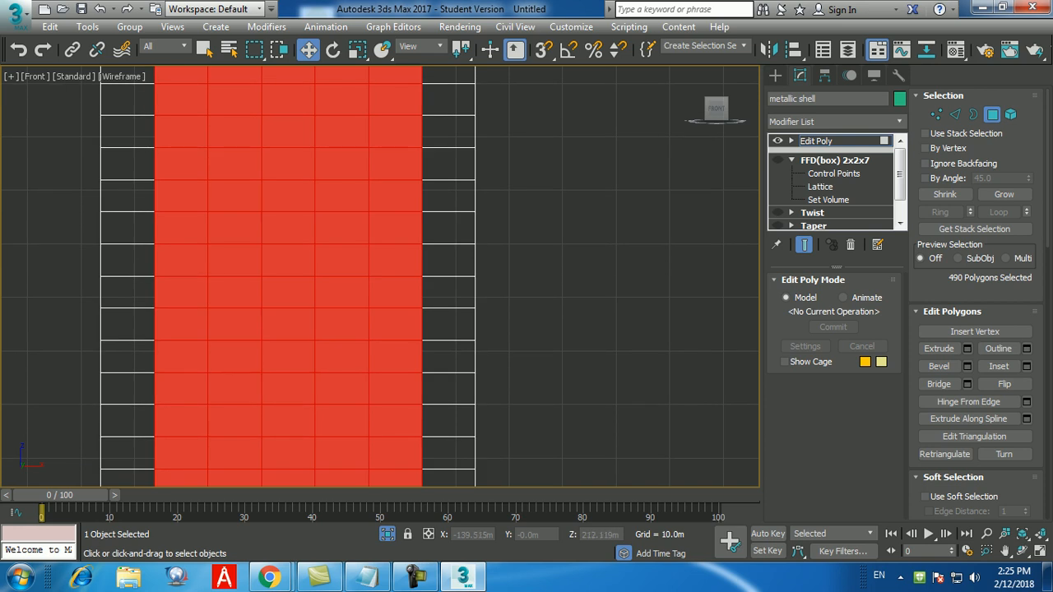
middle_click_drag(412, 288, 416, 264)
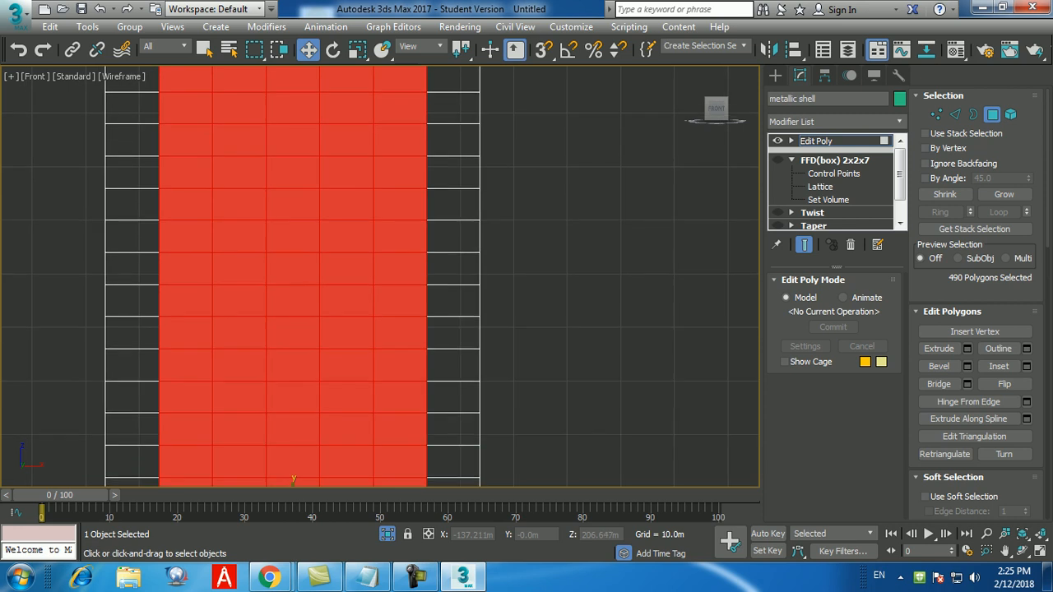
left_click_drag(528, 265, 55, 269)
- Remove a second horizontal polygon row from the selection, leaving 14 selected rows between it and the upper band
scroll(613, 286, "down", 3)
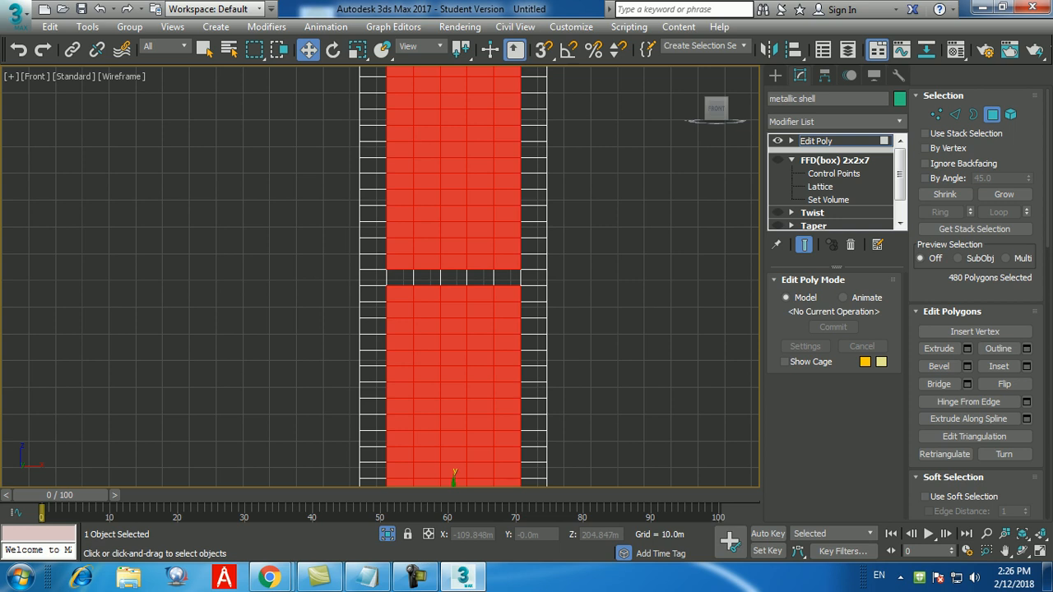
scroll(480, 334, "down", 3)
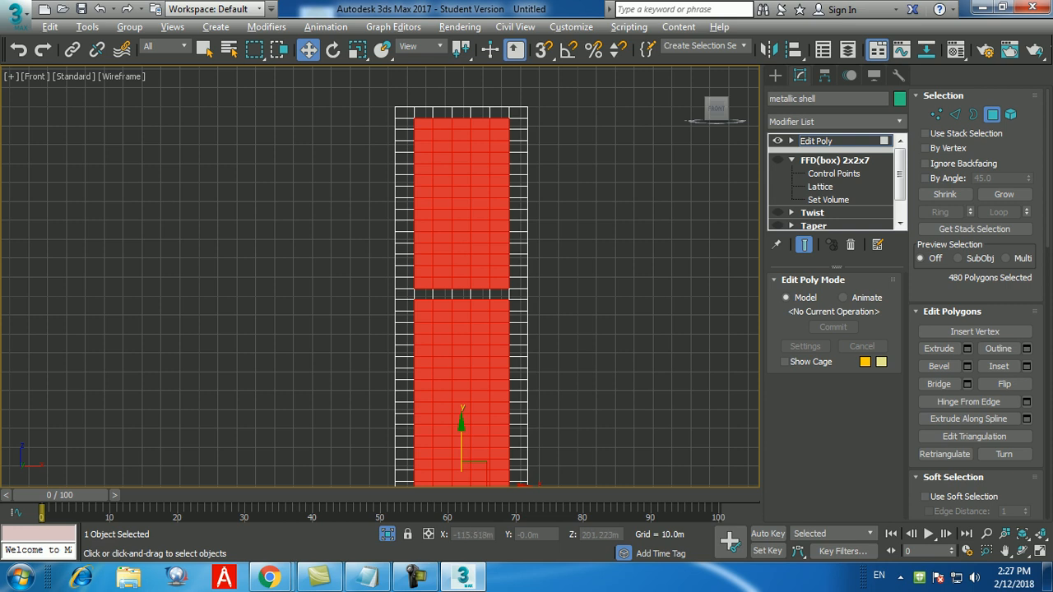
left_click_drag(546, 292, 231, 310)
middle_click_drag(579, 354, 552, 236)
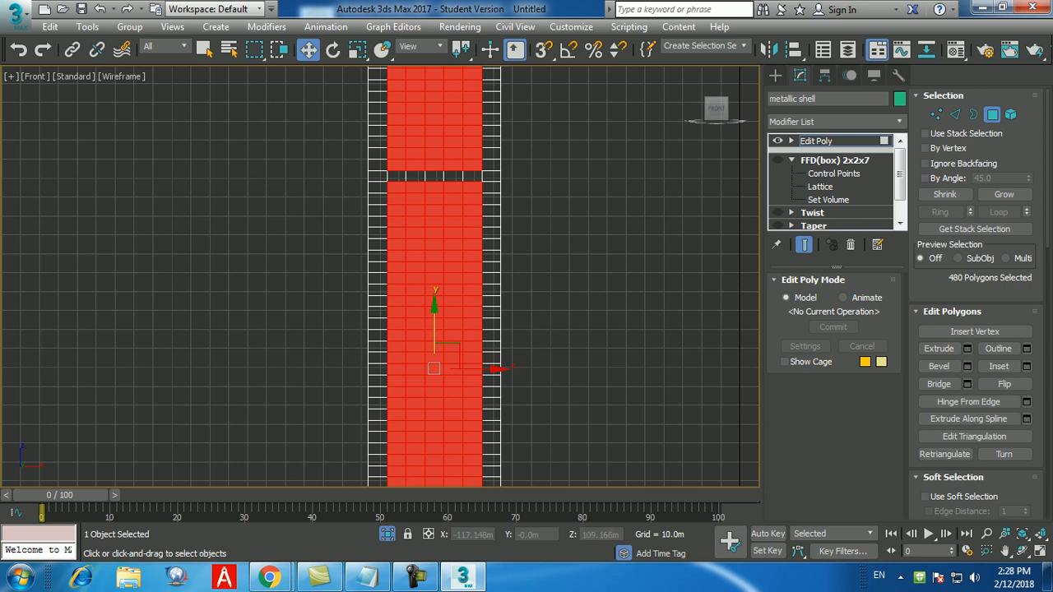
left_click_drag(393, 355, 289, 350)
- Deselect the corner polygons beneath both ends of the top row and directly above and below both ends of the two horizontal bands
middle_click_drag(570, 362, 562, 260)
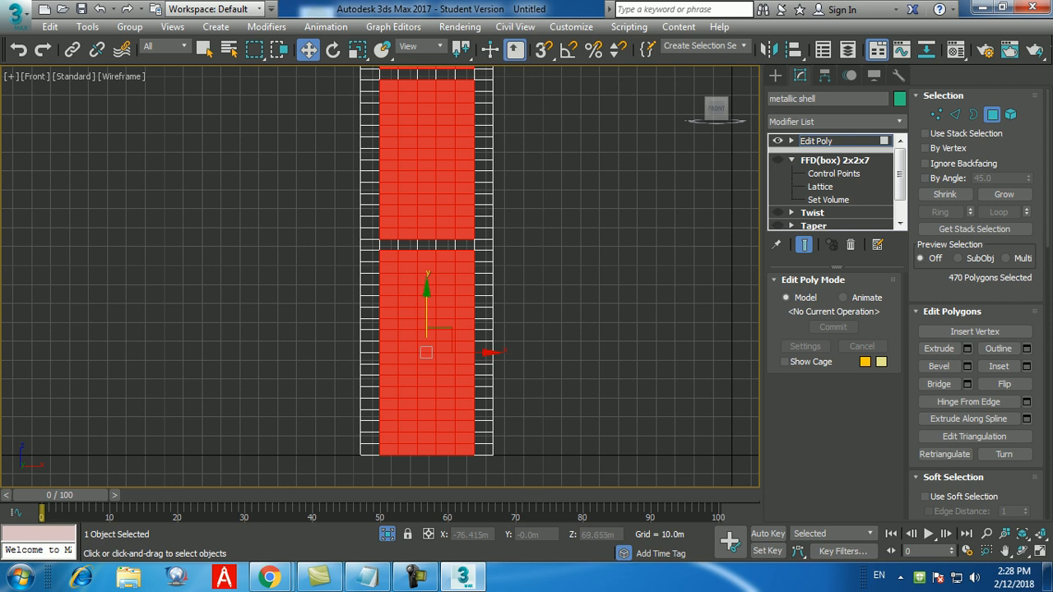
middle_click_drag(583, 161, 591, 360)
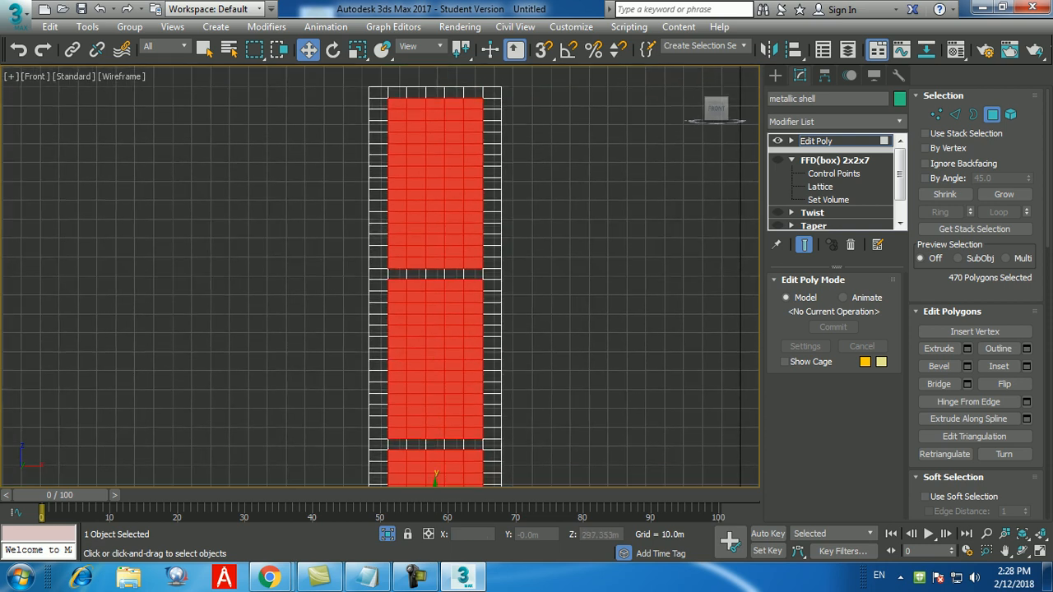
left_click(473, 104, "alt")
left_click_drag(369, 97, 394, 105, "alt")
left_click_drag(610, 287, 501, 327, "alt")
left_click_drag(536, 268, 477, 264, "alt")
left_click_drag(350, 275, 394, 264, "alt")
middle_click_drag(568, 335, 590, 256)
left_click_drag(548, 179, 502, 204, "alt")
left_click_drag(331, 179, 425, 212, "alt")
left_click_drag(572, 373, 502, 355, "alt")
left_click_drag(366, 358, 419, 360, "alt")
- Remove the bottom row's polygons from the selection except the one in the center column
middle_click_drag(427, 363, 415, 301)
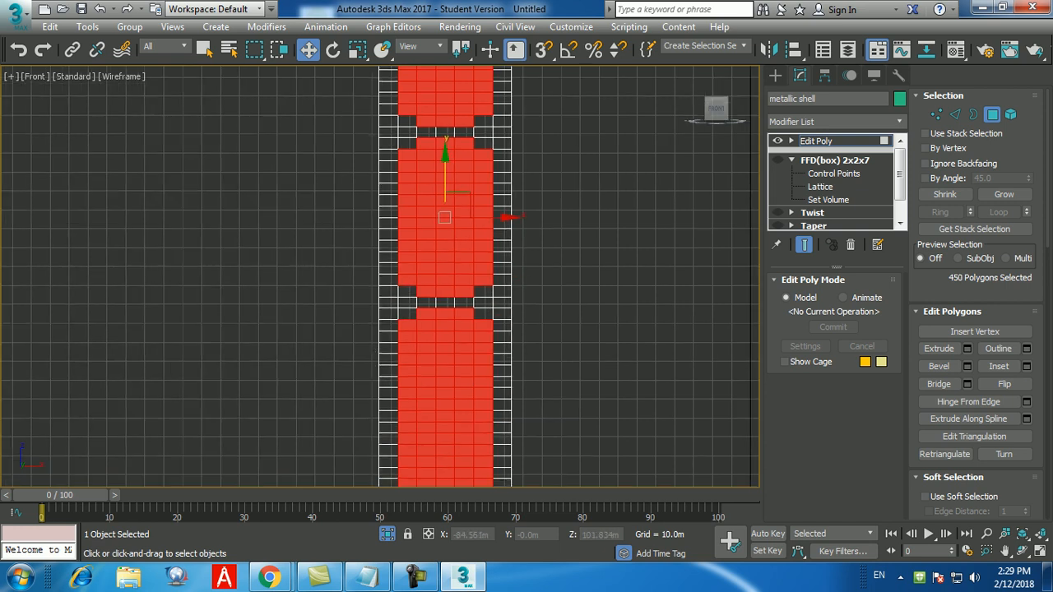
middle_click_drag(631, 366, 670, 259)
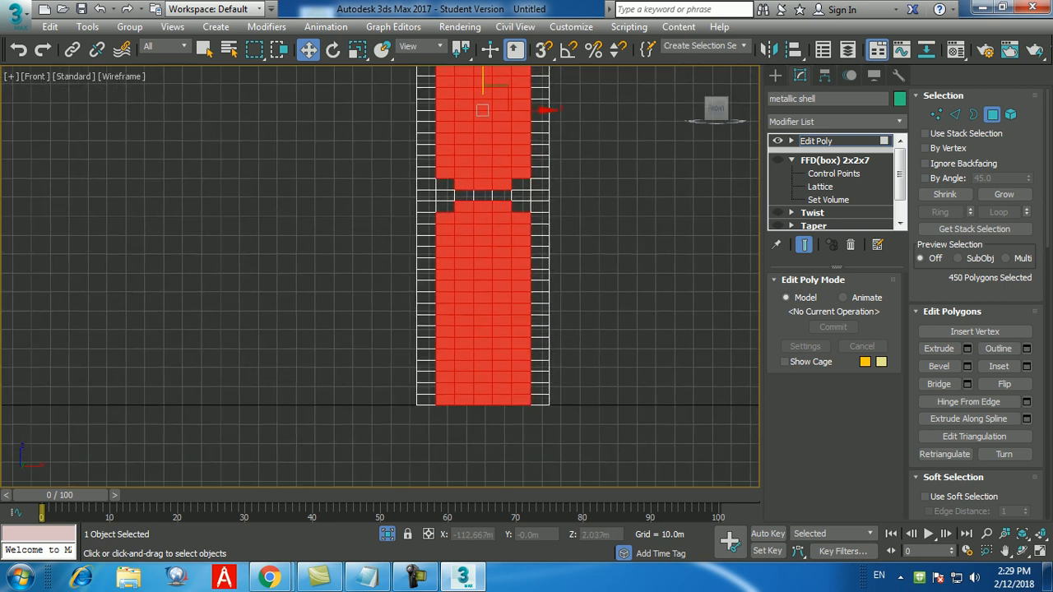
scroll(510, 441, "up", 2)
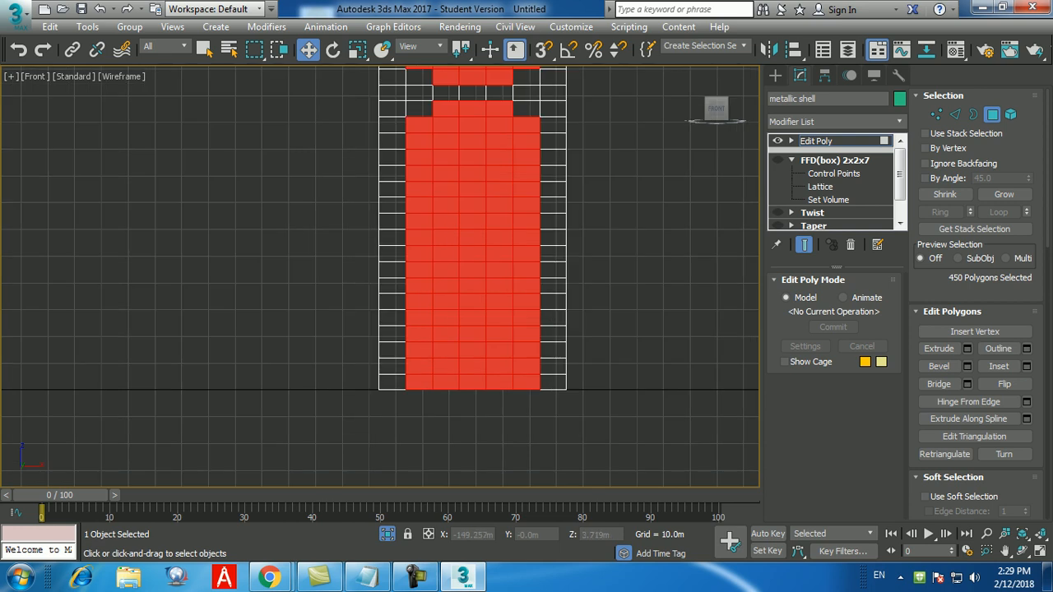
scroll(500, 386, "up", 4)
left_click_drag(511, 429, 507, 380, "alt")
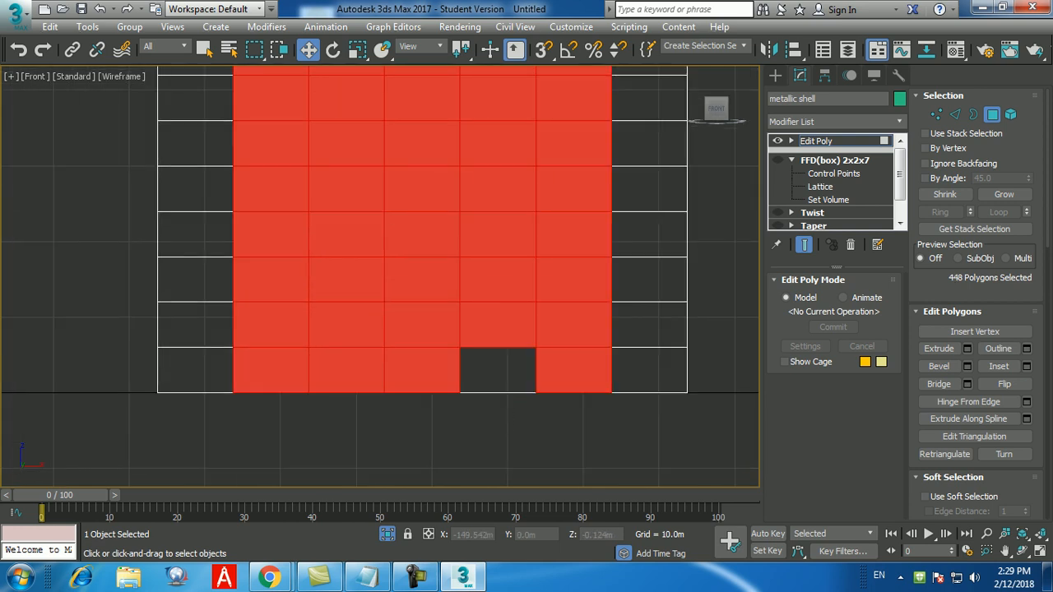
left_click_drag(579, 430, 578, 374, "alt")
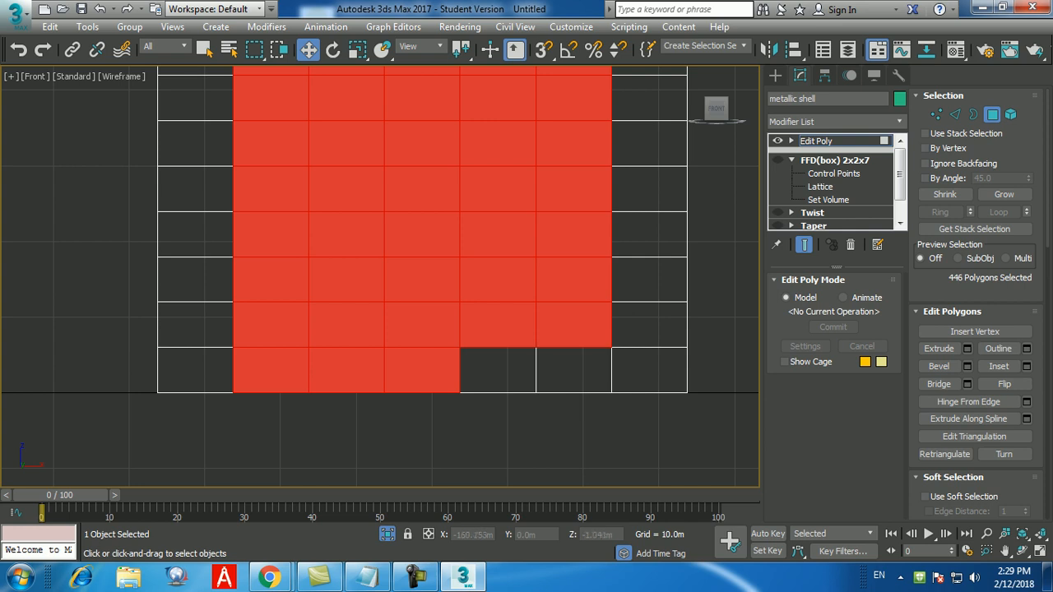
left_click_drag(352, 423, 352, 359, "alt")
left_click_drag(265, 425, 271, 375, "alt")
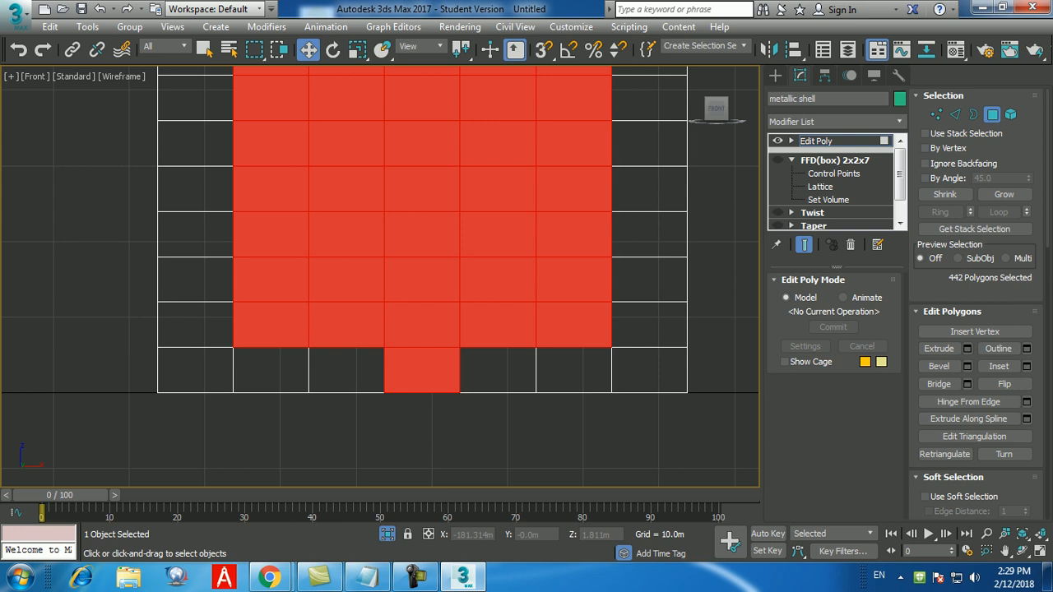
- Deselect a stepped entrance arch: rows two and three in the columns flanking the center, and rows three and four in the center column
left_click_drag(341, 414, 355, 288, "alt")
scroll(363, 444, "down", 5)
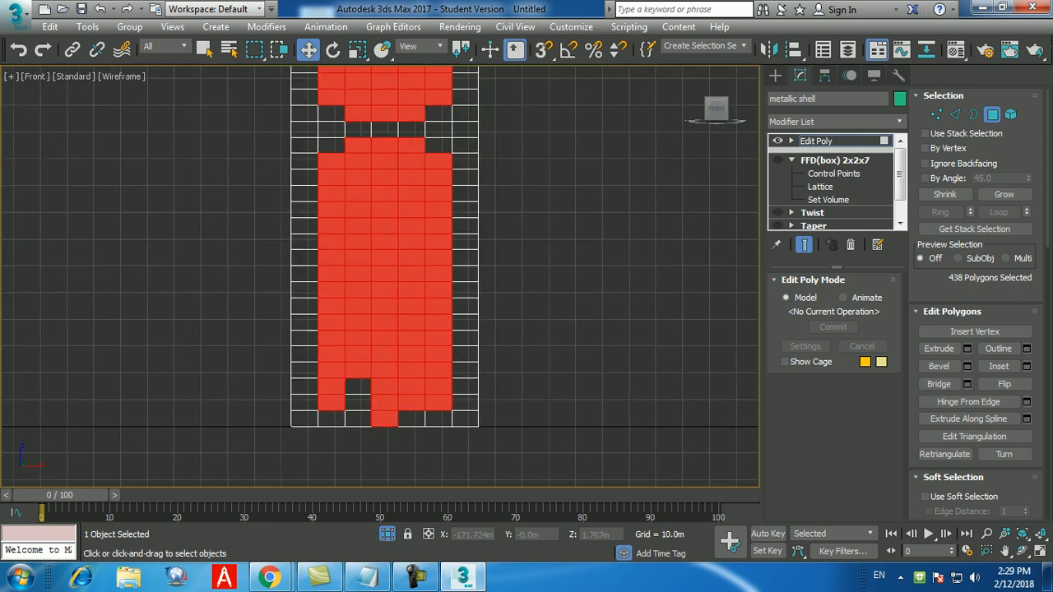
scroll(420, 417, "up", 3)
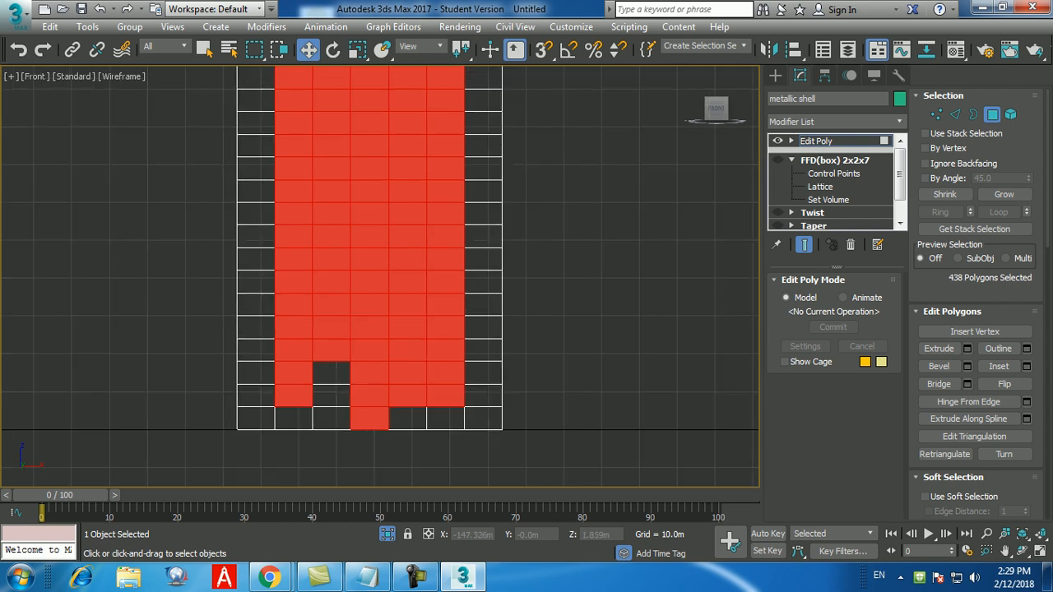
mouse_move(423, 442)
left_mouse_down("alt")
mouse_move(403, 413)
mouse_move(406, 377)
left_mouse_up("alt")
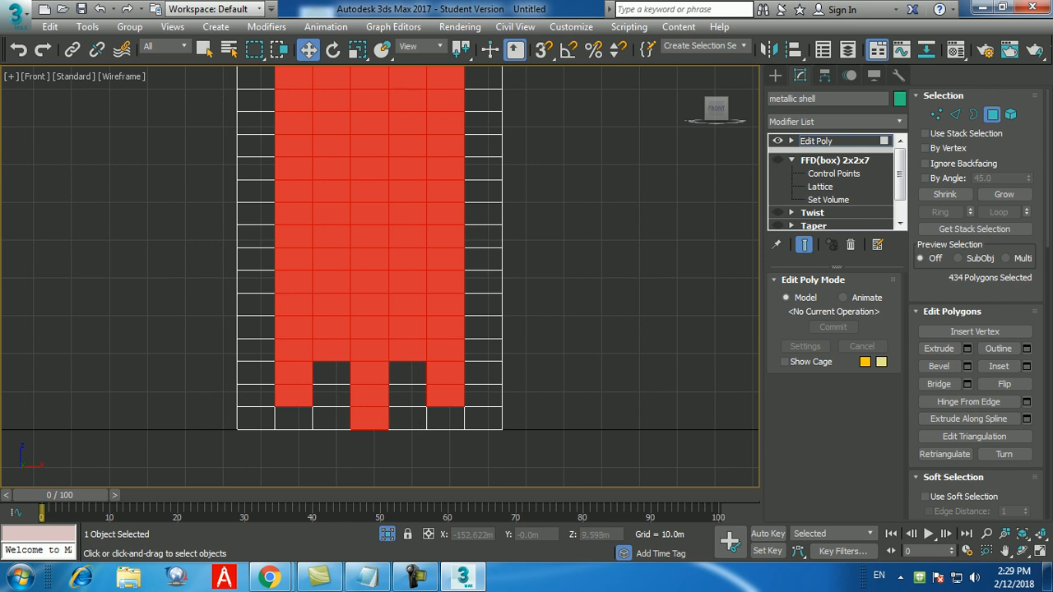
scroll(401, 390, "up", 2)
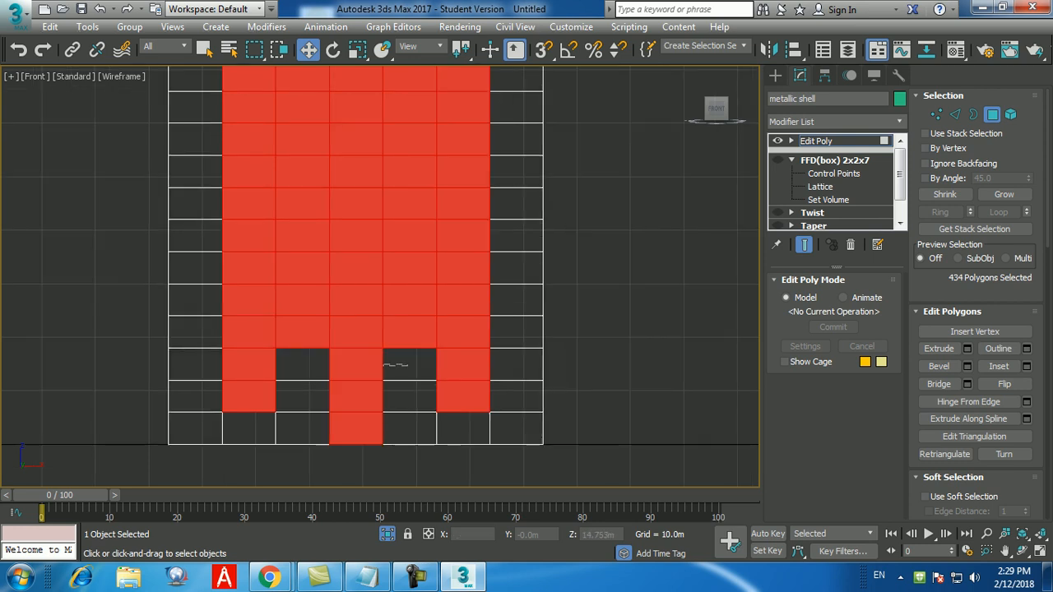
left_click_drag(324, 361, 351, 335, "alt")
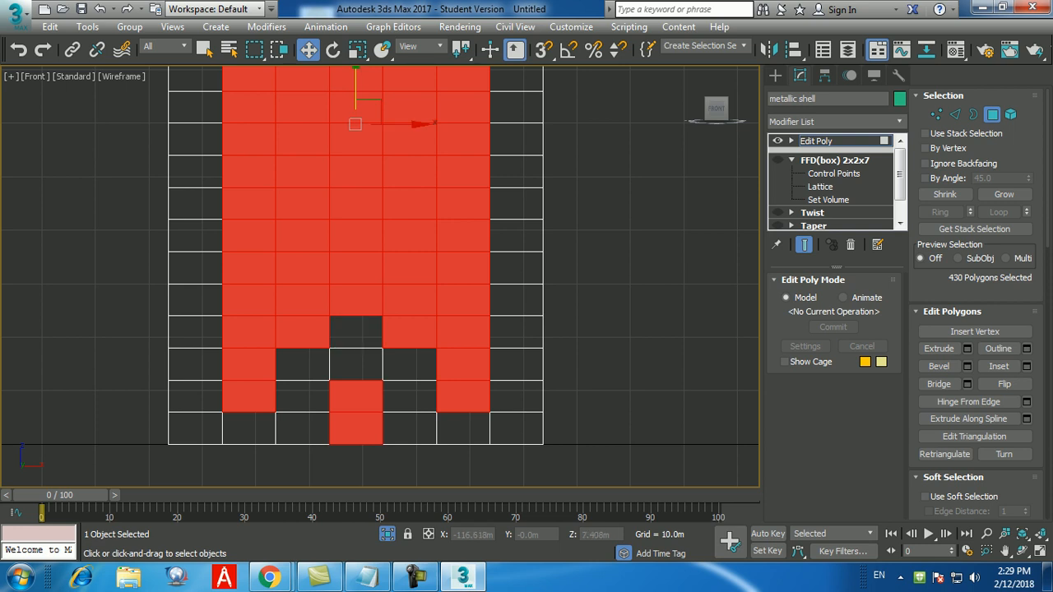
- Delete all polygons still selected on the metallic shell to leave the openings between the frame bands
scroll(492, 461, "down", 5)
middle_click_drag(539, 430, 540, 418)
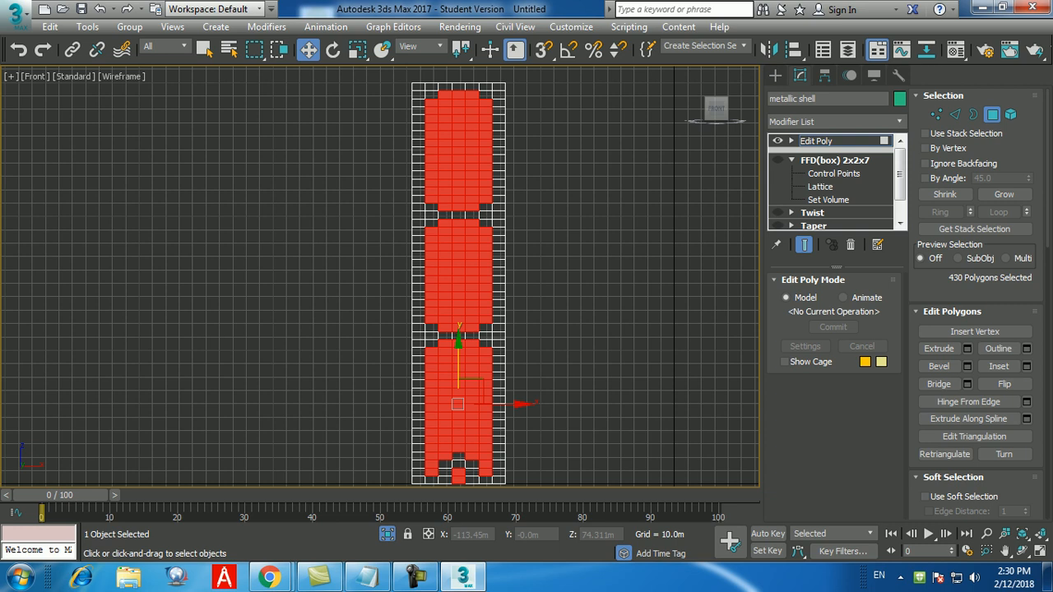
key("Delete")
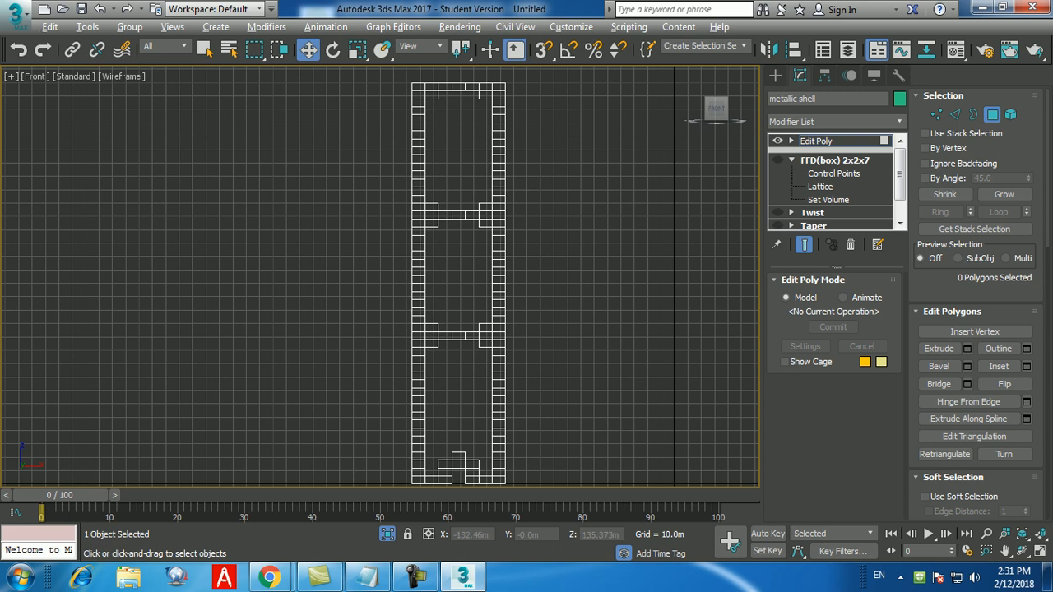
- Compare the metallic shell's cut front face with its uncut side faces in the Front, Left and Perspective views
key("alt+w")
left_click(329, 345)
key("alt+w")
middle_click_drag(351, 214, 304, 388)
scroll(304, 388, "down", 3)
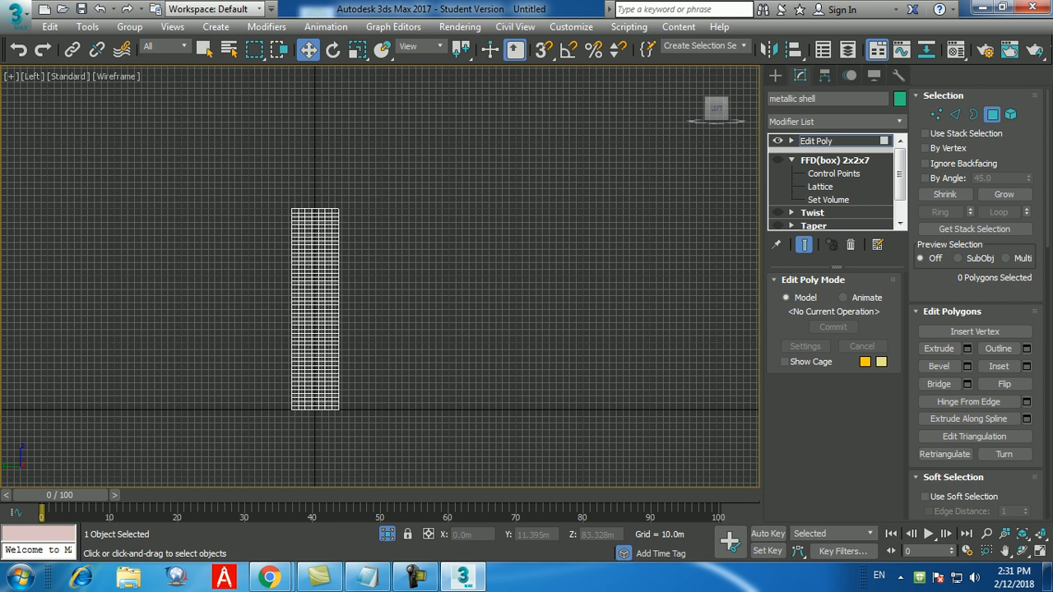
key("alt+w")
left_click(543, 222)
key("alt+w")
middle_click_drag(565, 294, 551, 277)
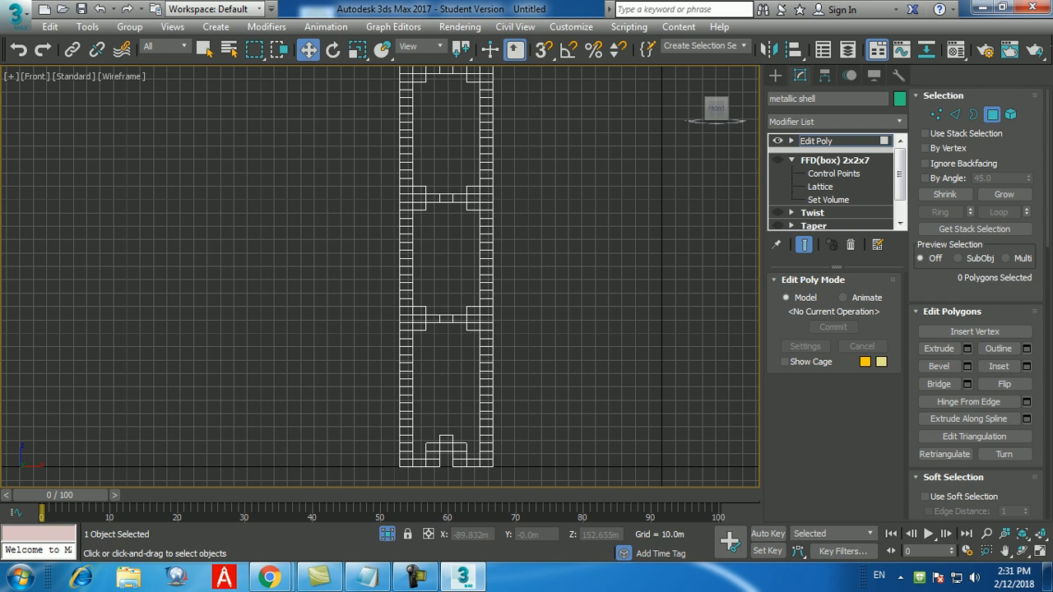
key("alt+w")
middle_click_drag(640, 470, 609, 465)
scroll(569, 440, "up", 5)
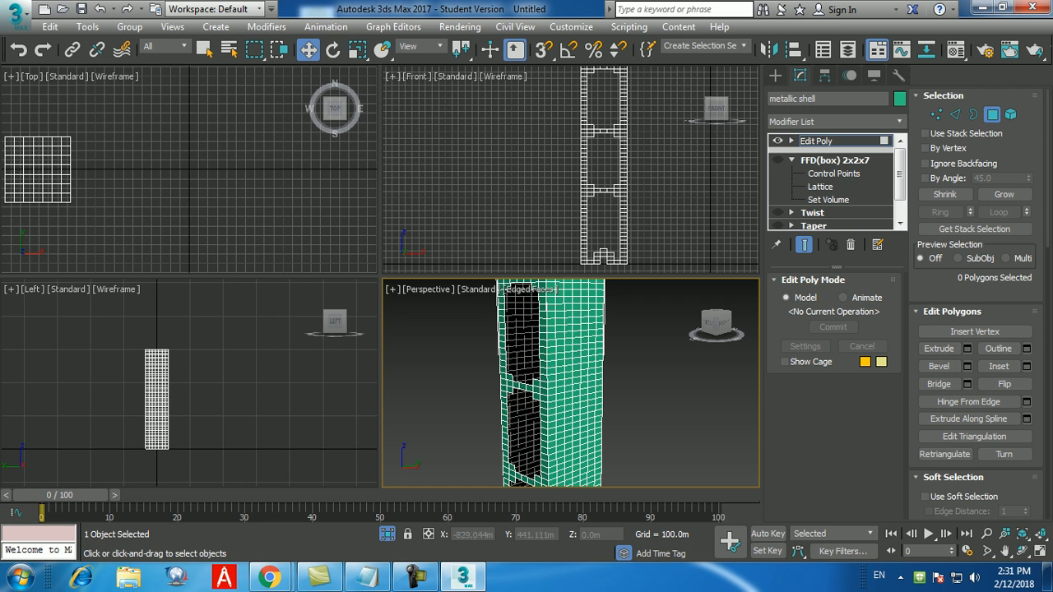
middle_click_drag(553, 415, 719, 324, "alt")
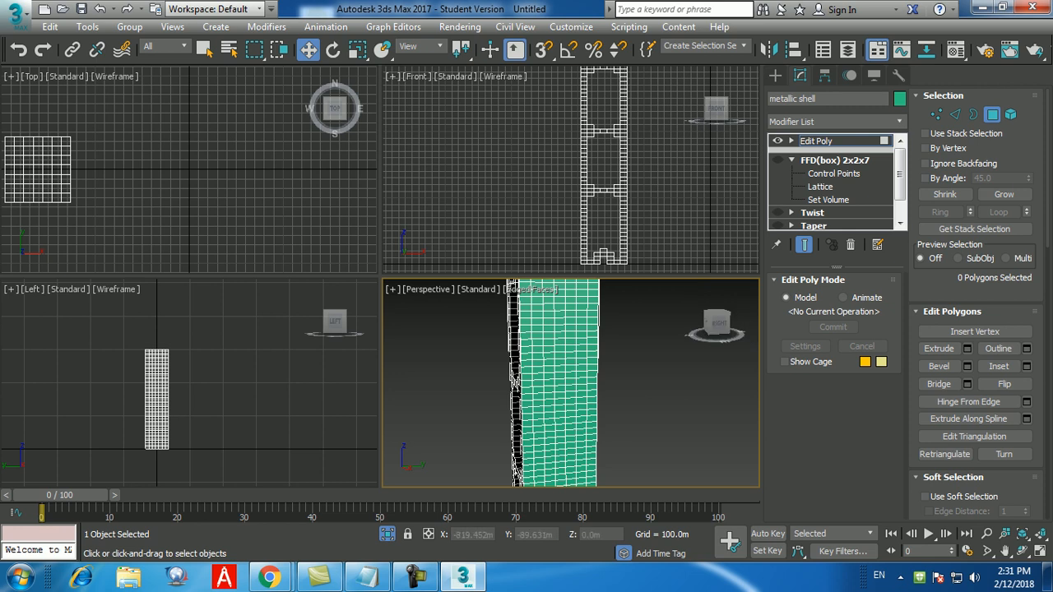
middle_click_drag(539, 370, 629, 369, "alt")
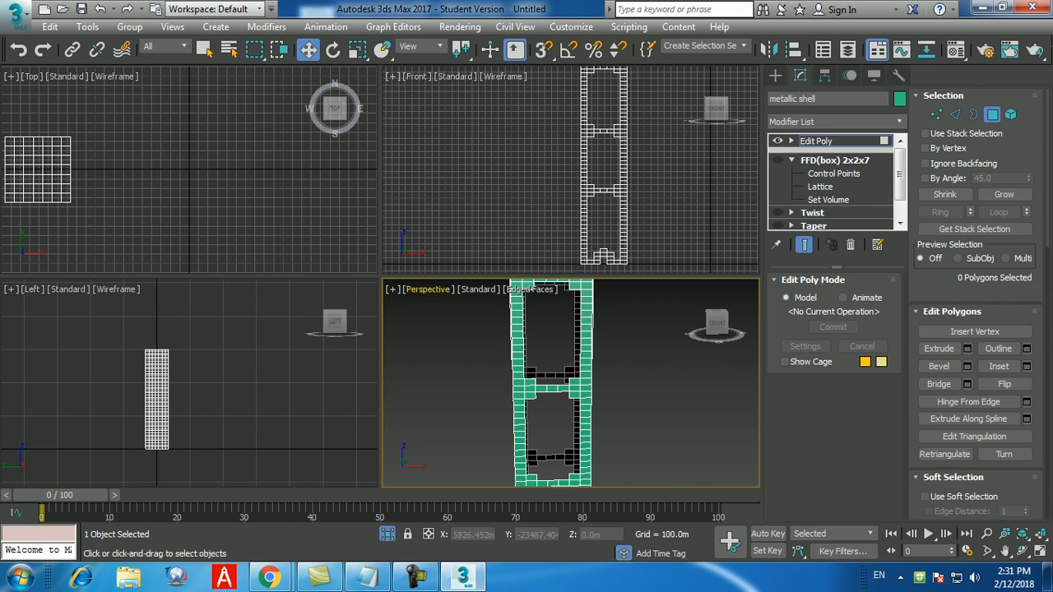
left_click(428, 288)
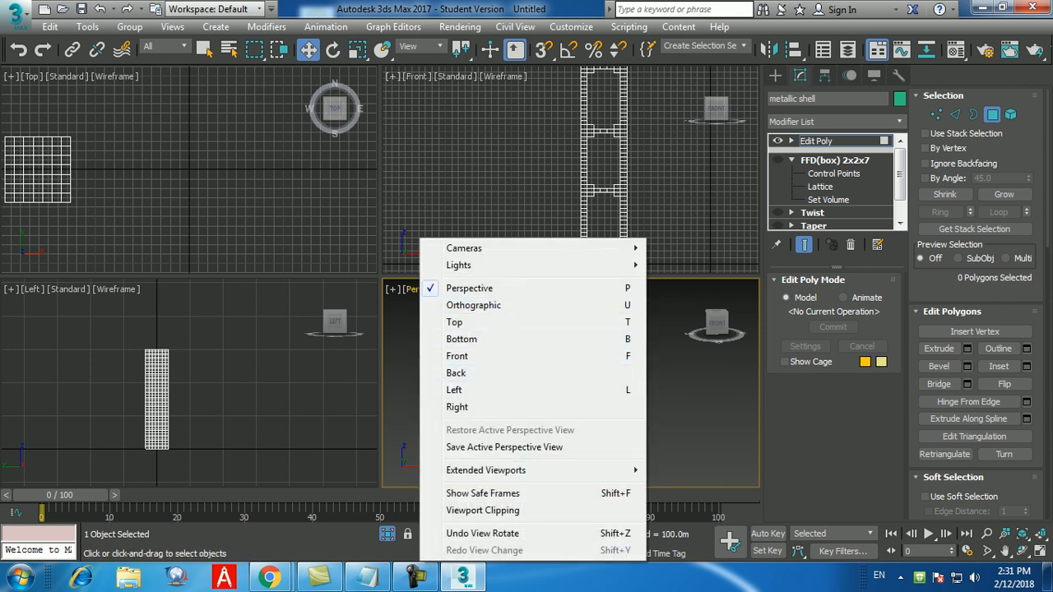
left_click(291, 403)
- Select all side-face polygons of the metallic shell in the Left view, leaving out the top and bottom rows
key("alt+w")
middle_click_drag(331, 348, 428, 344)
scroll(428, 344, "up", 4)
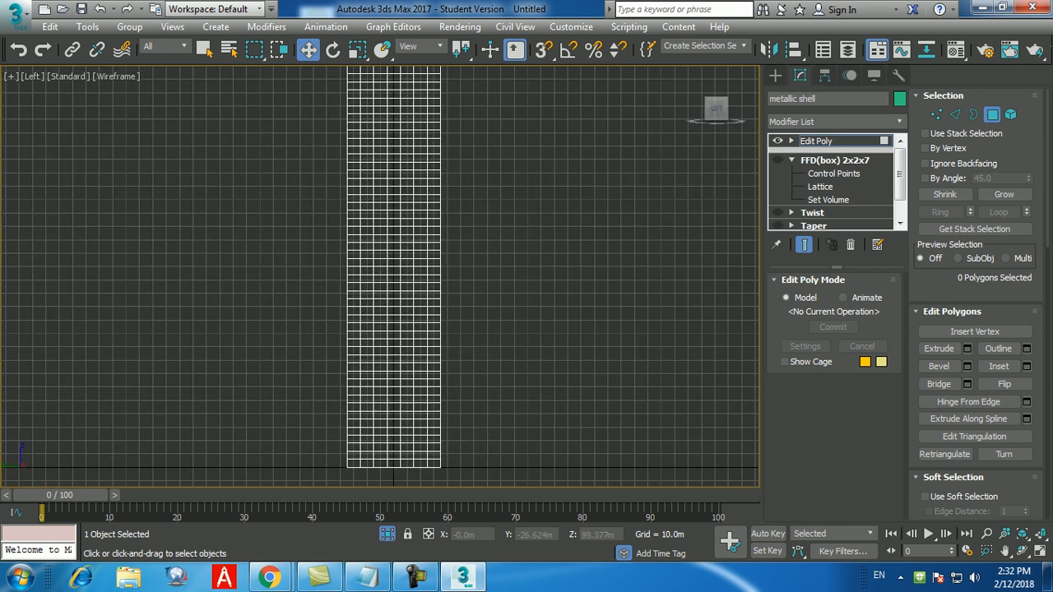
scroll(476, 394, "down", 2)
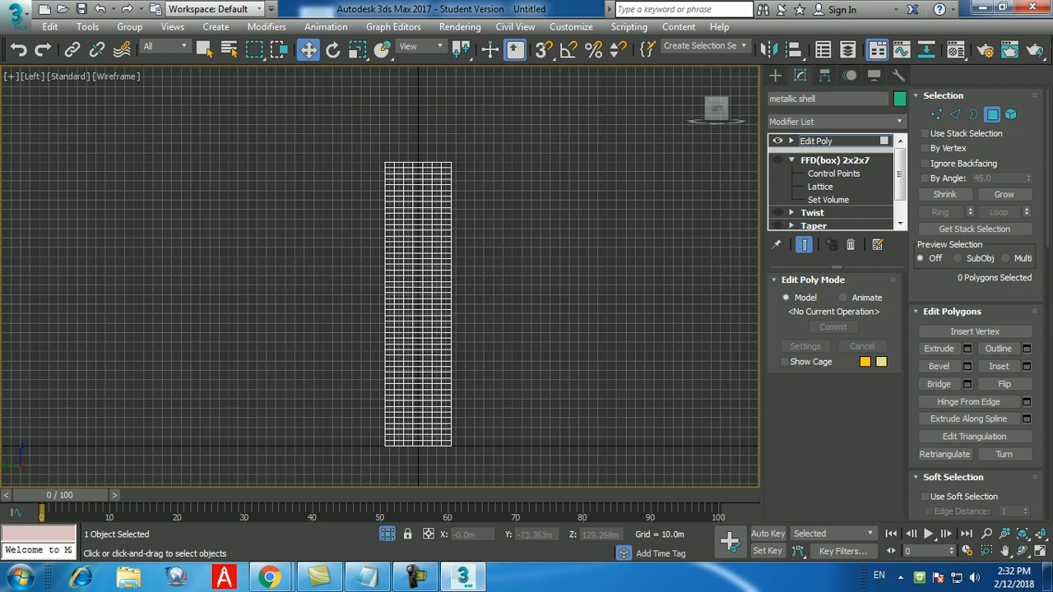
left_click_drag(341, 131, 568, 386)
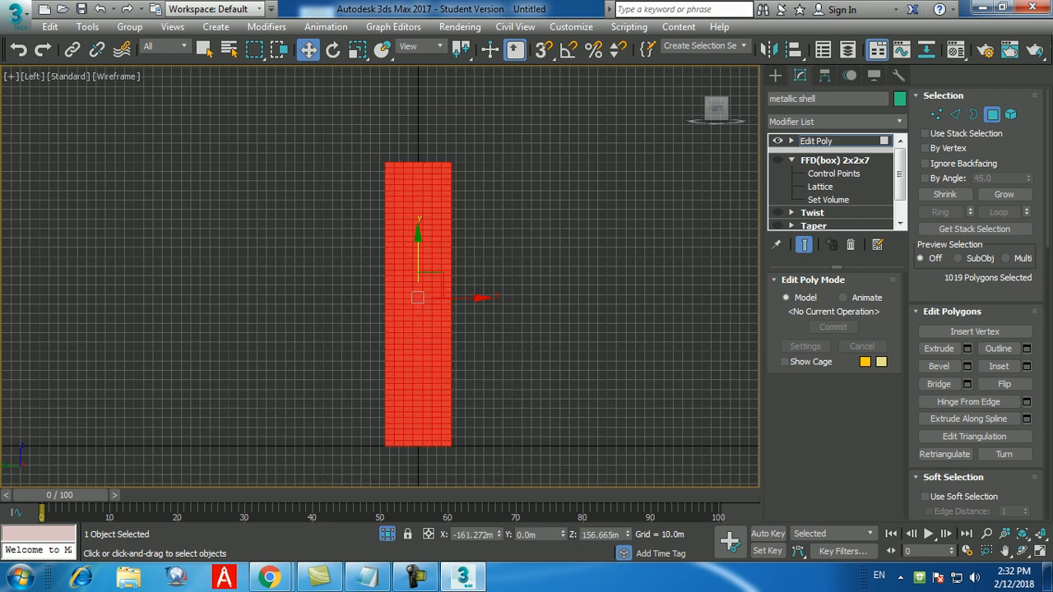
scroll(462, 192, "up", 3)
middle_click_drag(462, 192, 494, 206)
left_click_drag(515, 125, 278, 151, "alt")
middle_click_drag(277, 151, 256, 71)
scroll(567, 154, "down", 3)
middle_click_drag(567, 155, 574, 92)
left_click_drag(544, 334, 420, 330, "alt")
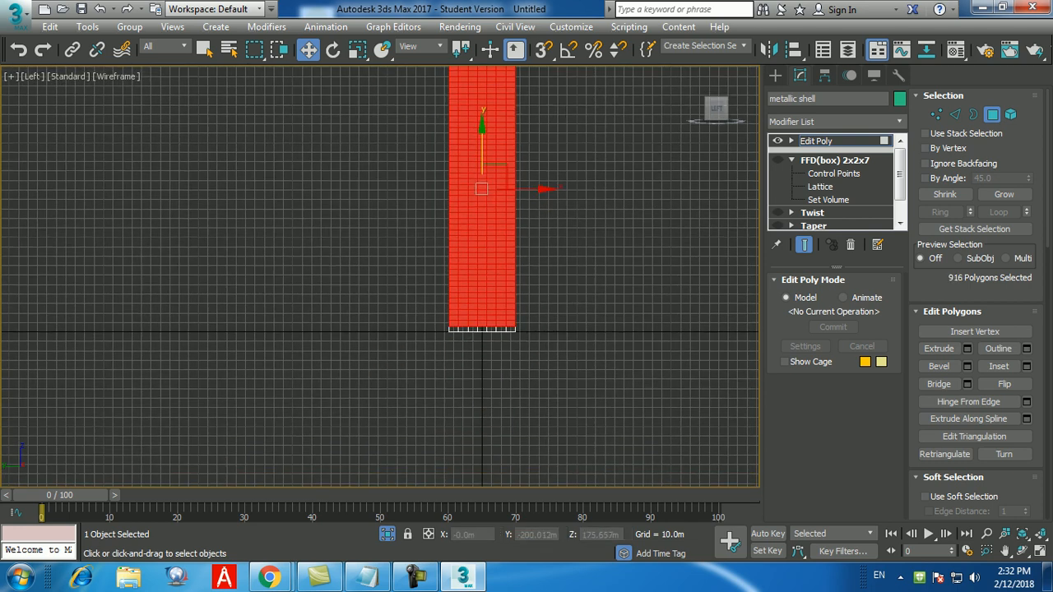
- Remove the two outermost polygon columns of the side faces from the selection
middle_click_drag(526, 74, 479, 227)
scroll(482, 203, "up", 3)
scroll(534, 191, "down", 6)
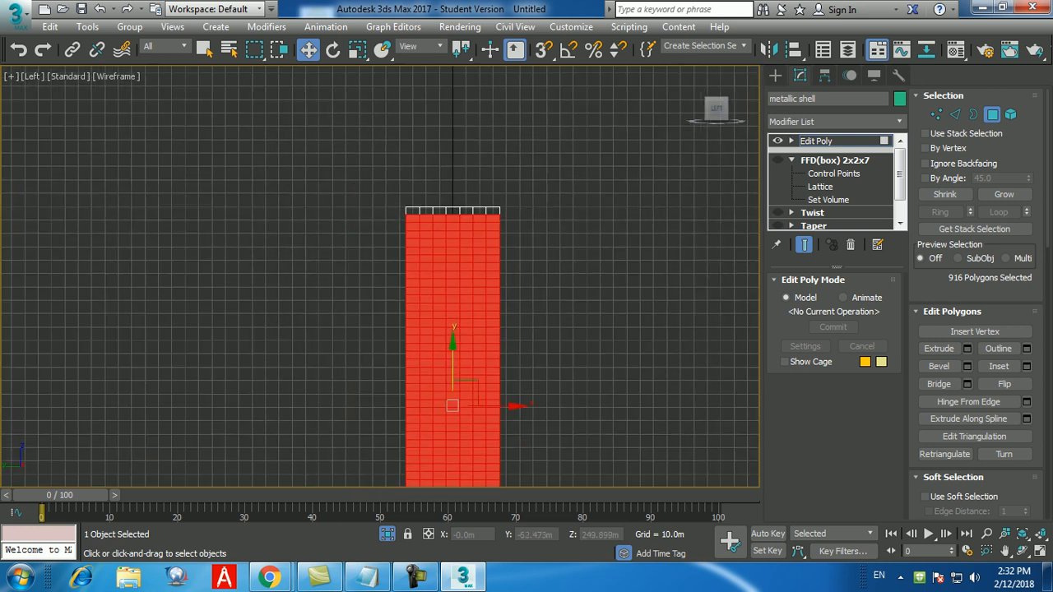
left_click_drag(565, 168, 503, 401, "alt")
scroll(502, 402, "up", 2)
left_click_drag(401, 87, 447, 404, "alt")
scroll(483, 136, "up", 4)
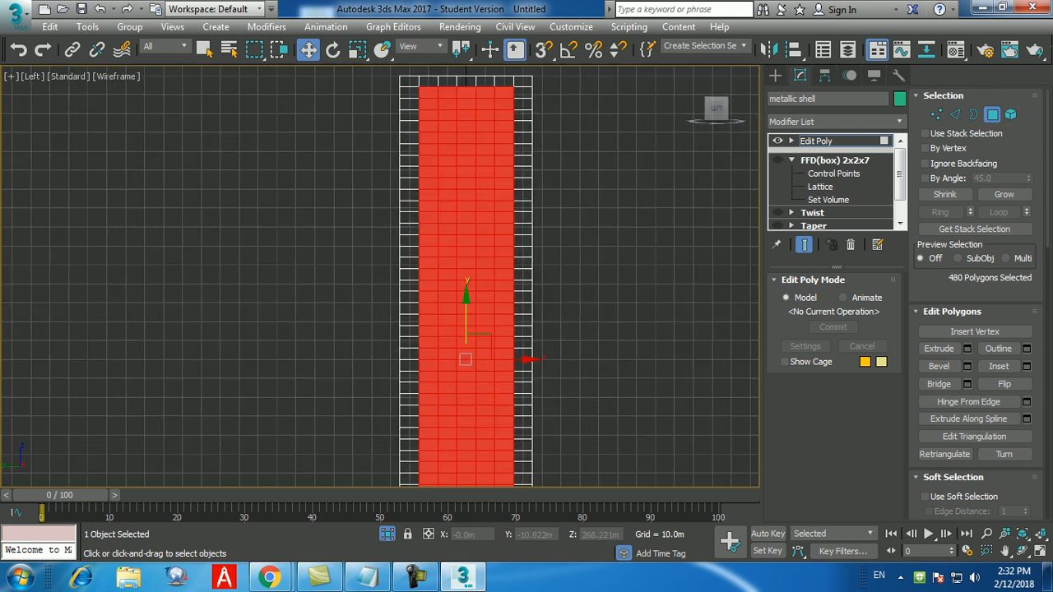
middle_click_drag(483, 136, 473, 194)
left_click_drag(573, 247, 379, 255, "alt")
middle_click_drag(379, 255, 396, 157)
key("alt")
key("ctrl+z")
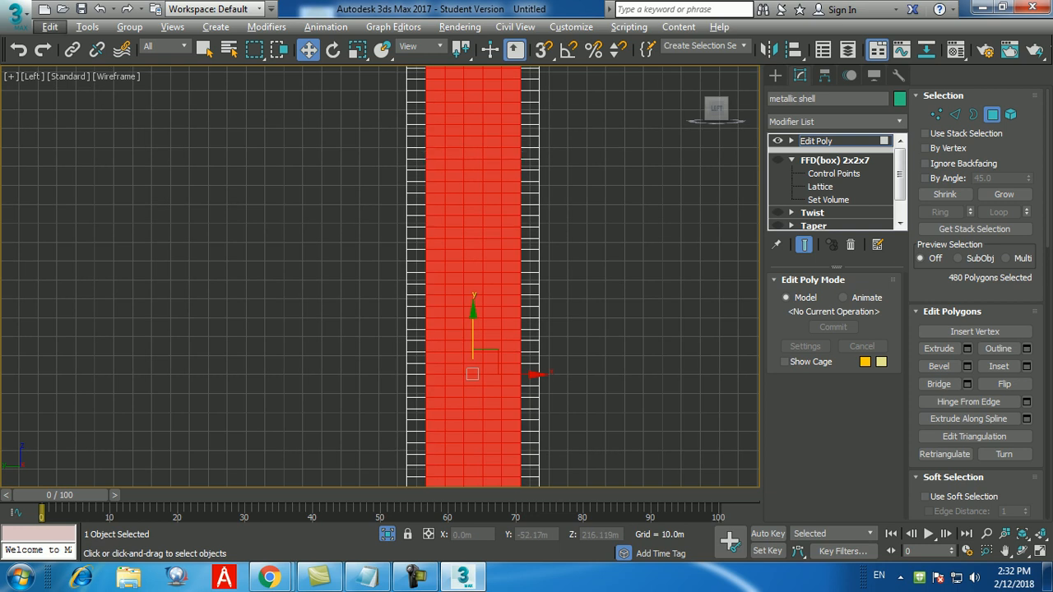
- Deselect three horizontal bands across the side faces: one-row upper and middle bands and a two-row lower band
left_click_drag(566, 165, 384, 168, "alt")
middle_click_drag(385, 168, 384, 106)
left_click_drag(479, 203, 348, 201, "alt")
middle_click_drag(348, 202, 341, 172)
left_click_drag(660, 335, 318, 335, "alt")
middle_click_drag(557, 372, 571, 273)
key("alt")
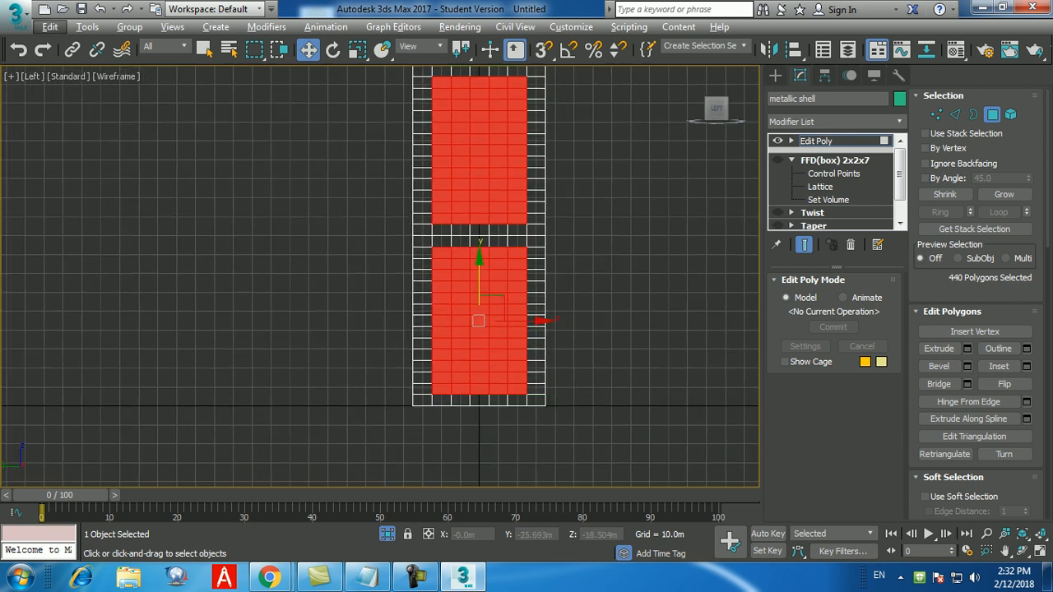
- Deselect the end polygons directly above the bottom row and directly beneath the lower band
left_click_drag(557, 445, 518, 390, "alt")
left_click_drag(363, 442, 449, 381, "alt")
left_click_drag(604, 237, 515, 253, "alt")
left_click_drag(376, 230, 444, 252, "alt")
- Deselect the end polygons directly above the lower band and directly beneath the middle band
middle_click_drag(557, 249, 564, 414)
left_click_drag(566, 243, 525, 249, "alt")
left_click_drag(534, 386, 528, 385, "alt")
left_click_drag(295, 425, 353, 420, "alt")
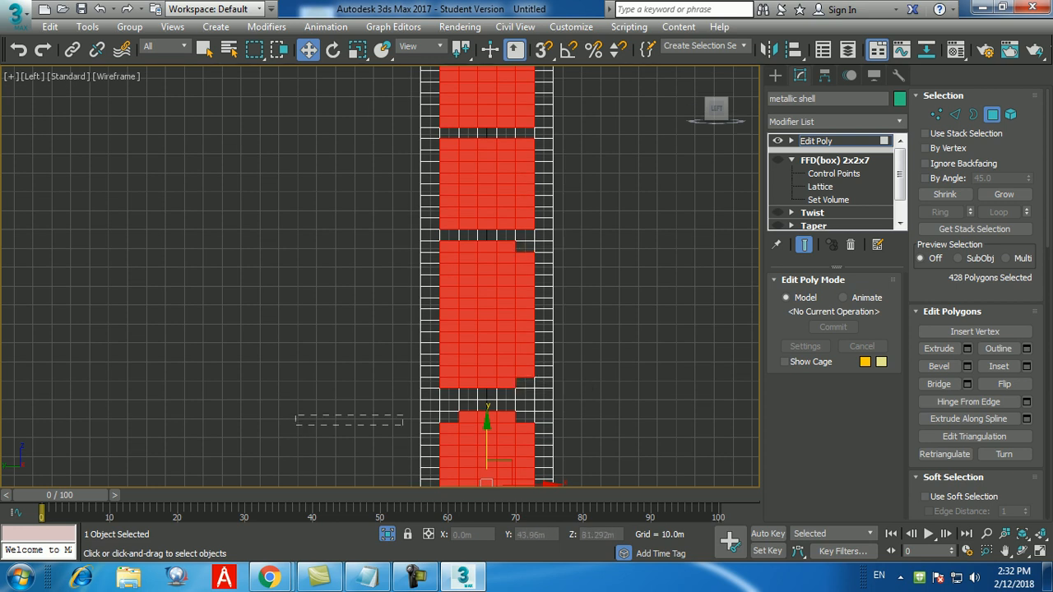
left_click_drag(436, 384, 458, 378, "alt")
left_click_drag(383, 391, 442, 384, "alt")
left_click_drag(438, 251, 443, 250, "alt")
- Deselect the end polygons directly above the middle band and directly beneath the upper band
middle_click_drag(539, 241, 550, 357)
left_click_drag(599, 359, 533, 337, "alt")
left_click_drag(601, 251, 533, 263, "alt")
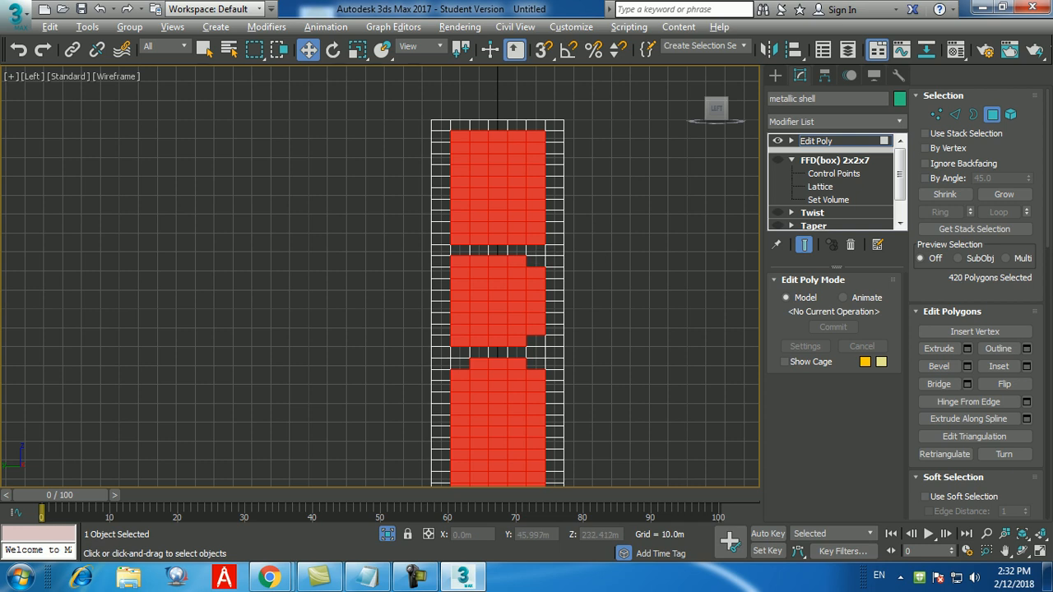
mouse_move(465, 266)
left_mouse_down("alt")
mouse_move(422, 258)
mouse_move(459, 263)
left_mouse_up("alt")
left_click_drag(406, 342, 457, 350, "alt")
- Deselect the end polygons directly beneath the top row and directly above the upper band
middle_click_drag(526, 198, 531, 225)
mouse_move(633, 124)
left_mouse_down("alt")
mouse_move(548, 169)
mouse_move(546, 160)
left_mouse_up("alt")
left_click_drag(417, 130, 466, 166, "alt")
left_click_drag(627, 269, 546, 277, "alt")
left_click_drag(428, 263, 465, 273, "alt")
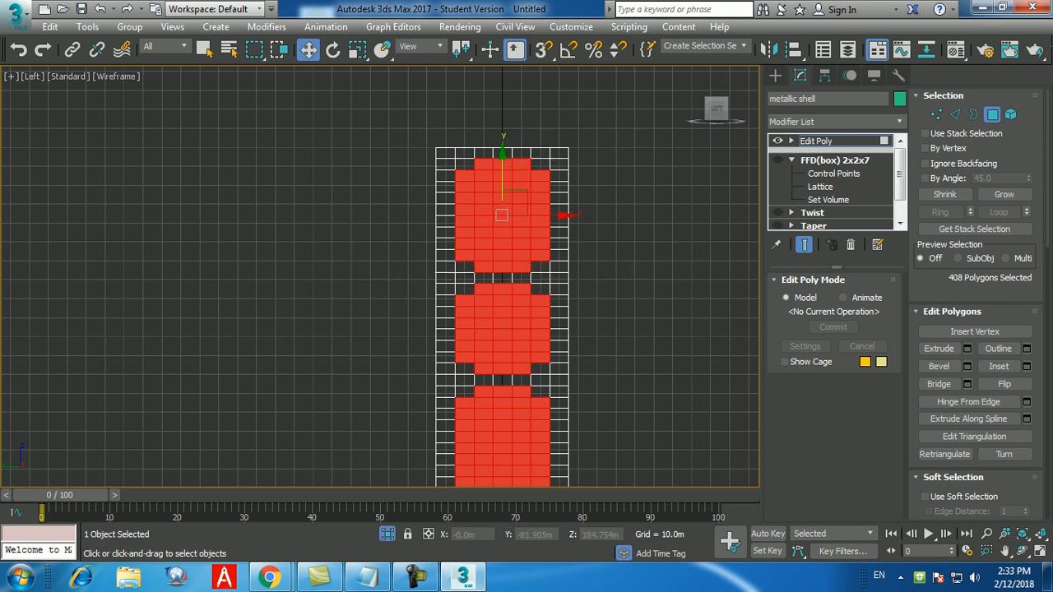
- Deselect a stepped entrance arch on the side faces: rows two and three flanking the center column, rows three and four within it
scroll(541, 334, "up", 5)
middle_click_drag(518, 481, 553, 379)
left_click(497, 401, "alt")
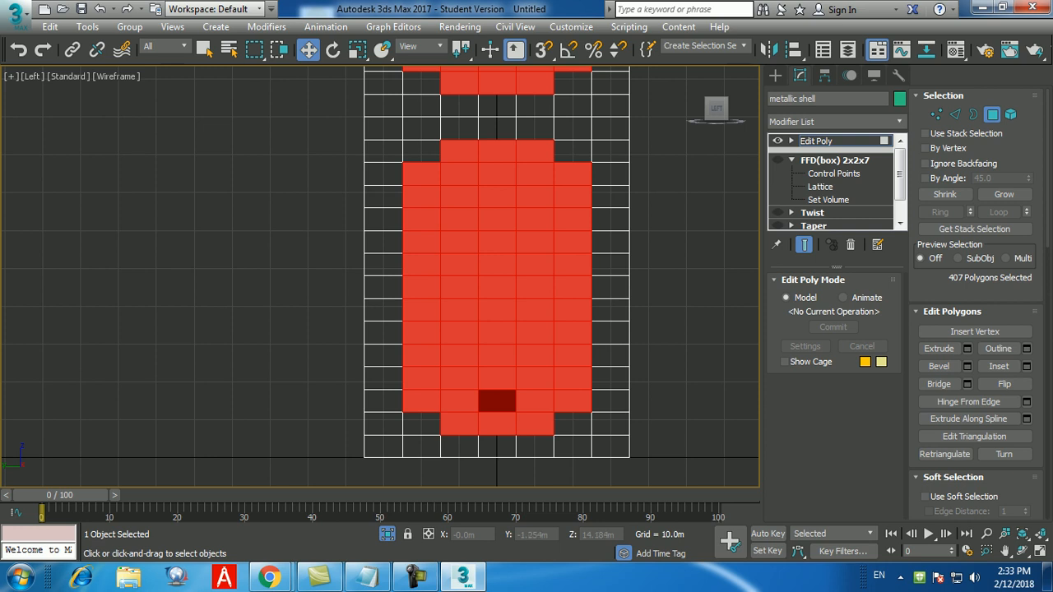
left_click_drag(503, 444, 495, 385, "alt")
scroll(507, 434, "down", 1)
scroll(504, 436, "up", 1)
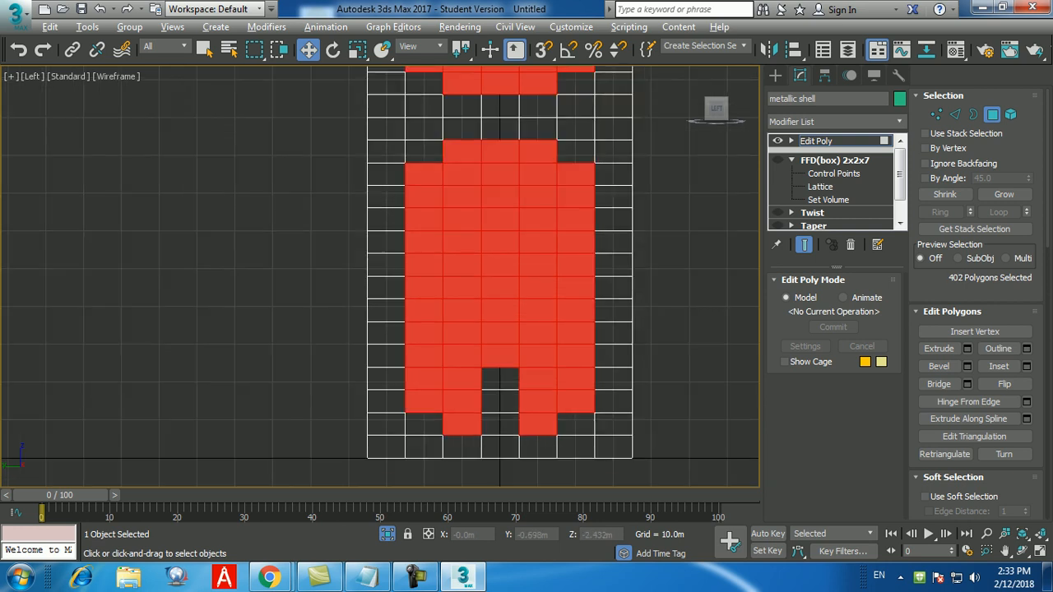
left_click_drag(501, 455, 499, 419, "ctrl")
left_click_drag(512, 467, 458, 397, "alt")
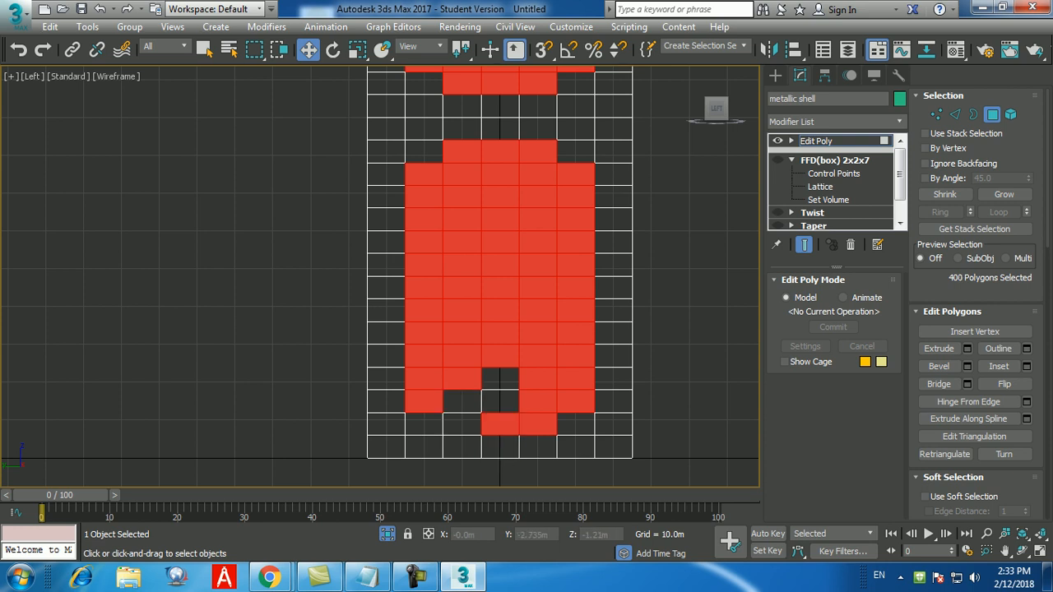
left_click_drag(543, 464, 541, 410, "alt")
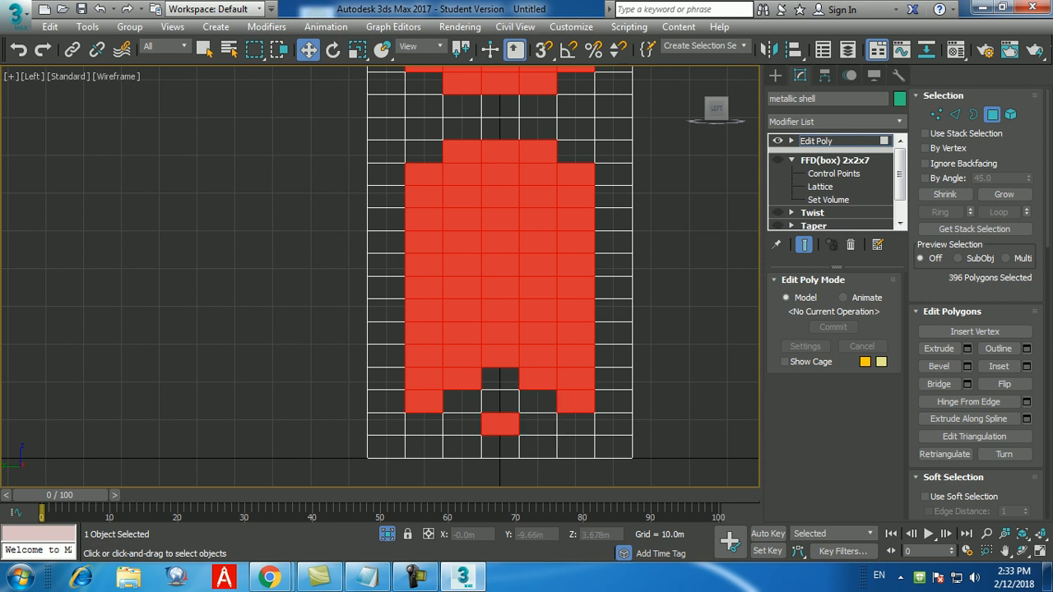
- Delete the polygons still selected on the shell's side faces to leave openings between the bands
scroll(552, 432, "down", 8)
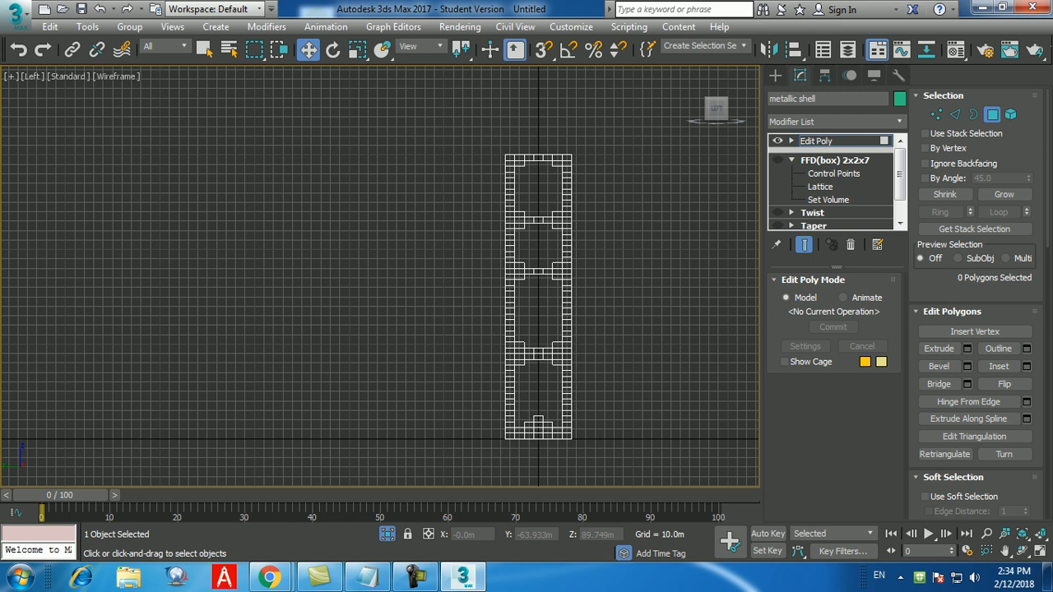
key("alt+w")
scroll(609, 448, "down", 5)
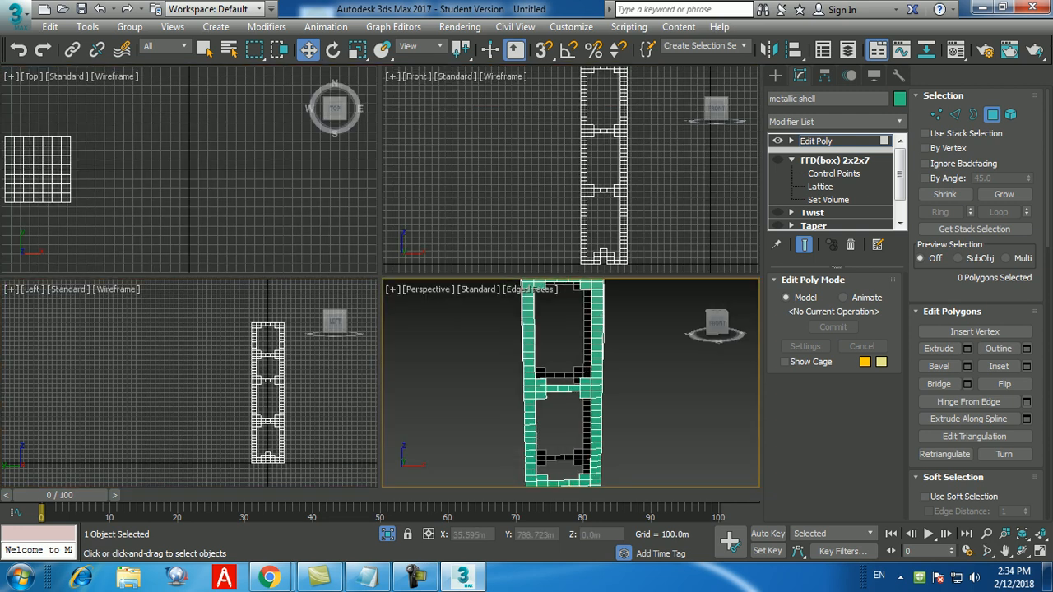
middle_click_drag(609, 428, 676, 449, "alt")
scroll(631, 453, "up", 4)
scroll(629, 453, "down", 4)
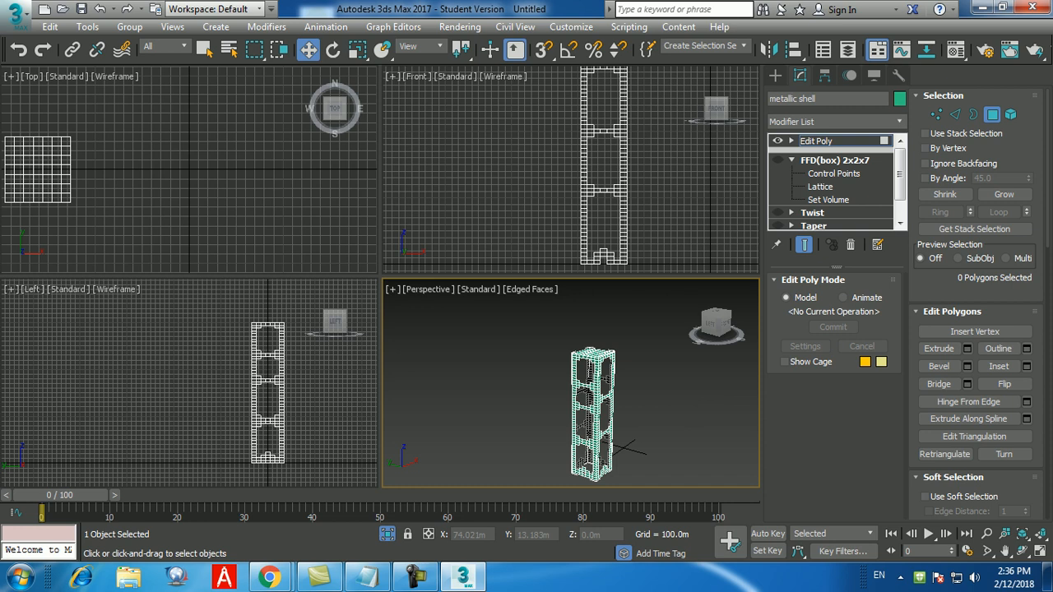
left_click(415, 577)
left_click(978, 508)
- Switch the shell's Edit Poly modifier to Edge level and select one vertical edge on a corner of the frame
key("alt+w")
scroll(399, 296, "up", 5)
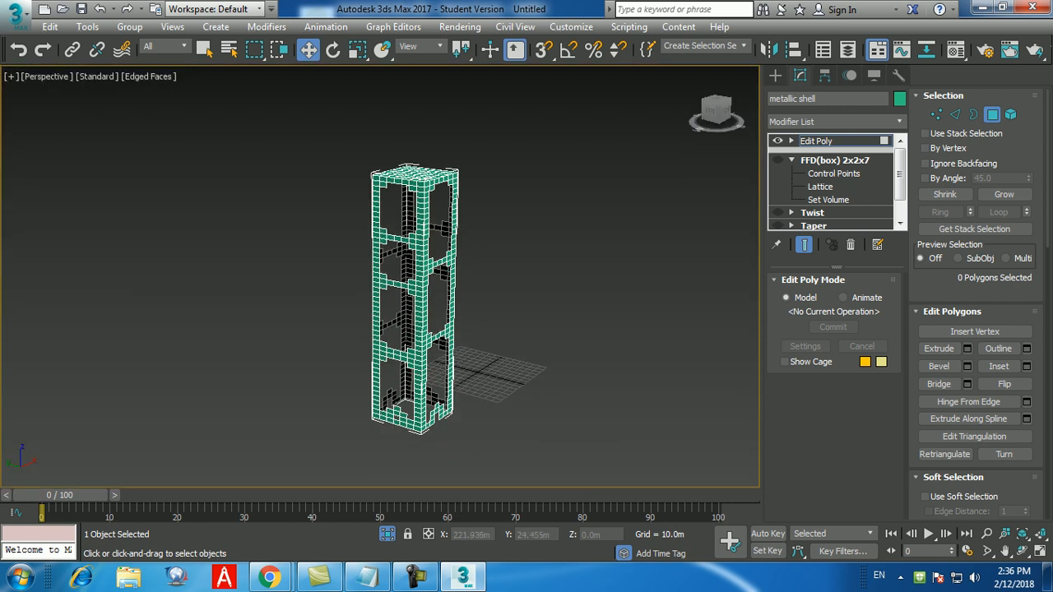
middle_click_drag(444, 248, 453, 283)
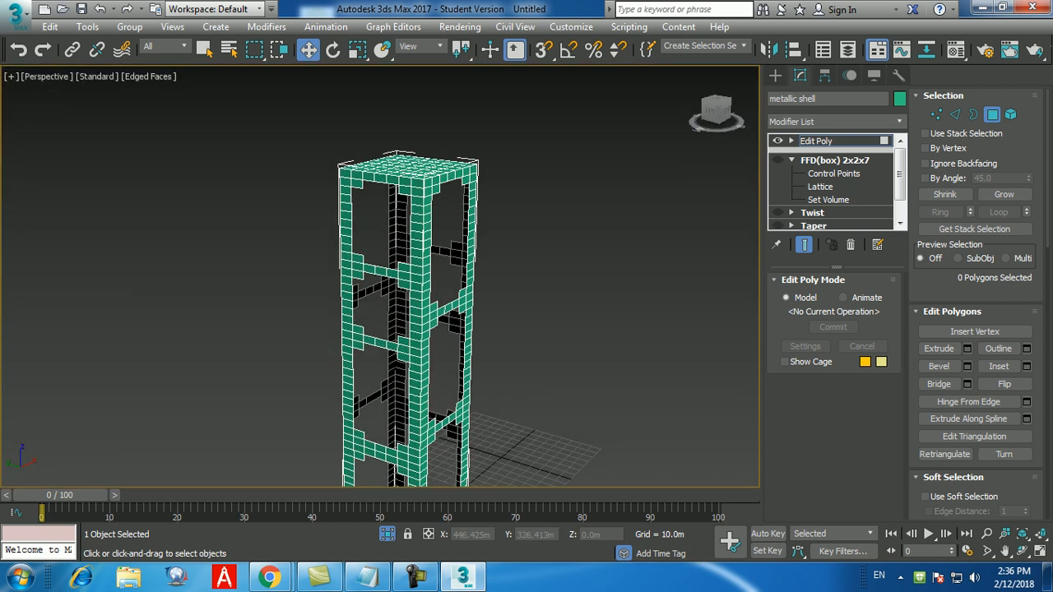
scroll(409, 315, "up", 3)
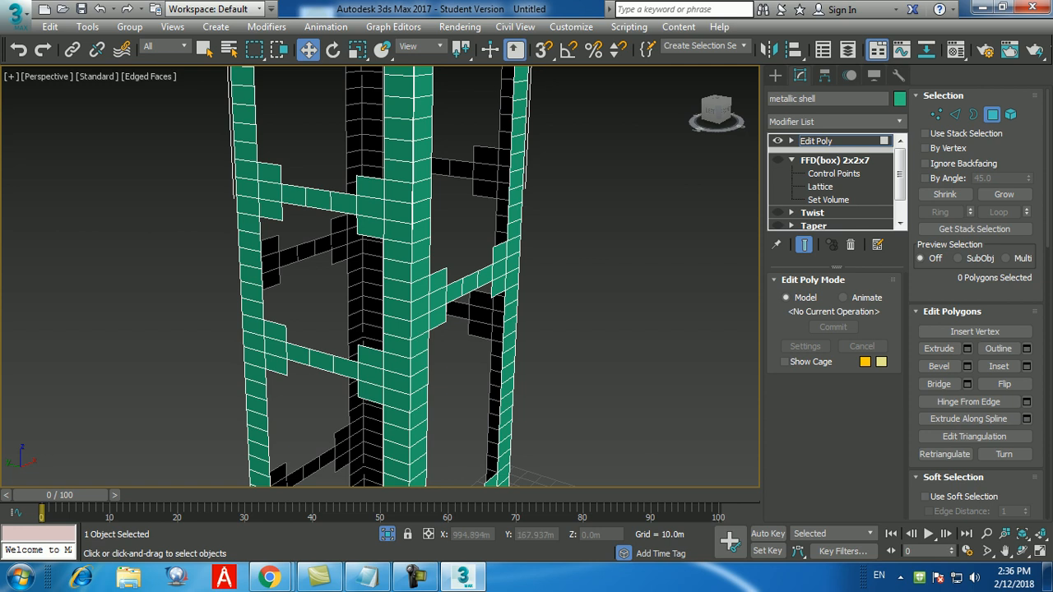
left_click(954, 114)
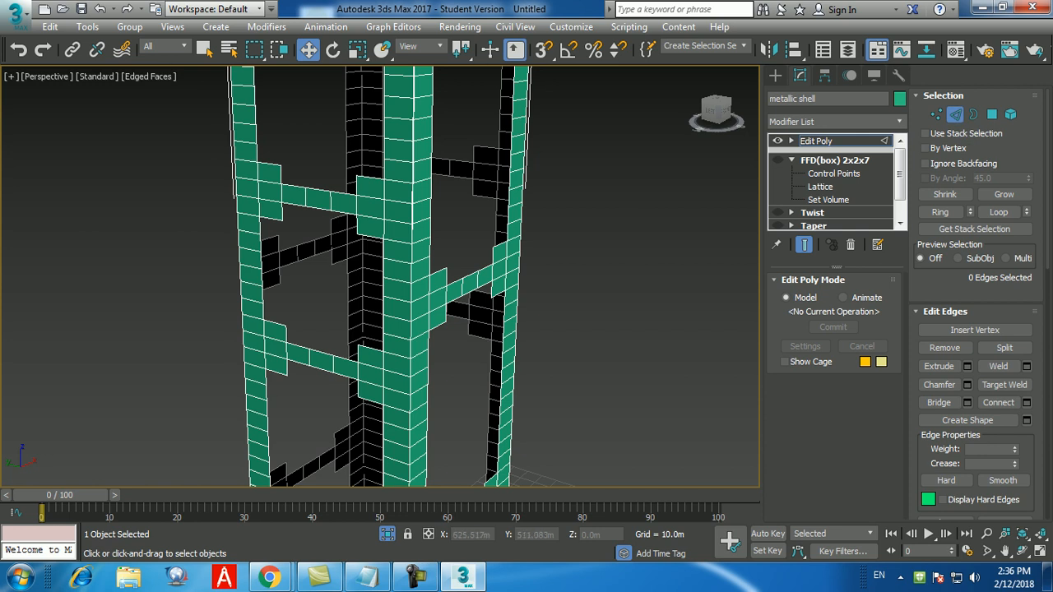
middle_click_drag(428, 280, 430, 282)
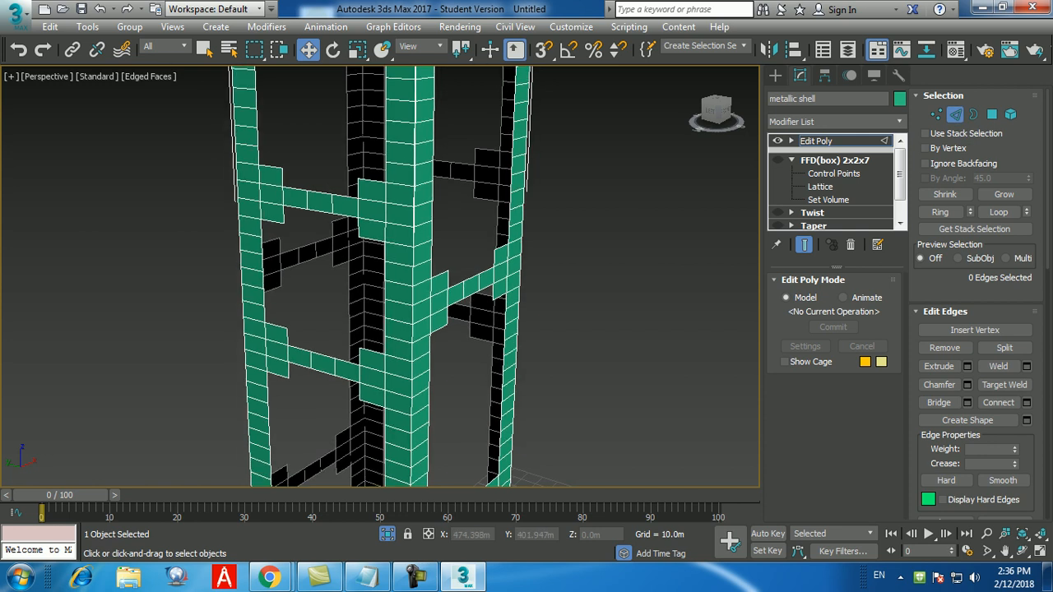
scroll(420, 272, "up", 2)
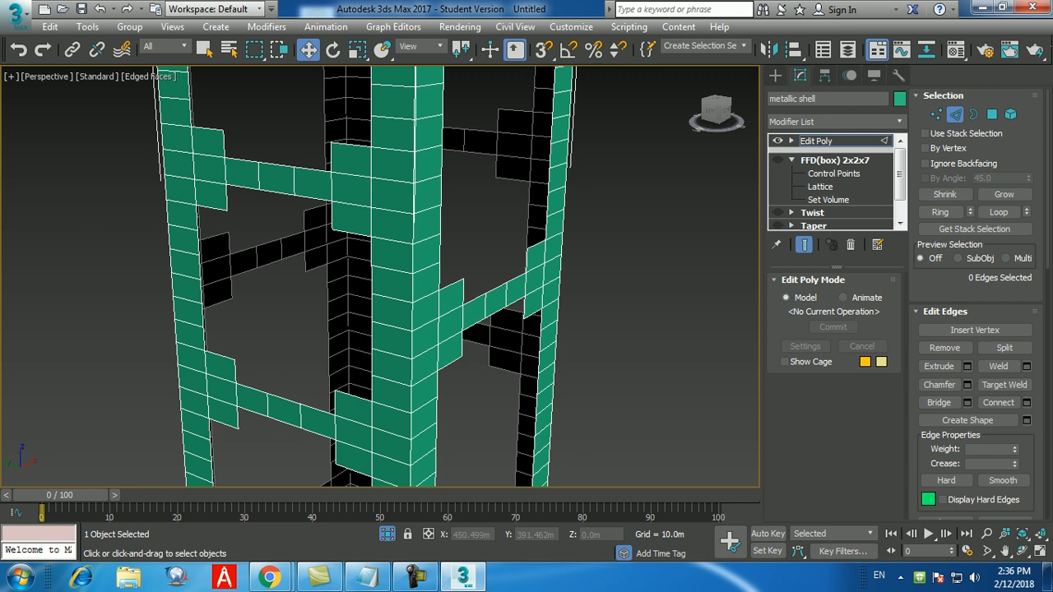
left_click(413, 256)
middle_click_drag(412, 257, 62, 218, "alt")
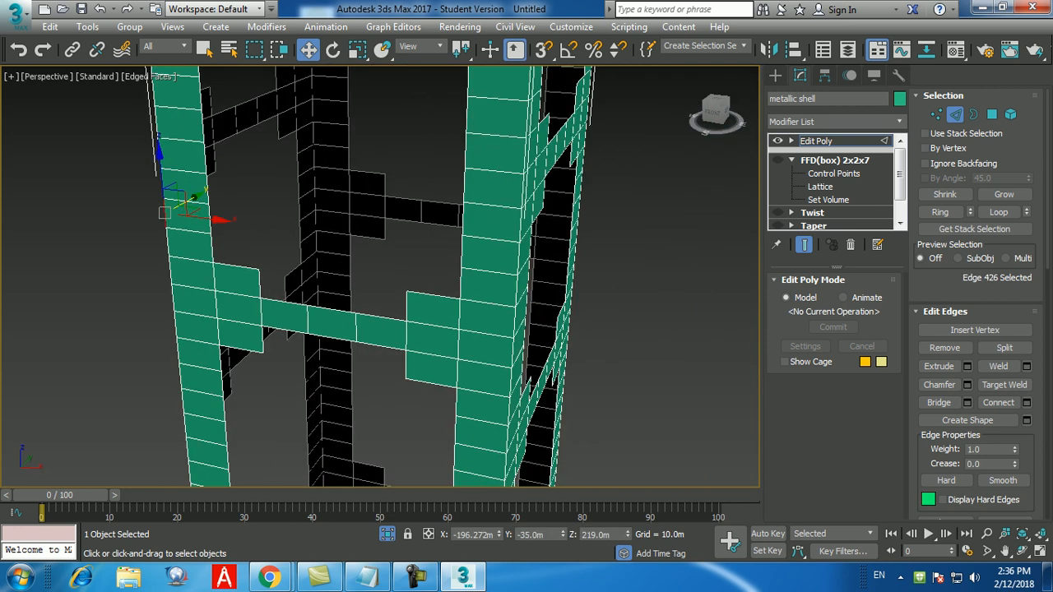
- Add one vertical edge on each of the other three frame corners to the selection
left_click(522, 257, "ctrl")
middle_click_drag(522, 256, 317, 261, "alt")
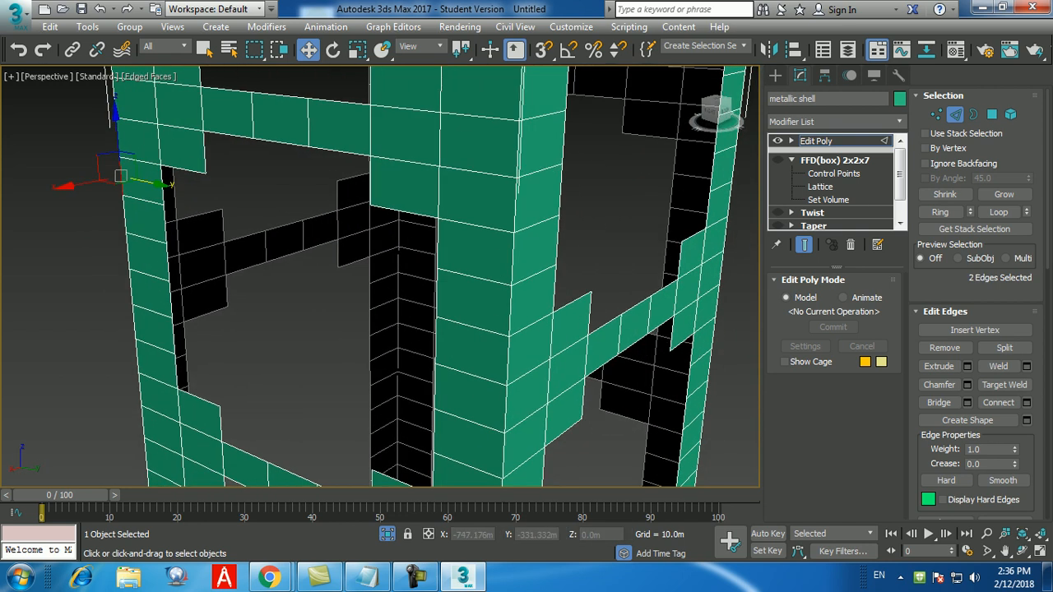
left_click(512, 259, "ctrl")
middle_click_drag(512, 259, 327, 261, "alt")
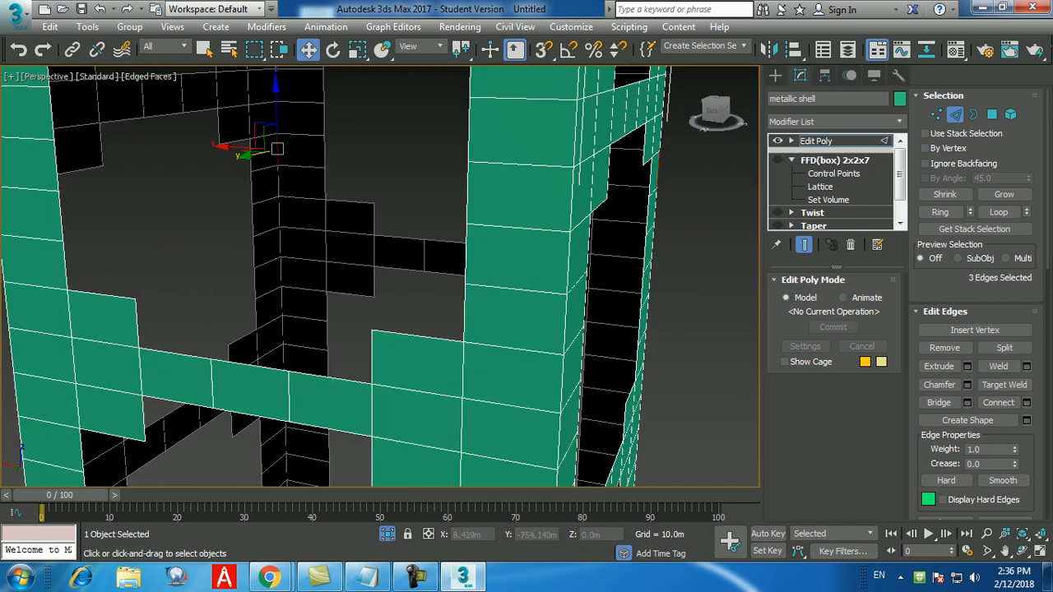
left_click(567, 264, "ctrl")
scroll(564, 264, "down", 3)
middle_click_drag(564, 265, 851, 265, "alt")
middle_click_drag(378, 263, 674, 264, "alt")
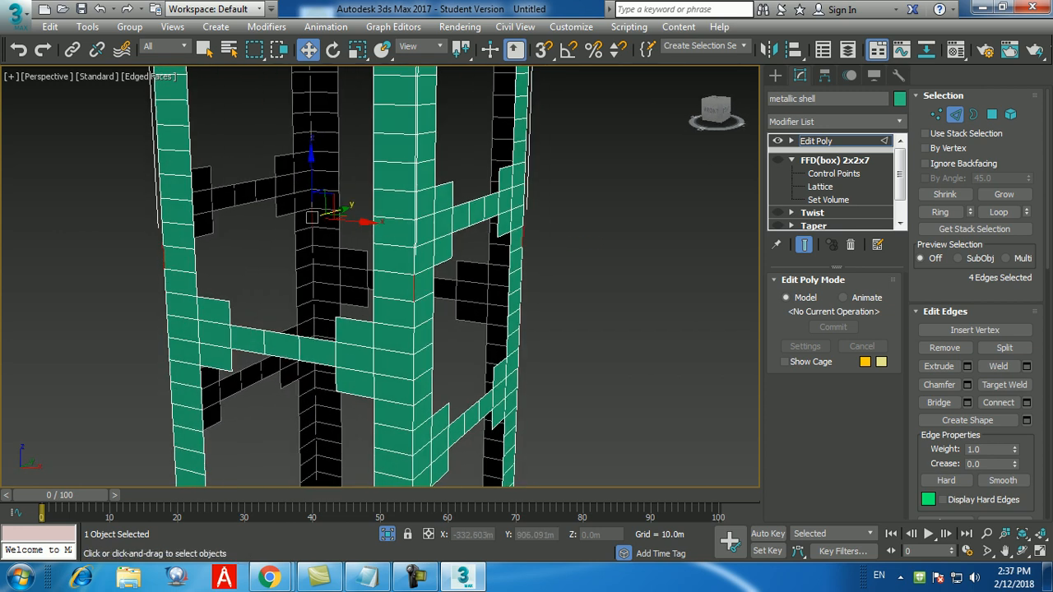
- Try to expand the four selected corner edges into full edge loops
left_click(998, 212)
key("ctrl+z")
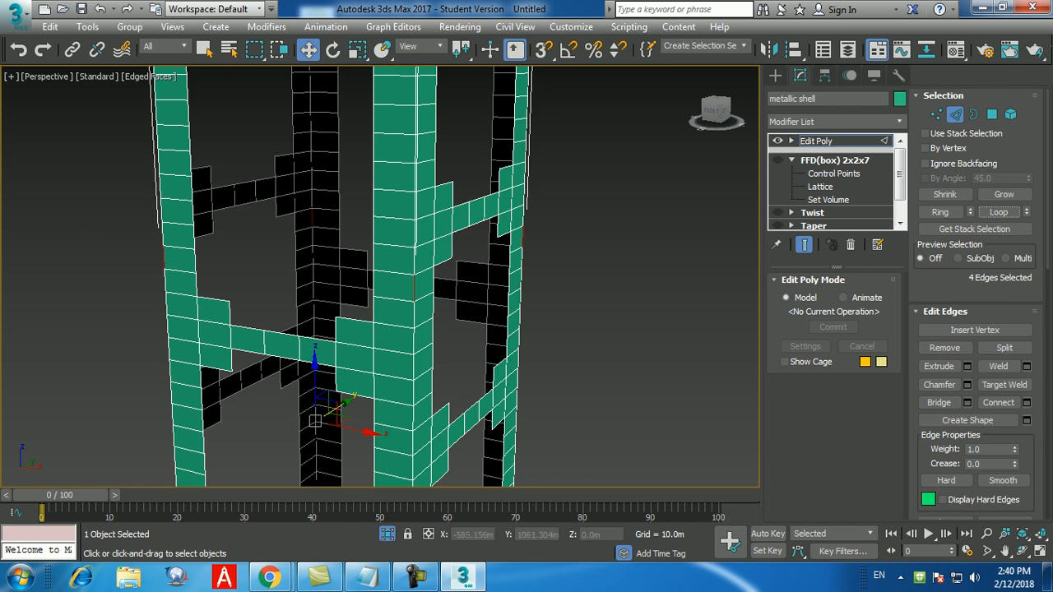
- Expand the four selected corner edges into full loops and chamfer them by 2.0 m with 4 segments
left_click(998, 212)
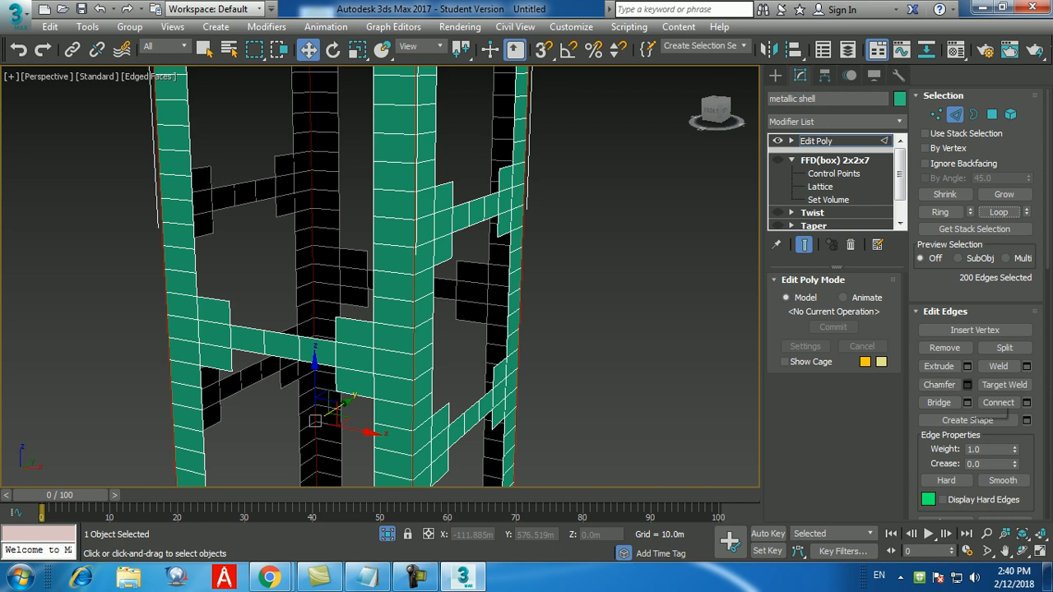
left_click(967, 384)
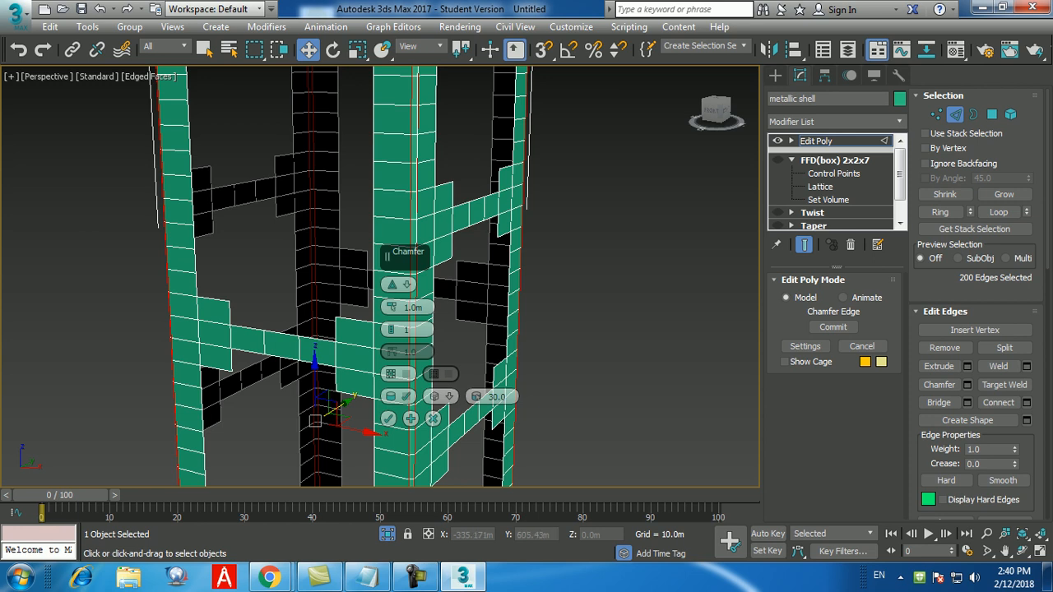
left_click_drag(425, 308, 401, 307)
type("2")
key("Return")
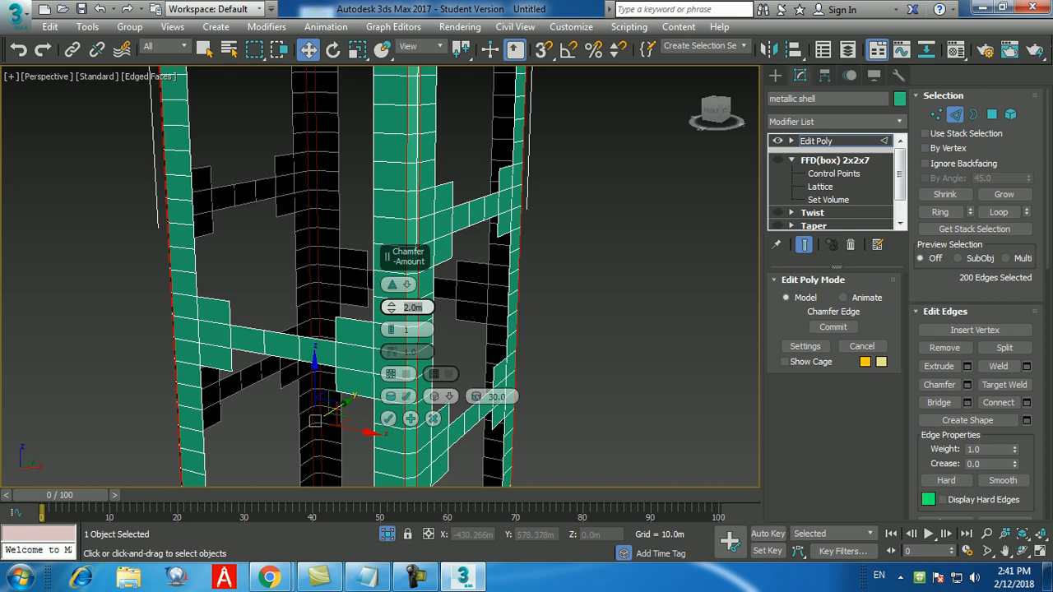
double_click(407, 330)
type("4")
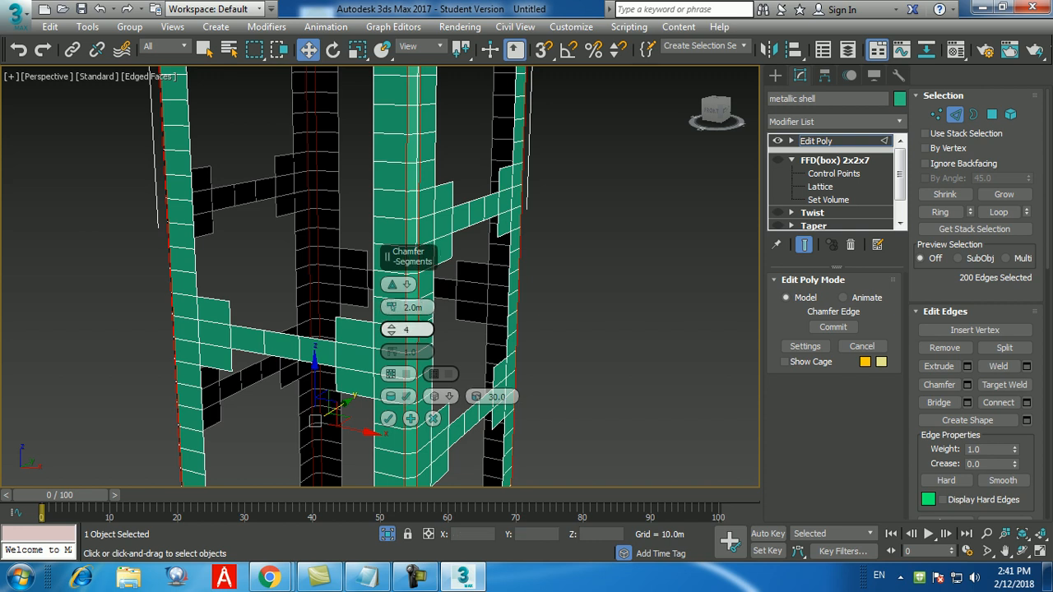
key("Return")
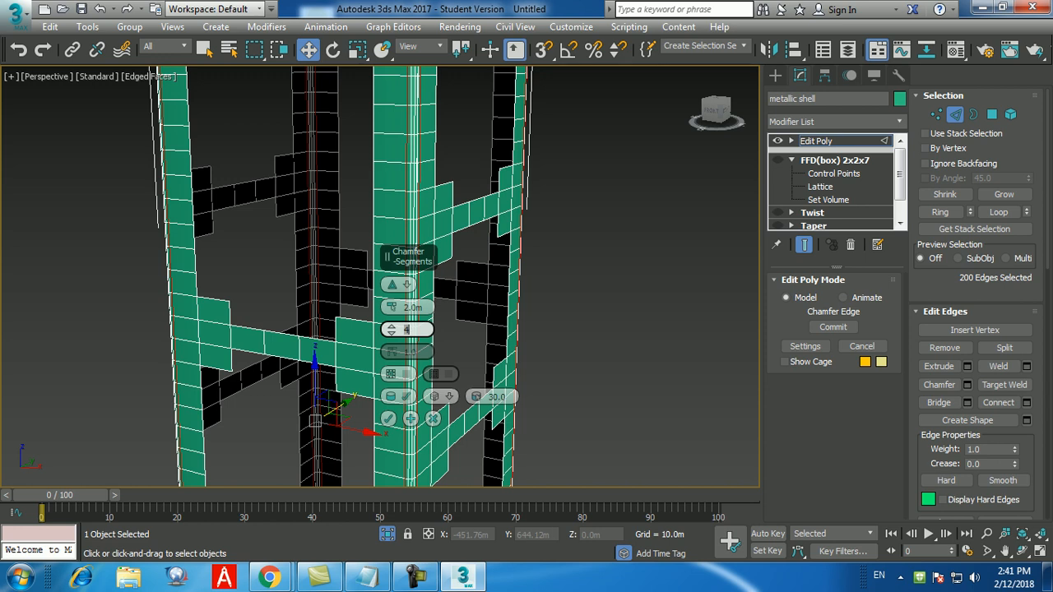
key("Return")
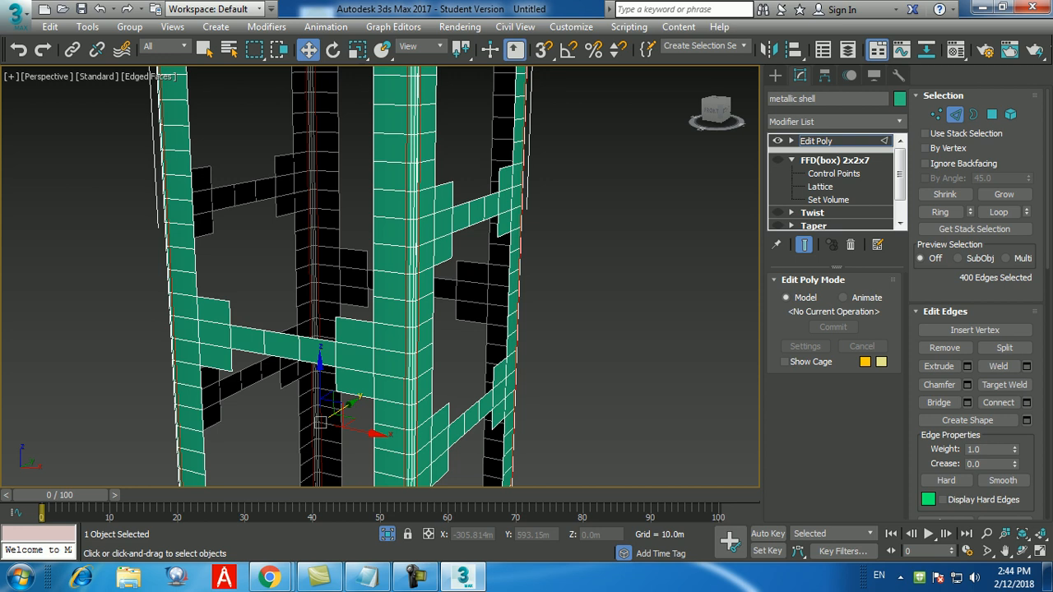
- Add a Shell modifier to the metallic shell and set its outer amount to 2.0 m
left_click(898, 122)
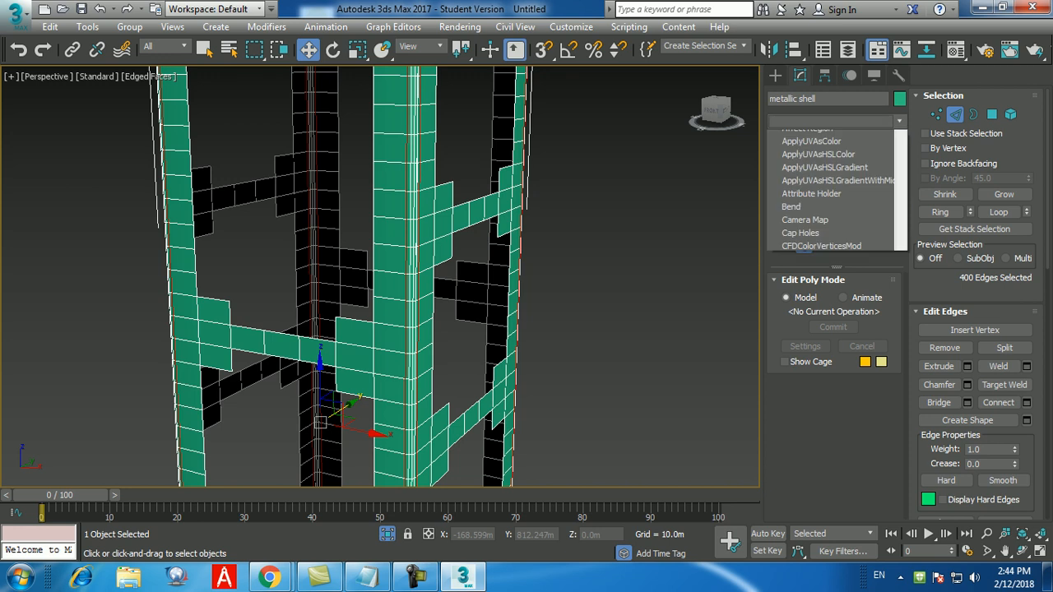
type("sh")
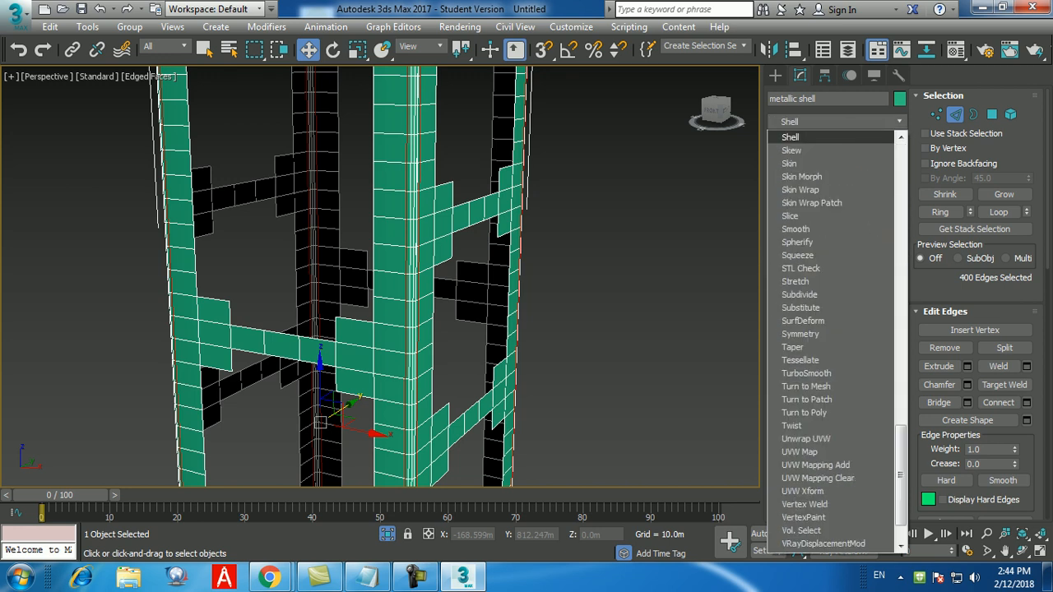
key("Return")
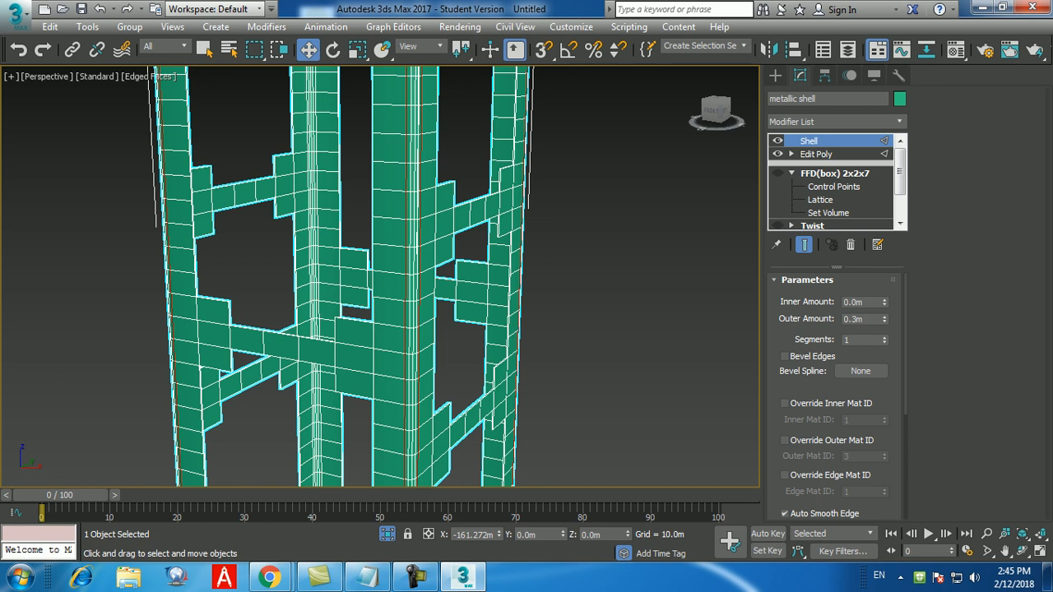
double_click(854, 319)
type("2")
key("Return")
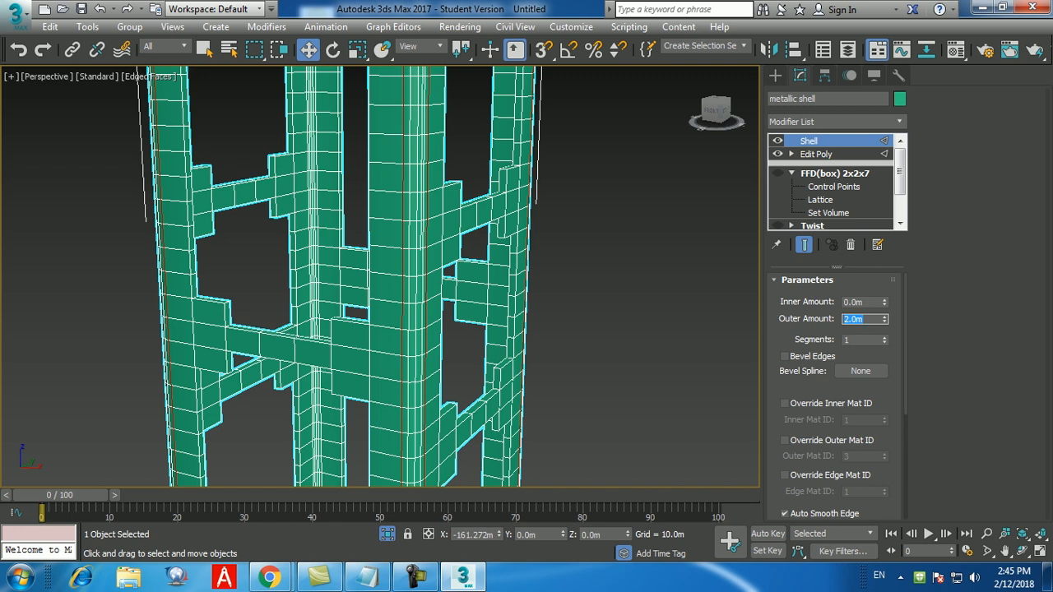
- Turn the metallic shell's FFD(box) 2x2x7, Twist and Taper modifiers back on
left_click(777, 173)
left_click(777, 226)
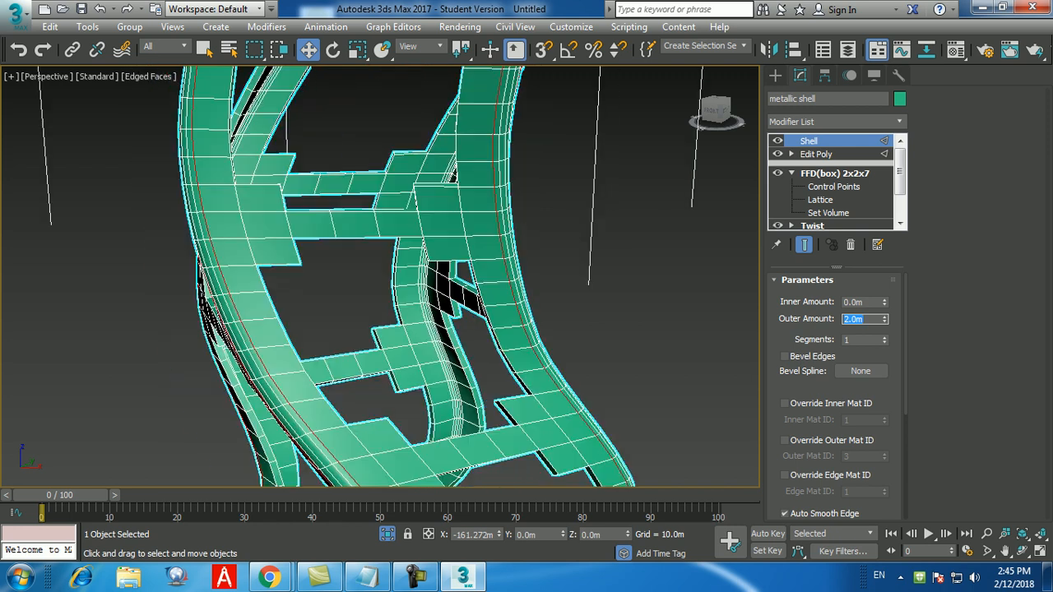
left_click_drag(899, 173, 899, 195)
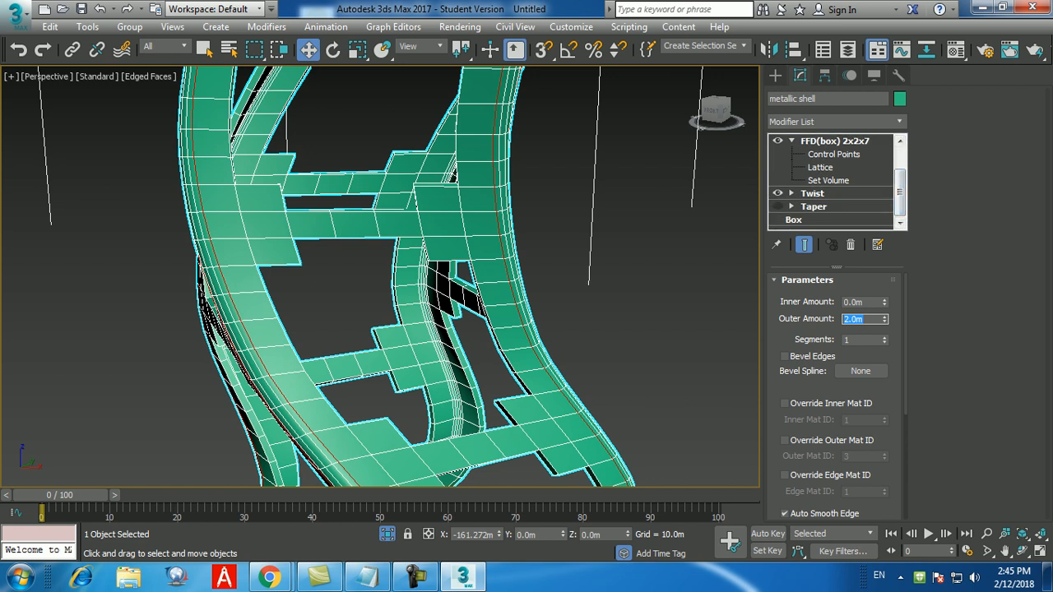
left_click(777, 207)
scroll(505, 335, "down", 8)
scroll(543, 362, "up", 3)
- Clear the selection and switch the perspective view from edged faces to plain default shading
left_click(775, 75)
left_click(588, 238)
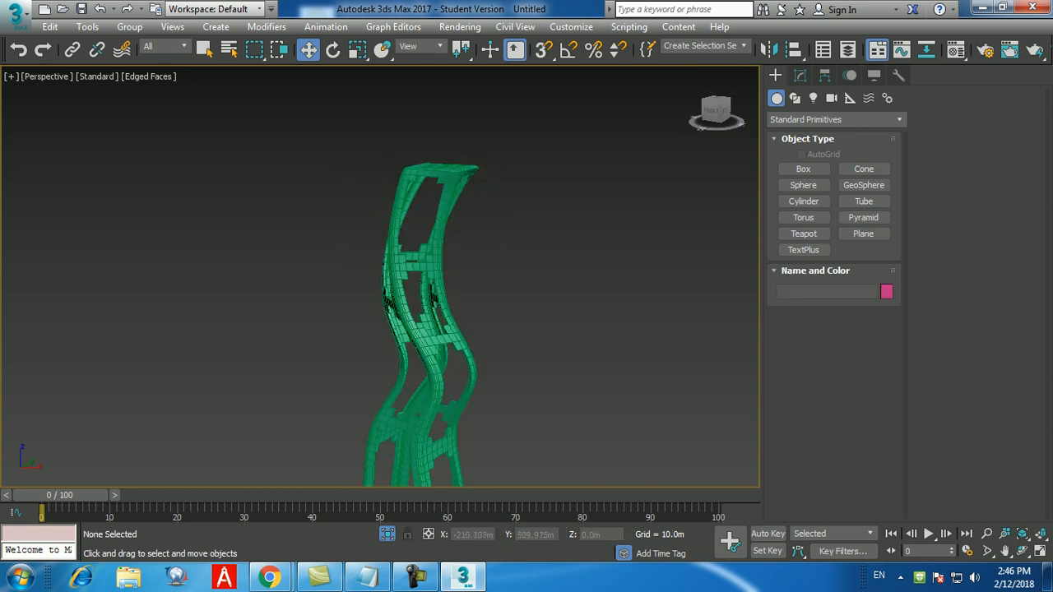
key("F4")
middle_click_drag(551, 329, 586, 236)
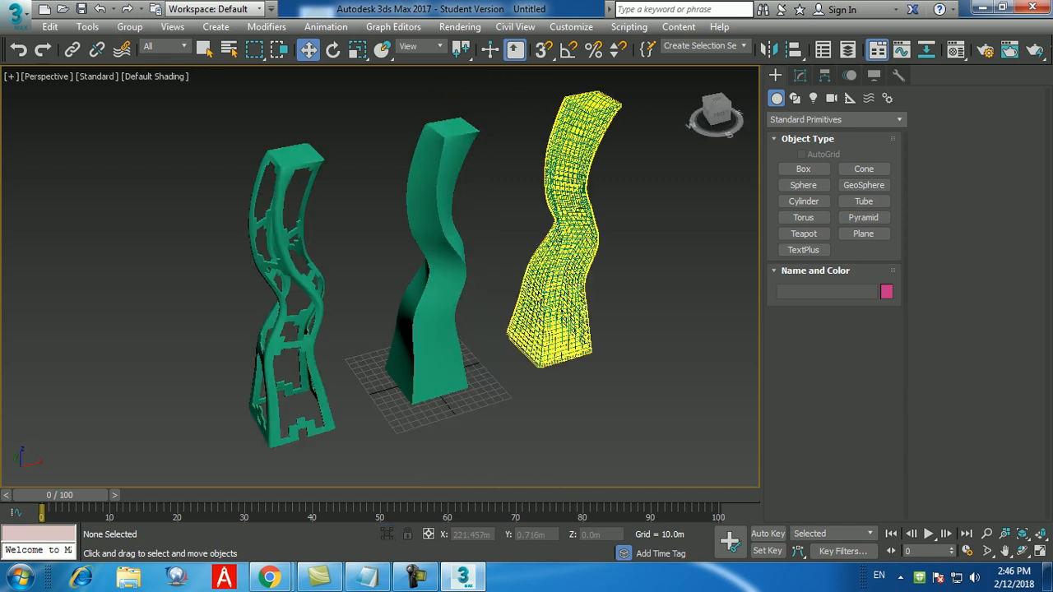
middle_click_drag(520, 444, 488, 416, "alt")
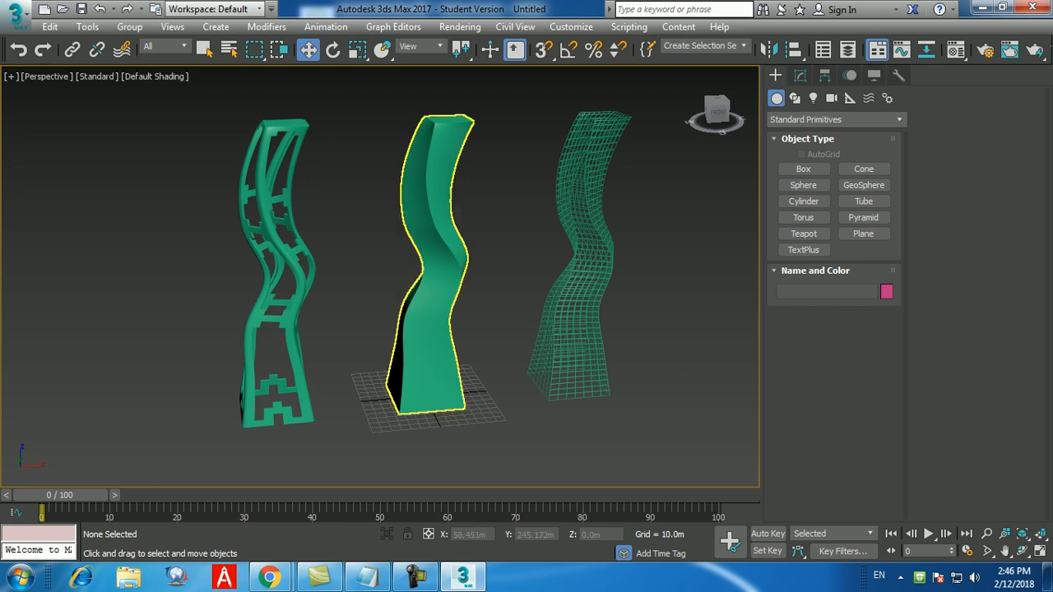
- Change the Glass tower's object colour to medium blue
left_click(432, 271)
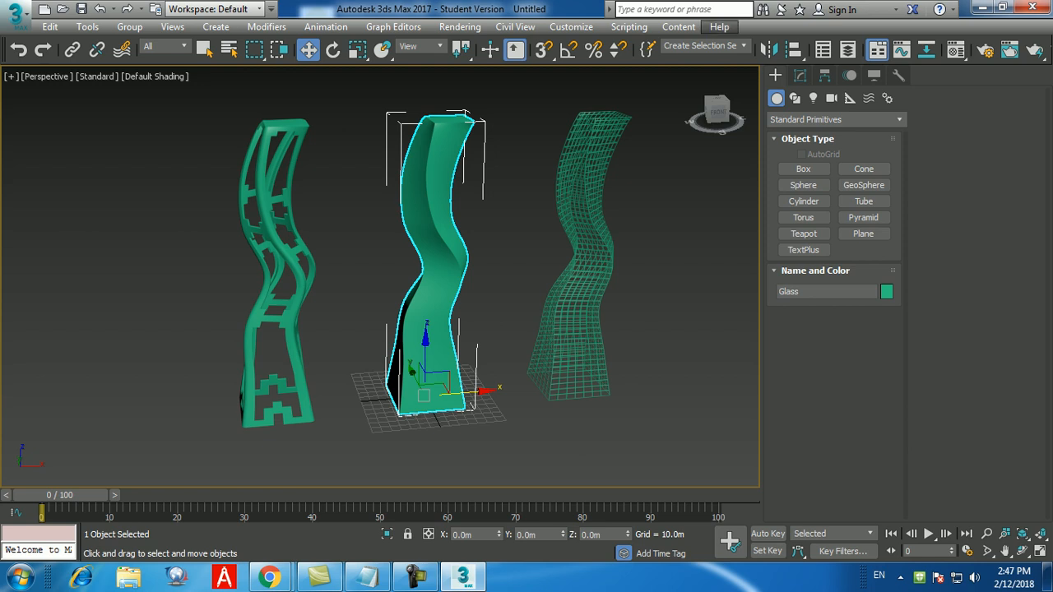
left_click(506, 222)
left_click(440, 222)
left_click(885, 291)
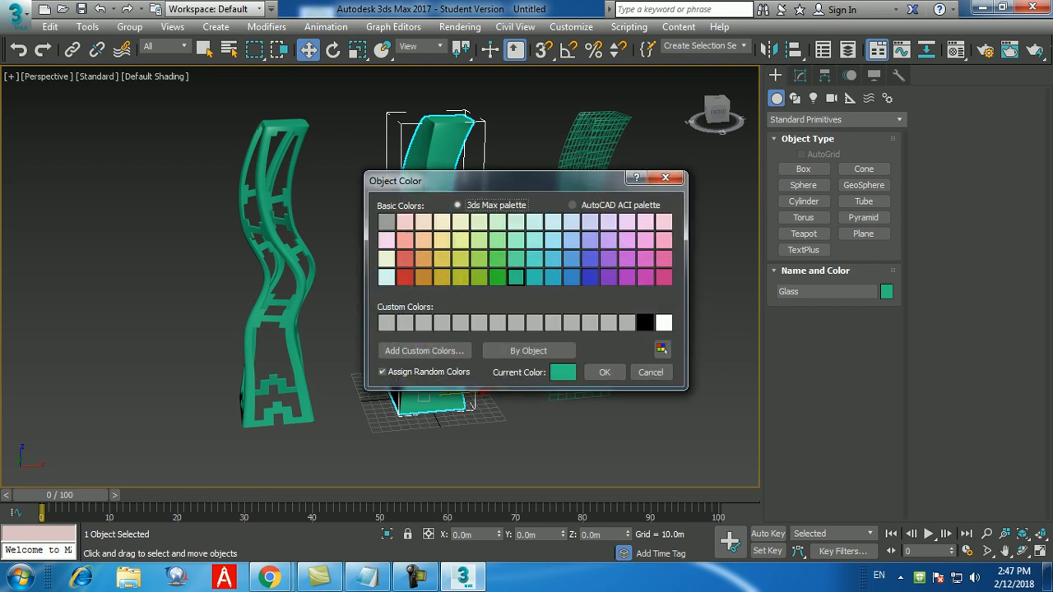
left_click(572, 278)
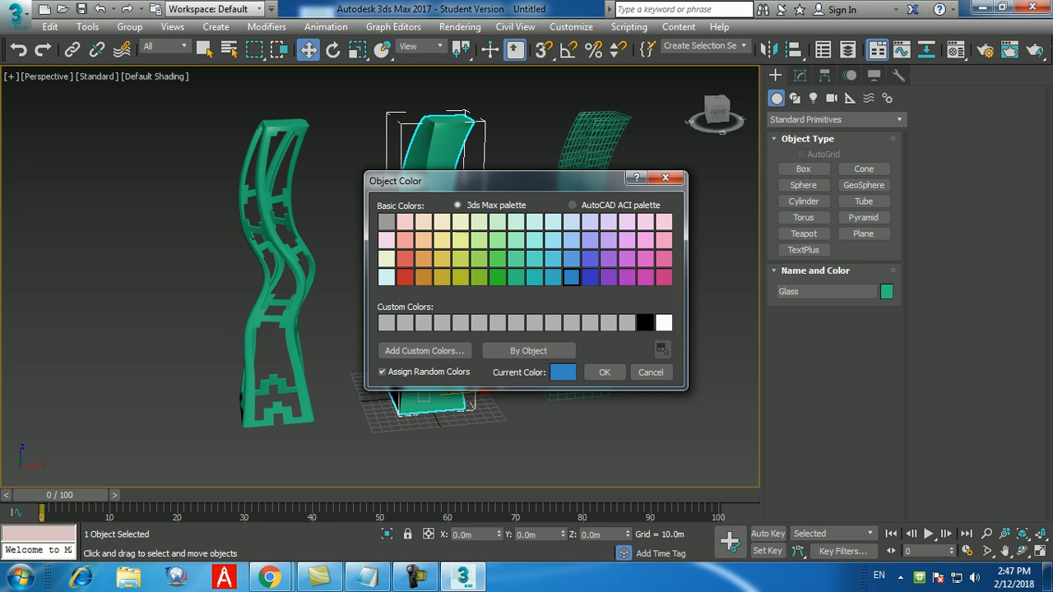
left_click(604, 372)
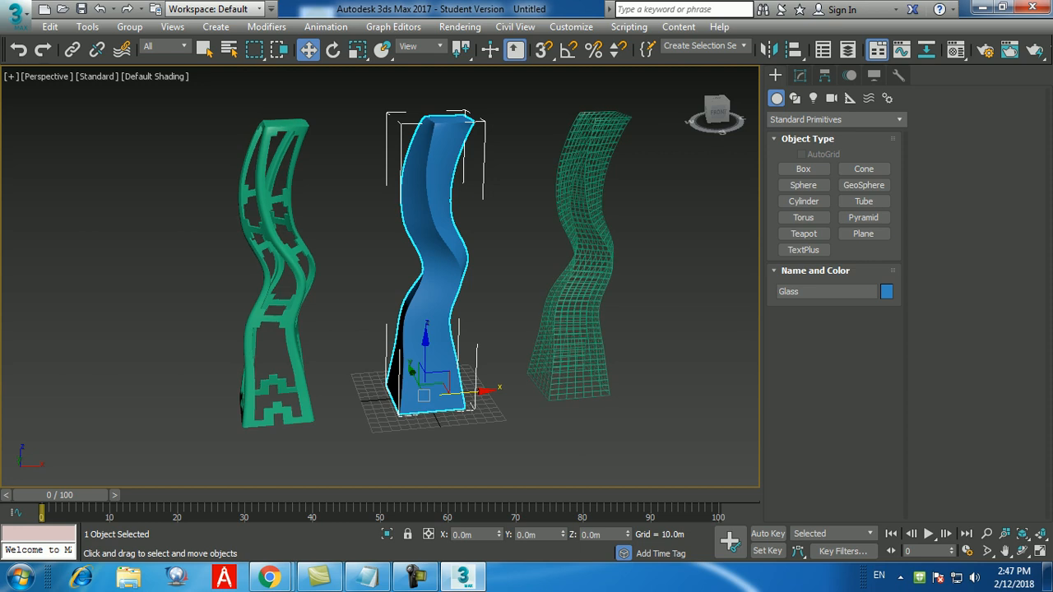
- Change the Mullion grid's object colour to the palest cyan in the basic palette
left_click(602, 296)
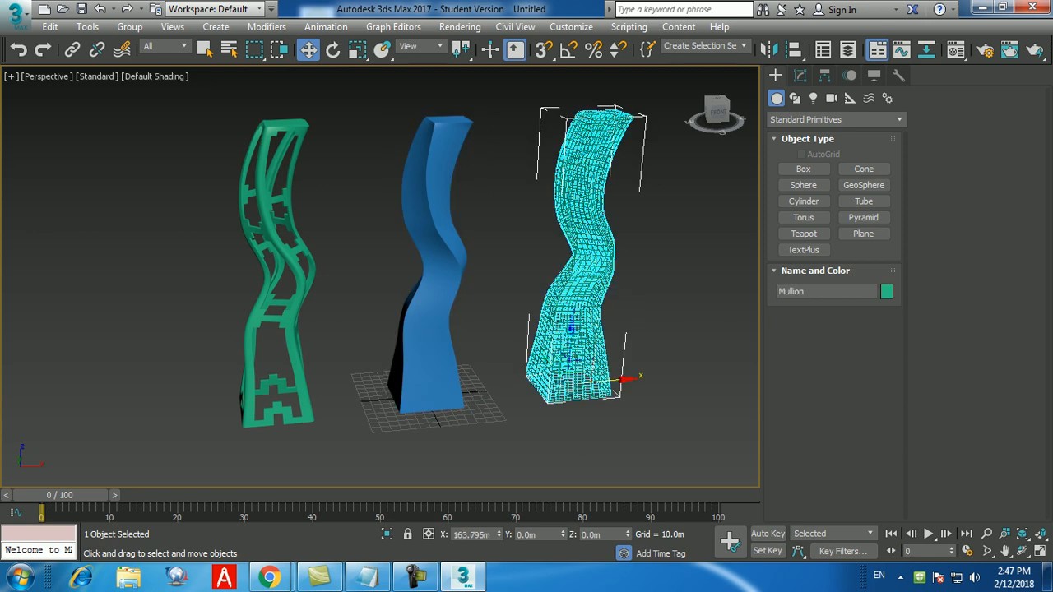
left_click(887, 292)
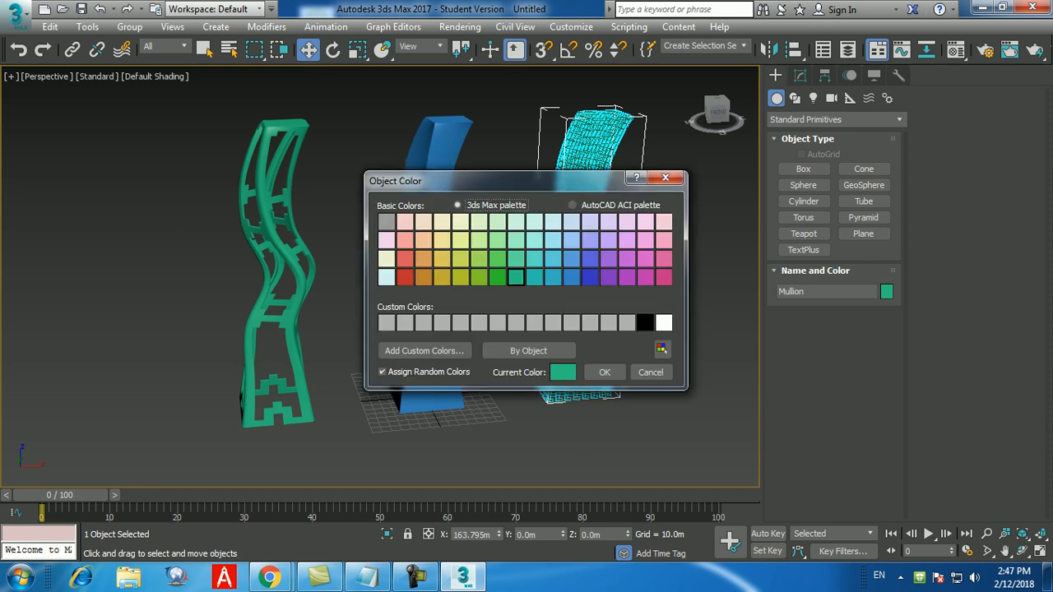
left_click(386, 278)
left_click(604, 372)
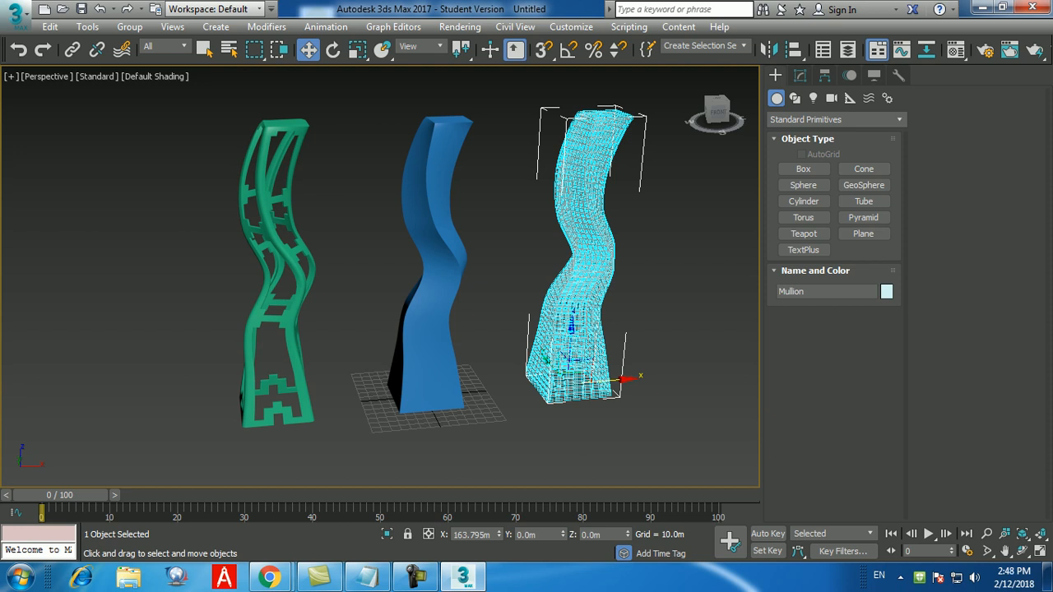
- Move the Mullion grid to X 0.0 m so it overlays the Glass tower
right_click(499, 534)
left_click(530, 222)
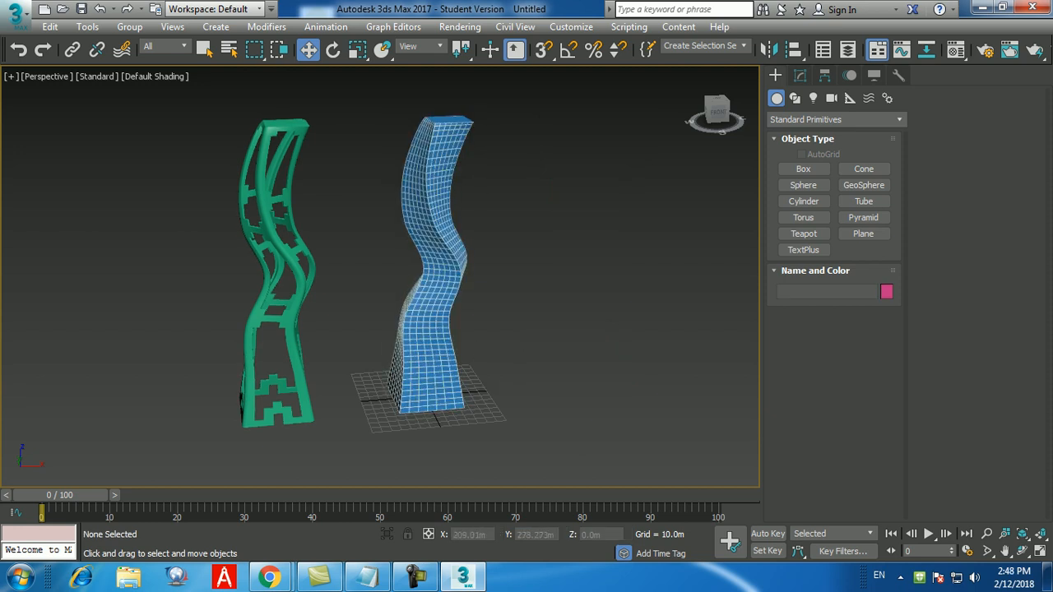
left_click(447, 398)
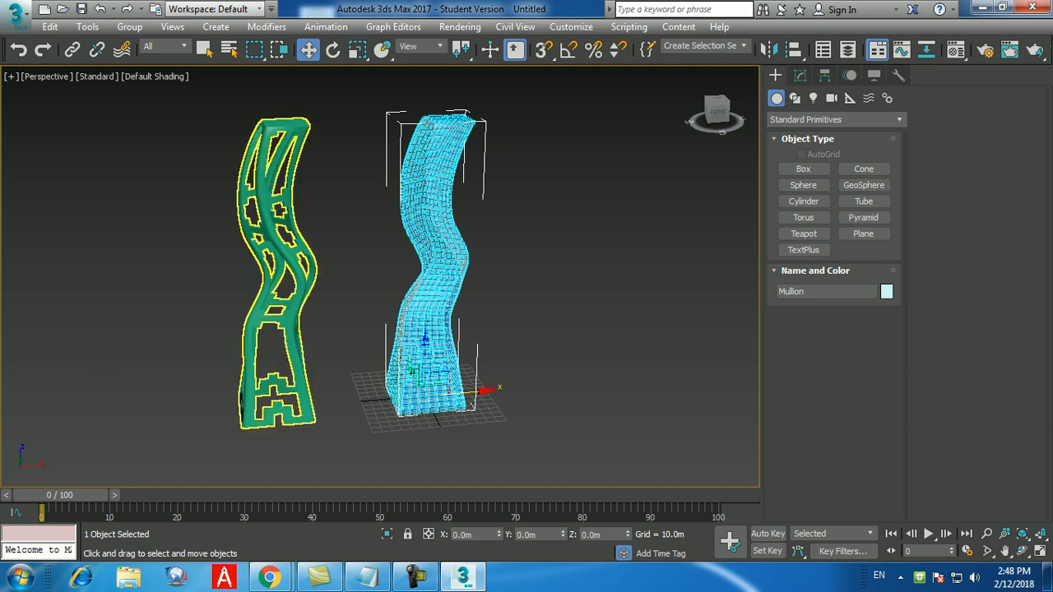
- Change the metallic shell's object colour to red and move it to X 0.0 m over the Glass tower
left_click(285, 244)
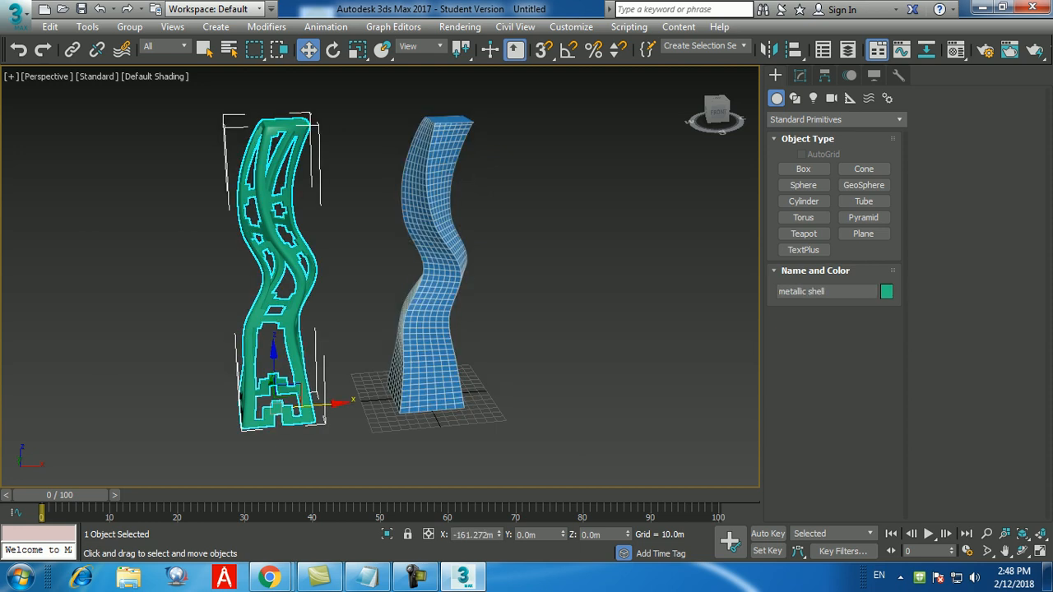
left_click(886, 291)
left_click(405, 277)
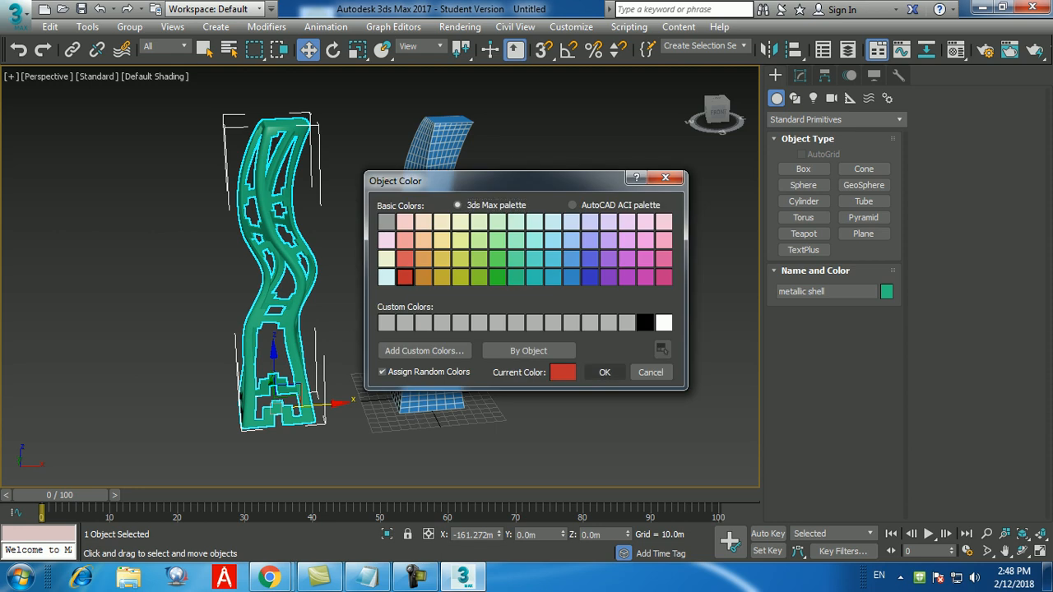
left_click(604, 373)
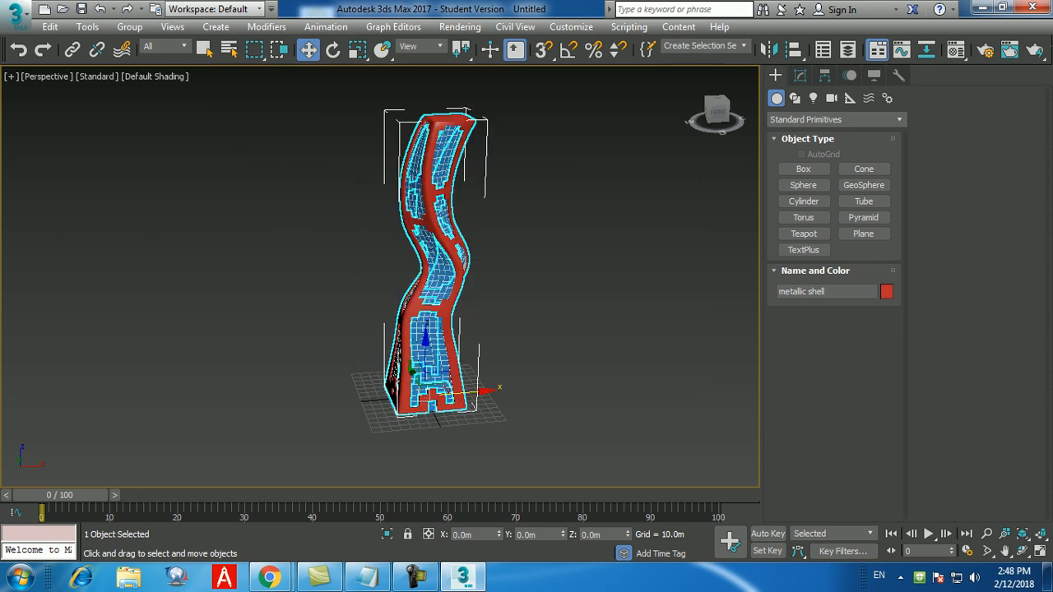
- Clear the selection and examine the assembled tower's frame, glass and mullions up close and as a whole
key("ctrl+d")
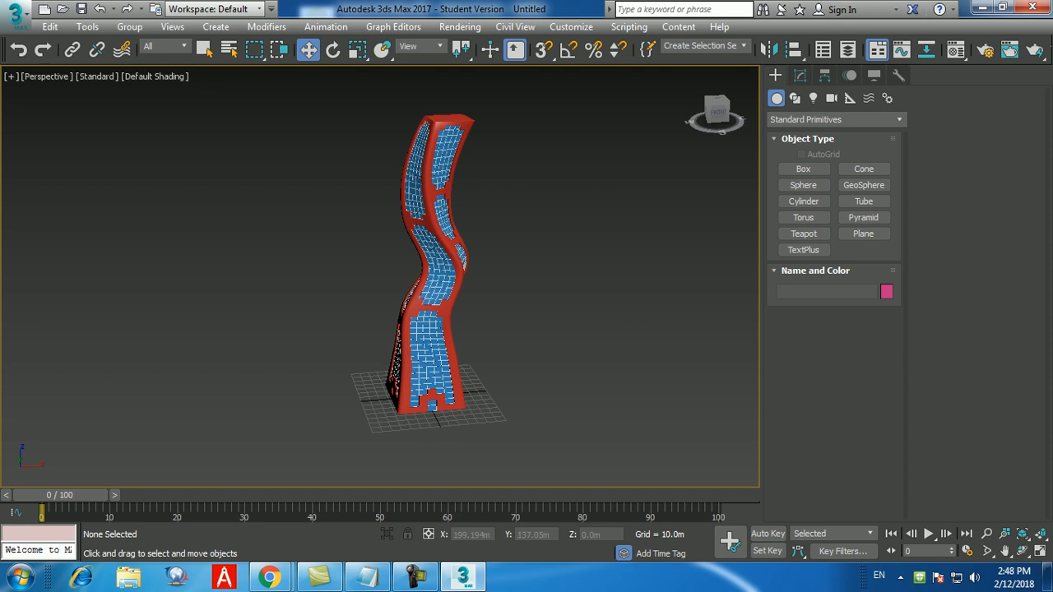
scroll(378, 276, "up", 5)
scroll(473, 107, "up", 3)
scroll(485, 205, "down", 5)
middle_click_drag(485, 206, 489, 189)
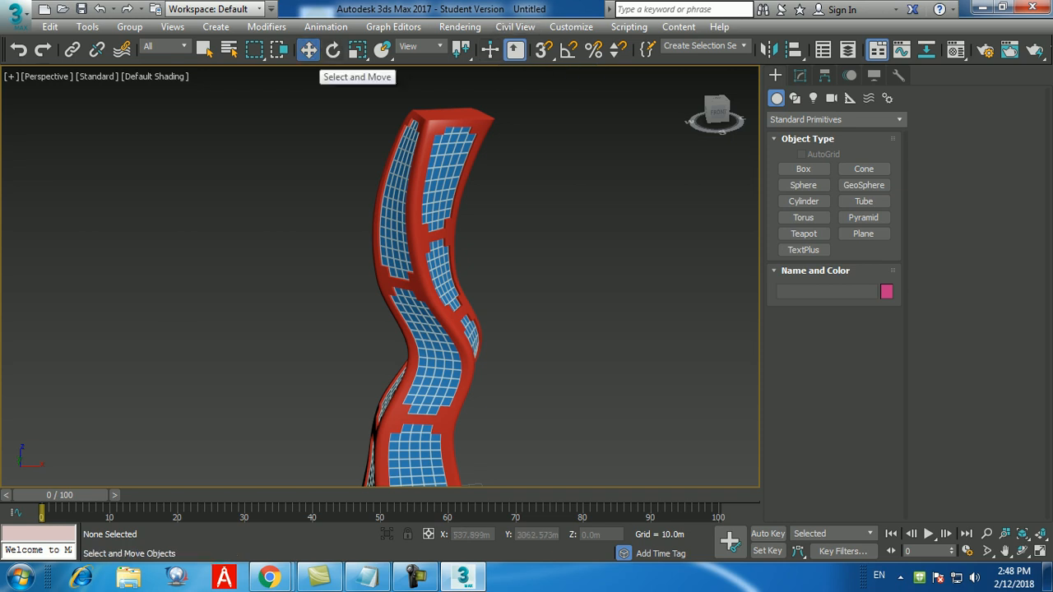
scroll(578, 268, "up", 3)
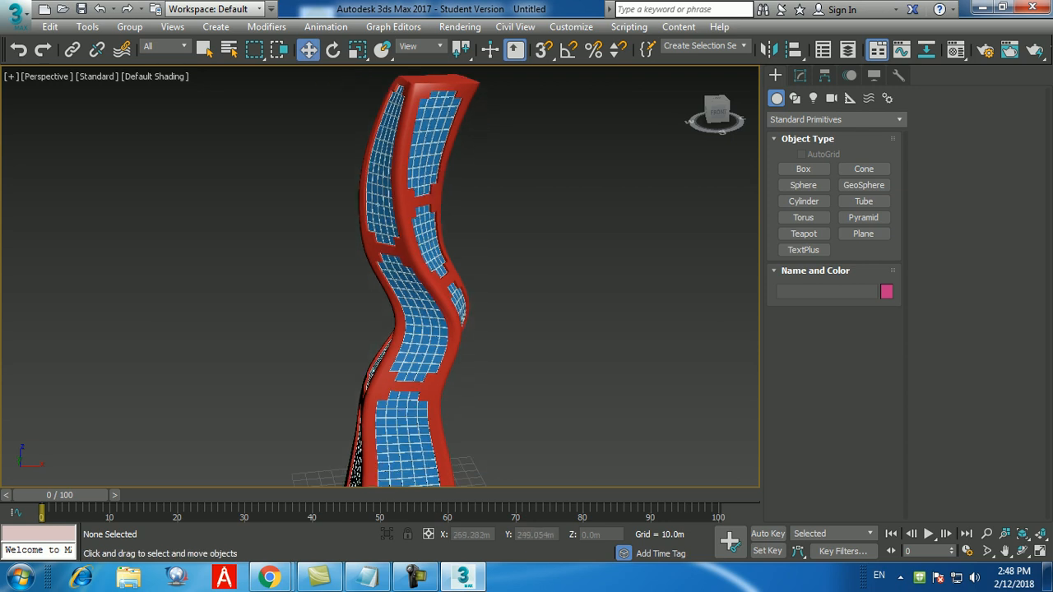
scroll(579, 268, "down", 6)
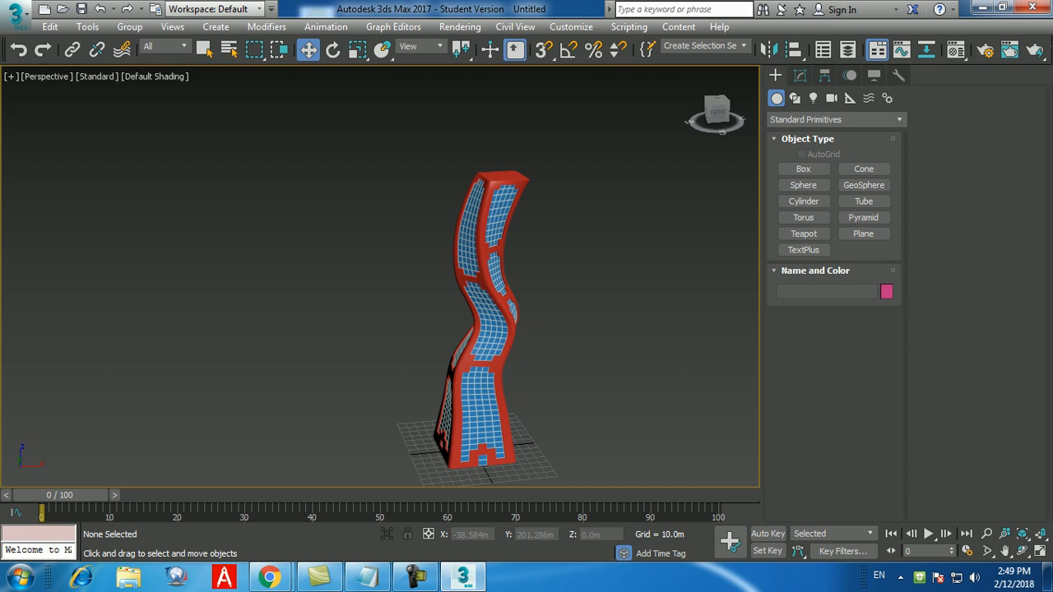
- Switch to Chrome and open the Google home page in a new tab
mouse_move(268, 577)
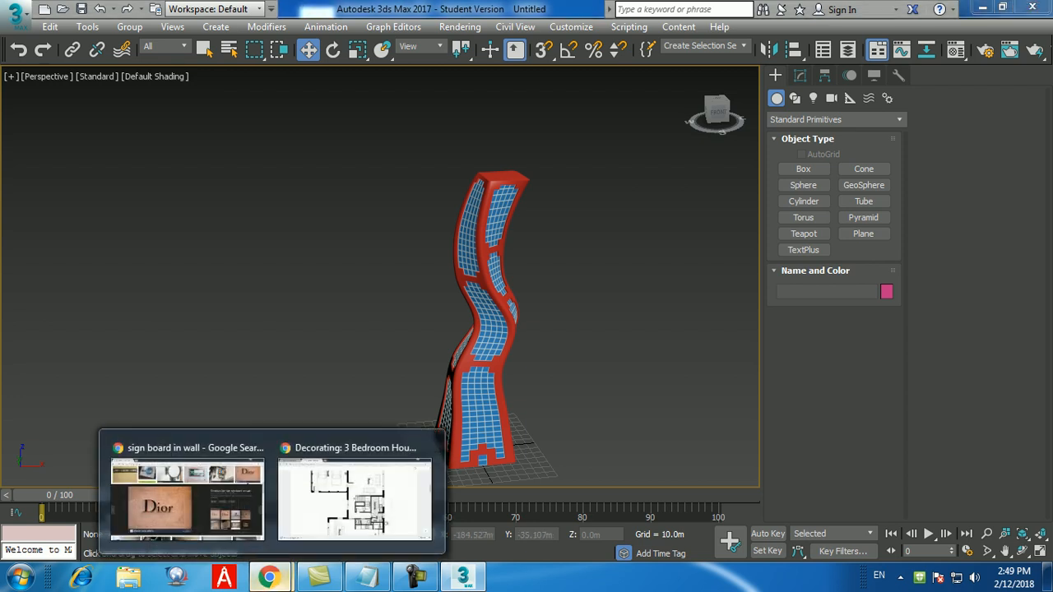
left_click(354, 493)
left_click(323, 10)
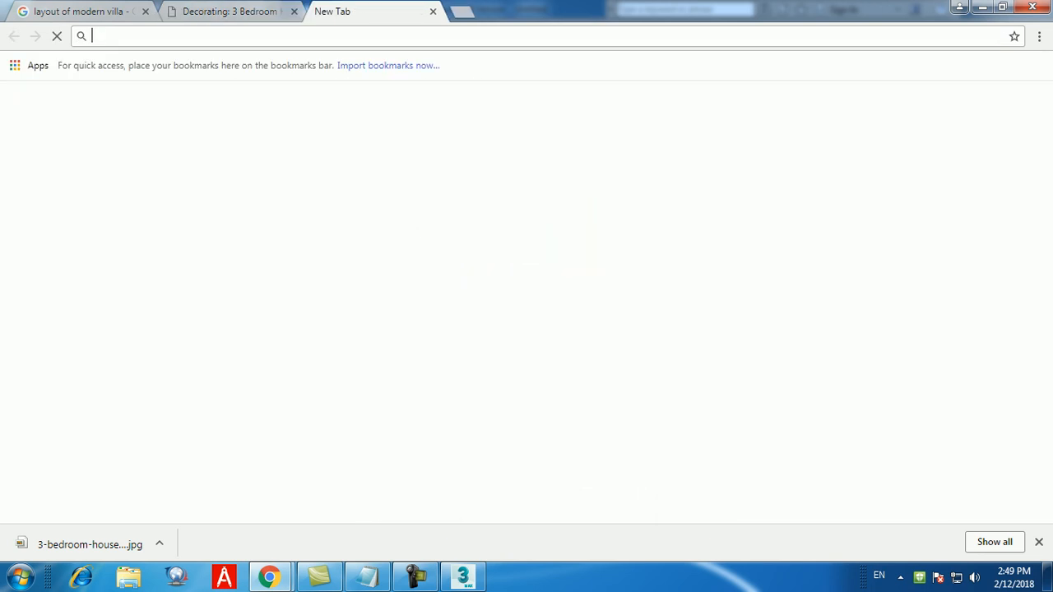
type("g")
key("Return")
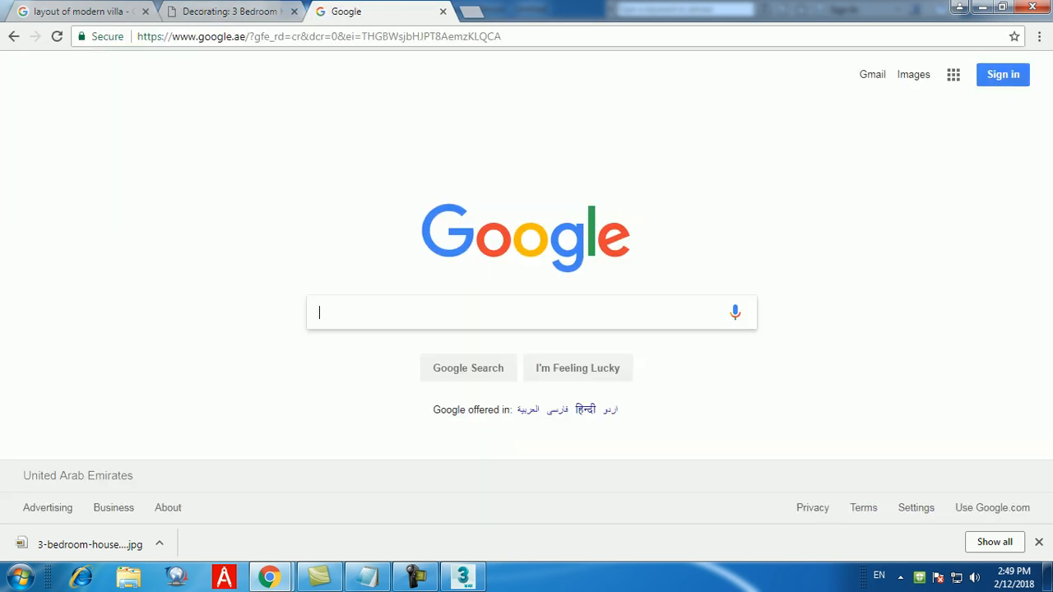
- Search Google Images for "frank gehry guggenheim museum abu dhabi"
type("frank ghery mu")
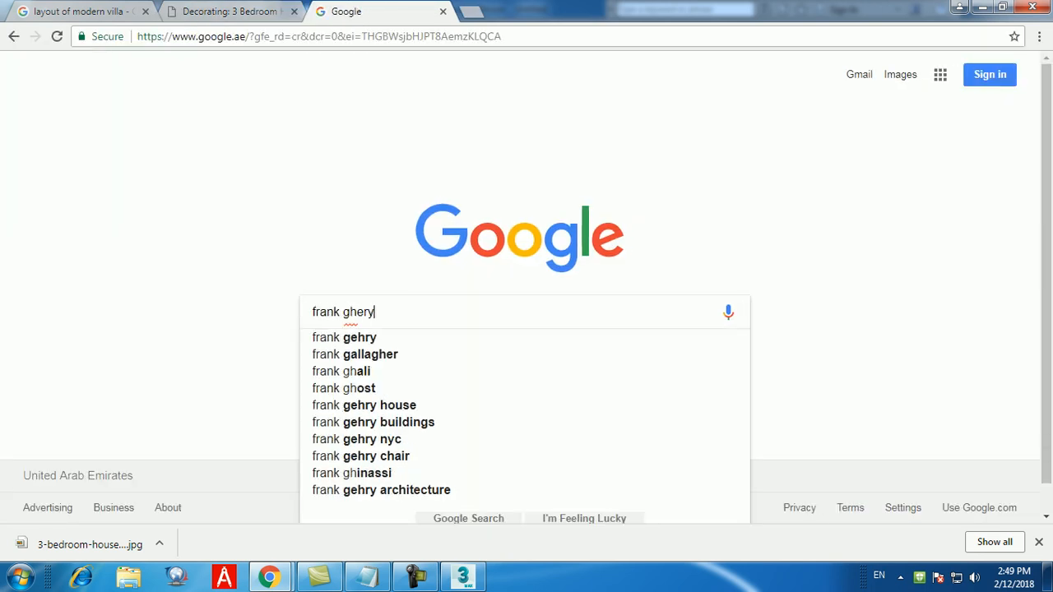
key("Down")
type("in ab")
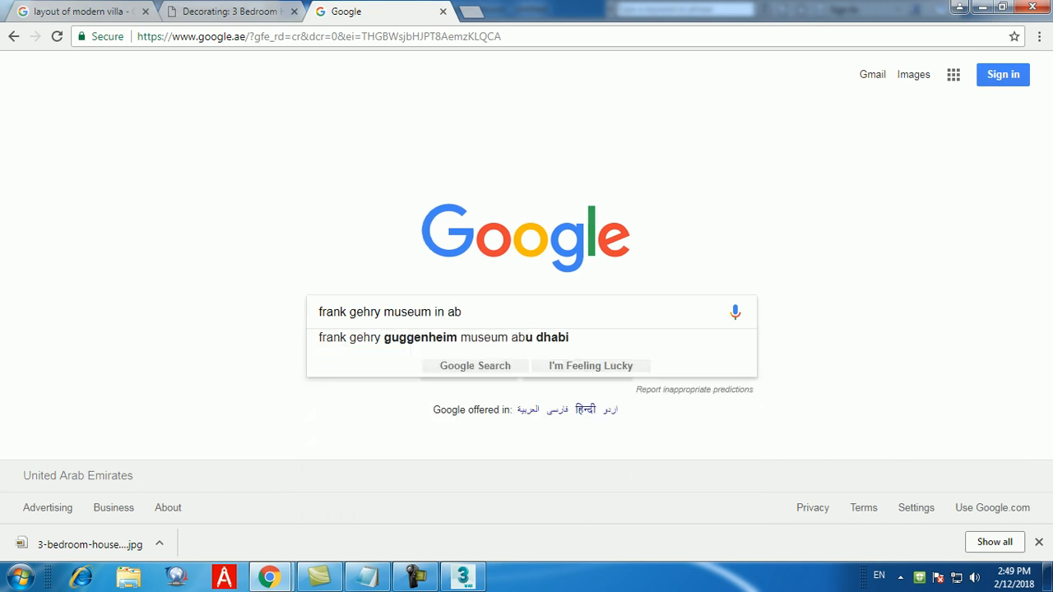
key("Down")
key("Return")
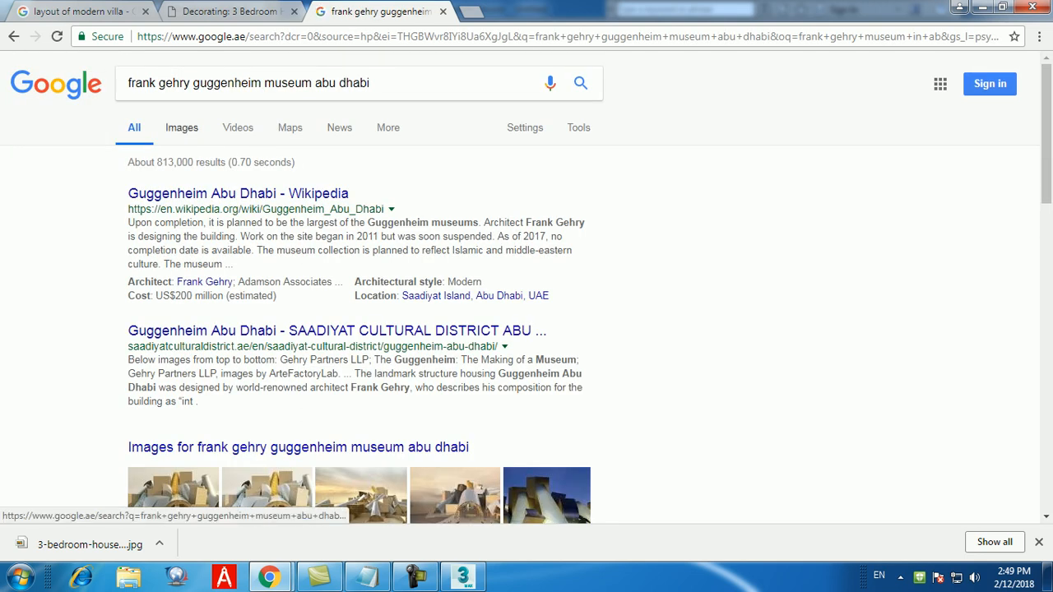
left_click(182, 128)
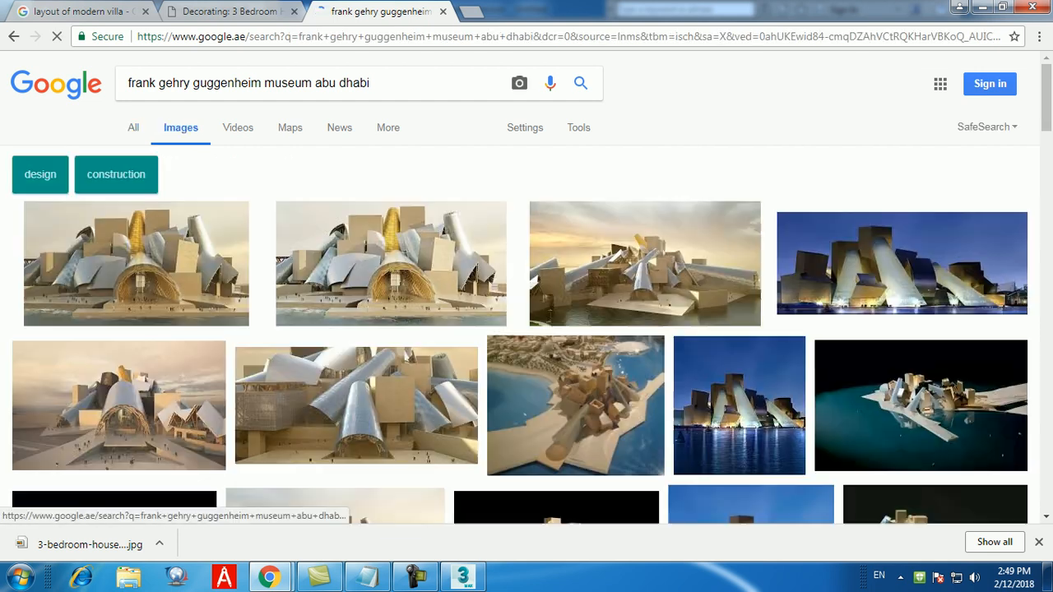
- Preview the Guggenheim museum renderings by day and by night and the Abu Dhabi Performing Arts Centre image for their curved forms
left_click(391, 259)
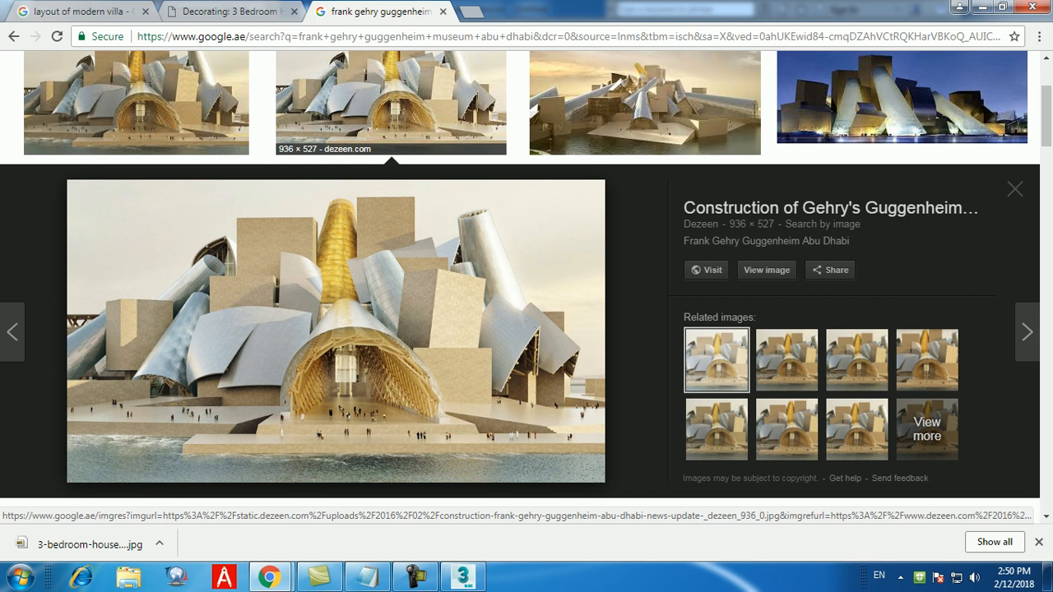
left_click(902, 97)
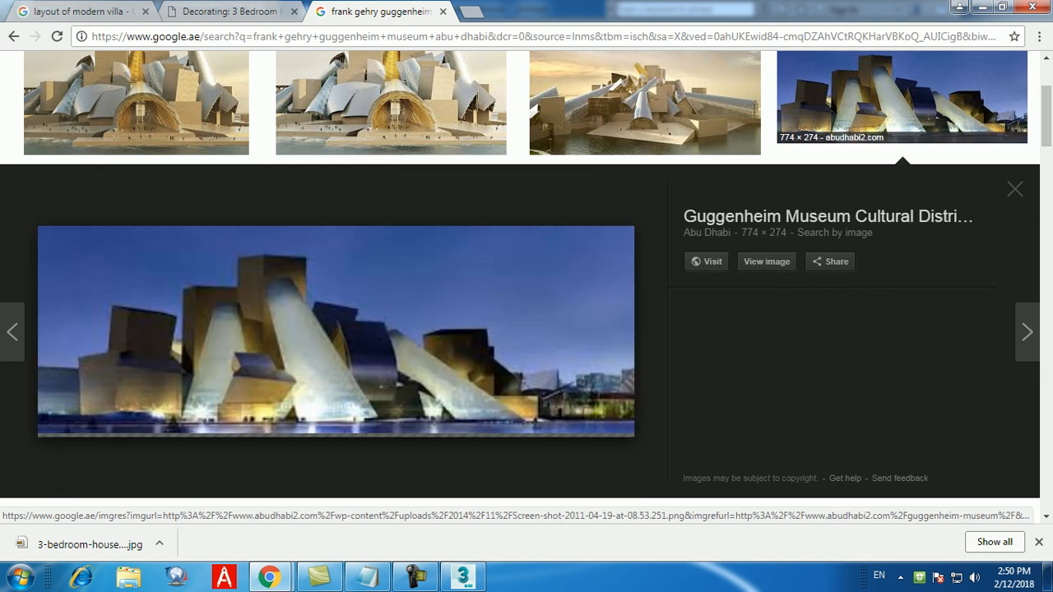
scroll(629, 329, "down", 6)
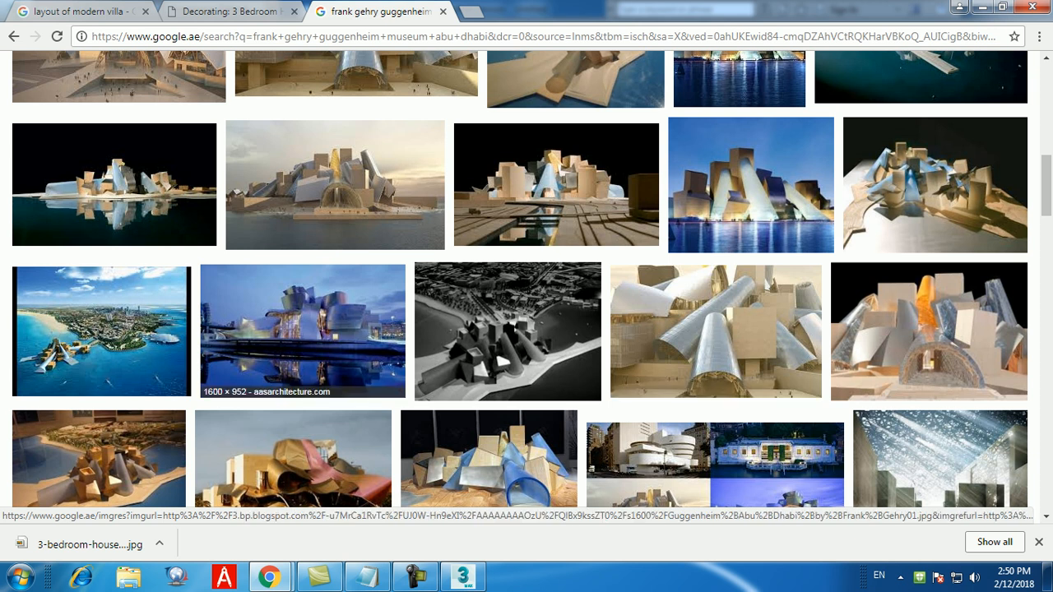
left_click(302, 329)
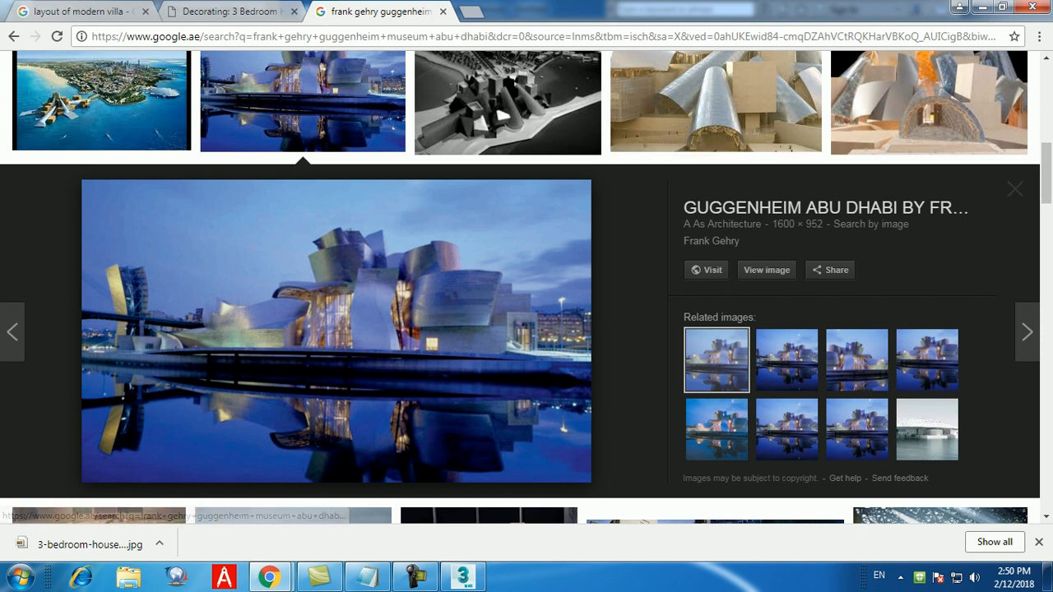
left_click(1014, 189)
scroll(1013, 188, "down", 3)
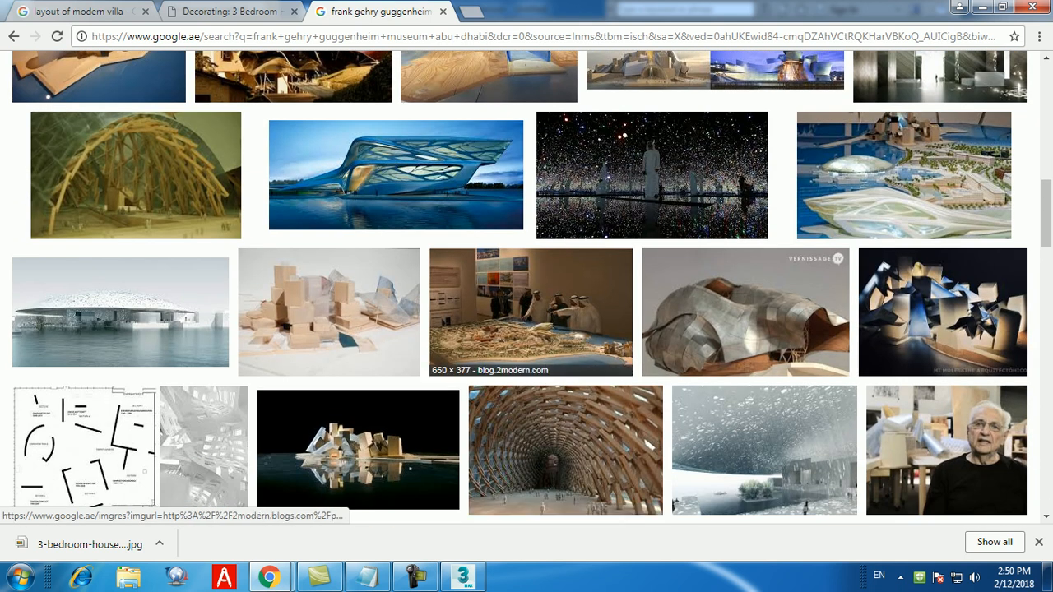
left_click(396, 176)
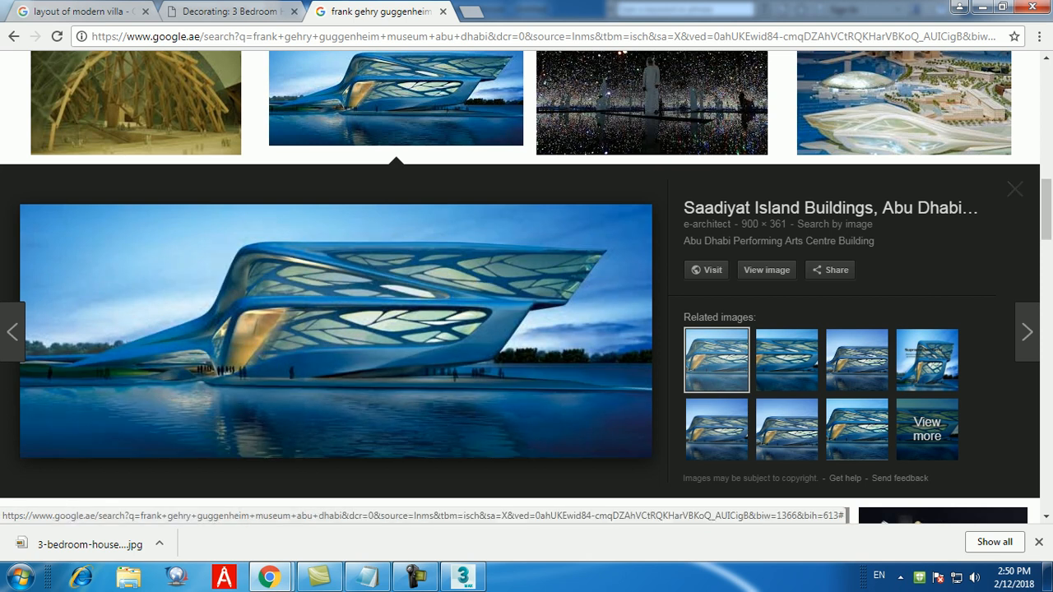
left_click(1014, 189)
- Browse further image results, preview the Frank Gehry building with the twisted glass tower, and return to 3ds Max
scroll(1014, 188, "down", 3)
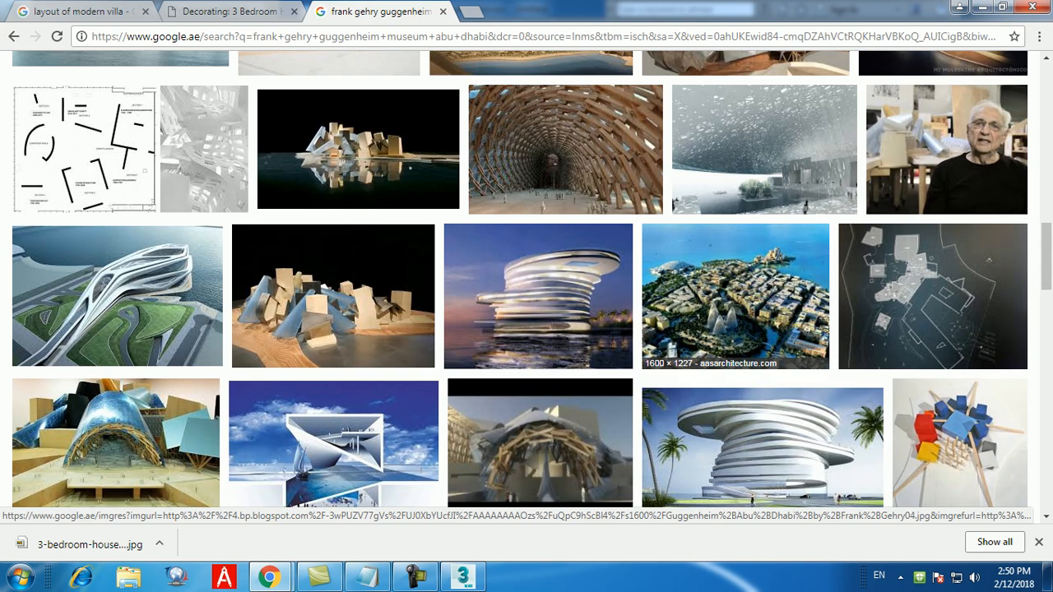
scroll(683, 328, "down", 7)
scroll(683, 329, "down", 3)
scroll(682, 329, "down", 3)
scroll(682, 329, "down", 10)
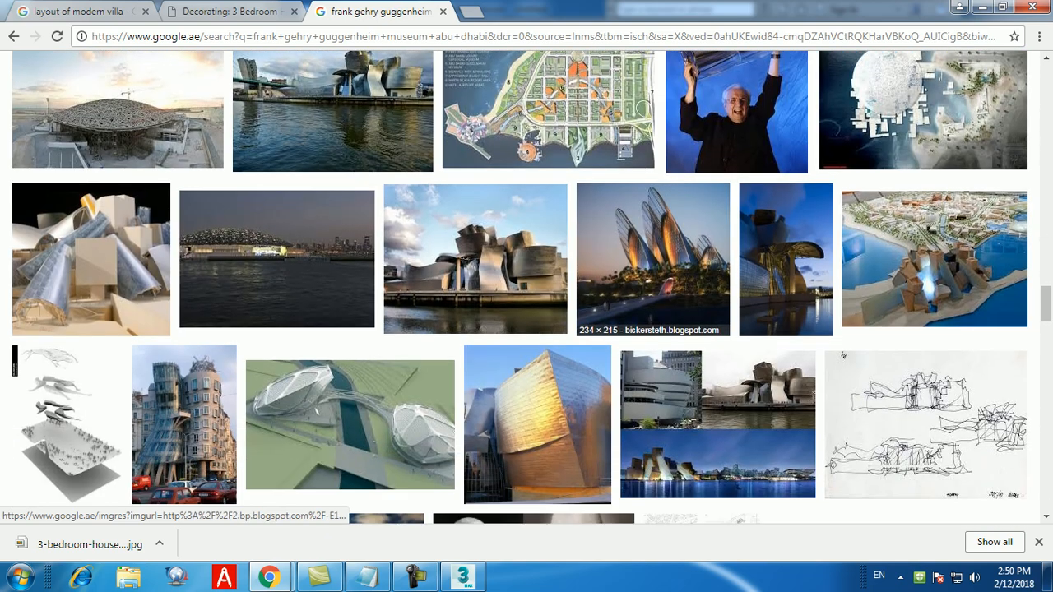
scroll(535, 329, "down", 5)
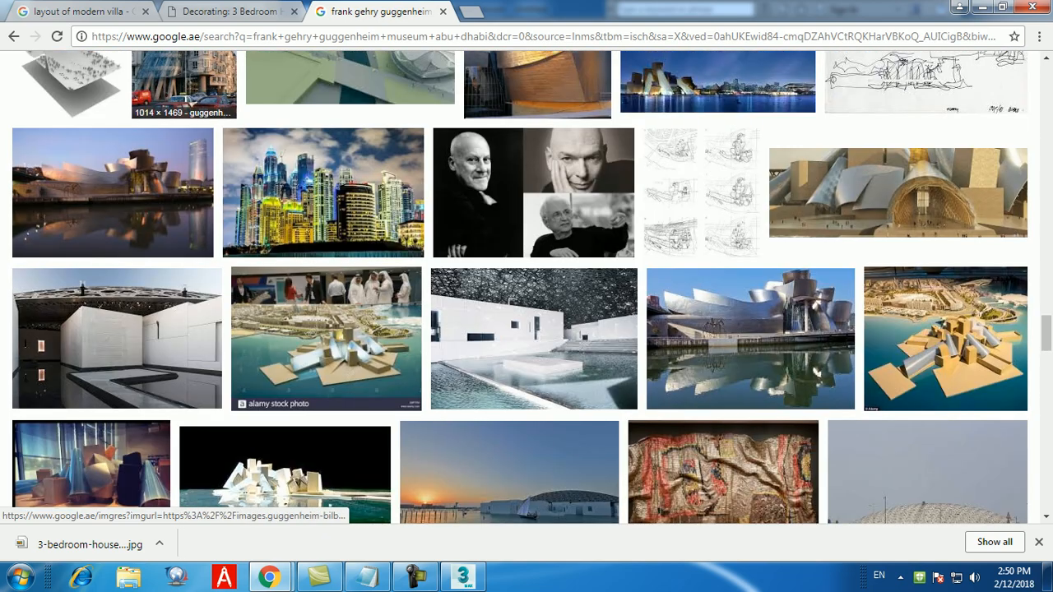
left_click(184, 83)
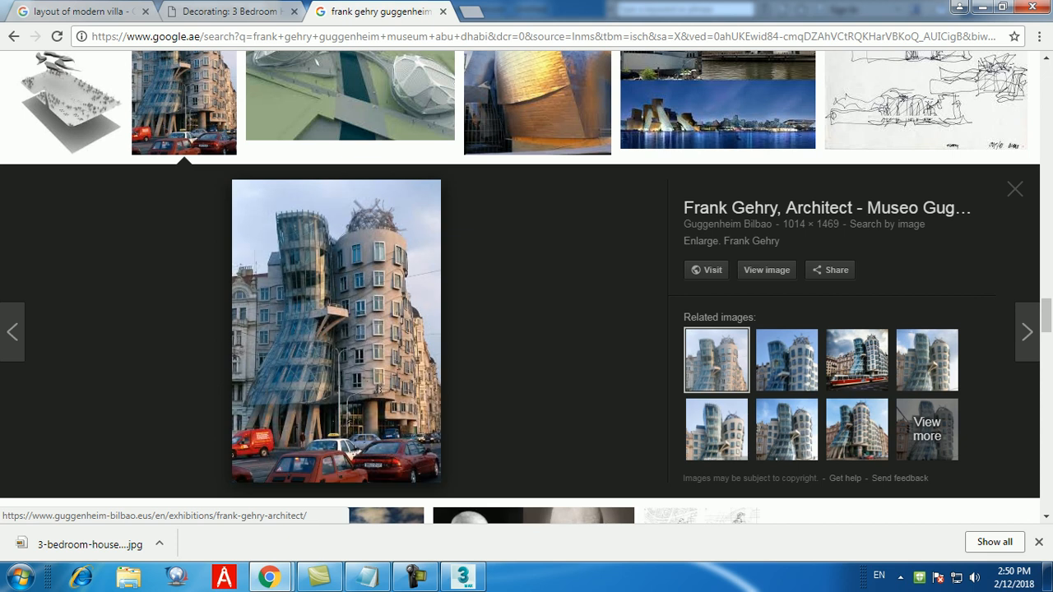
left_click(463, 576)
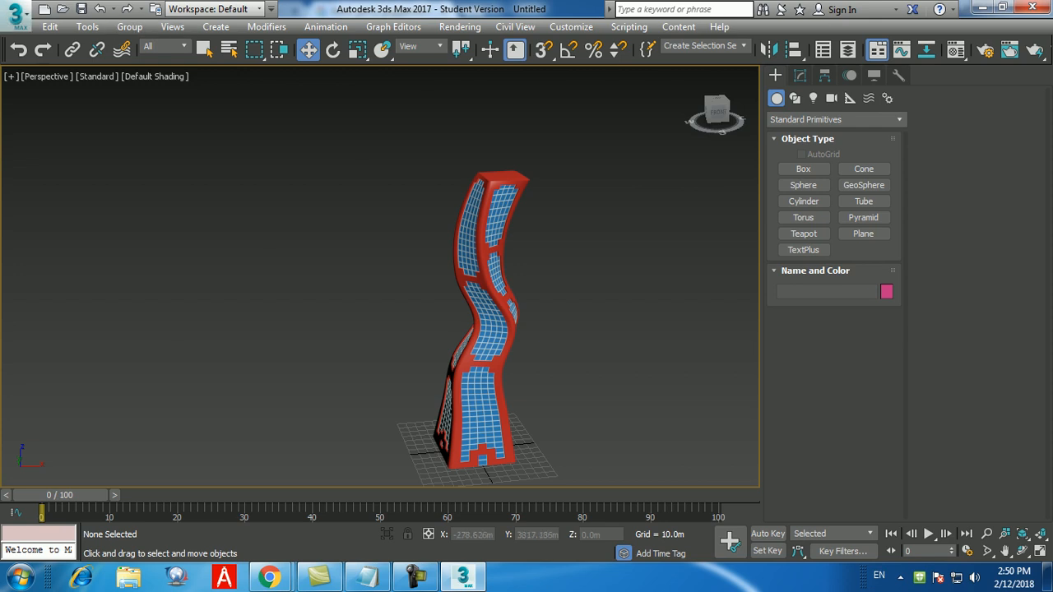
left_click(15, 15)
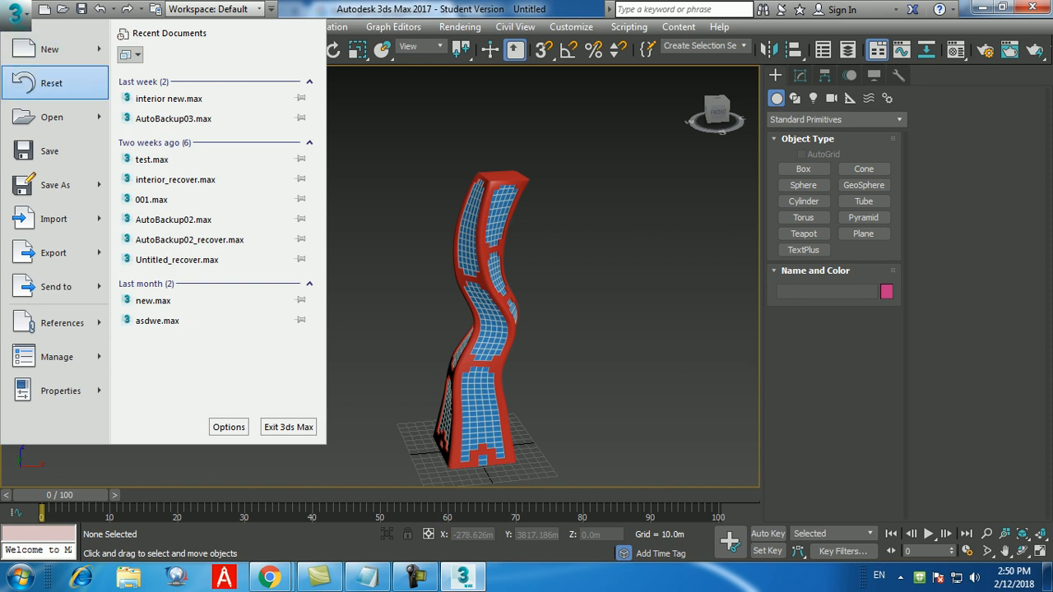
mouse_move(55, 185)
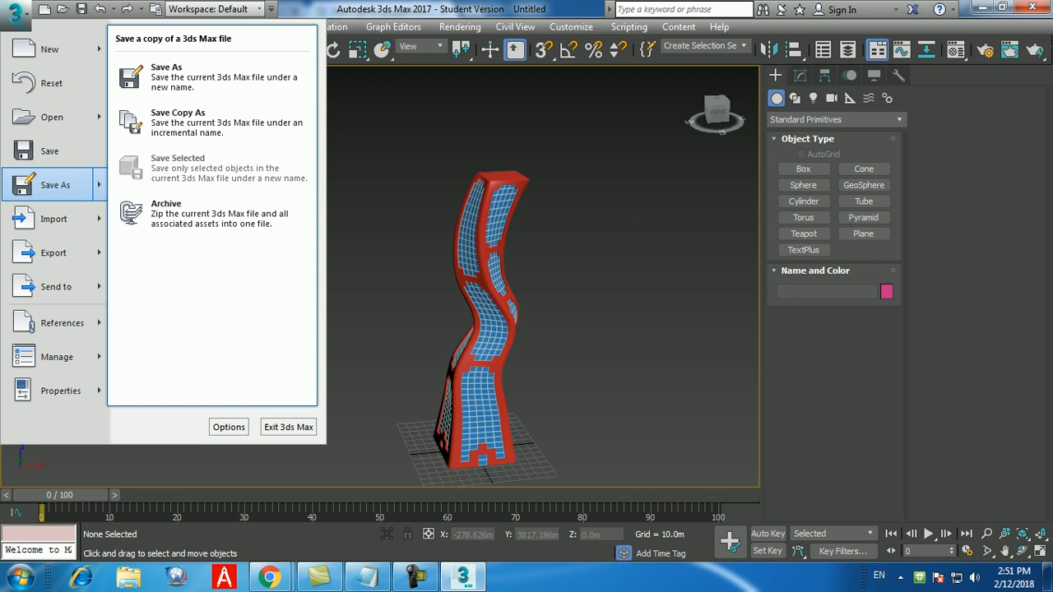
left_click(55, 185)
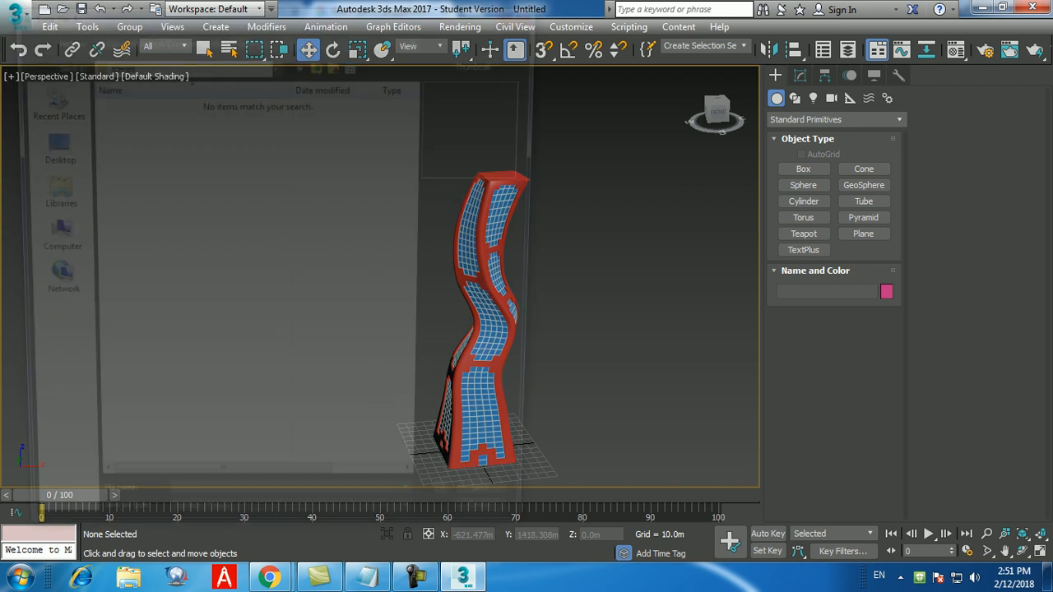
left_click(45, 147)
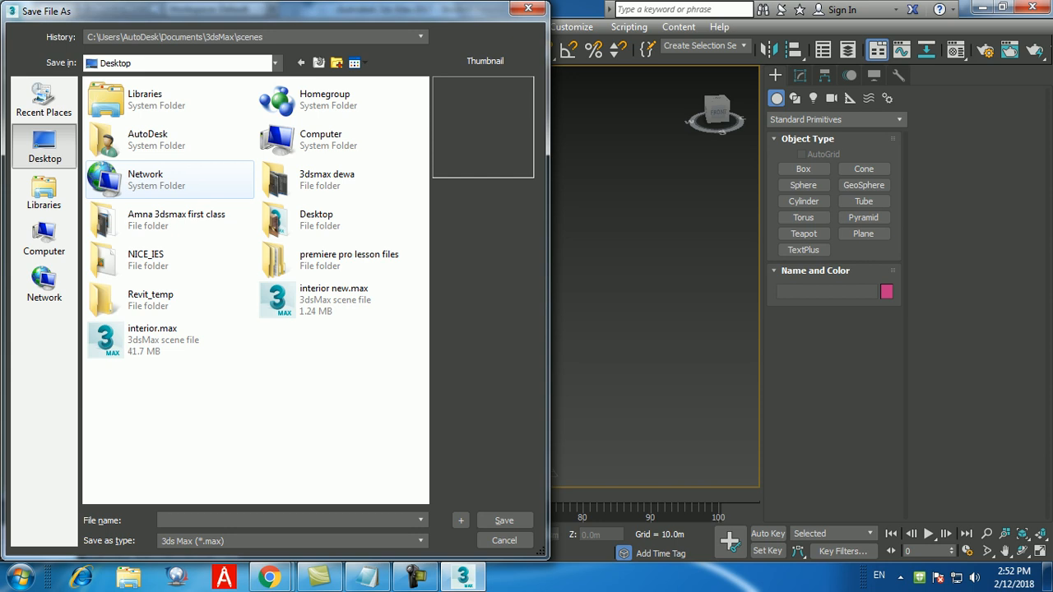
key("Escape")
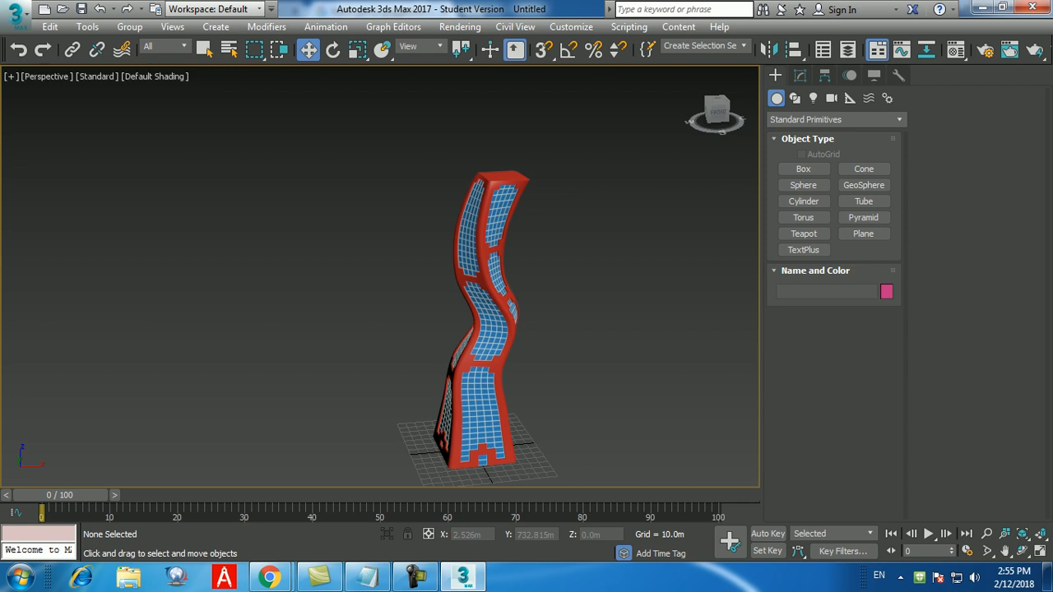
- Save the tower scene on the Desktop under the file name 123
left_click(14, 14)
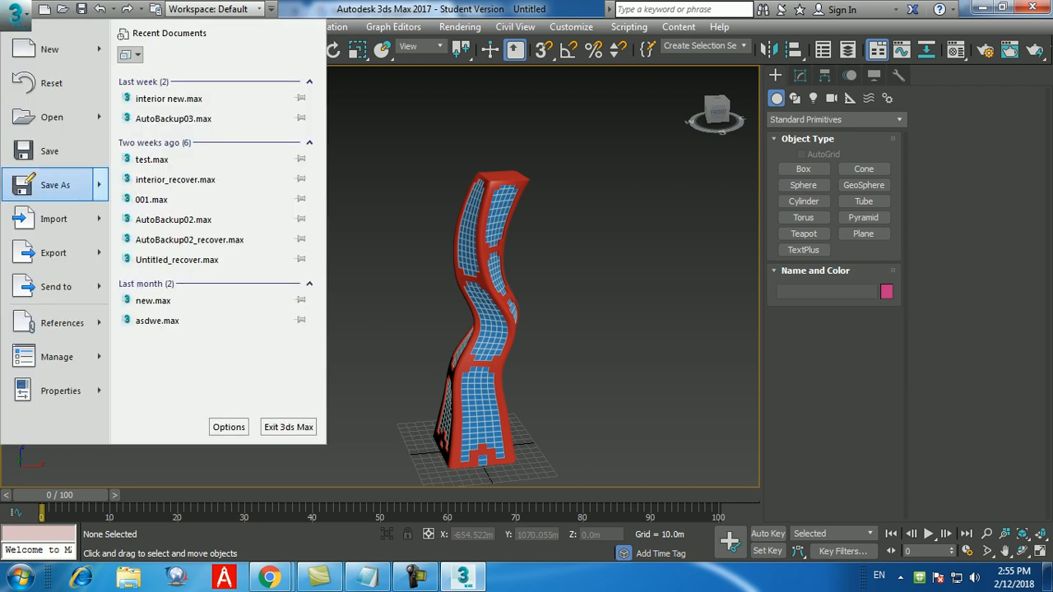
left_click(41, 183)
left_click(44, 147)
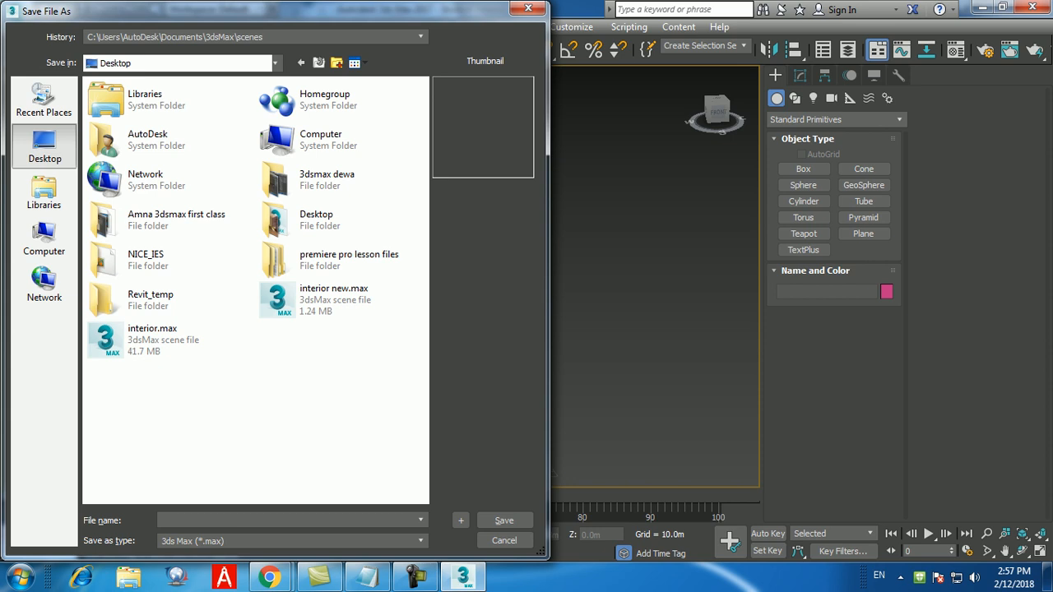
type("123")
key("Return")
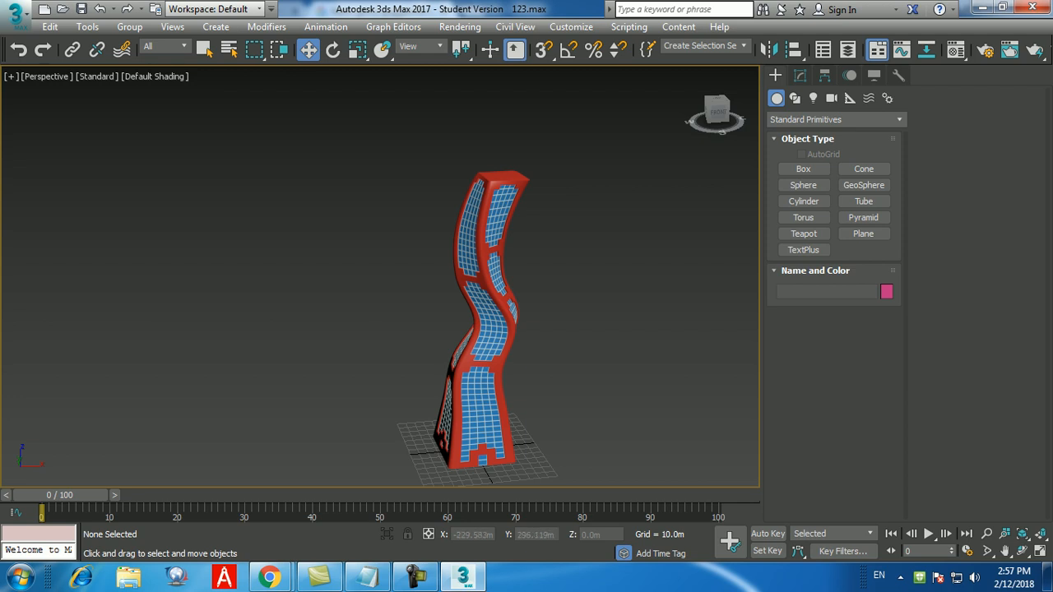
- Select the metallic shell and examine the tower's base, windows and roof up close and as a whole
middle_click_drag(477, 433, 473, 433)
scroll(485, 452, "up", 5)
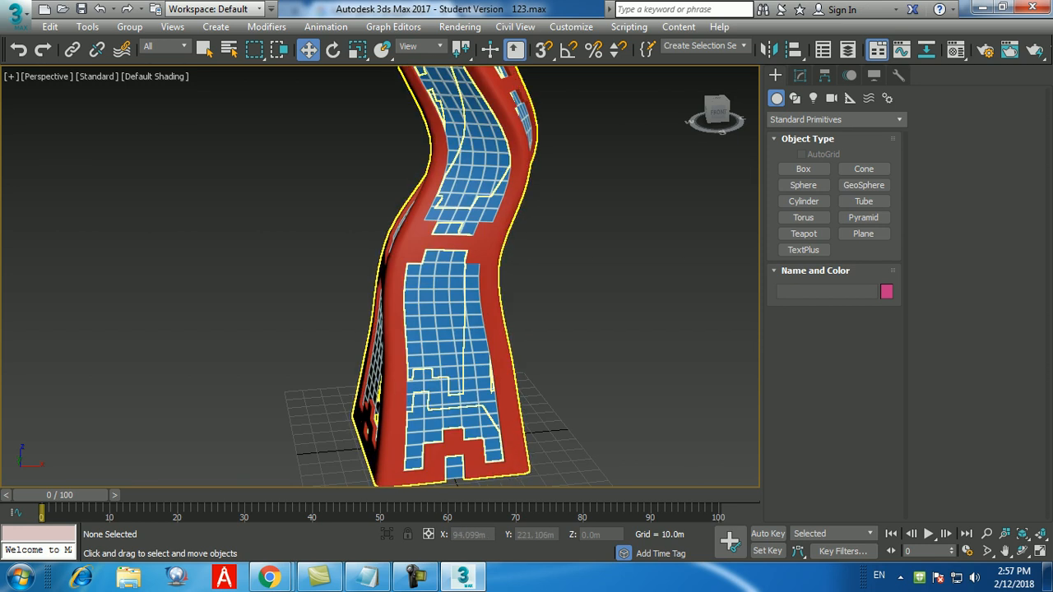
left_click(488, 250)
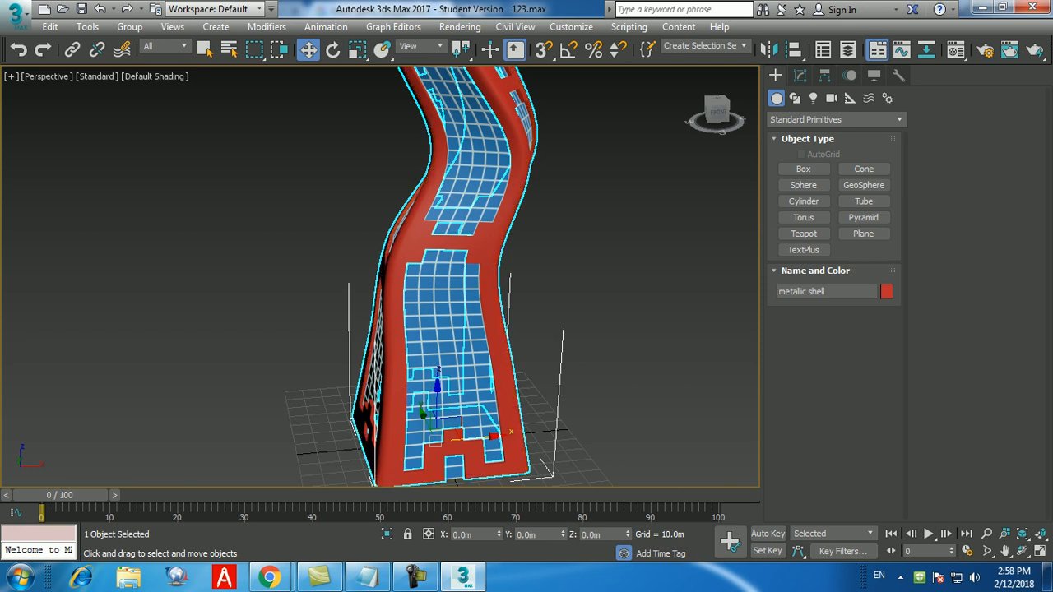
middle_click_drag(564, 366, 543, 423)
scroll(543, 423, "down", 5)
scroll(550, 238, "up", 3)
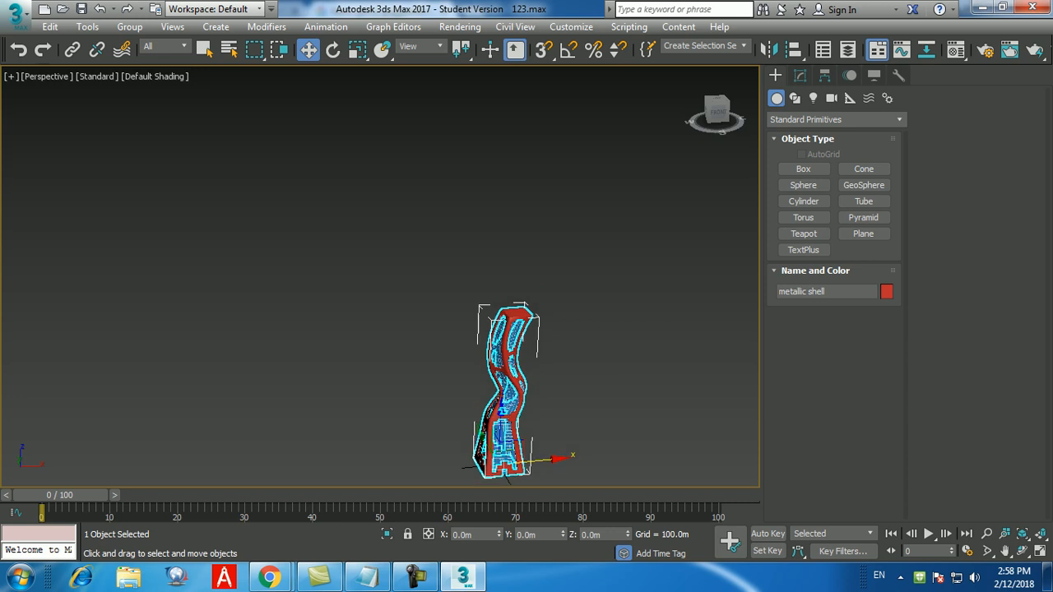
scroll(460, 329, "up", 5)
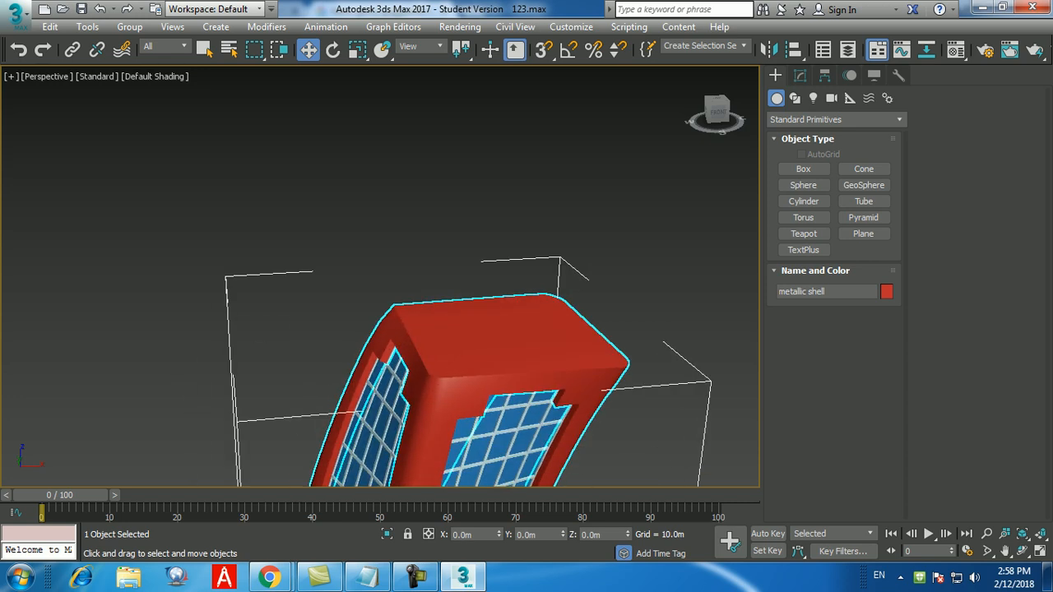
middle_click_drag(518, 442, 518, 272)
scroll(525, 322, "down", 5)
middle_click_drag(518, 394, 487, 251)
mouse_move(497, 412)
middle_mouse_down()
mouse_move(506, 214)
mouse_move(488, 319)
mouse_move(508, 403)
middle_mouse_up()
scroll(509, 246, "up", 3)
scroll(488, 319, "down", 5)
middle_click_drag(509, 362, 500, 406)
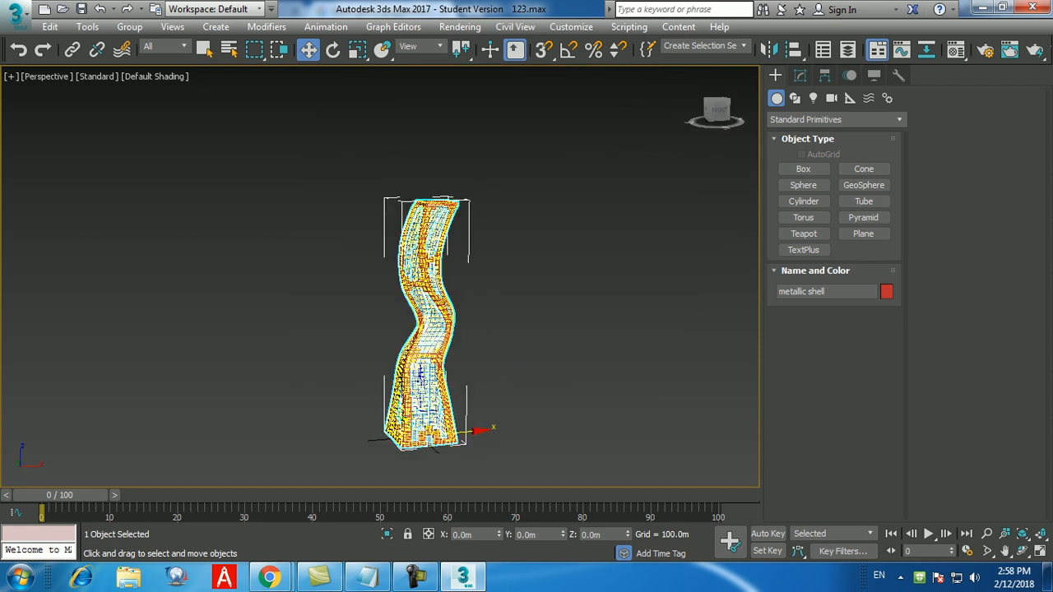
scroll(423, 256, "up", 4)
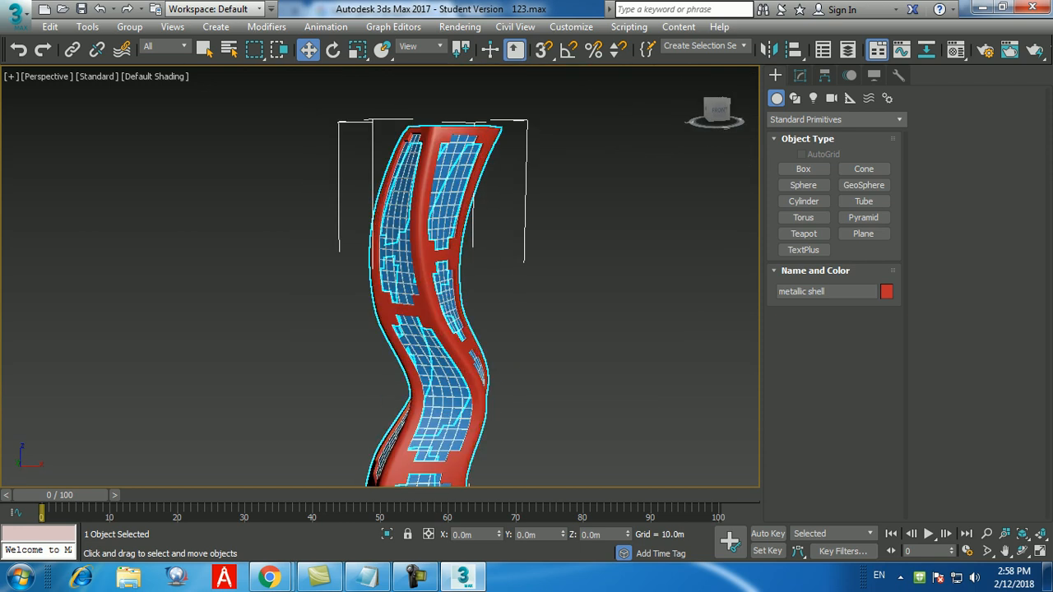
- Delete the metallic shell to examine the glass and mullion grid underneath, and undo the deletion
key("Delete")
key("F3")
key("F3")
middle_click_drag(432, 255, 448, 324, "alt")
scroll(448, 325, "up", 3)
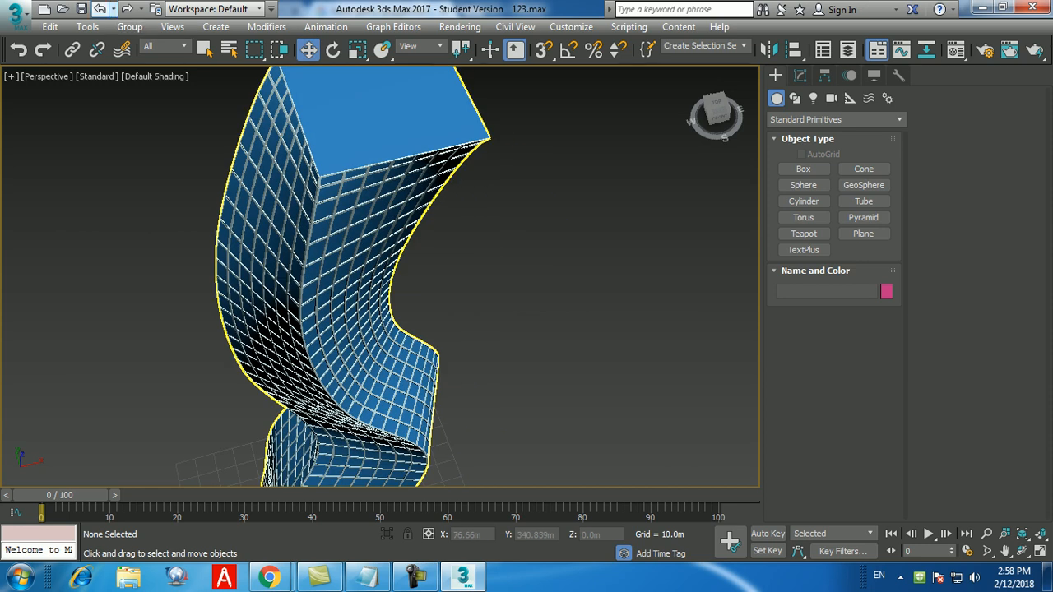
left_click(329, 247)
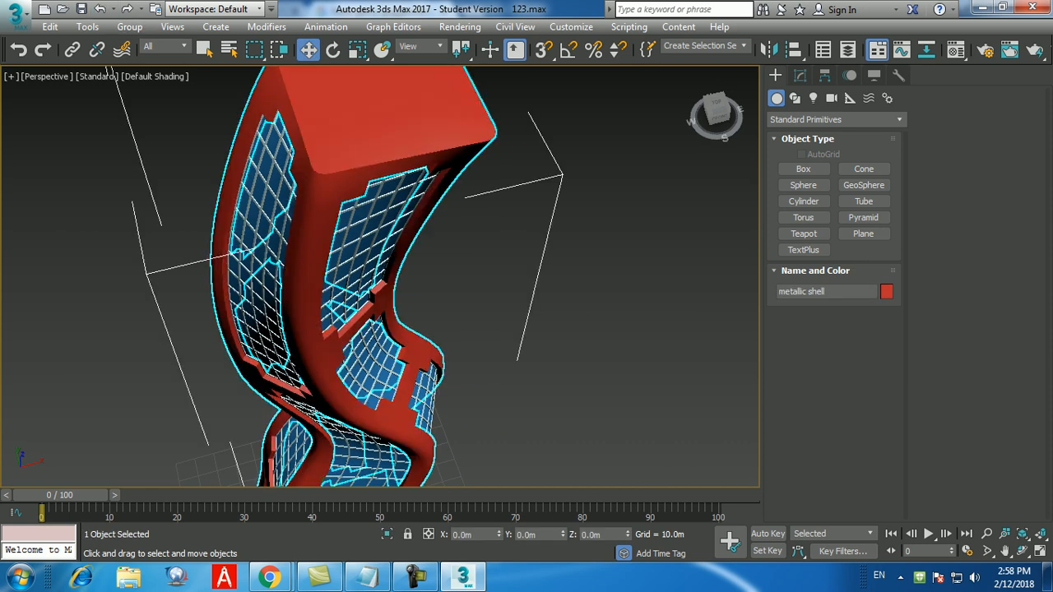
- Toggle the edged faces display to examine the metallic shell's mesh edges, leaving the edges shown
key("F4")
key("F4")
key("F4")
key("F4")
key("F4")
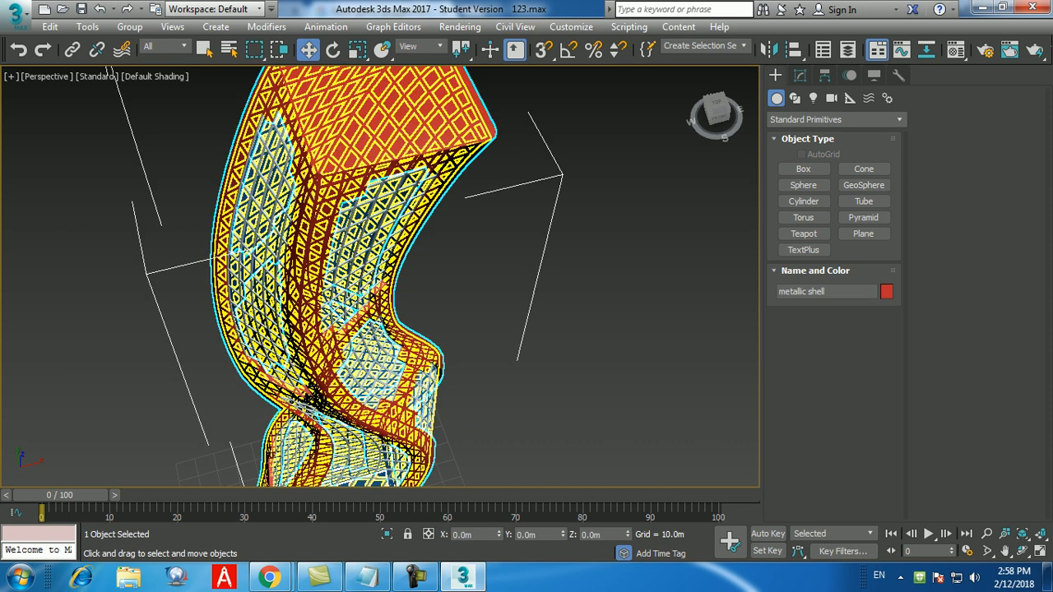
- Turn off the edged faces display on the metallic shell and close the scene without saving its changes
key("F4")
key("F4")
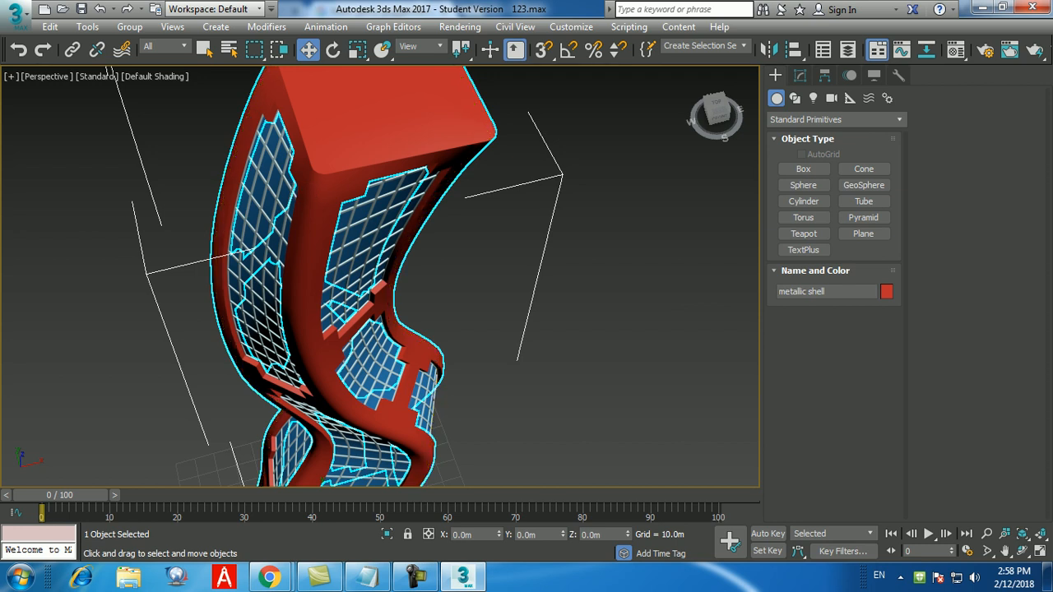
left_click(15, 16)
left_click(41, 82)
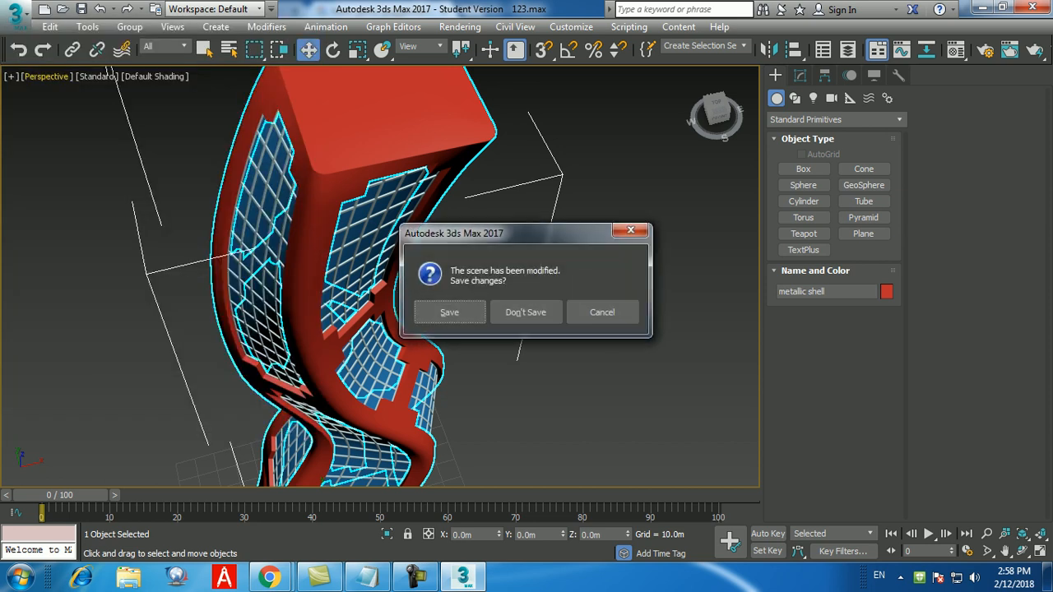
left_click(524, 311)
left_click(482, 313)
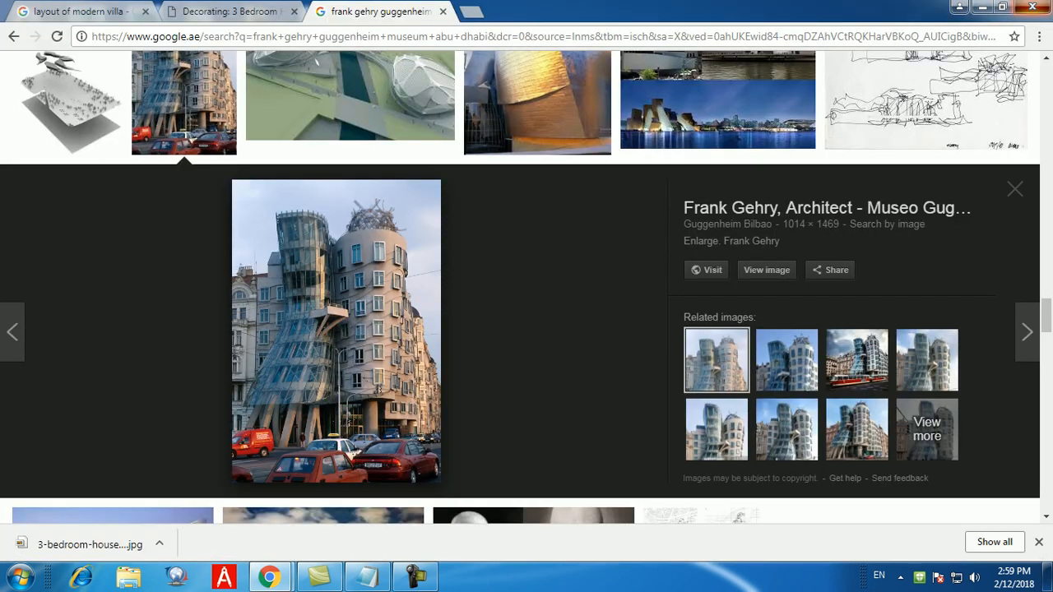
- Launch Revit 2016 from the desktop and maximize its window
key("super+d")
double_click(144, 192)
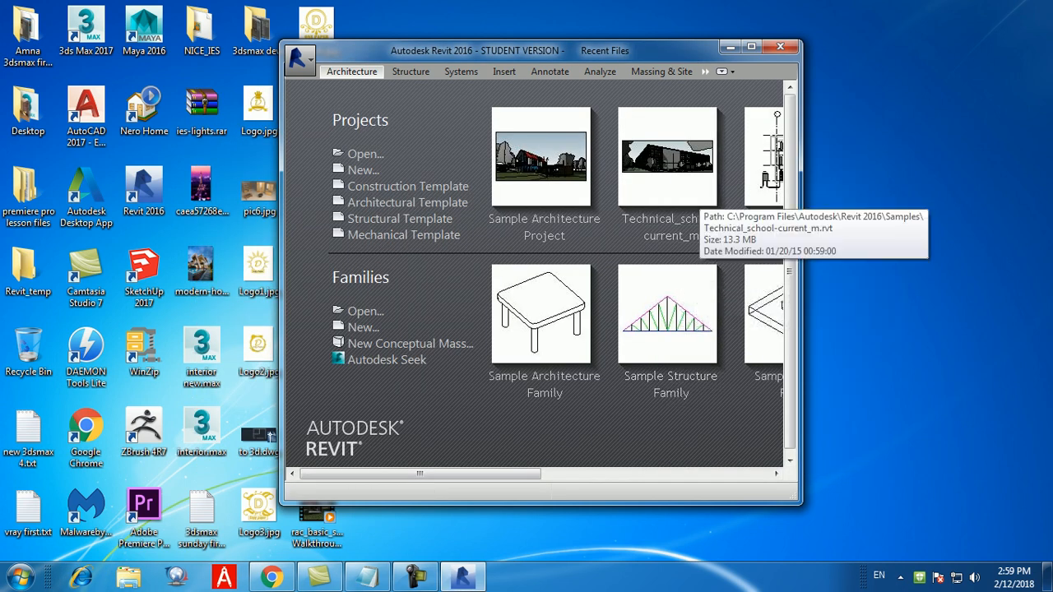
left_click(751, 47)
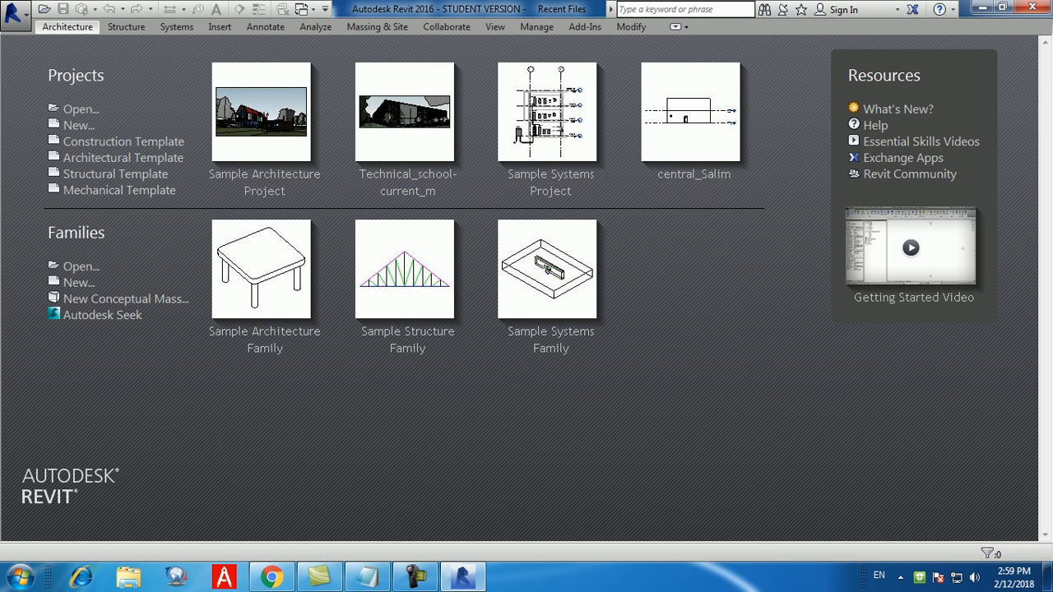
- Create a new project from a template in the US Metric folder
left_click(14, 13)
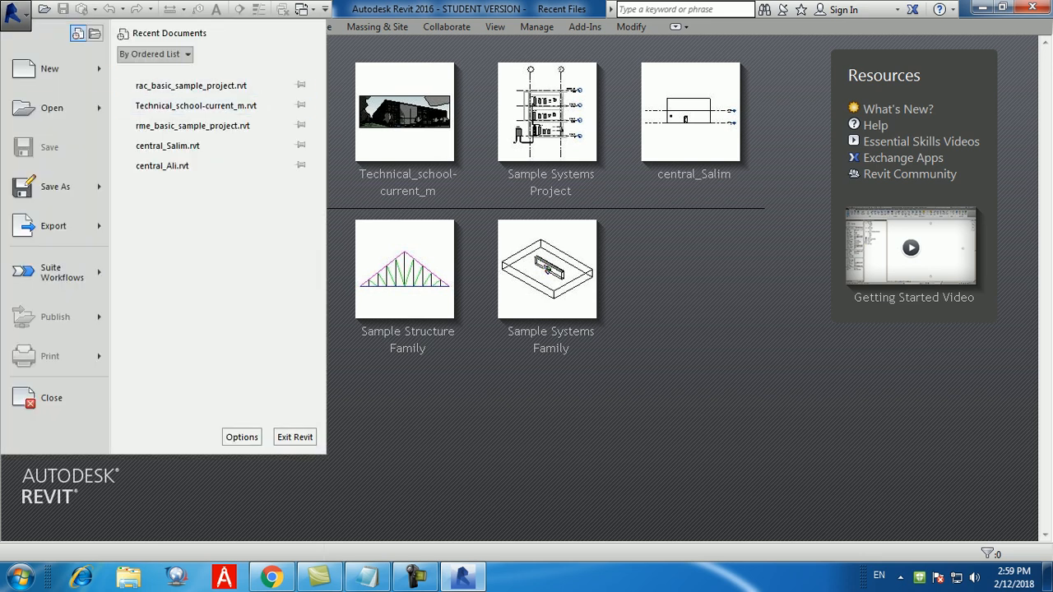
mouse_move(49, 68)
left_click(164, 67)
left_click(538, 152)
left_click(669, 127)
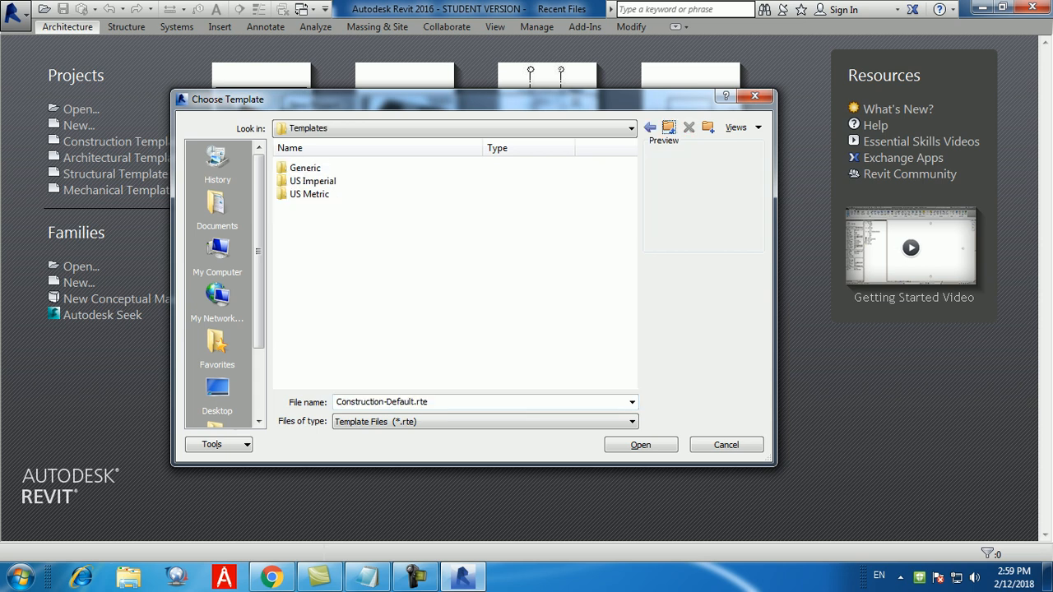
double_click(317, 194)
double_click(318, 195)
key("Return")
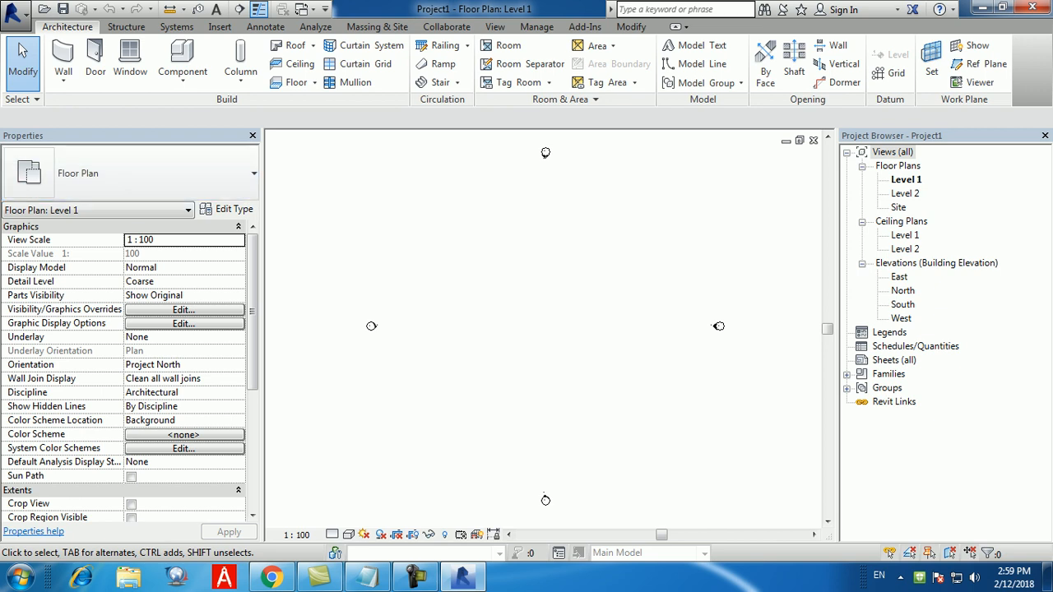
- Draw a rectangle of Generic - 200mm architectural walls about 12800 by 8800 mm in the Level 1 plan
left_click(64, 79)
left_click(102, 107)
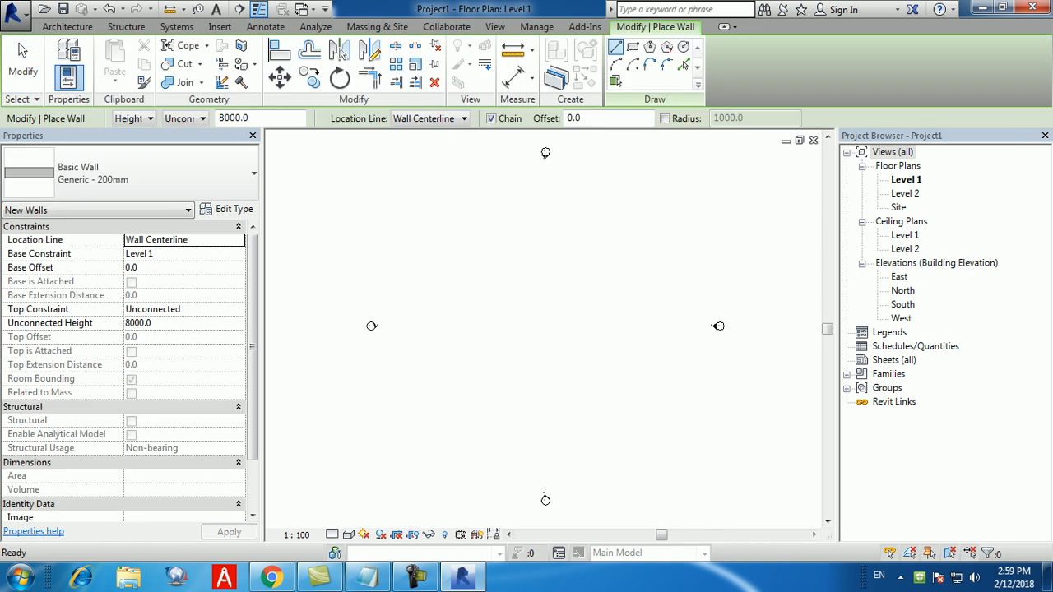
left_click(632, 47)
left_click(489, 287)
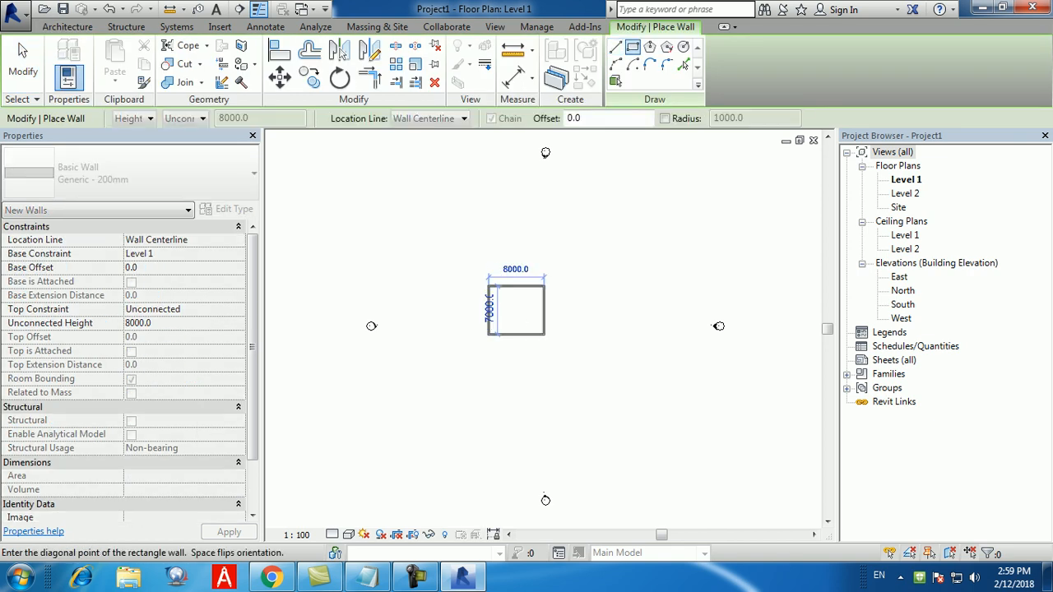
left_click(578, 348)
scroll(550, 328, "up", 3)
key("Escape")
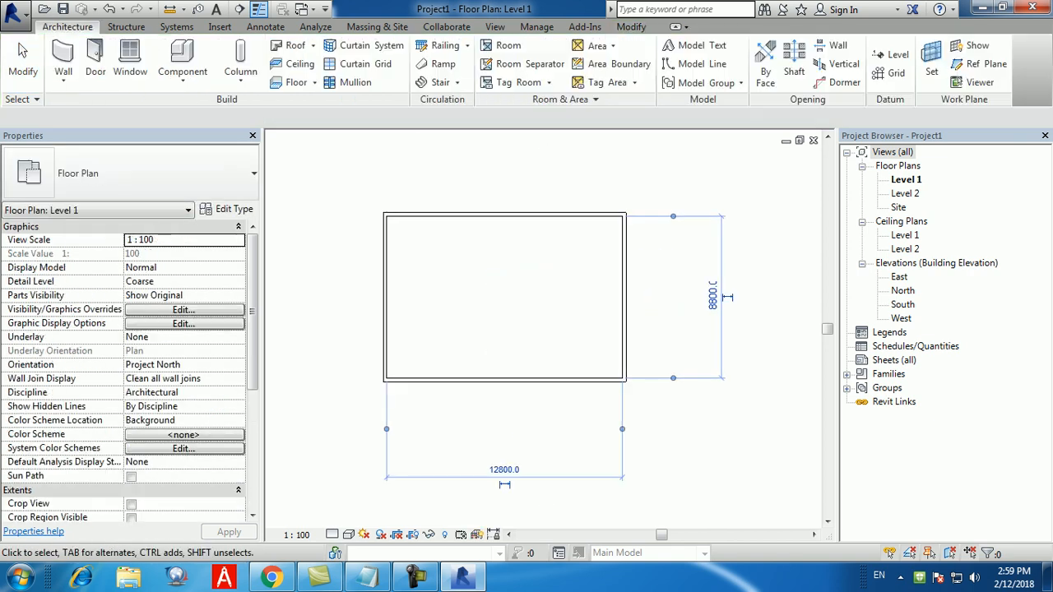
- Place three M_Single-Flush 0915 x 2134mm doors along the south wall
middle_click_drag(549, 329, 572, 329)
left_click(96, 63)
scroll(579, 361, "up", 2)
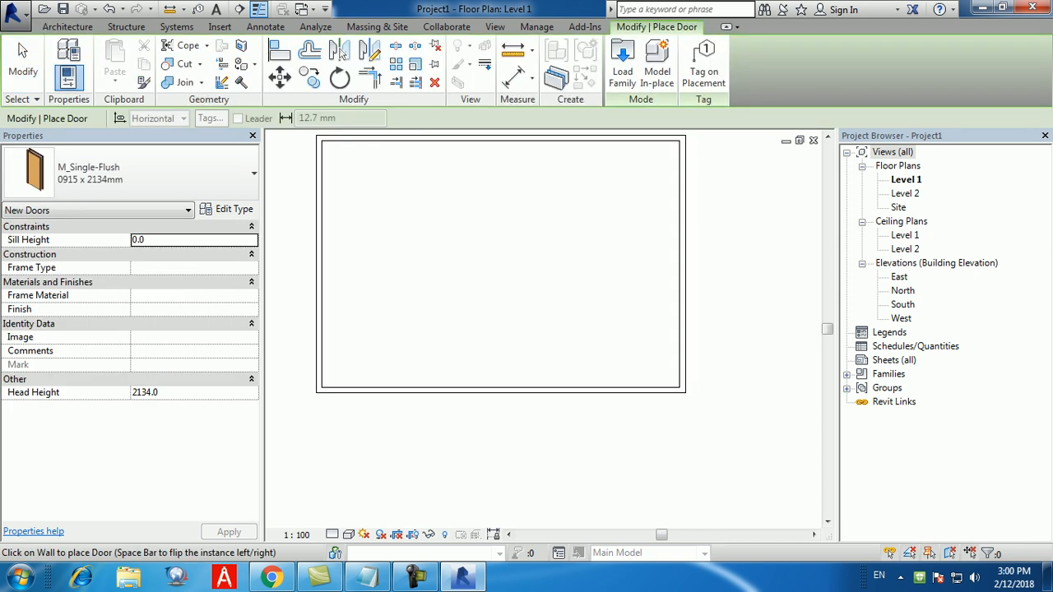
left_click(636, 385)
left_click(507, 385)
left_click(391, 385)
key("Escape")
- Place M_Fixed 0915 x 1830mm windows, two in the west wall and two in the east wall
left_click(130, 62)
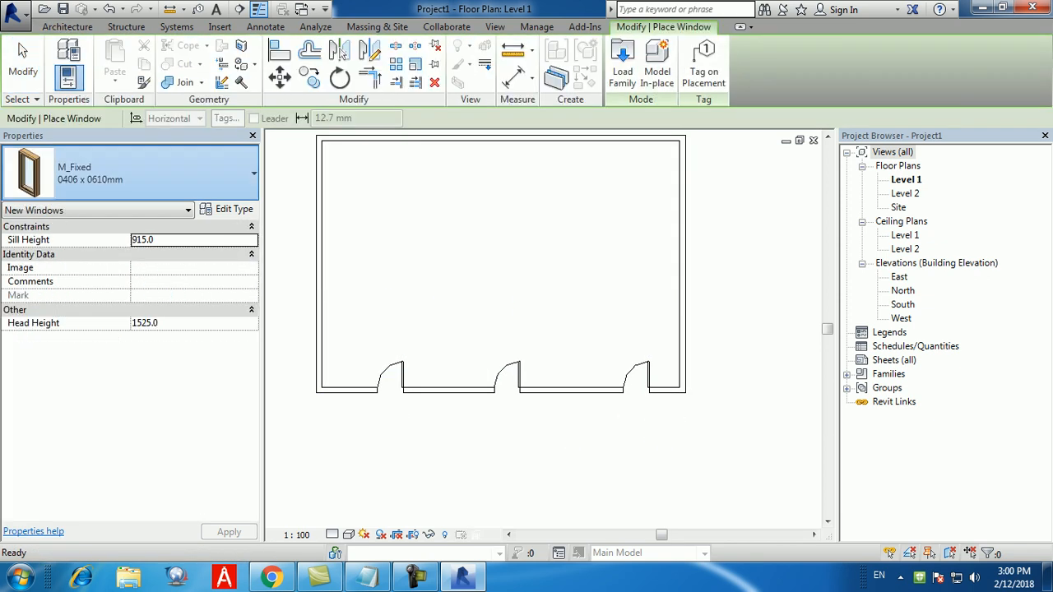
left_click(132, 173)
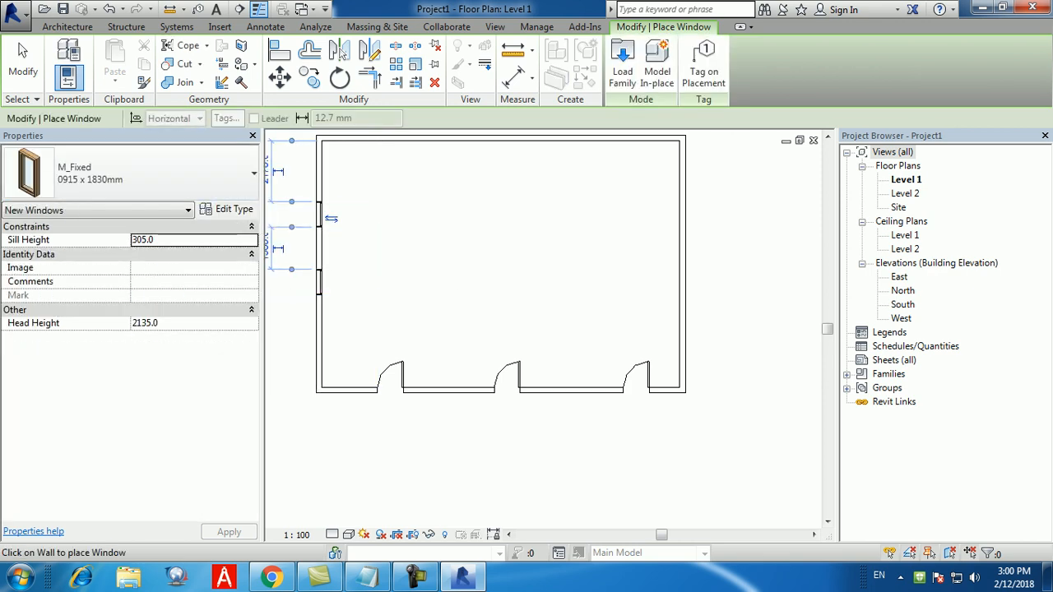
left_click(683, 204)
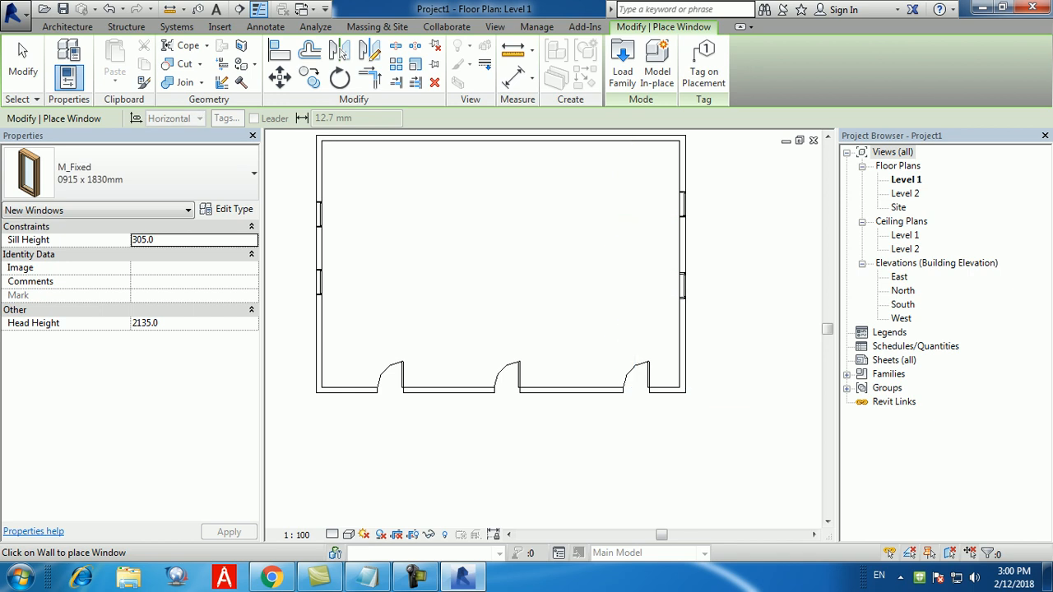
left_click(23, 51)
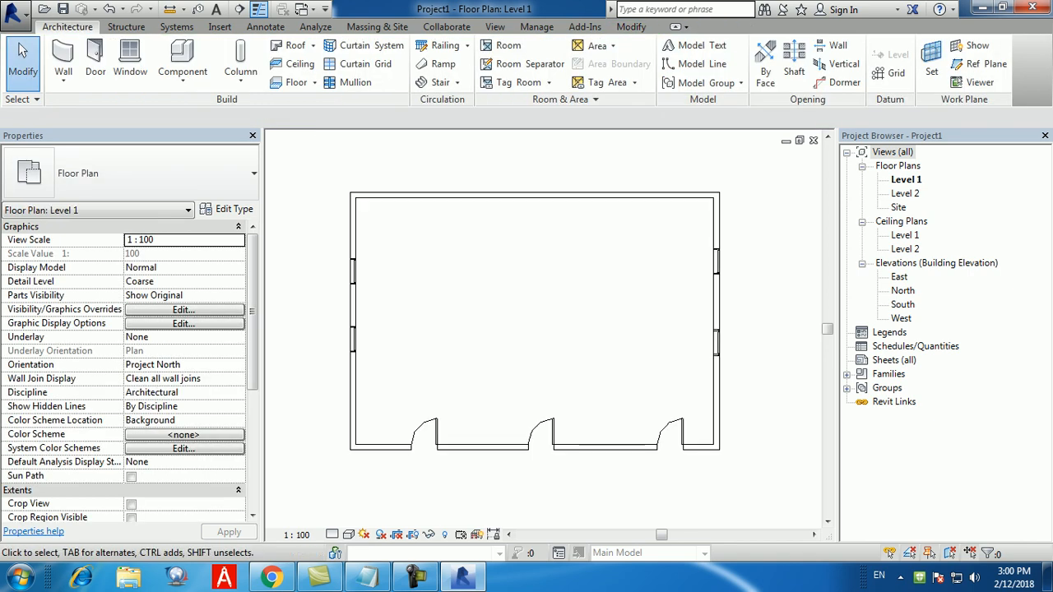
- Examine the building in the South, North, East and West elevation views
double_click(902, 304)
double_click(902, 290)
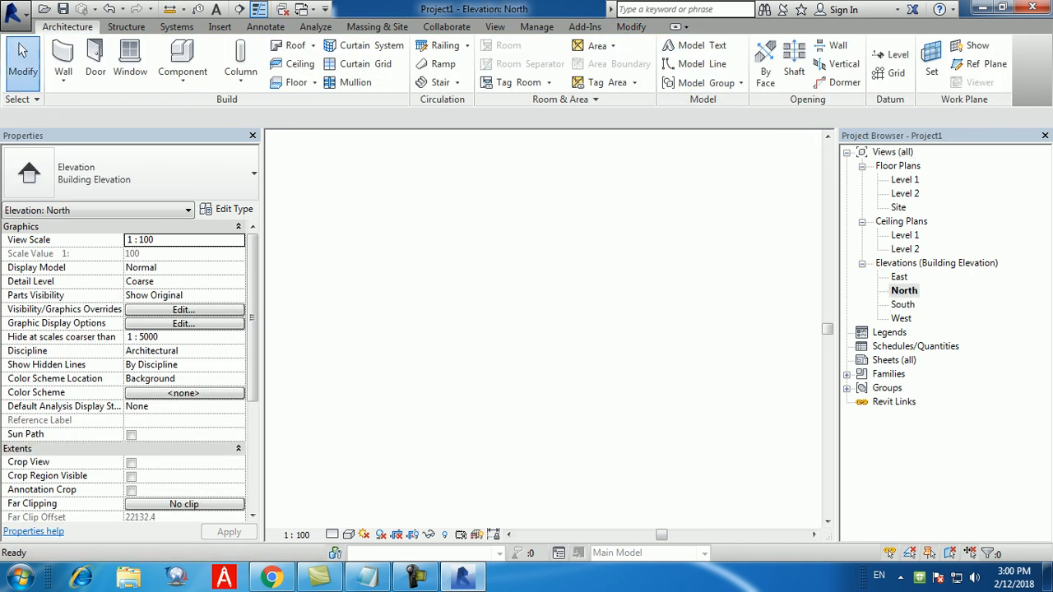
double_click(898, 277)
double_click(902, 304)
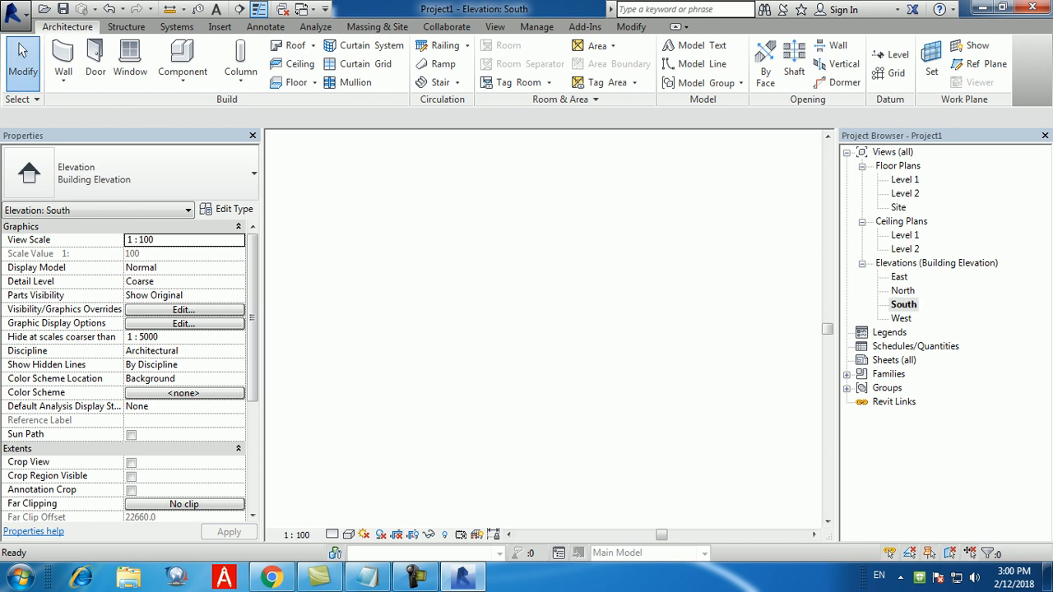
double_click(901, 318)
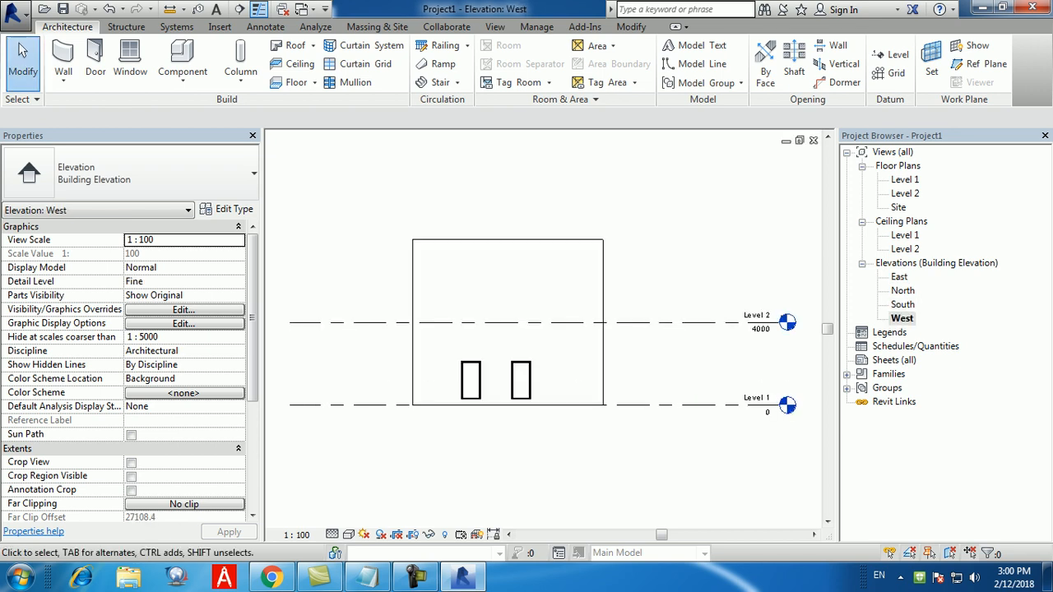
- Create the default 3D view and examine the walls, doors and windows from the front corner
left_click(494, 27)
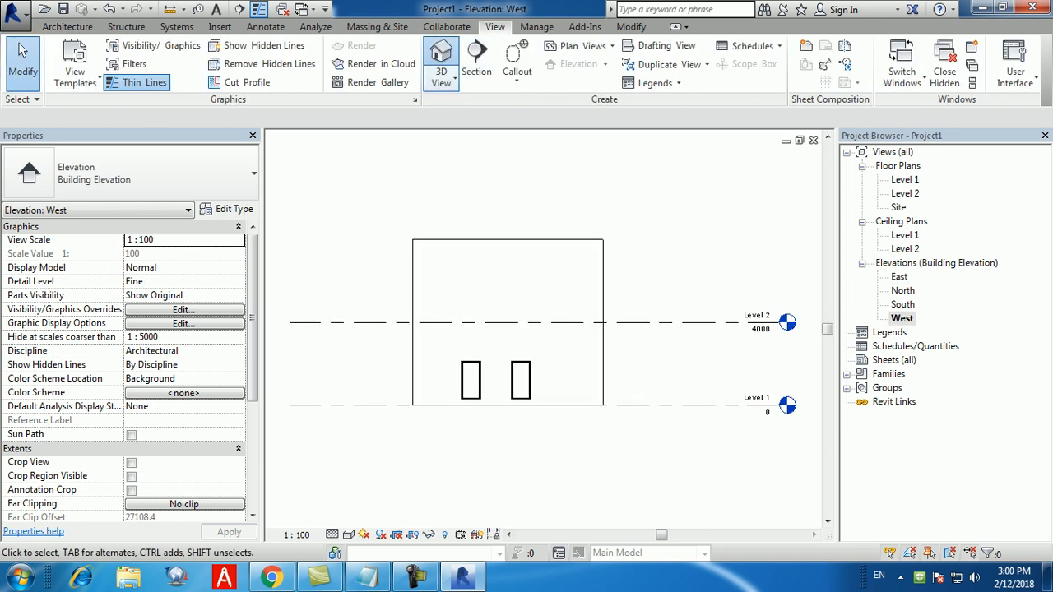
left_click(441, 54)
mouse_move(592, 329)
middle_mouse_down("shift")
mouse_move(485, 316)
mouse_move(411, 239)
mouse_move(512, 305)
middle_mouse_up("shift")
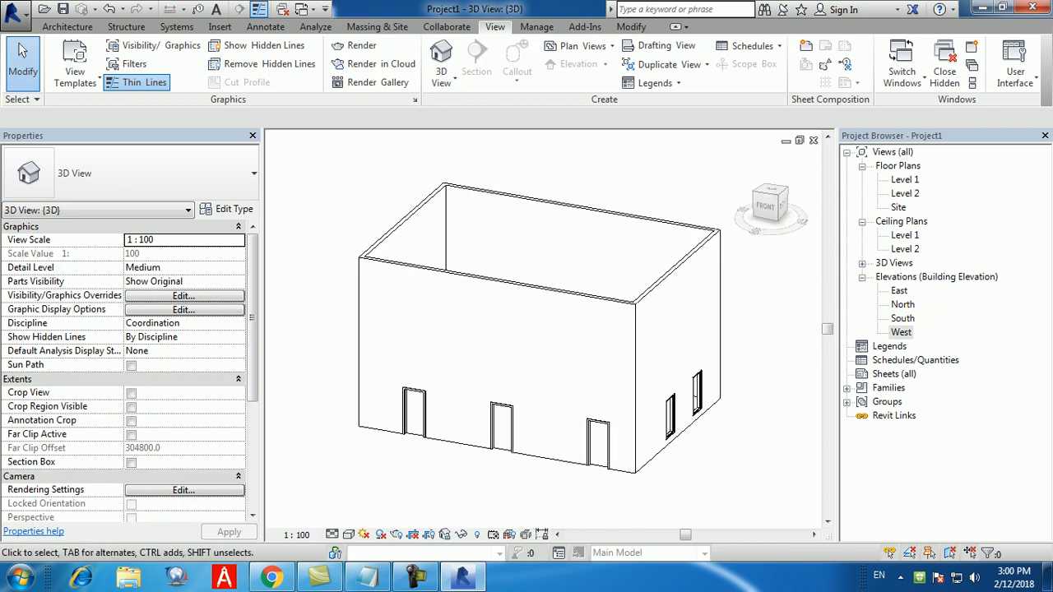
- Build a U-shaped stair by component inside the Level 1 plan, with two parallel 2500 mm runs joined by an automatic landing
double_click(905, 179)
left_click(68, 27)
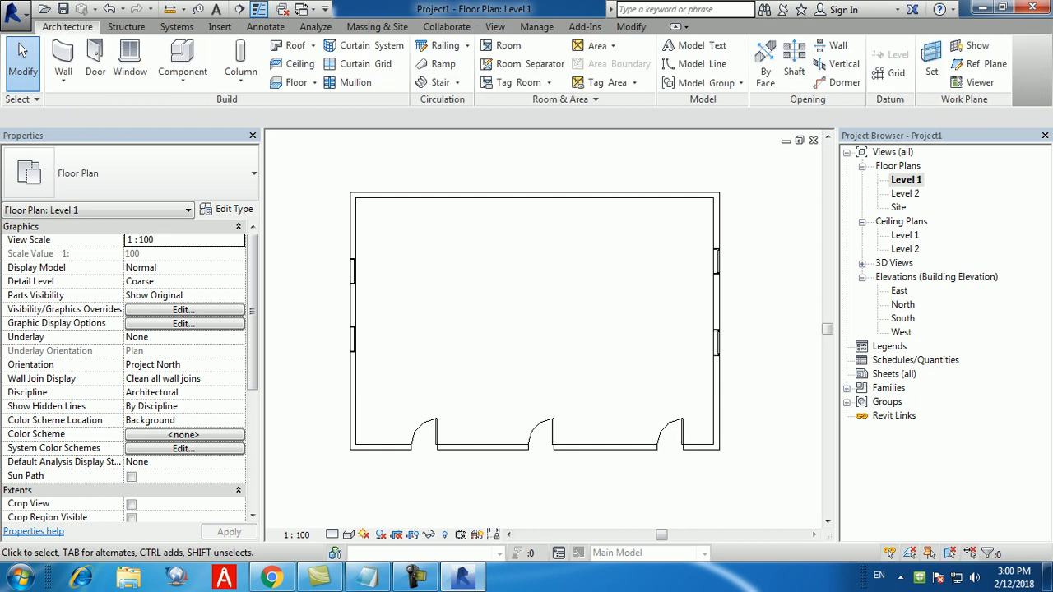
left_click(456, 82)
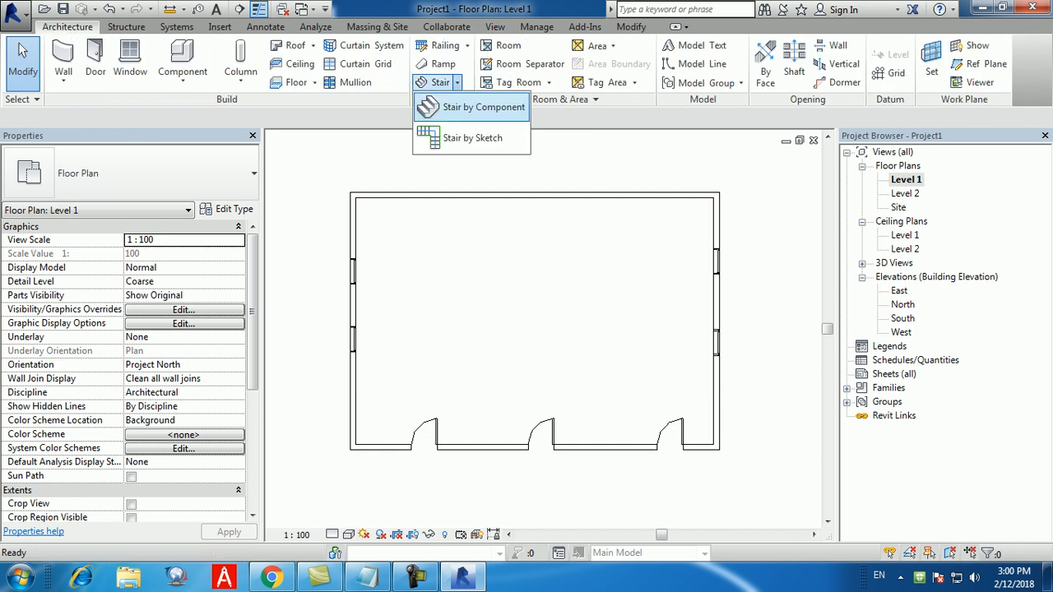
left_click(483, 107)
scroll(486, 331, "up", 3)
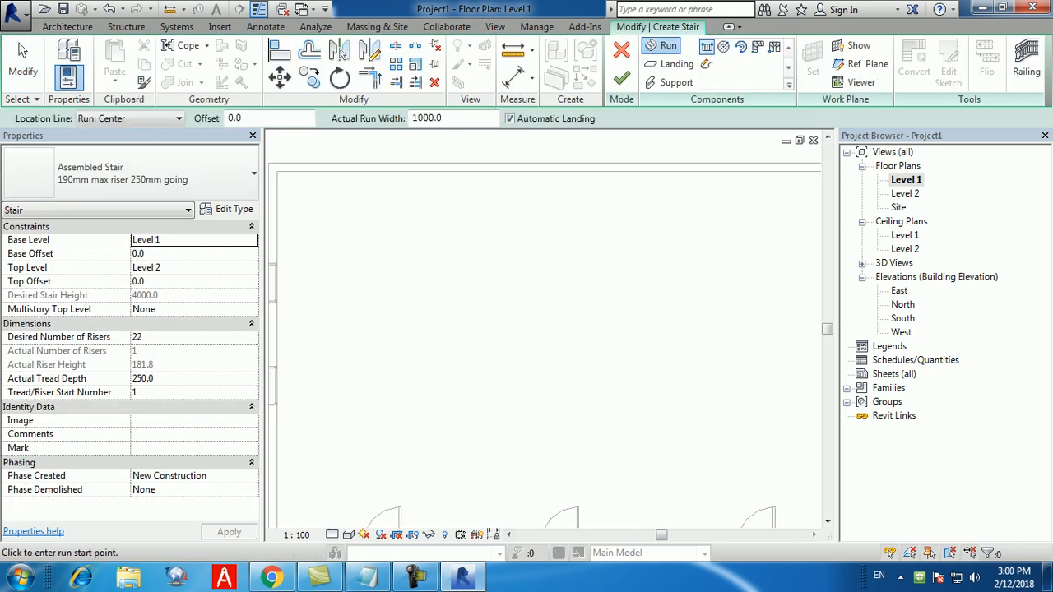
left_click(514, 273)
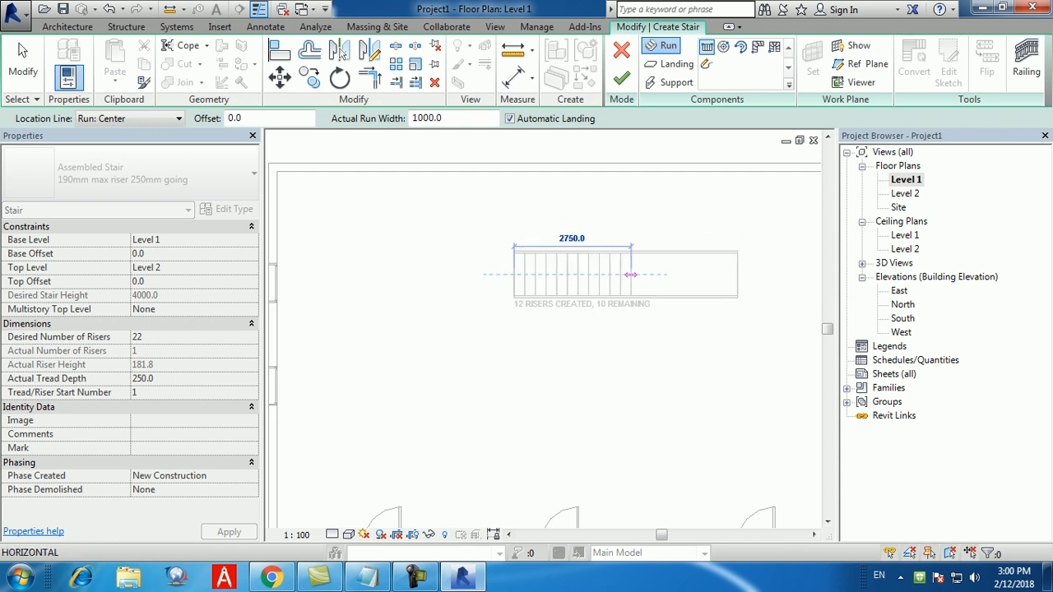
left_click(622, 274)
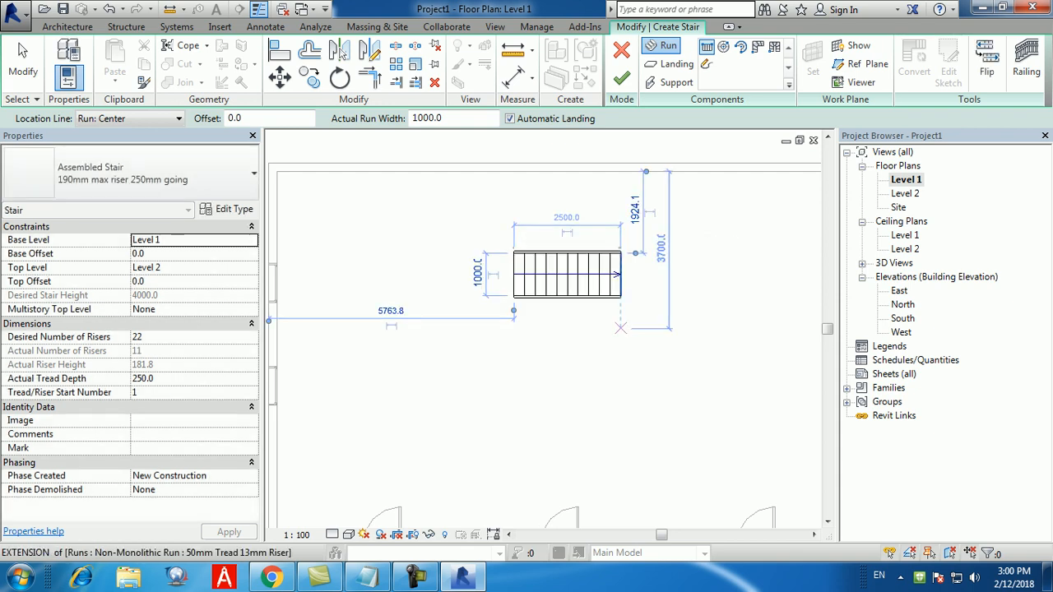
left_click(620, 326)
left_click(515, 325)
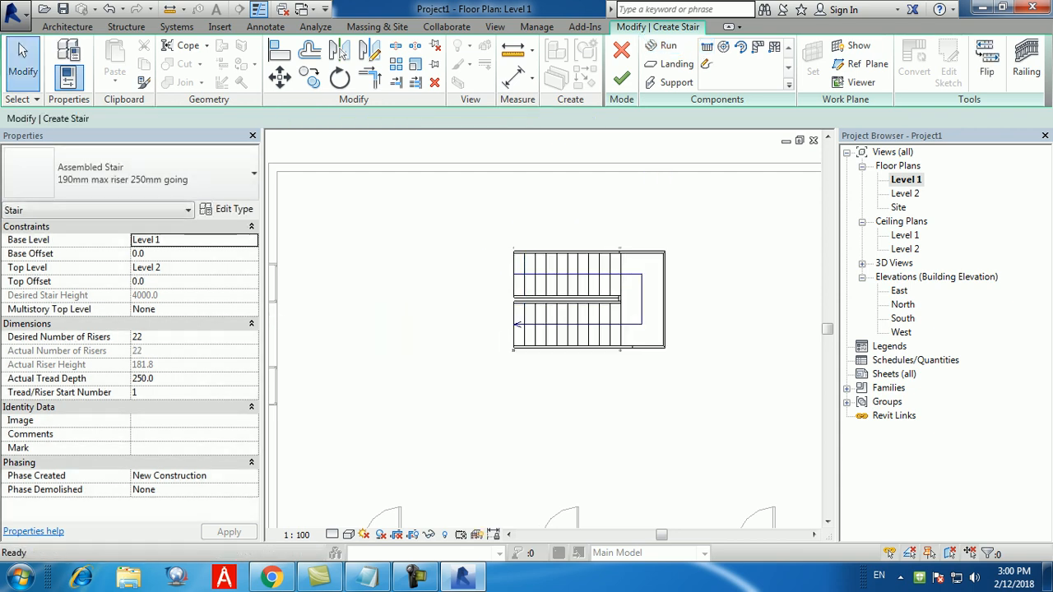
left_click(621, 78)
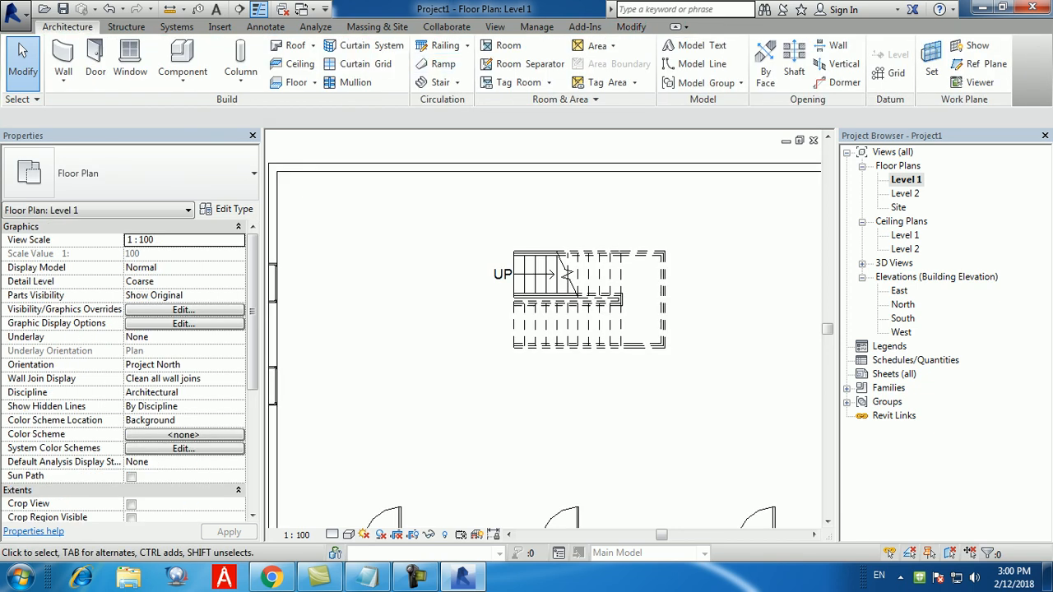
- Examine the stair's runs, landing and railings up close in the 3D view
left_click(494, 26)
left_click(442, 56)
middle_click_drag(613, 300, 559, 416, "shift")
scroll(563, 418, "up", 2)
middle_click_drag(419, 526, 515, 442, "shift")
scroll(485, 320, "up", 2)
middle_click_drag(485, 321, 588, 419, "shift")
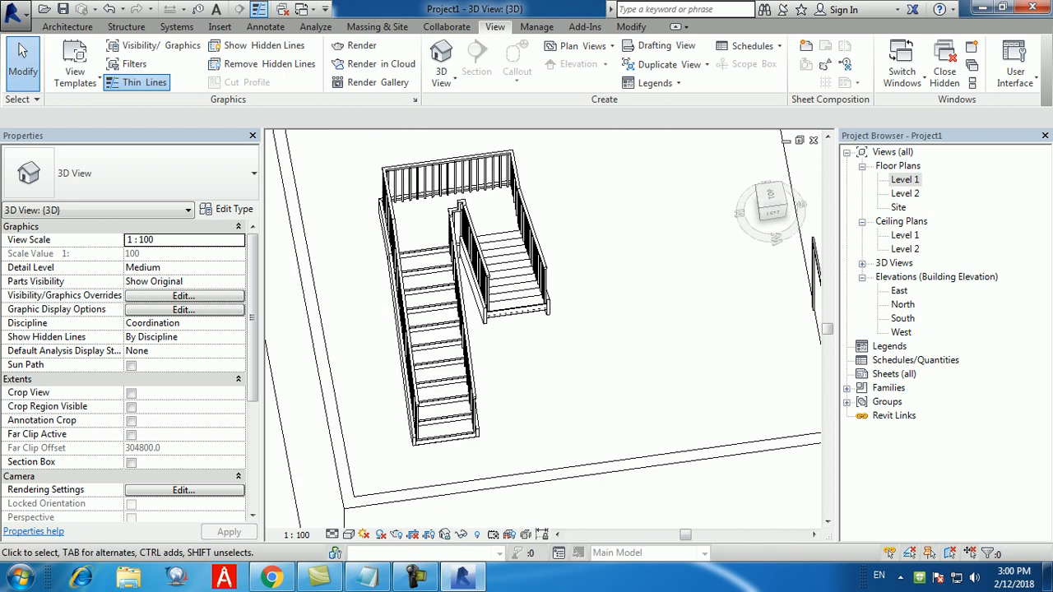
- Cut a north-south building section through the stair in the Level 1 plan and open the section view
double_click(905, 180)
scroll(577, 341, "down", 2)
middle_click_drag(577, 341, 566, 329)
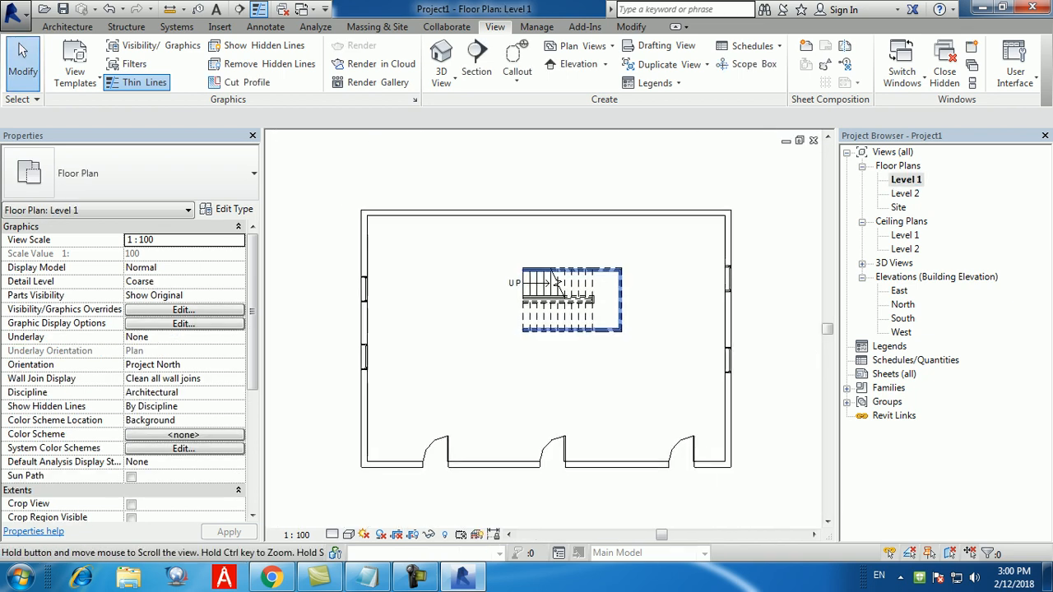
left_click(476, 56)
left_click(566, 173)
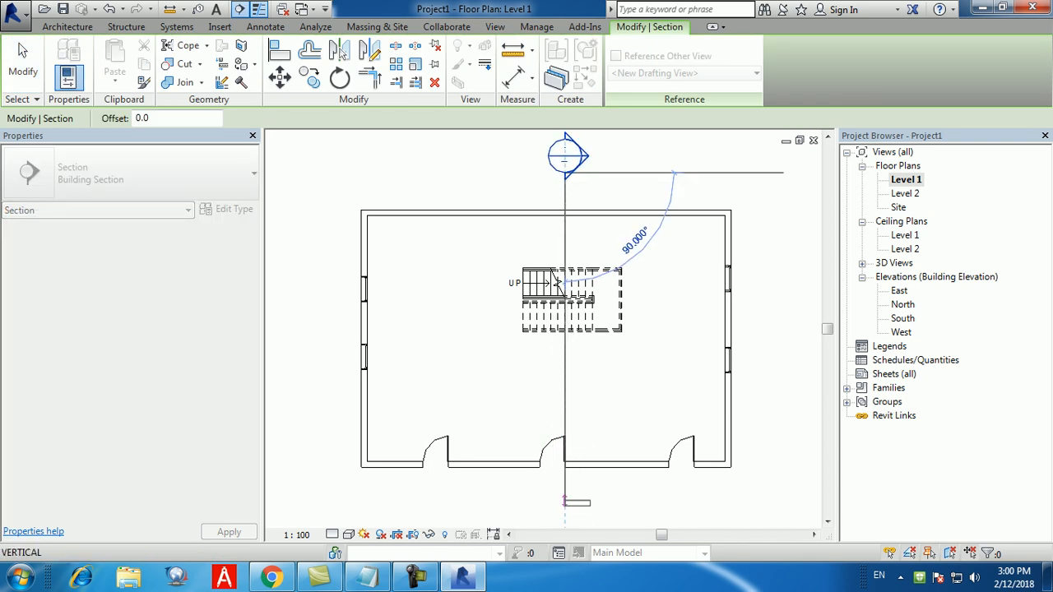
left_click(565, 501)
key("Escape")
scroll(623, 327, "down", 1)
middle_click_drag(623, 327, 612, 323)
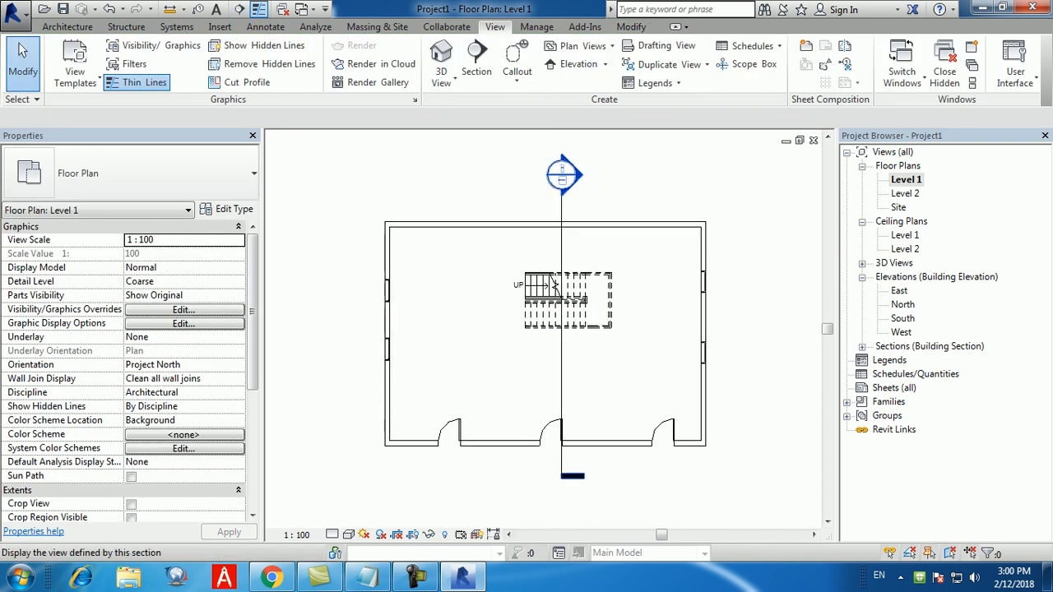
double_click(563, 173)
scroll(403, 379, "up", 1)
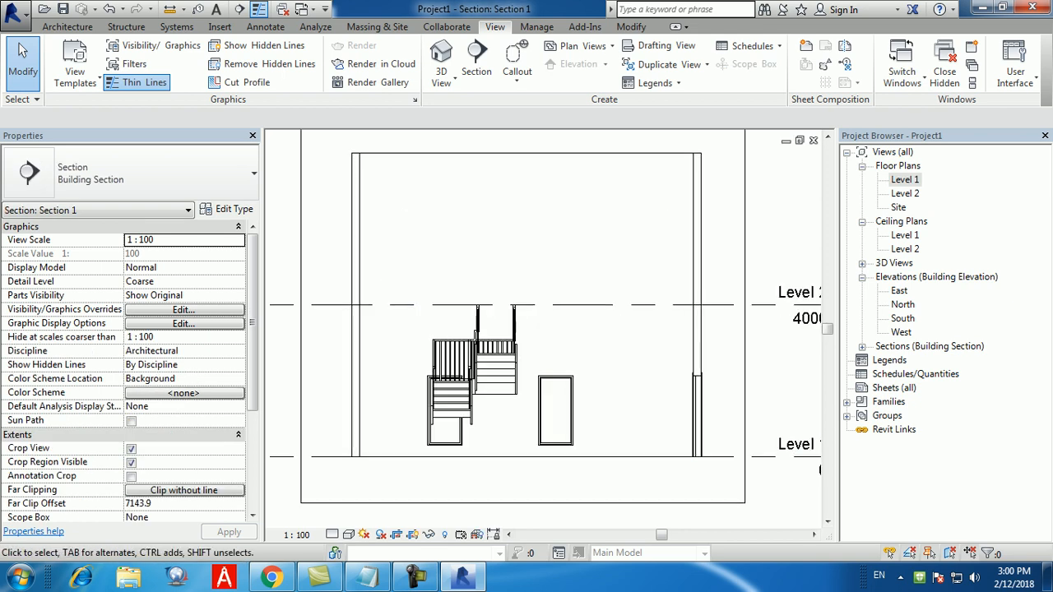
- Move the section line in the Level 1 plan west of the stair and reopen its section view
double_click(905, 179)
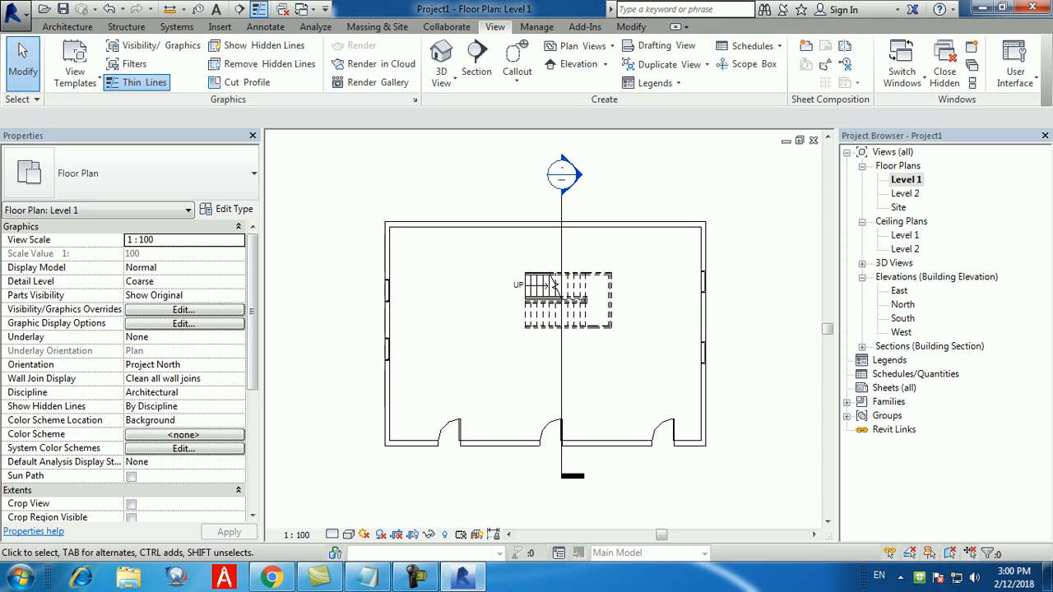
left_click(555, 284)
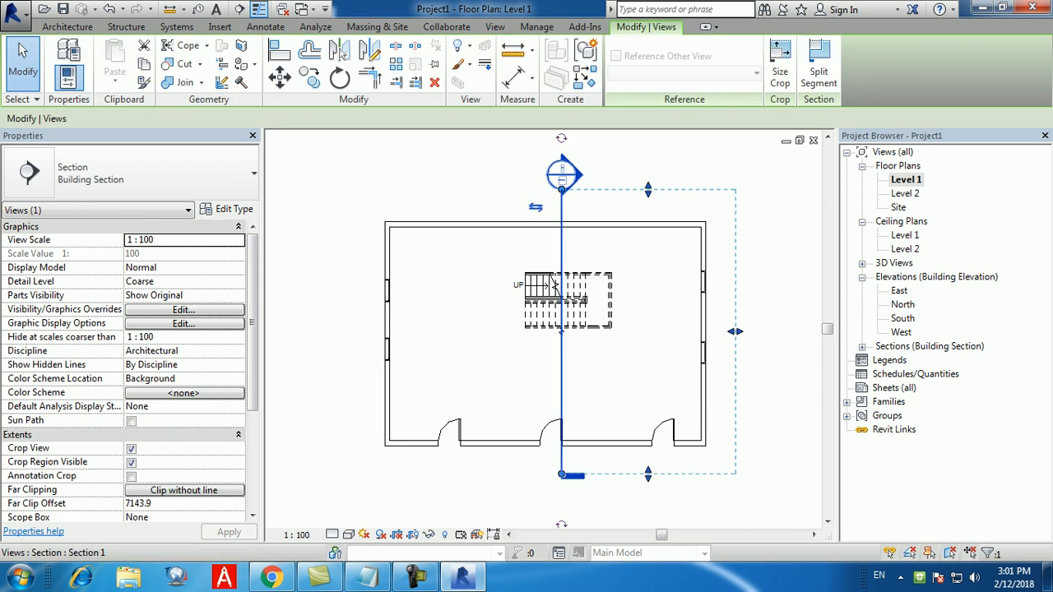
key("Escape")
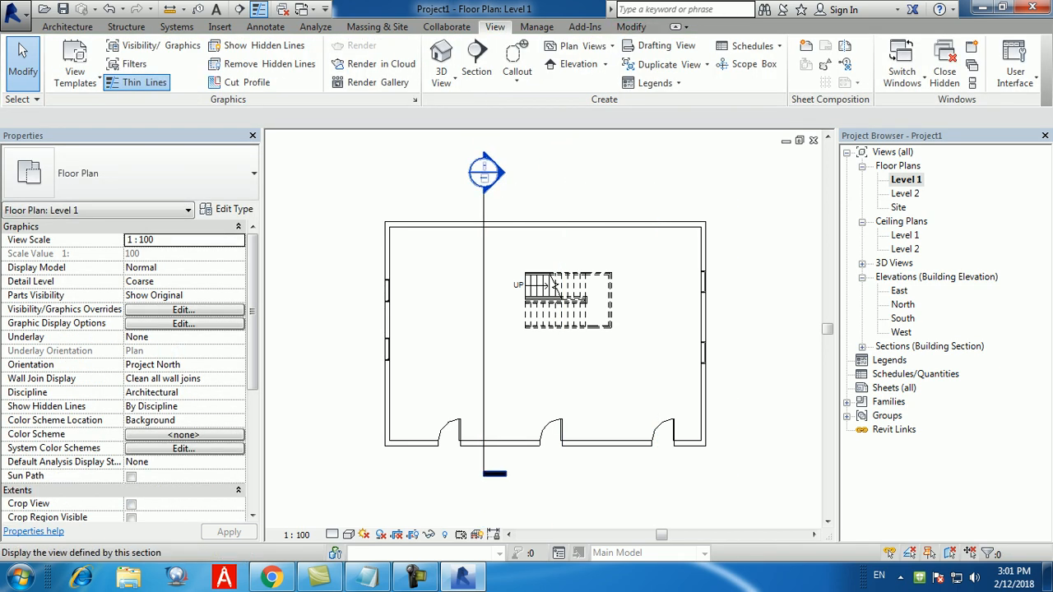
double_click(483, 171)
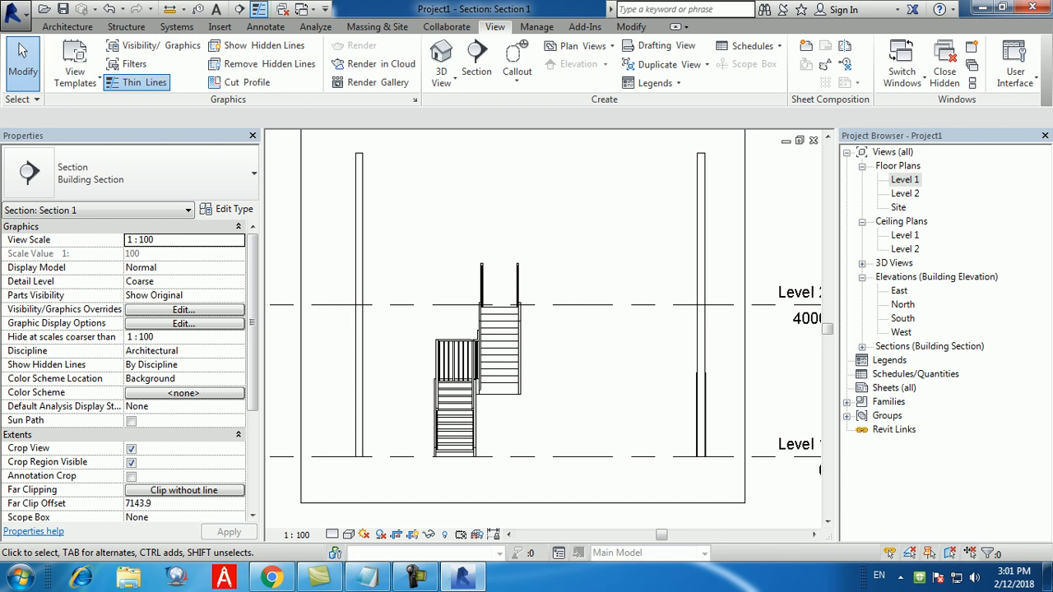
- Change all four perimeter walls in the Level 1 plan to the Exterior - Brick on Mtl. Stud type
double_click(905, 179)
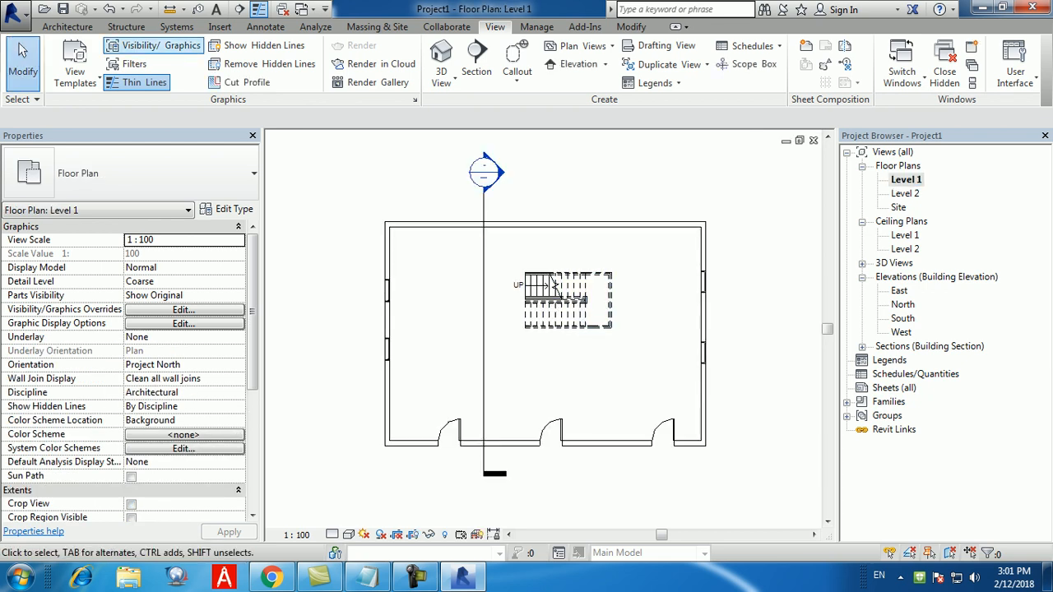
left_click(68, 26)
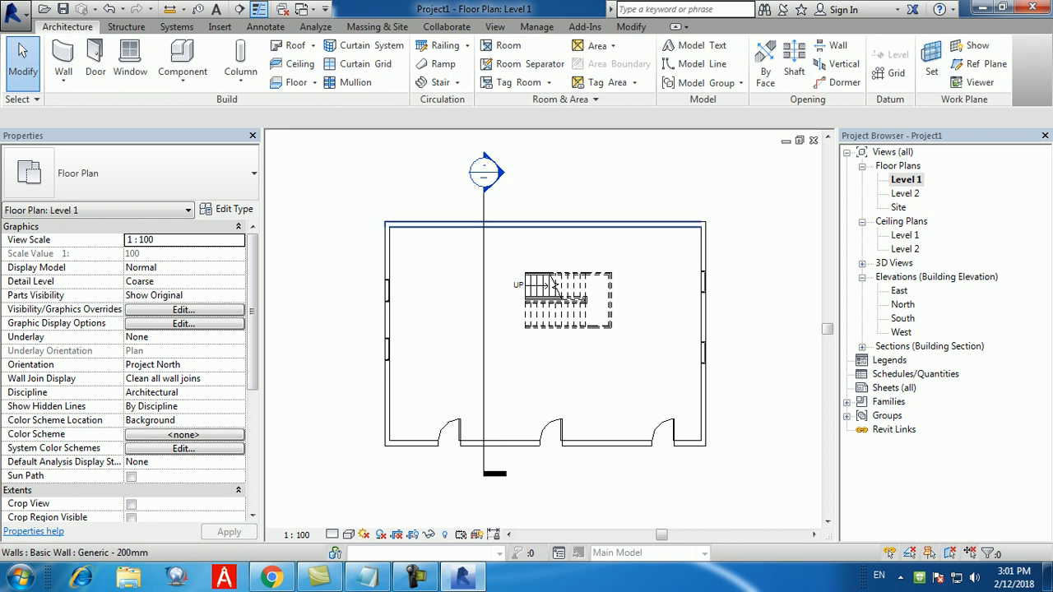
key("Tab")
left_click(444, 224)
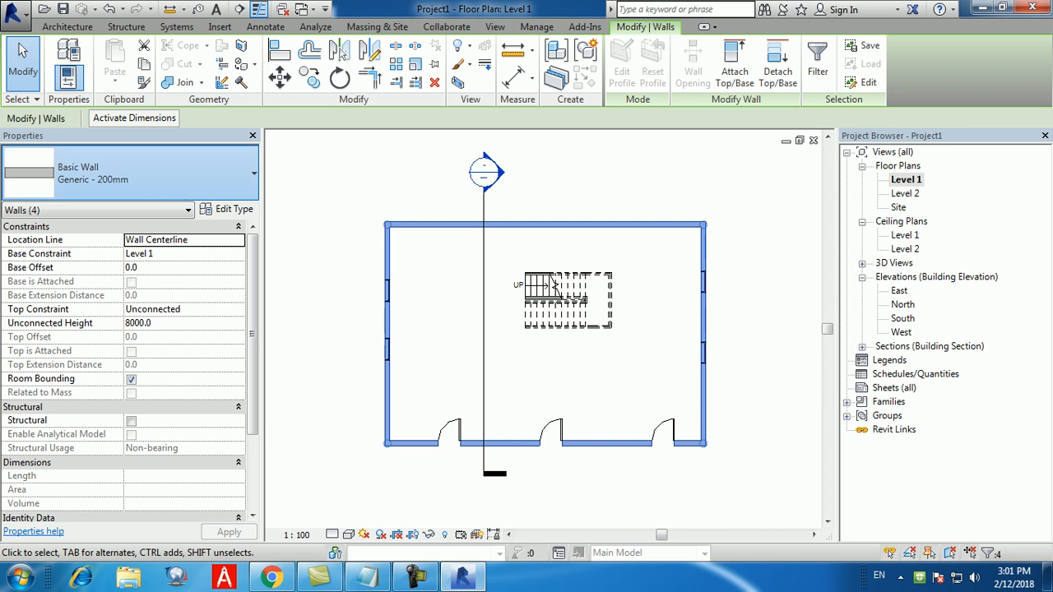
left_click(181, 173)
scroll(124, 290, "up", 2)
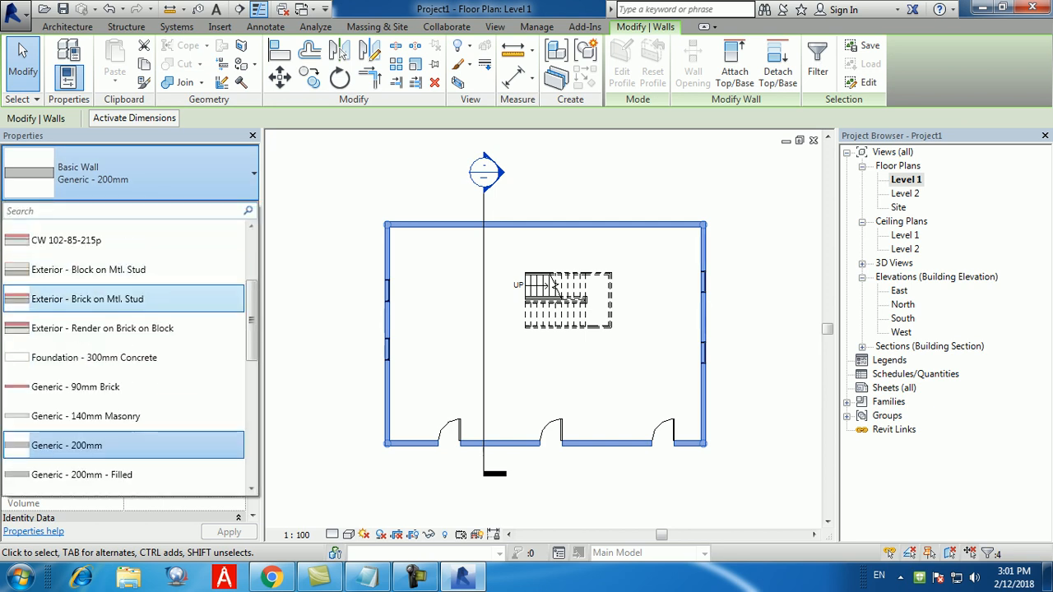
left_click(87, 299)
key("Escape")
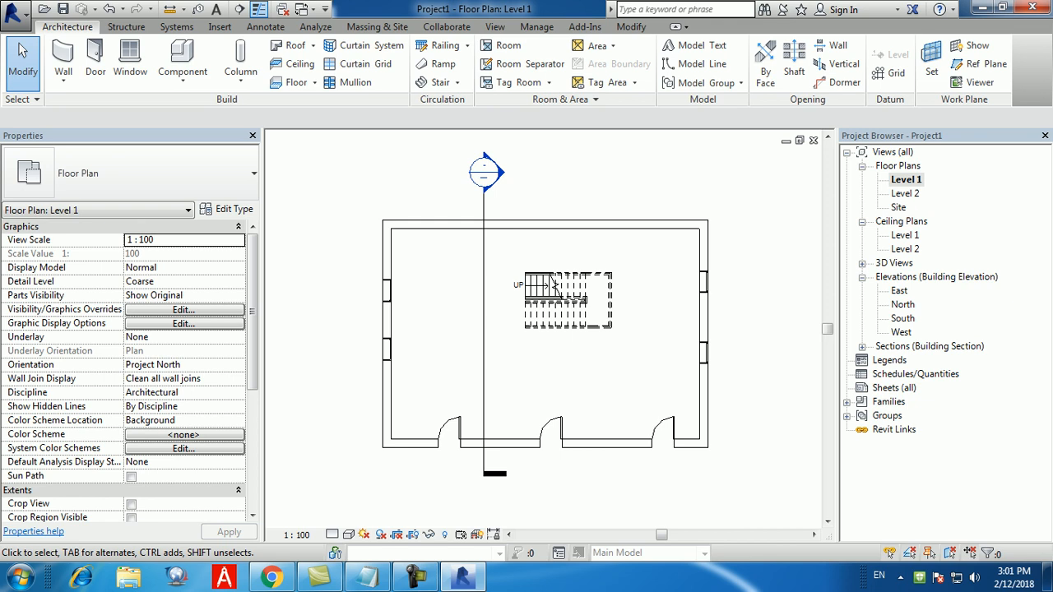
- Create a sloped footprint roof on Level 2 with a rectangular boundary along the outer wall corners, and attach the walls to it
left_click(312, 46)
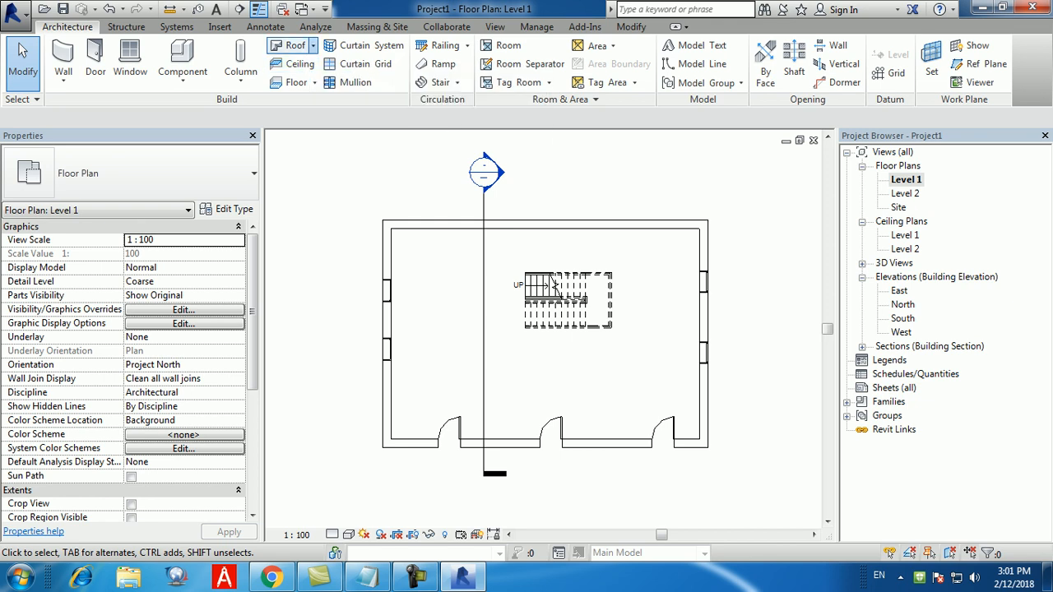
left_click(337, 68)
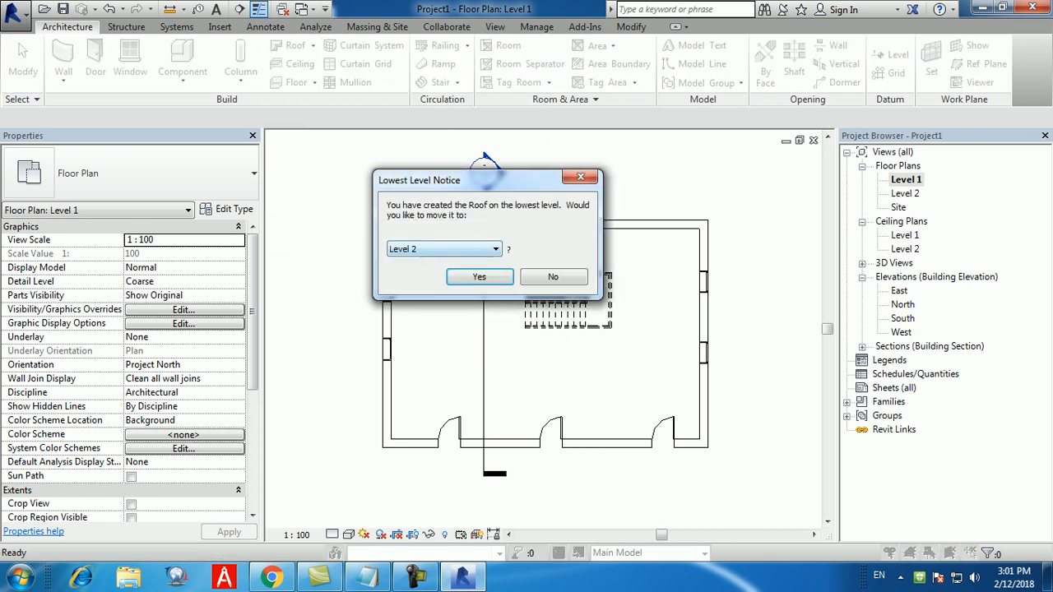
key("Return")
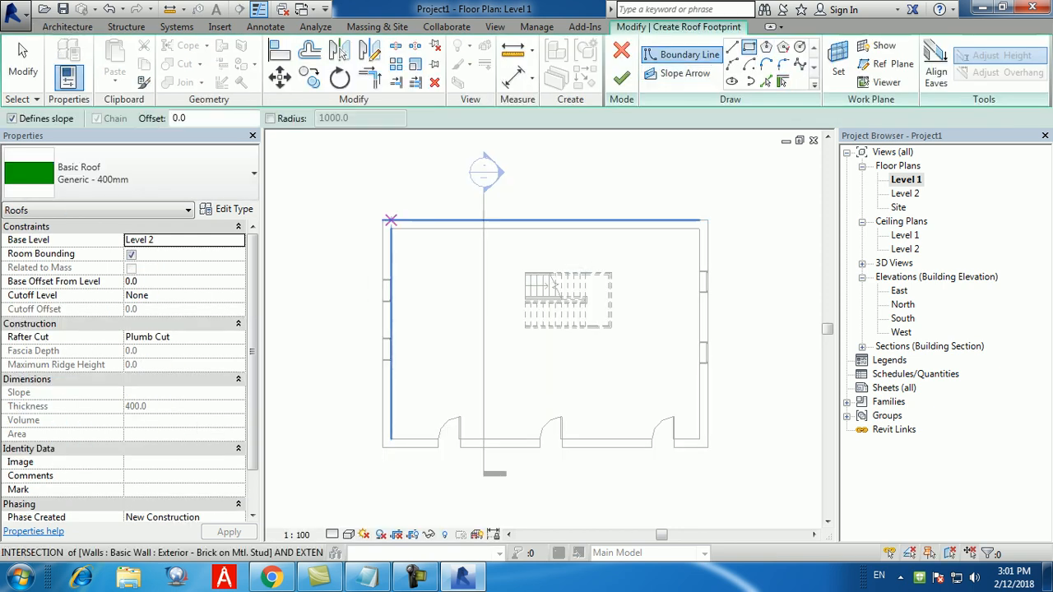
left_click(382, 220)
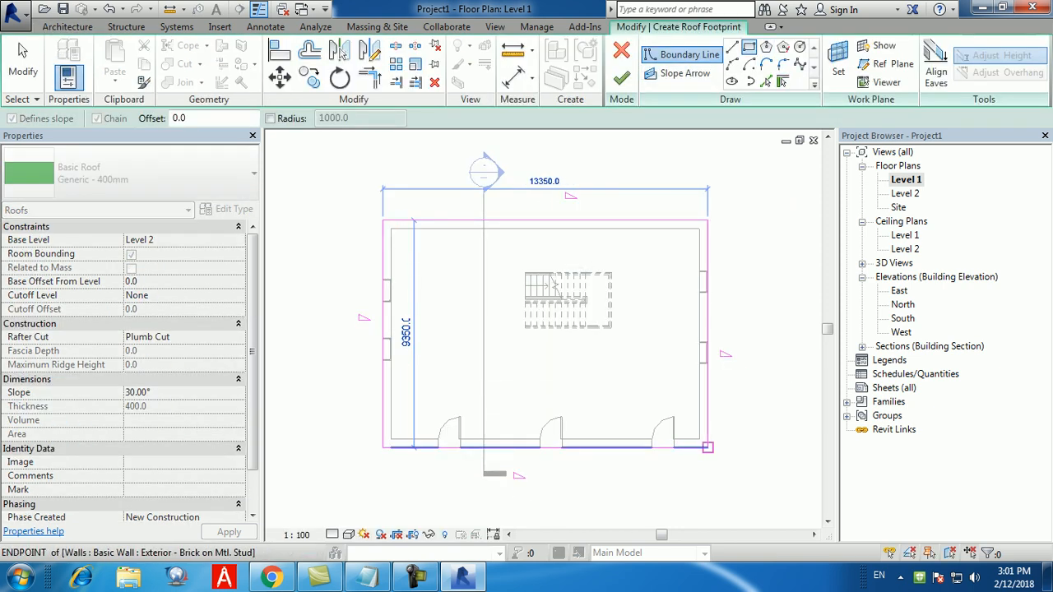
left_click(707, 447)
left_click(621, 78)
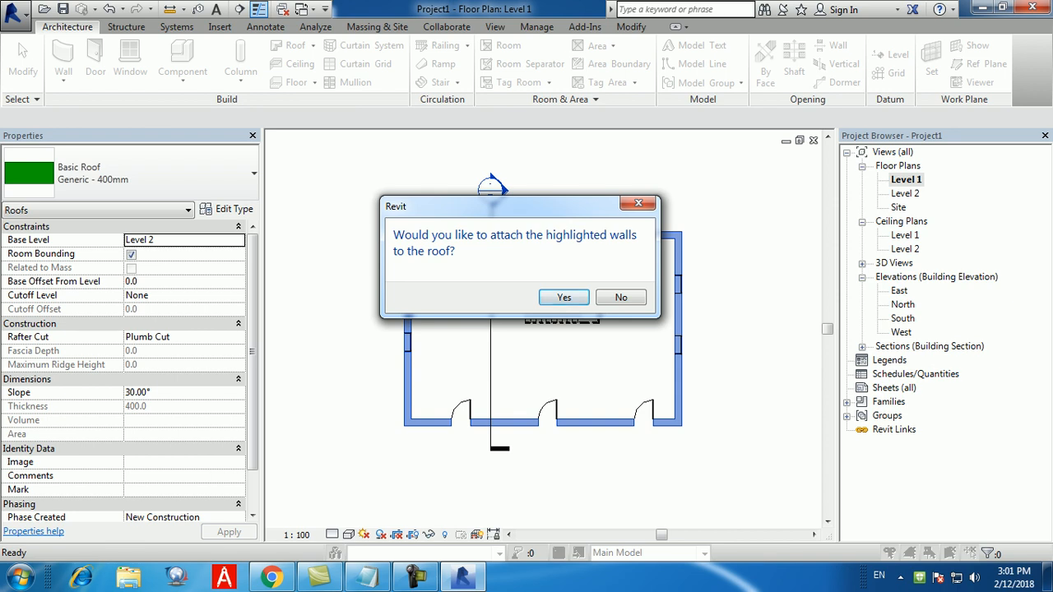
left_click(563, 297)
- Open the default 3D view and display the building in the Shaded visual style
left_click(495, 26)
left_click(441, 58)
left_click(22, 52)
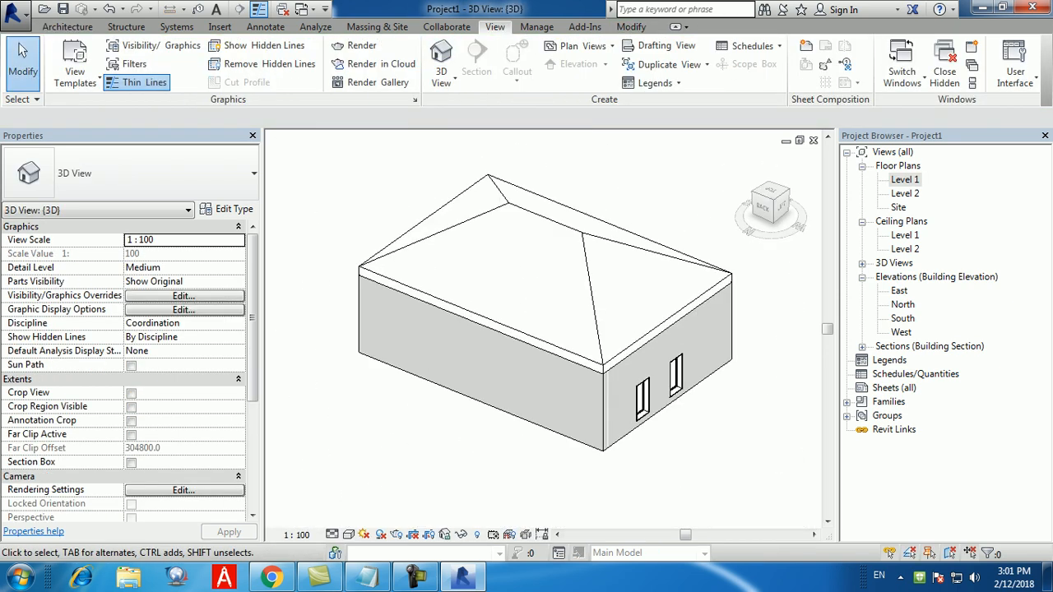
left_click(348, 535)
left_click(387, 470)
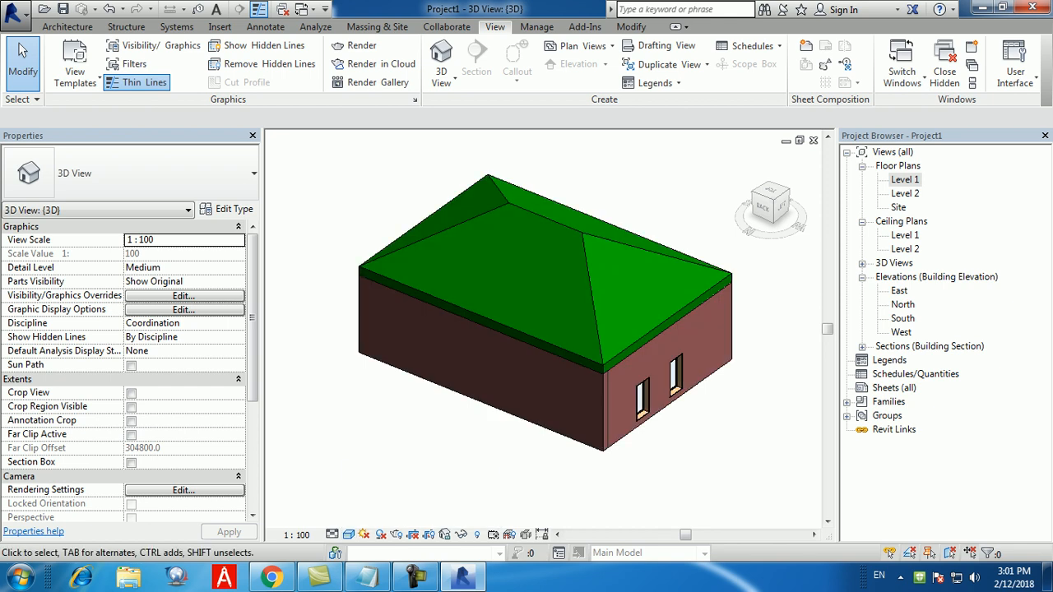
- Examine the roofed building in the North, South and West elevations
double_click(902, 305)
double_click(902, 318)
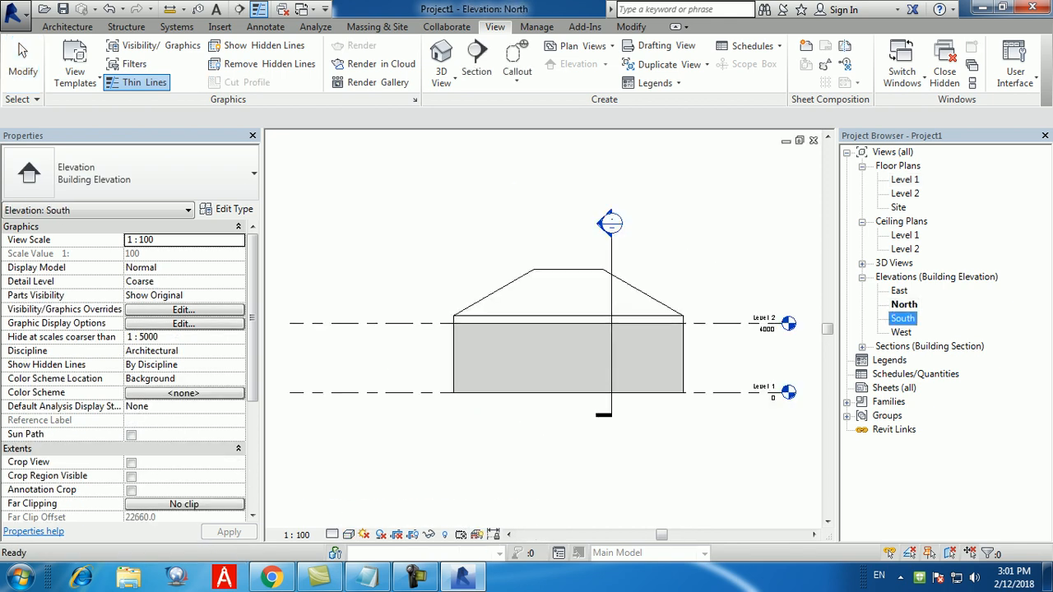
double_click(902, 332)
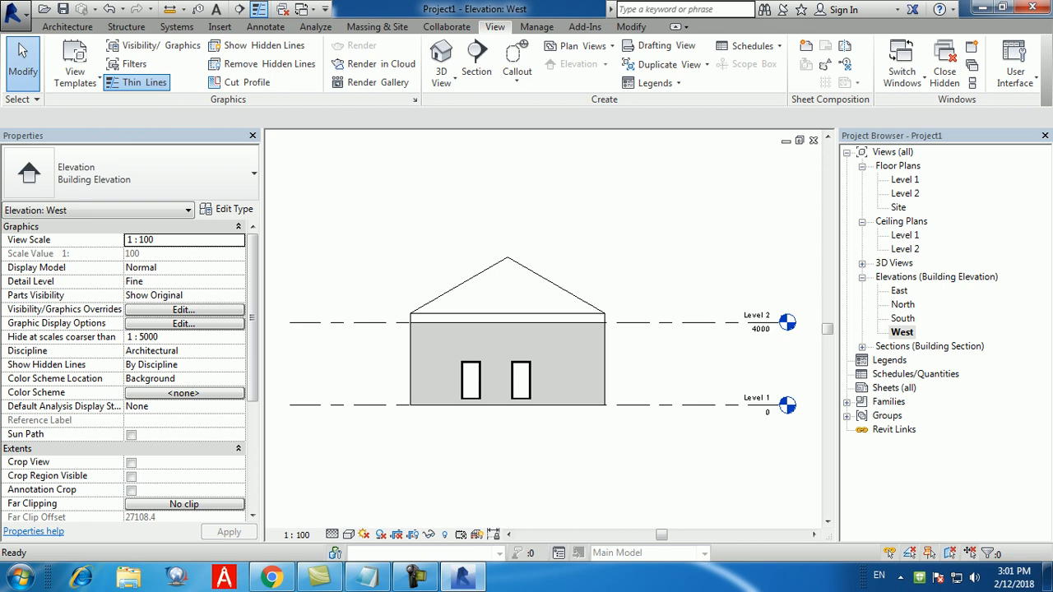
- Create a wall schedule containing all available fields and check its columns through to Volume and Width
double_click(905, 179)
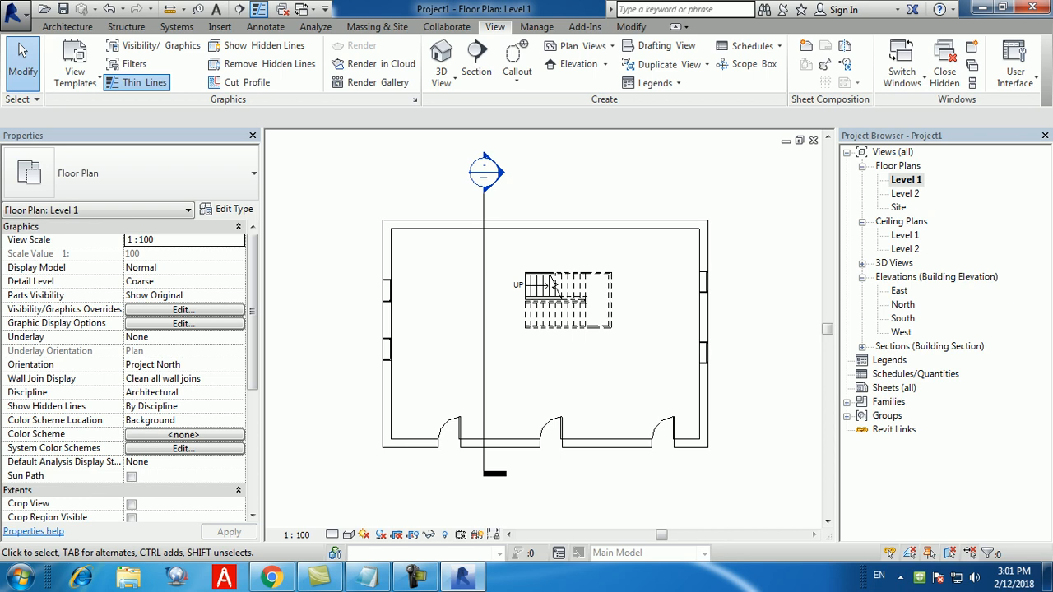
right_click(913, 373)
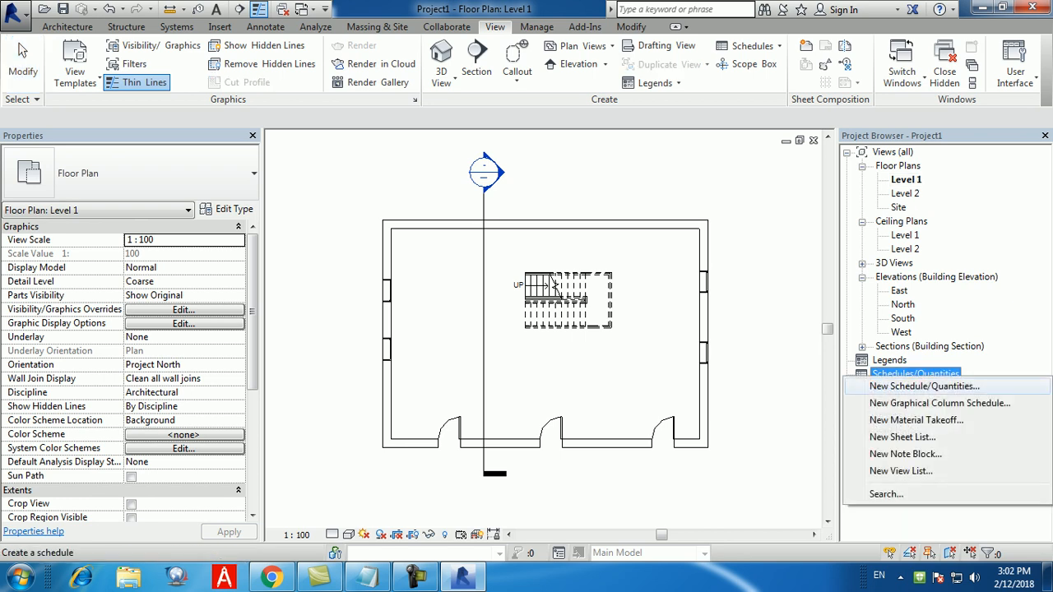
left_click(904, 384)
left_click(465, 218)
key("w")
key("Return")
key("shift+Page_Down")
key("shift+Page_Down")
key("shift+Page_Down")
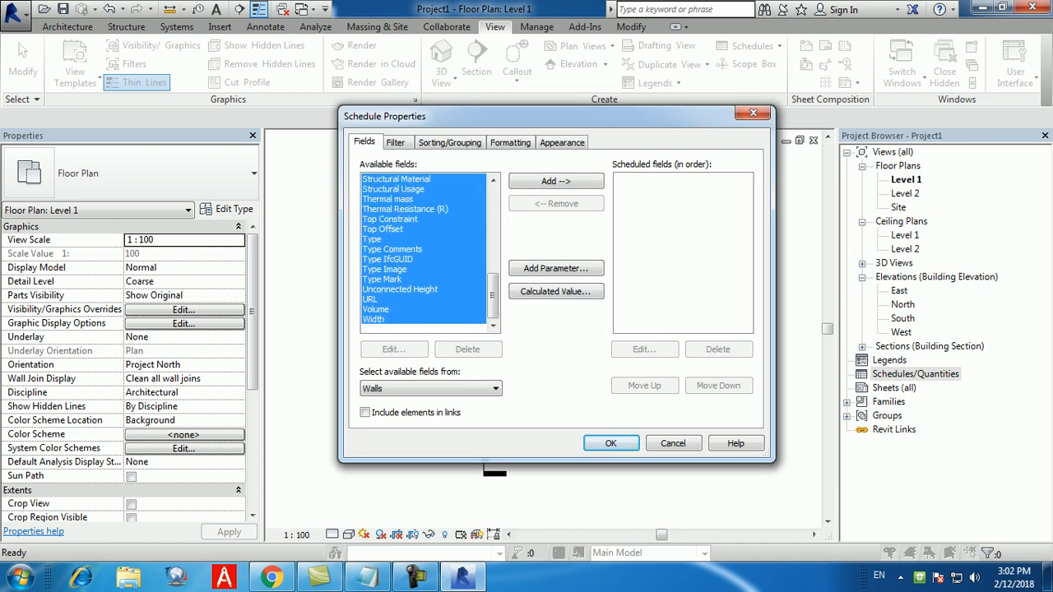
left_click(556, 180)
left_click(611, 443)
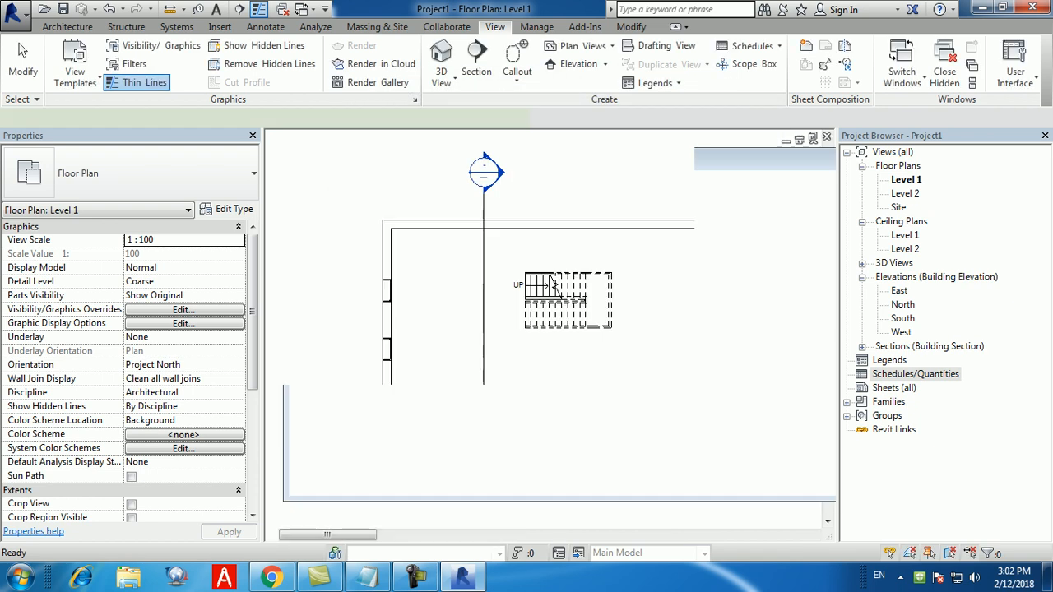
left_click_drag(327, 535, 770, 535)
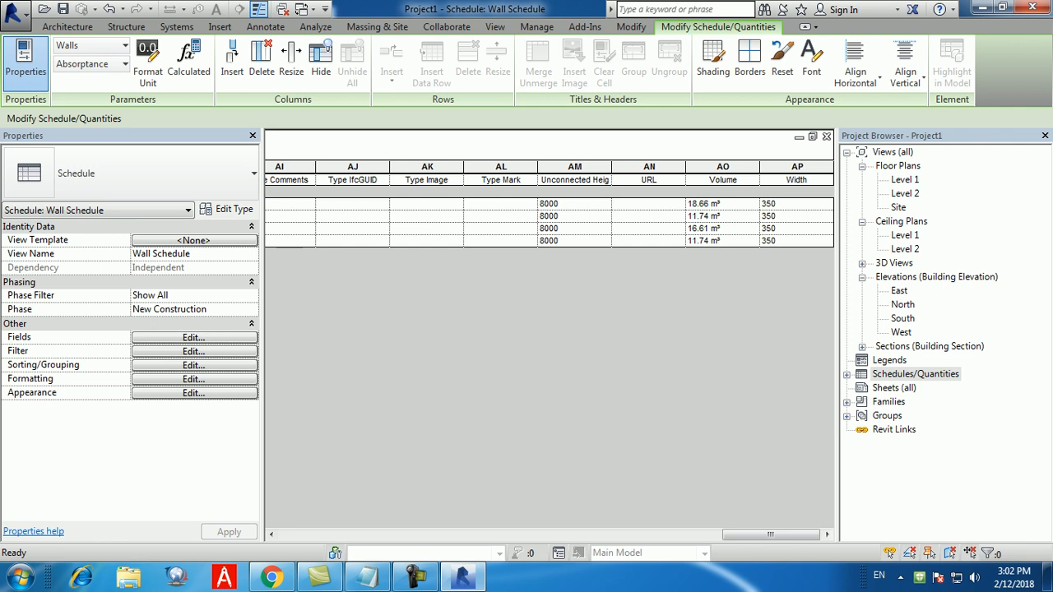
- Create a new legend view at 1:50 scale with the default name
left_click(889, 360)
right_click(888, 359)
left_click(925, 369)
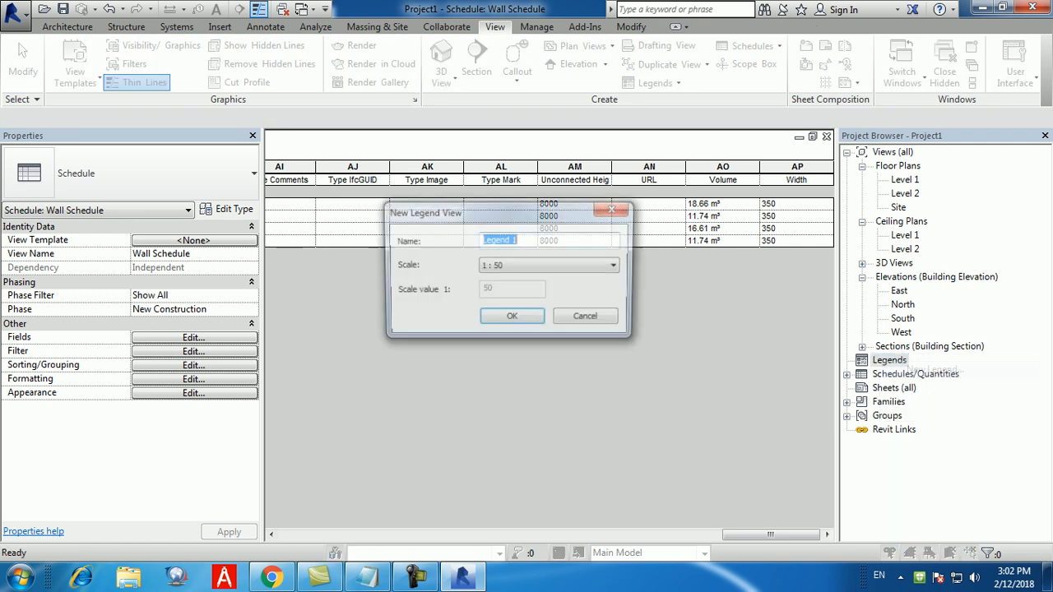
key("Return")
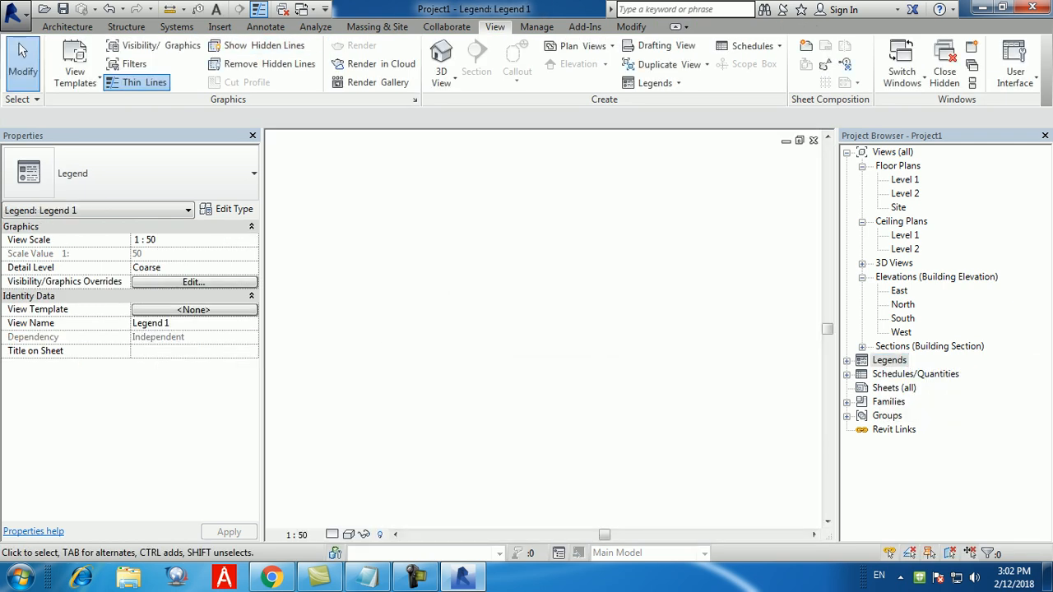
left_click(446, 26)
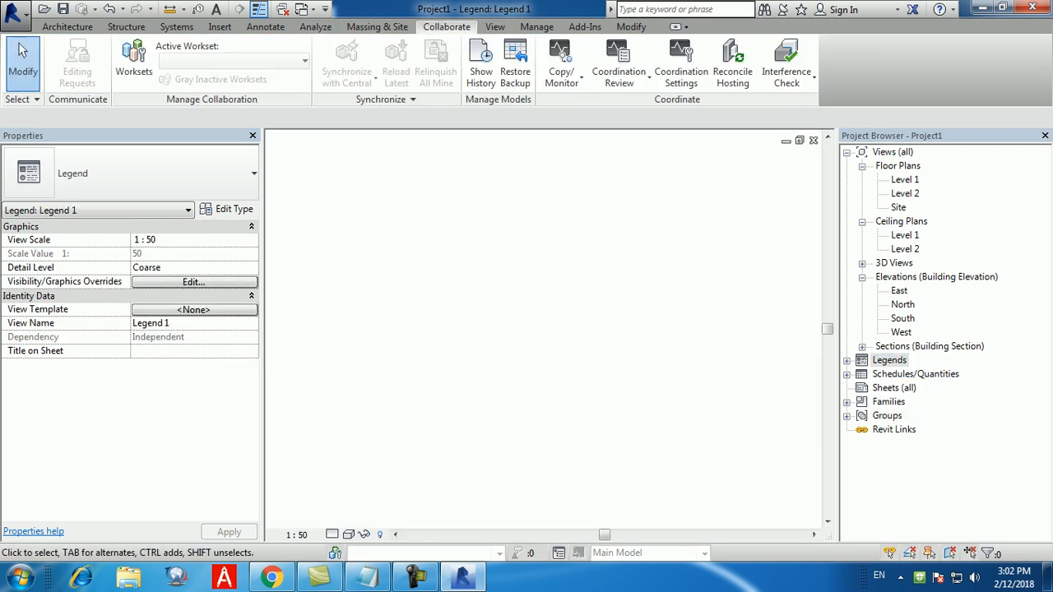
left_click(126, 27)
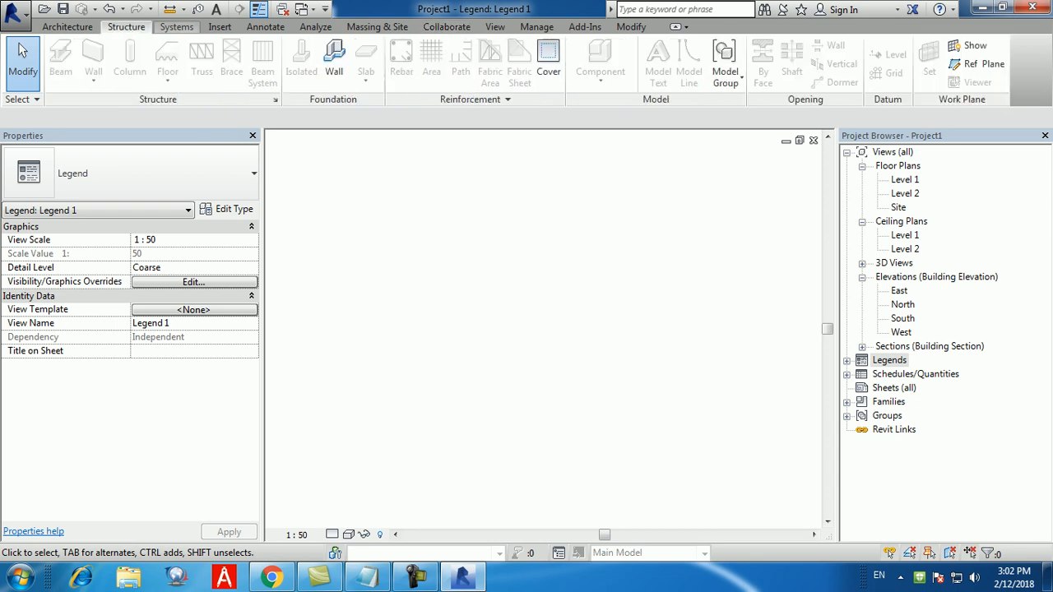
left_click(264, 27)
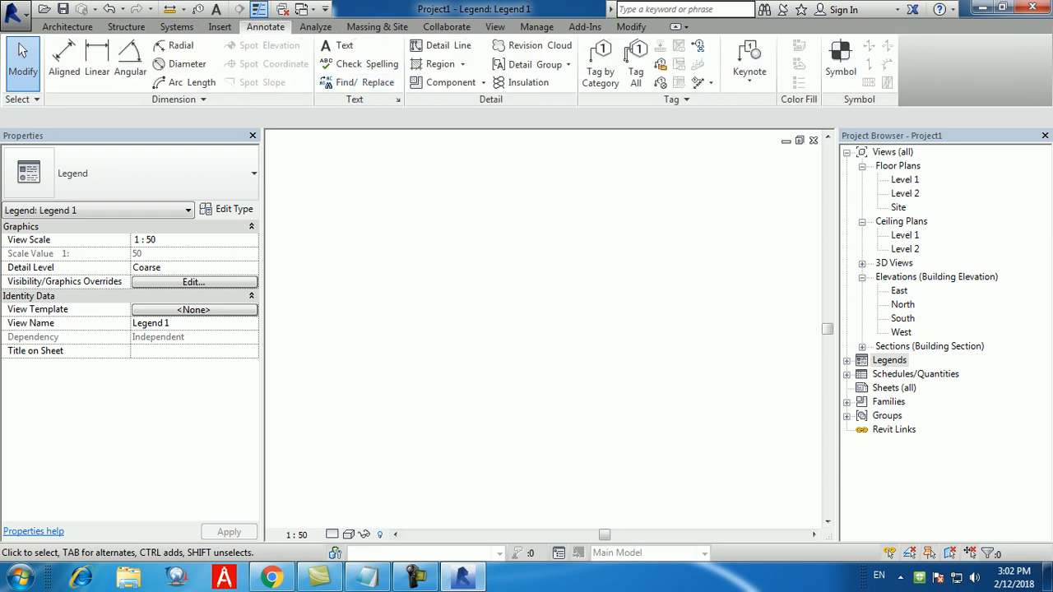
left_click(428, 82)
key("Escape")
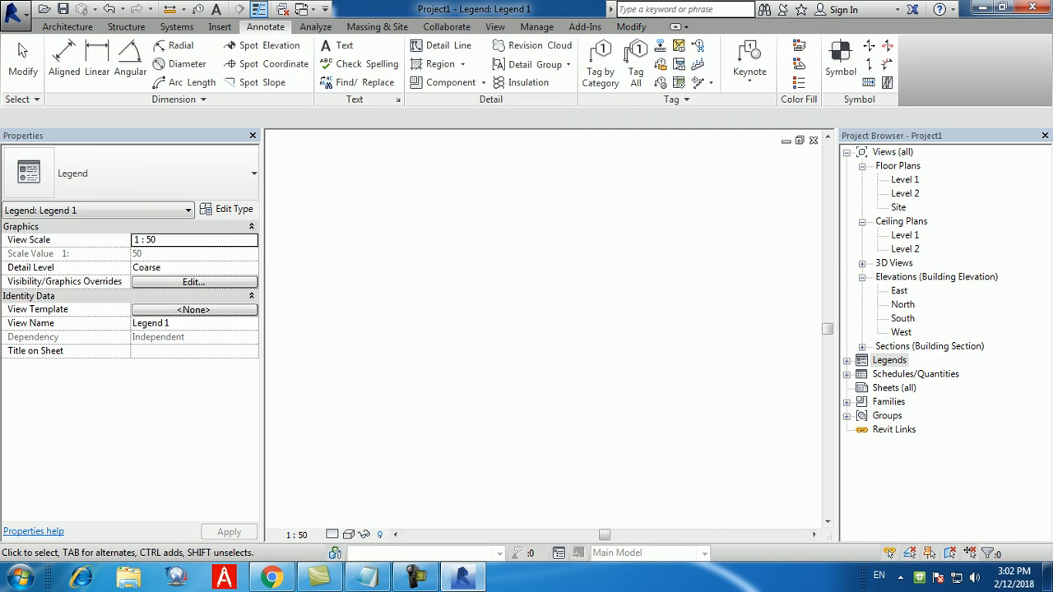
left_click(484, 82)
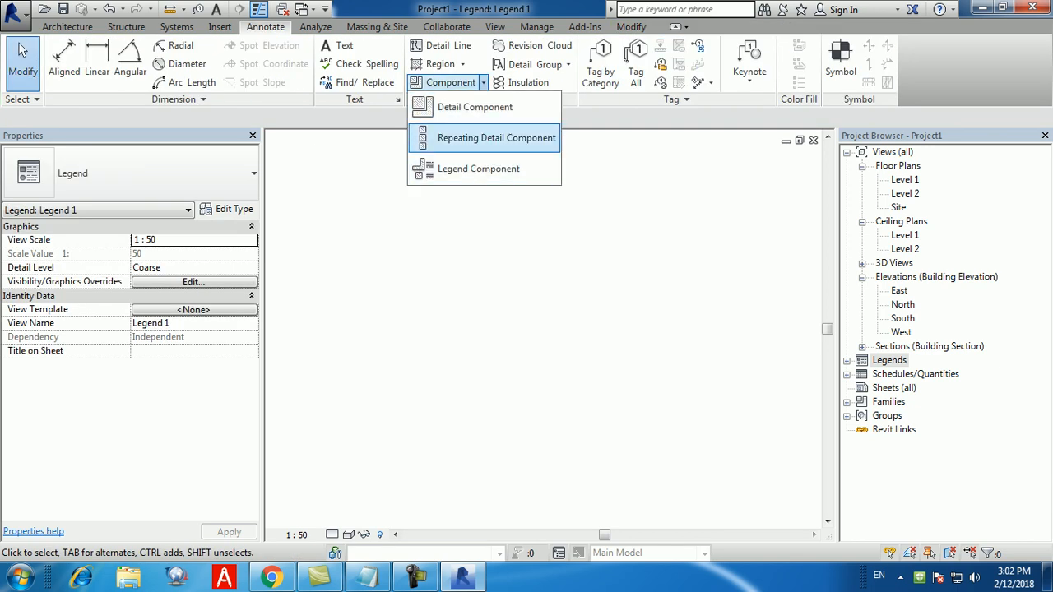
left_click(475, 107)
key("Escape")
- Place a floor plan legend component of the M_Single-Flush 0864 x 2134mm door in the legend view
left_click(483, 83)
left_click(478, 168)
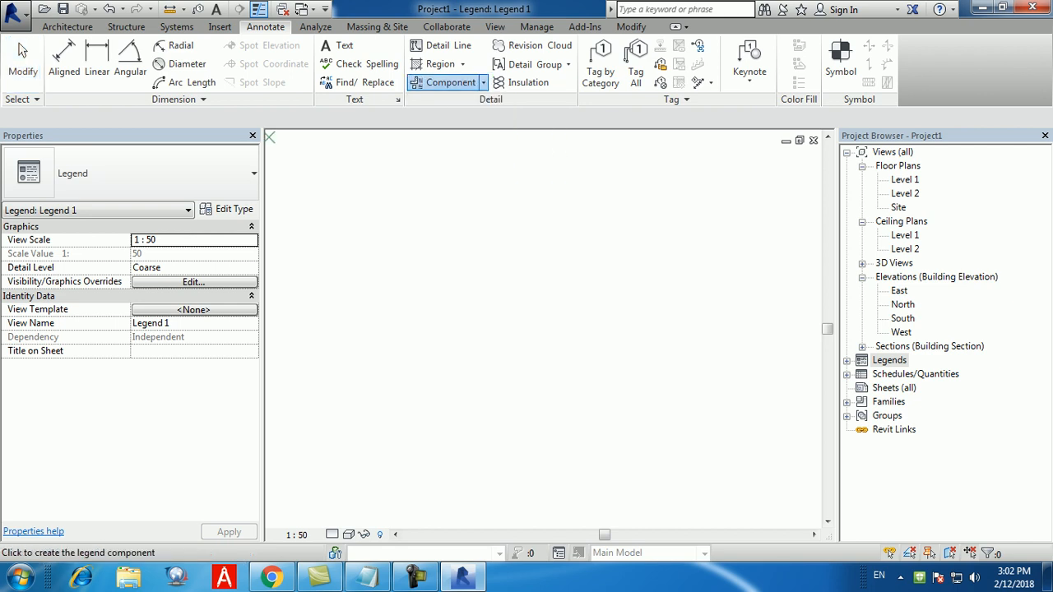
left_click(246, 119)
scroll(164, 312, "down", 3)
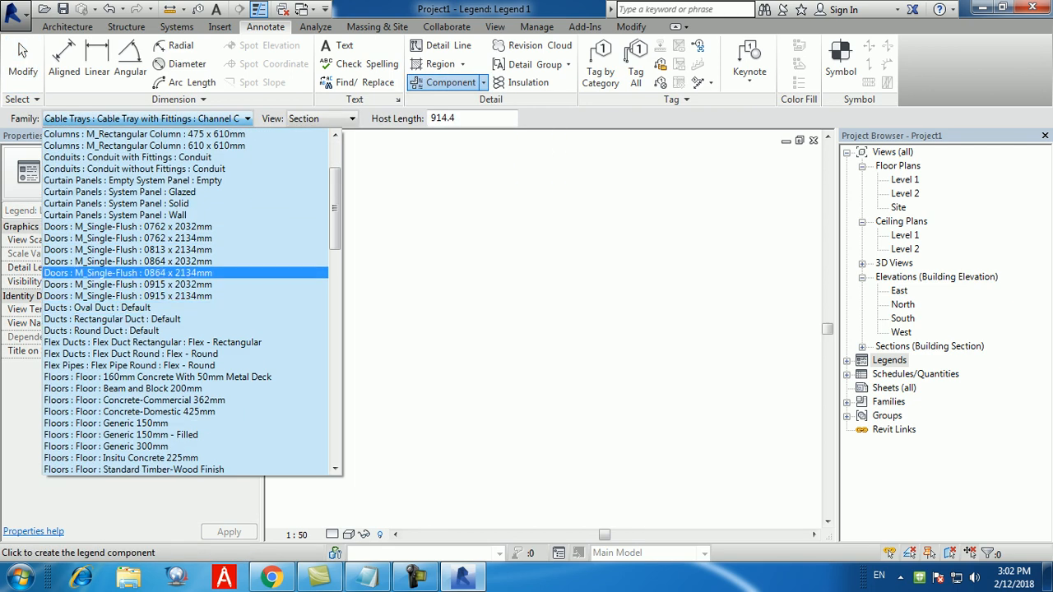
left_click(124, 272)
left_click(447, 333)
- Place the same door's front elevation beside its plan symbol in the legend, and close the legend view
left_click(352, 118)
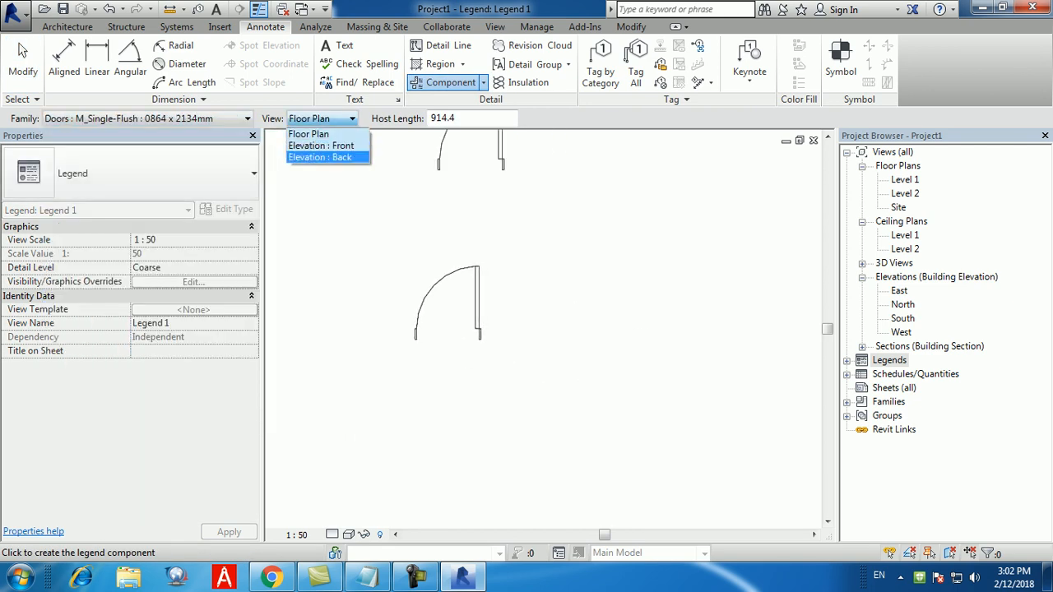
left_click(312, 145)
left_click(604, 337)
key("Escape")
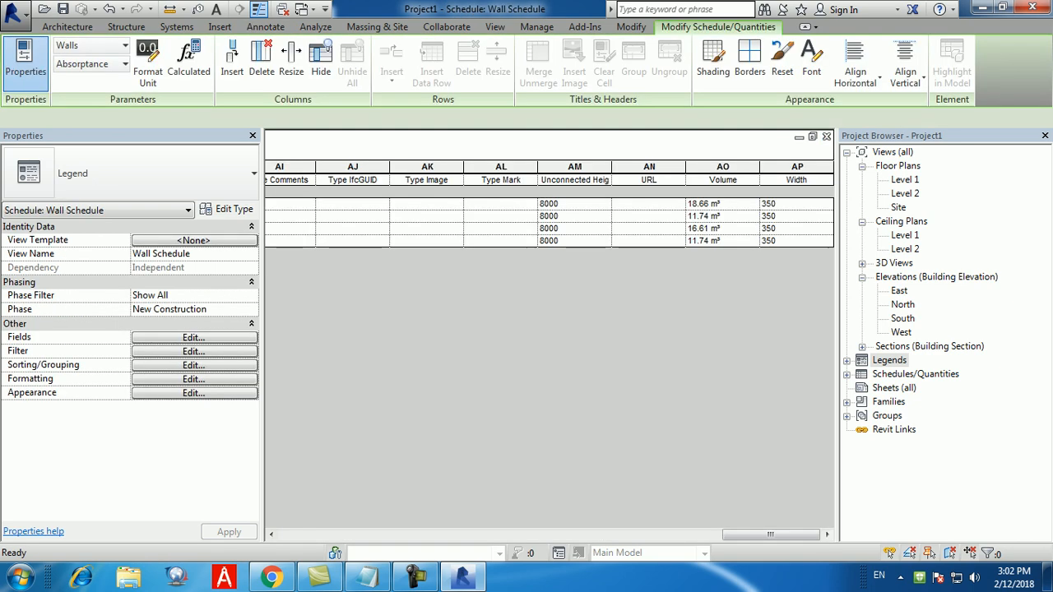
left_click(814, 140)
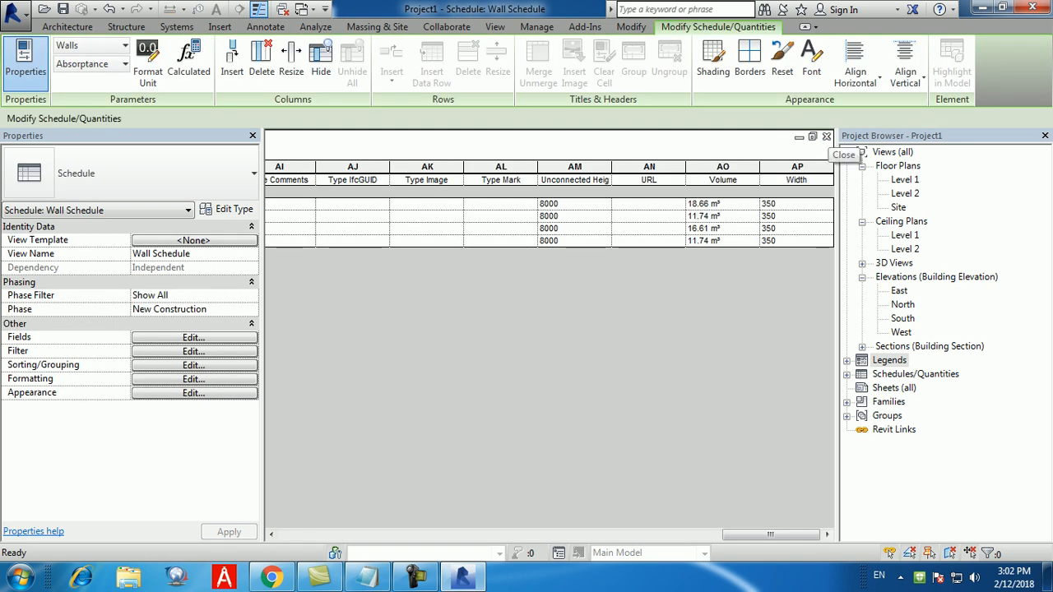
- Close the wall schedule, all remaining open views and Project1 without saving the changes
left_click(827, 137)
left_click(813, 140)
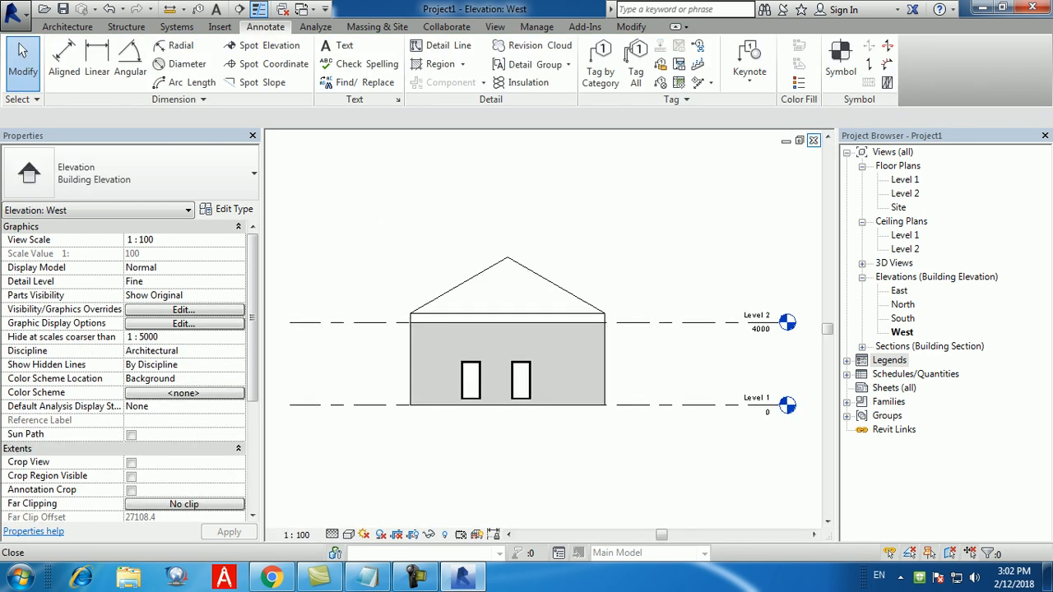
left_click(813, 140)
left_click(813, 140)
left_click(814, 140)
left_click(813, 139)
left_click(814, 140)
left_click(813, 140)
left_click(813, 140)
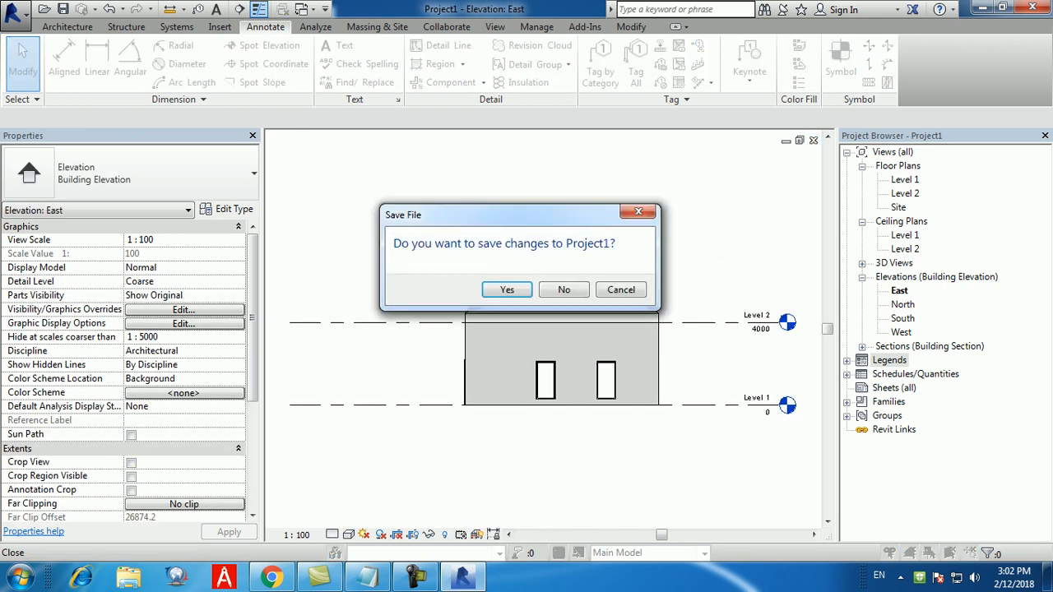
left_click(563, 290)
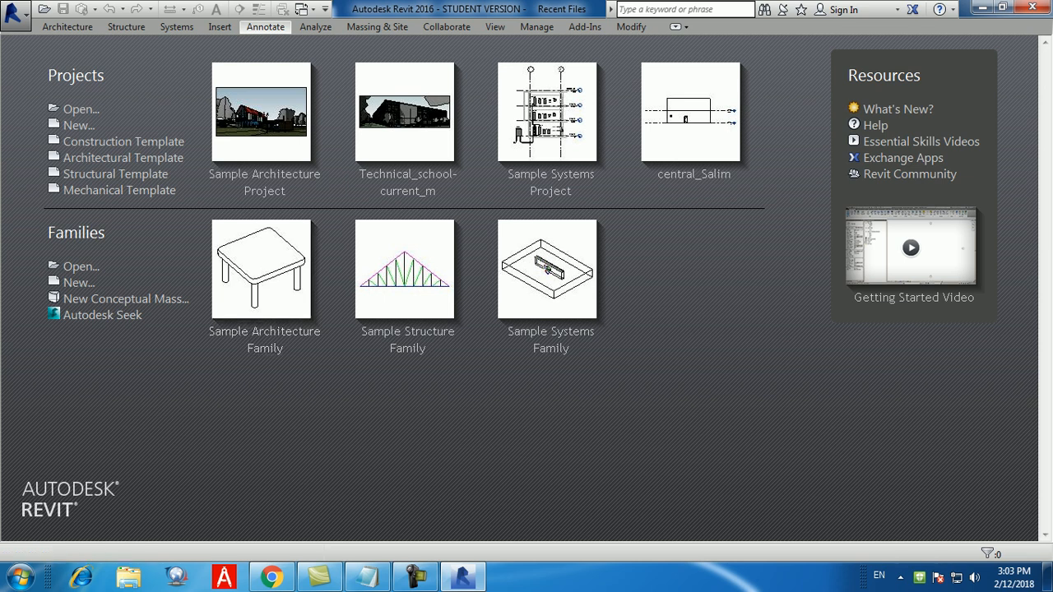
- Create a new project from the electrical template in the US Metric templates folder
left_click(13, 11)
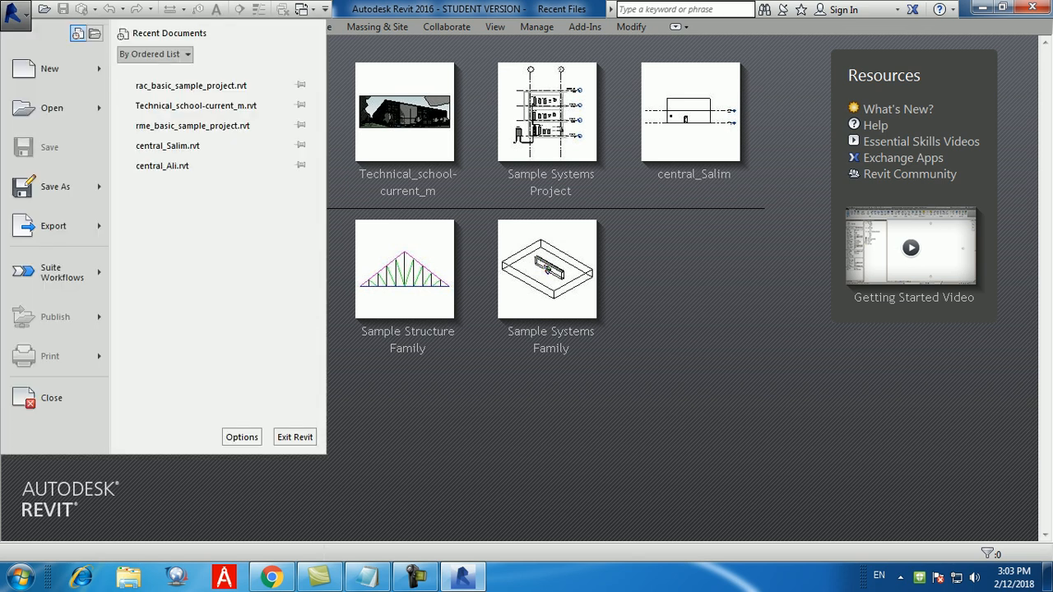
mouse_move(50, 68)
left_click(164, 73)
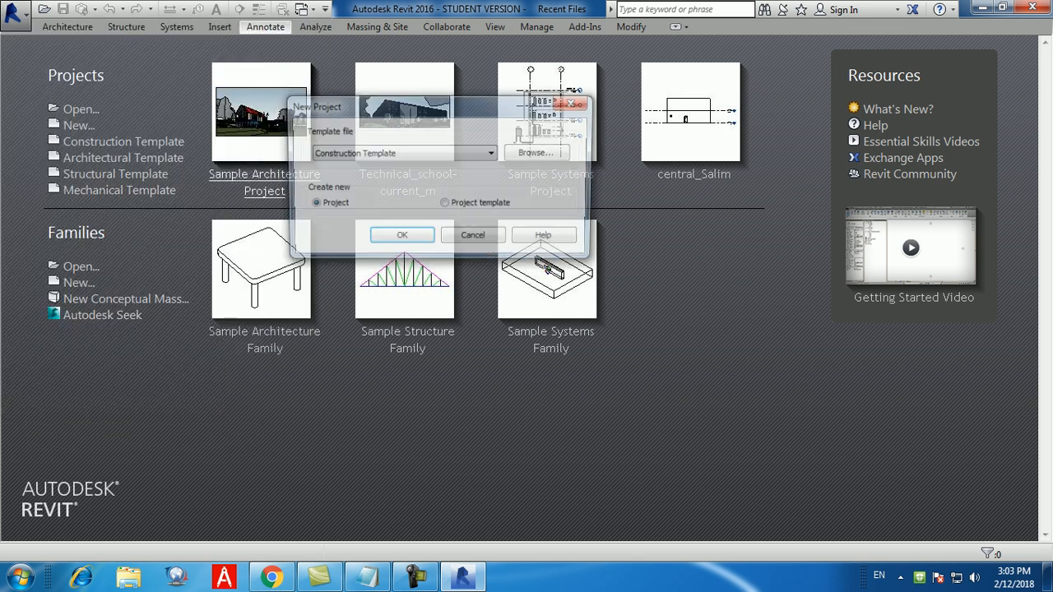
left_click(539, 153)
left_click(668, 128)
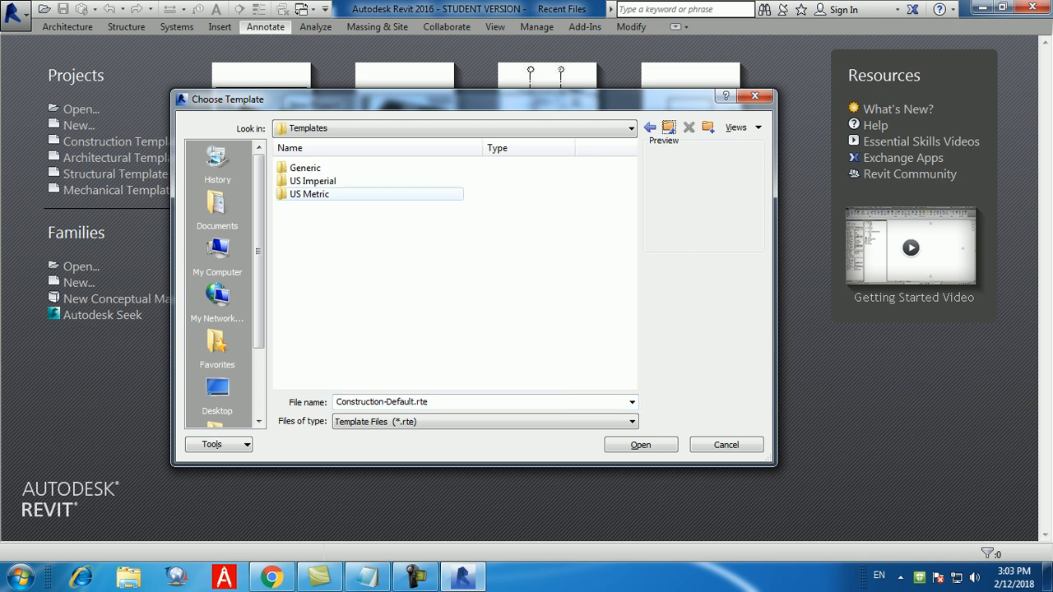
double_click(314, 194)
double_click(346, 220)
key("Return")
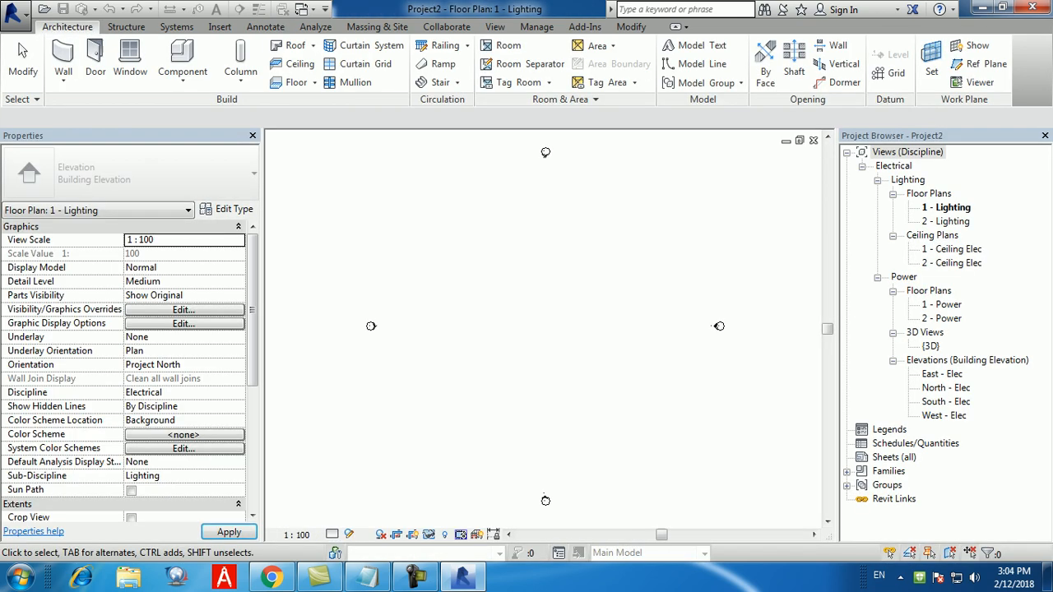
- Draw a rectangular room of Generic - 200mm walls, 8000 mm high, in the 1 - Lighting floor plan
left_click(63, 62)
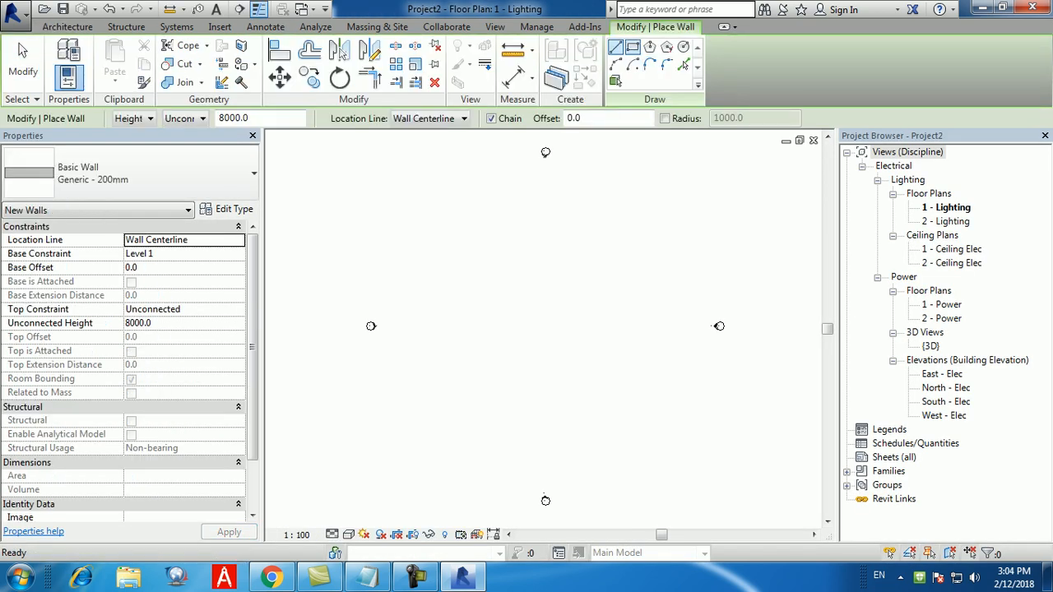
left_click(482, 291)
left_click(650, 47)
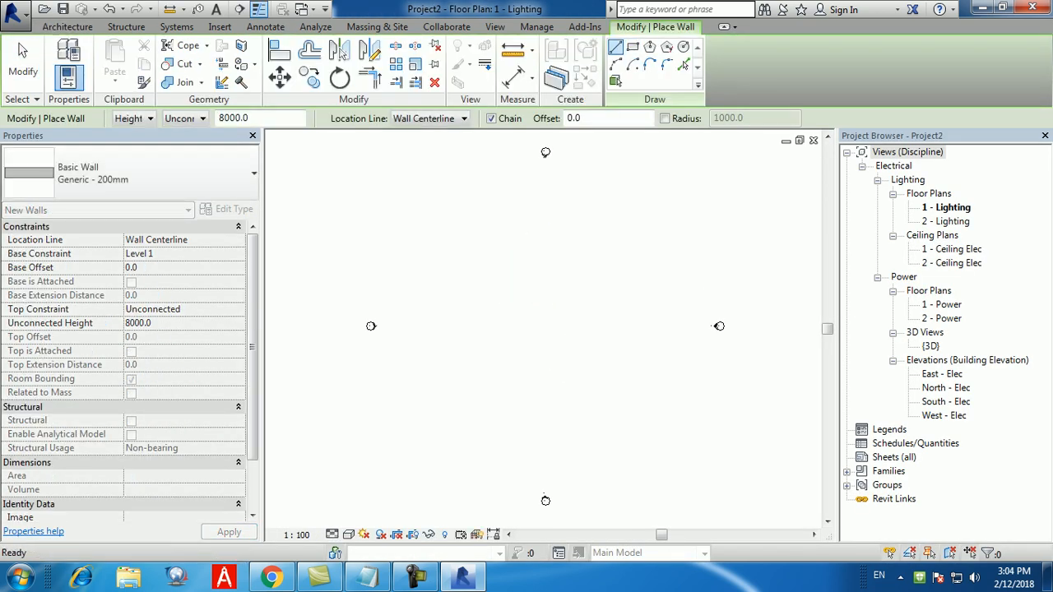
left_click(632, 47)
left_click(475, 294)
left_click(591, 384)
left_click(23, 61)
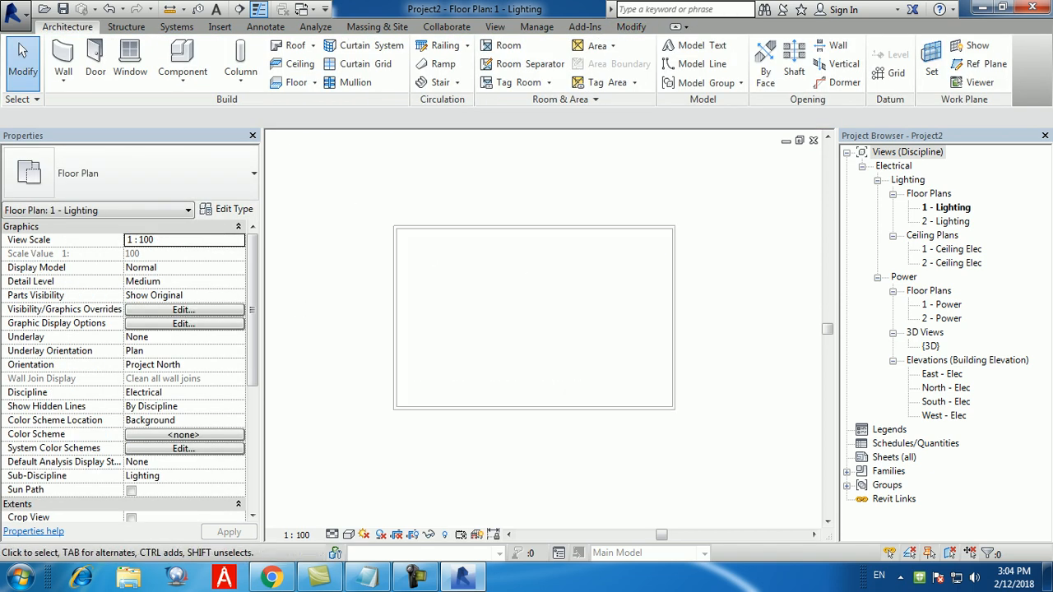
- Add an automatic ceiling inside the rectangular room and show it in the 1 - Ceiling Elec ceiling plan
left_click(298, 64)
left_click(534, 318)
key("Escape")
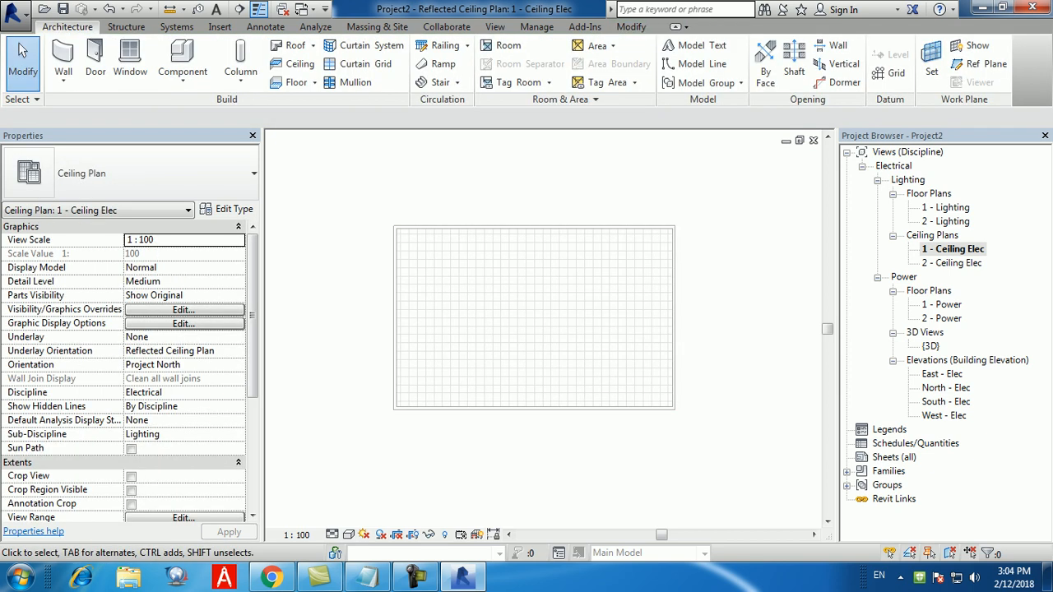
double_click(945, 207)
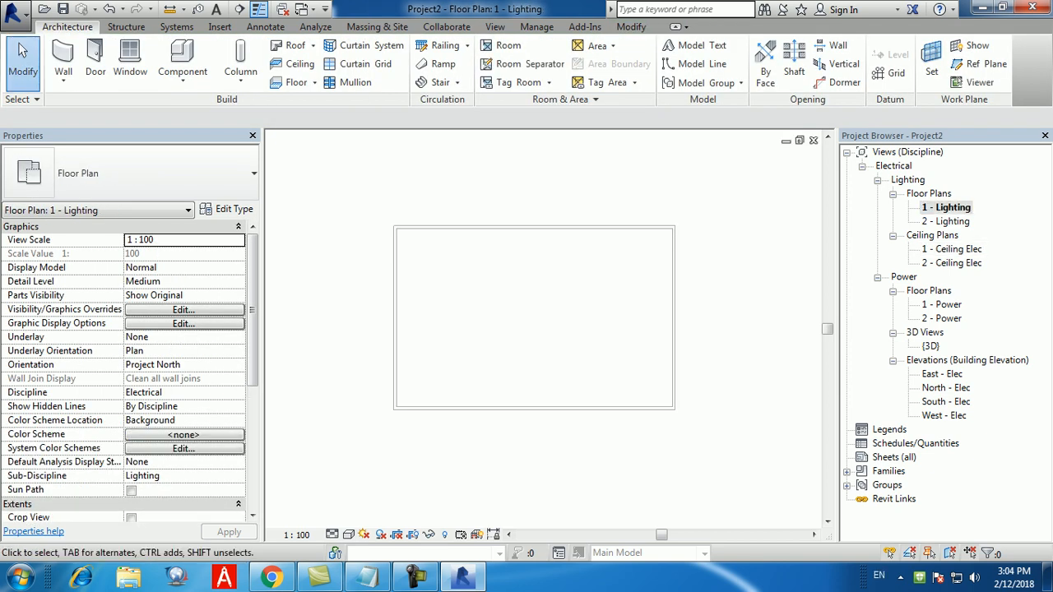
double_click(952, 249)
scroll(512, 329, "up", 2)
middle_click_drag(511, 326, 509, 336)
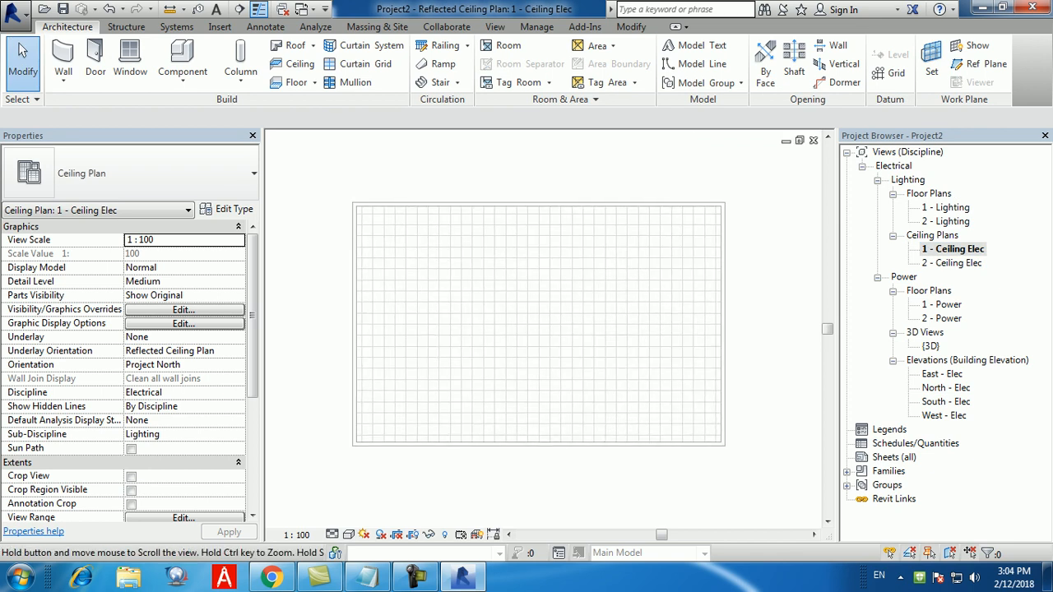
scroll(508, 335, "up", 2)
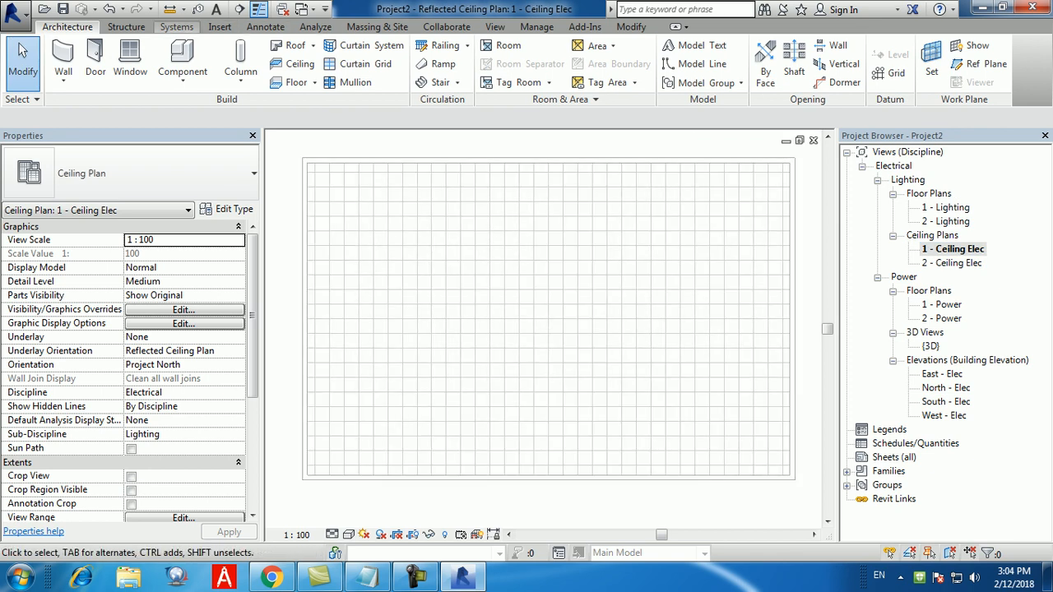
- Place an M_Lighting and Appliance Panelboard - 480V MLO, 125 A, on the inner face of the room's upper wall
left_click(177, 26)
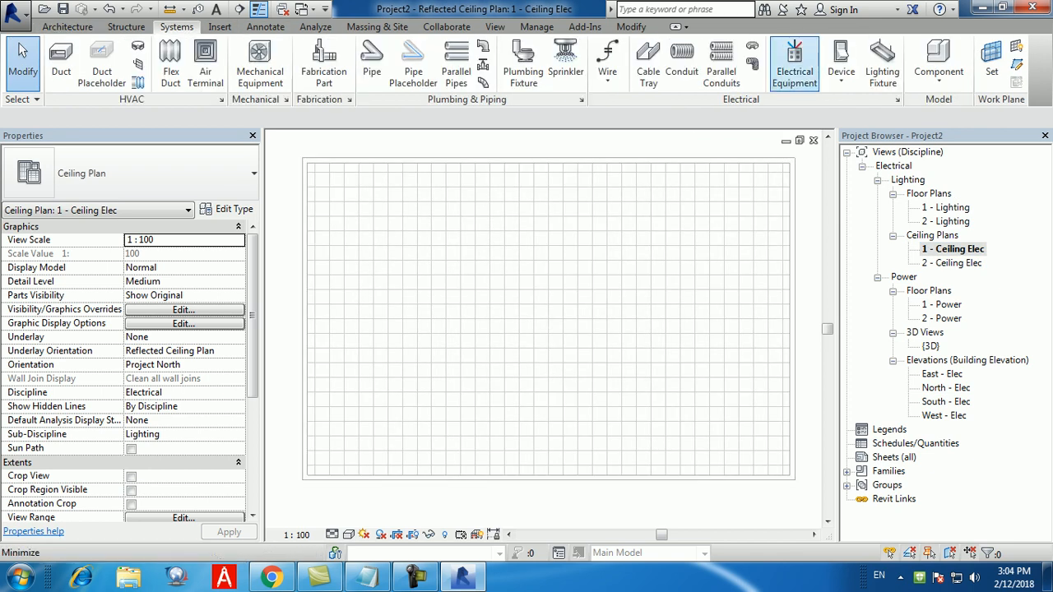
left_click(795, 66)
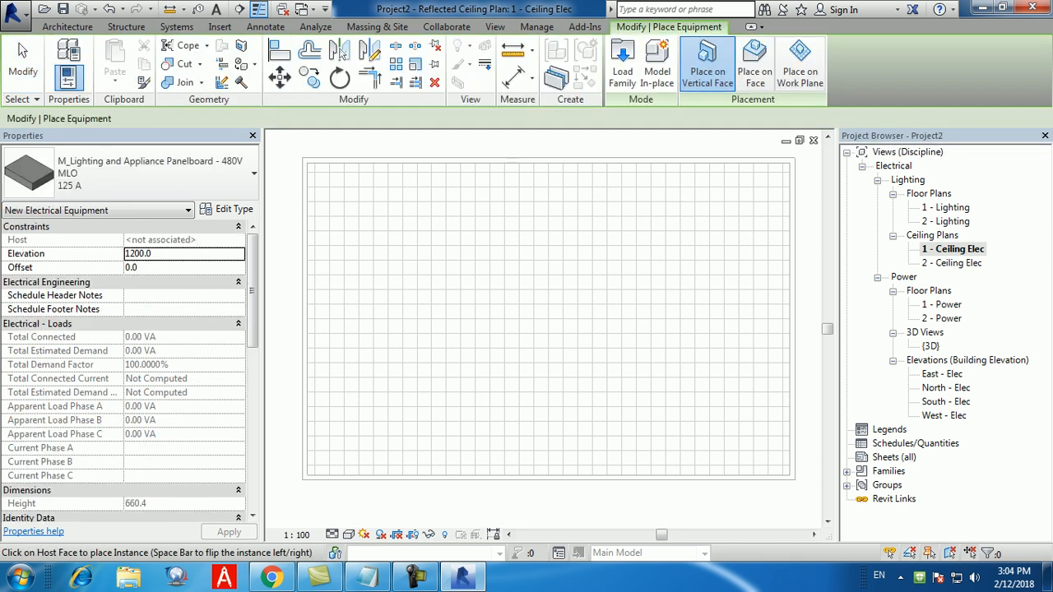
left_click(131, 173)
scroll(160, 354, "up", 5)
scroll(160, 358, "down", 5)
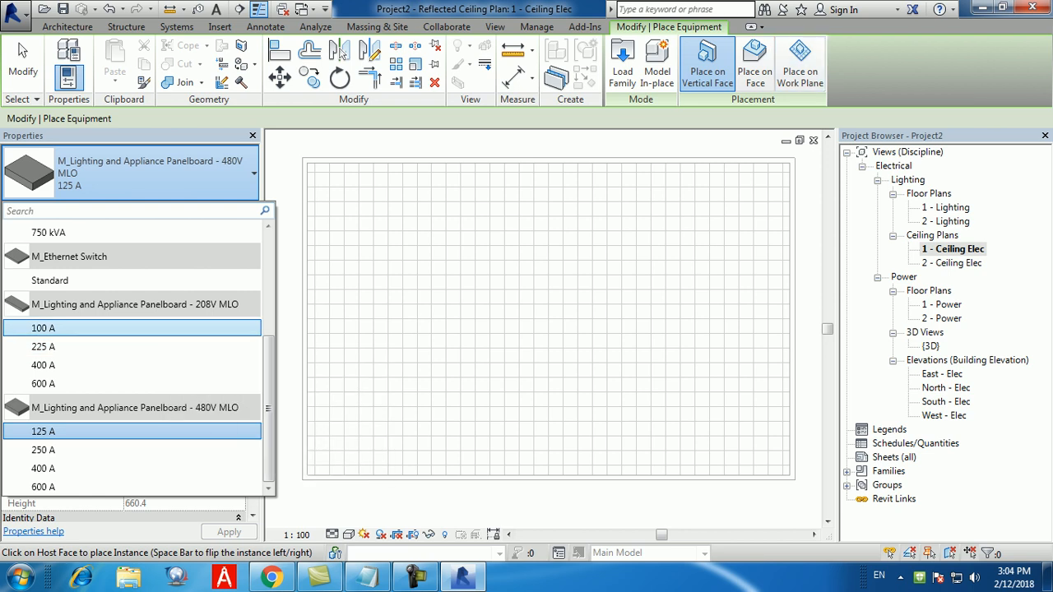
left_click(43, 431)
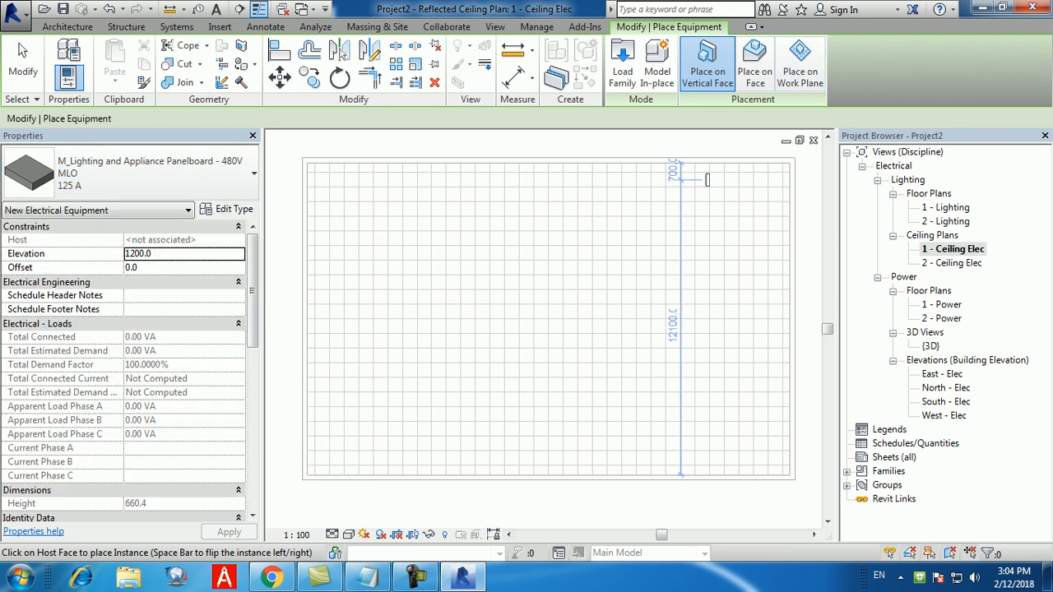
left_click(668, 163)
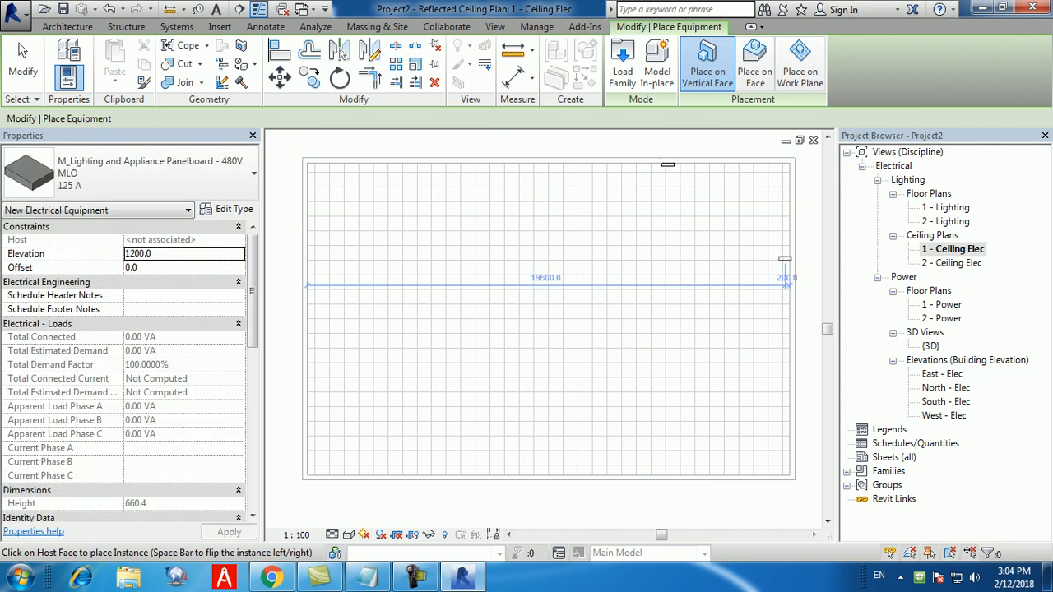
key("Escape")
scroll(761, 251, "up", 2)
middle_click_drag(760, 251, 777, 321)
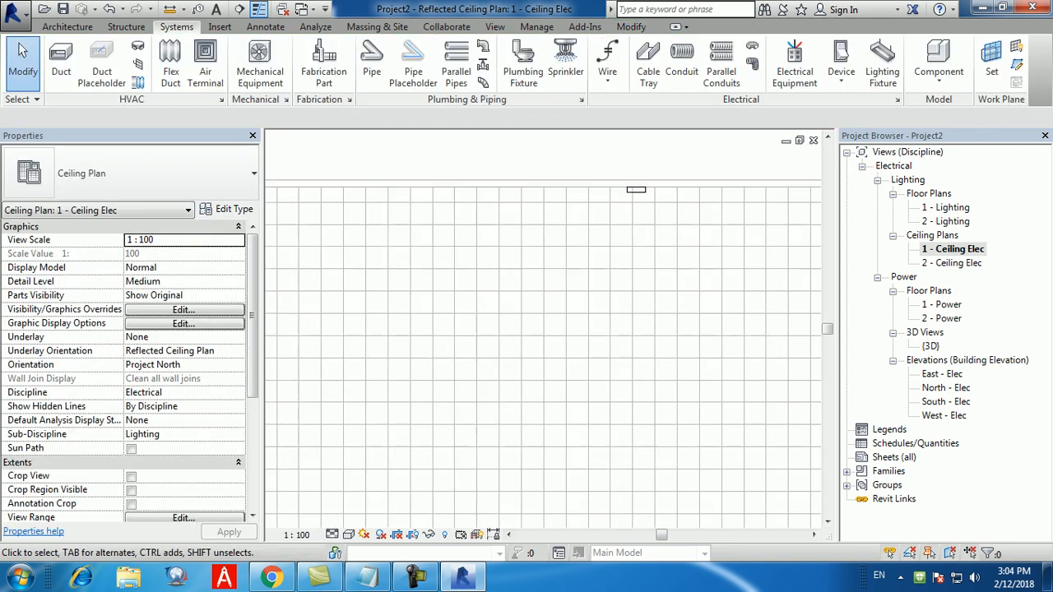
- Place two M_Plain Recessed Lighting Fixtures, 300x1200 - 120, on the ceiling face
left_click(882, 64)
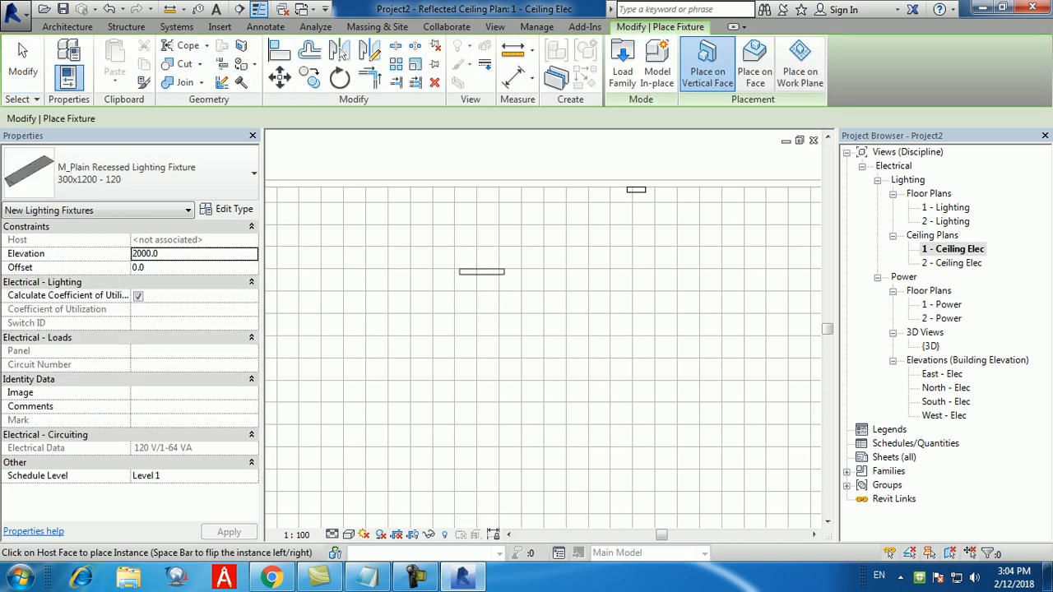
left_click(754, 66)
left_click(566, 319)
left_click(469, 430)
key("Escape")
scroll(618, 279, "up", 1)
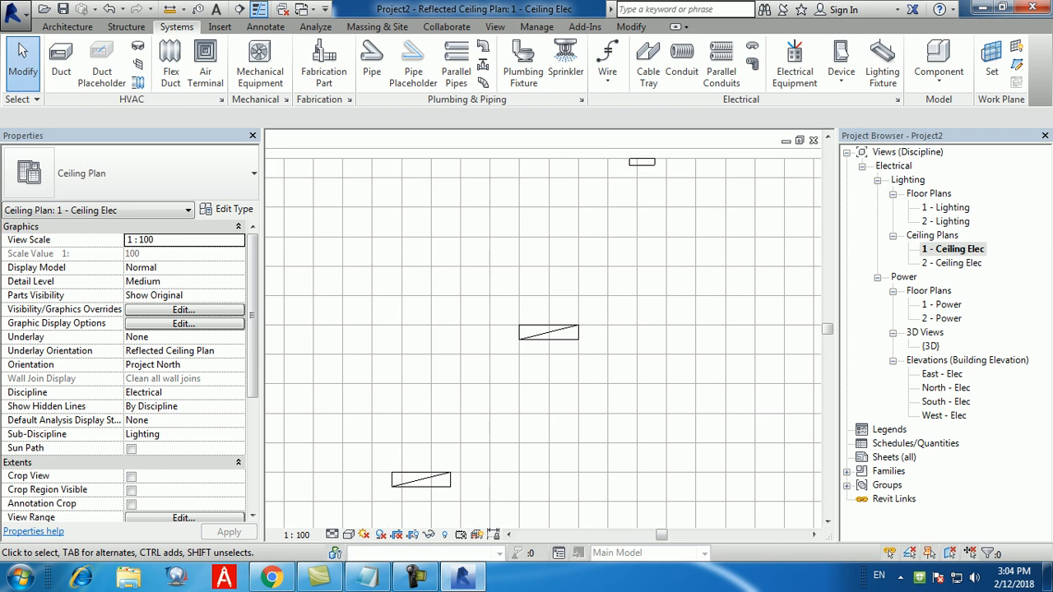
- Create a power circuit for the upper lighting fixture and check which panels can be assigned to it
left_click(548, 332)
left_click(951, 66)
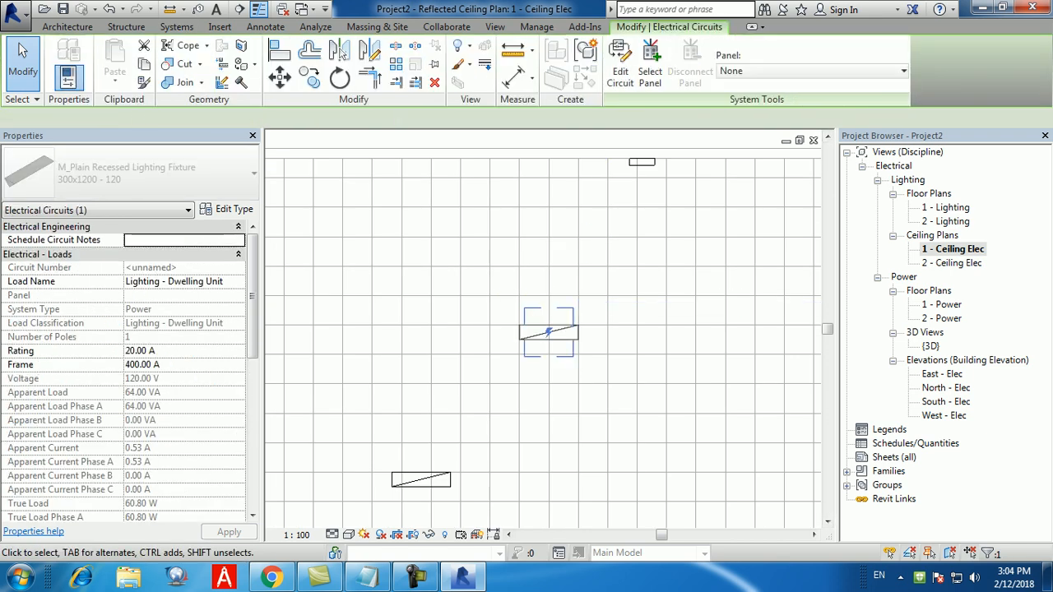
left_click(903, 72)
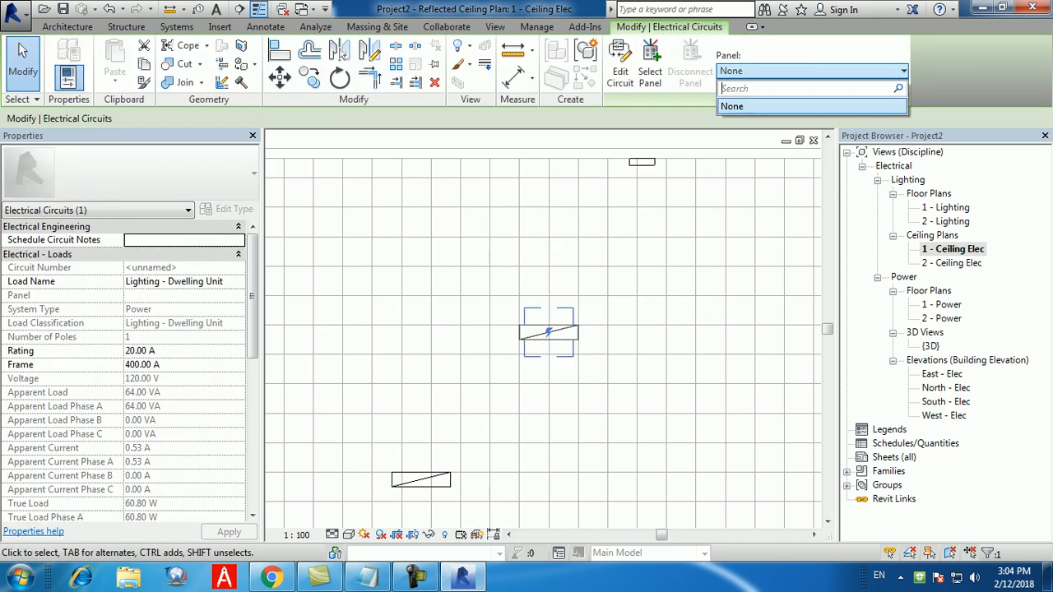
key("Escape")
key("Escape")
- Create a panel schedule for the wall-mounted panelboard using the default template, and look across its columns
left_click(642, 162)
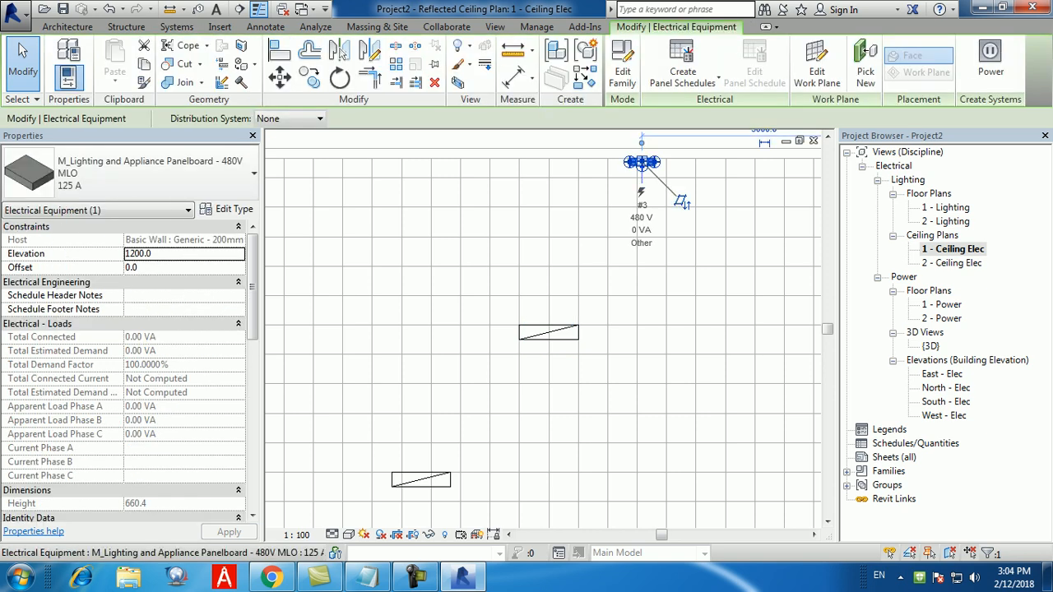
scroll(123, 370, "down", 5)
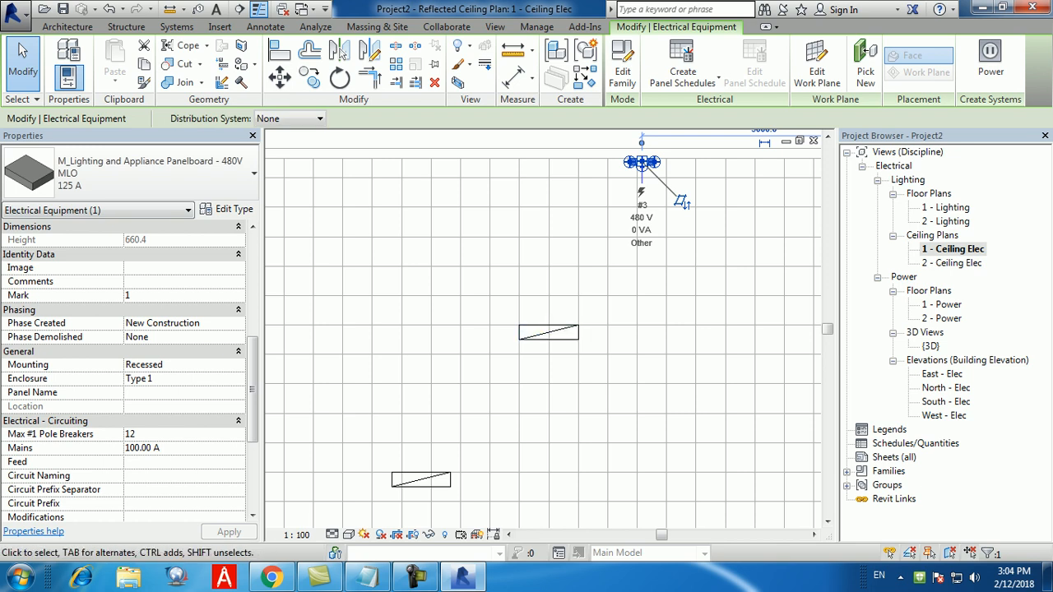
left_click(682, 70)
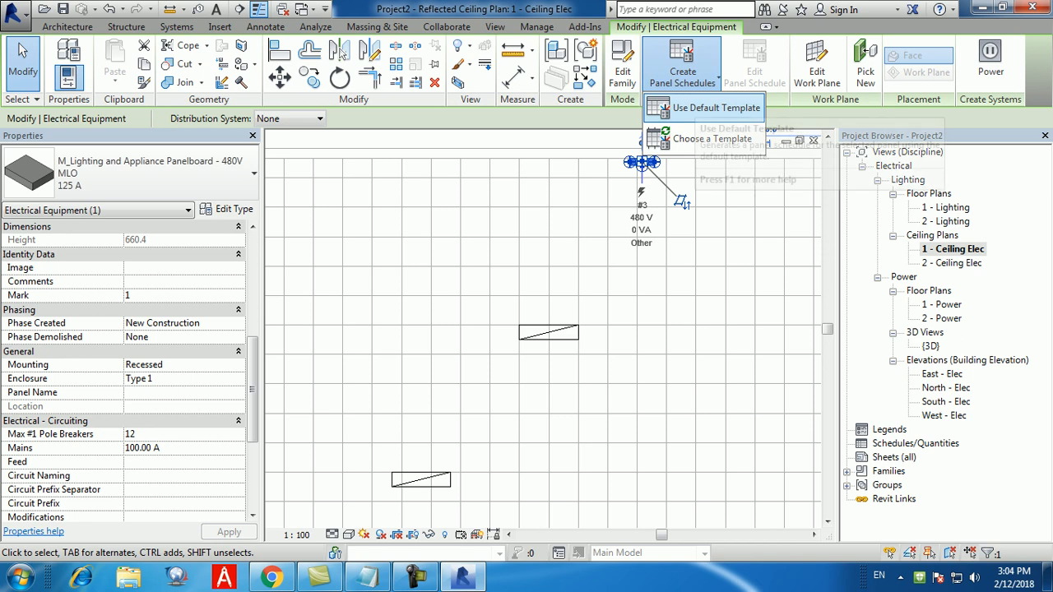
left_click(705, 107)
left_click_drag(443, 535, 610, 535)
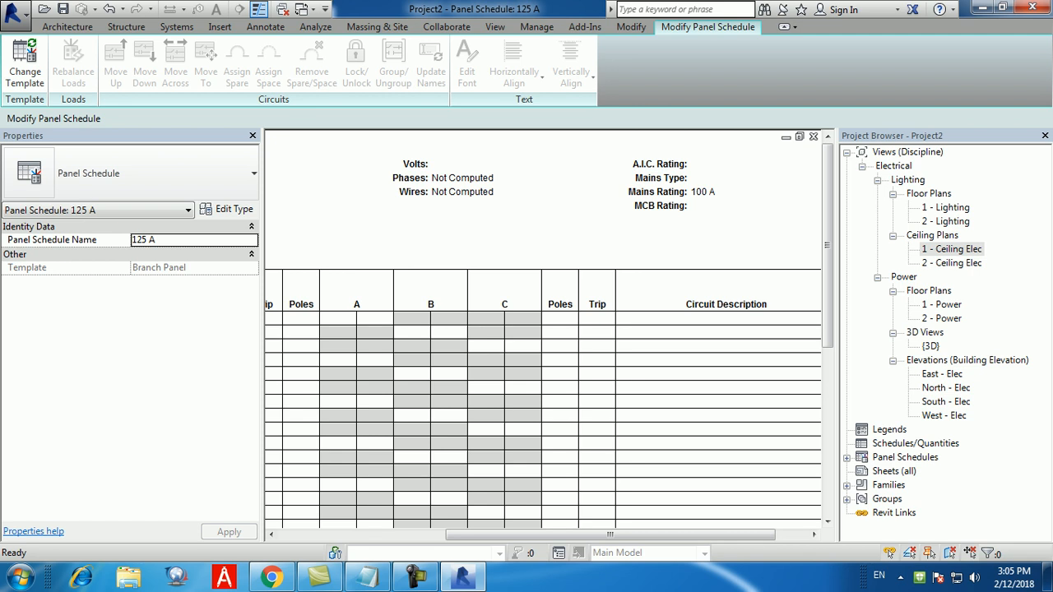
- Close the panel schedule and exit Revit without saving the electrical project
left_click(813, 136)
left_click(1031, 8)
left_click(564, 290)
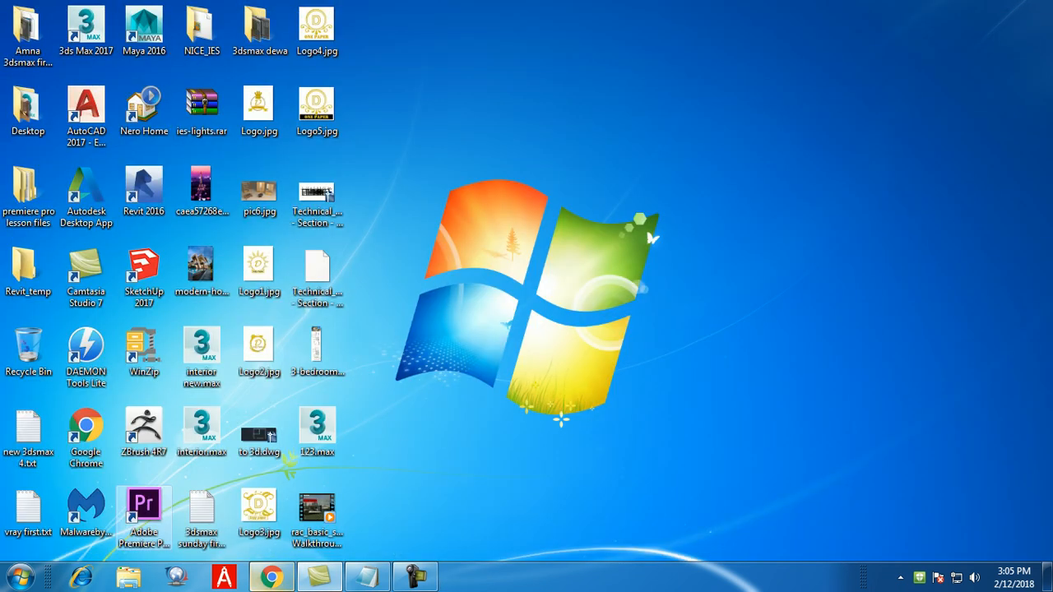
- Launch 3ds Max 2017 from the desktop
double_click(85, 29)
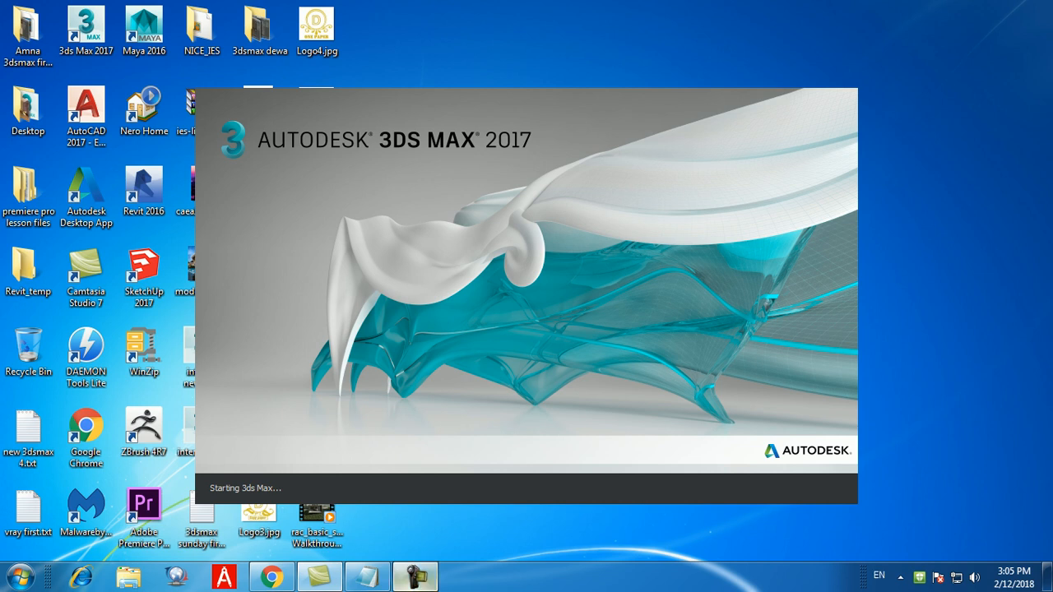
left_click(415, 577)
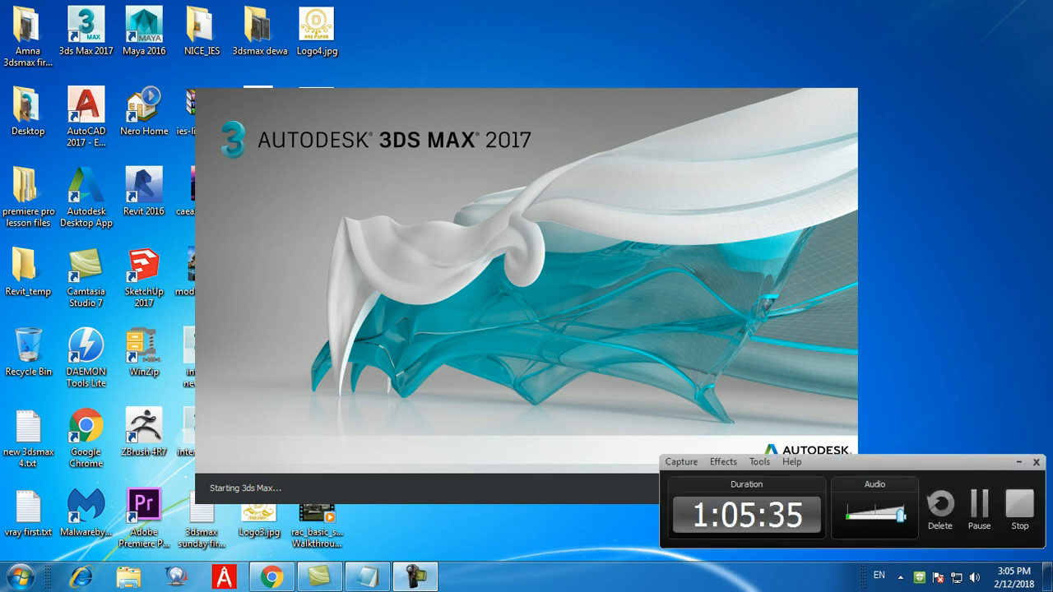